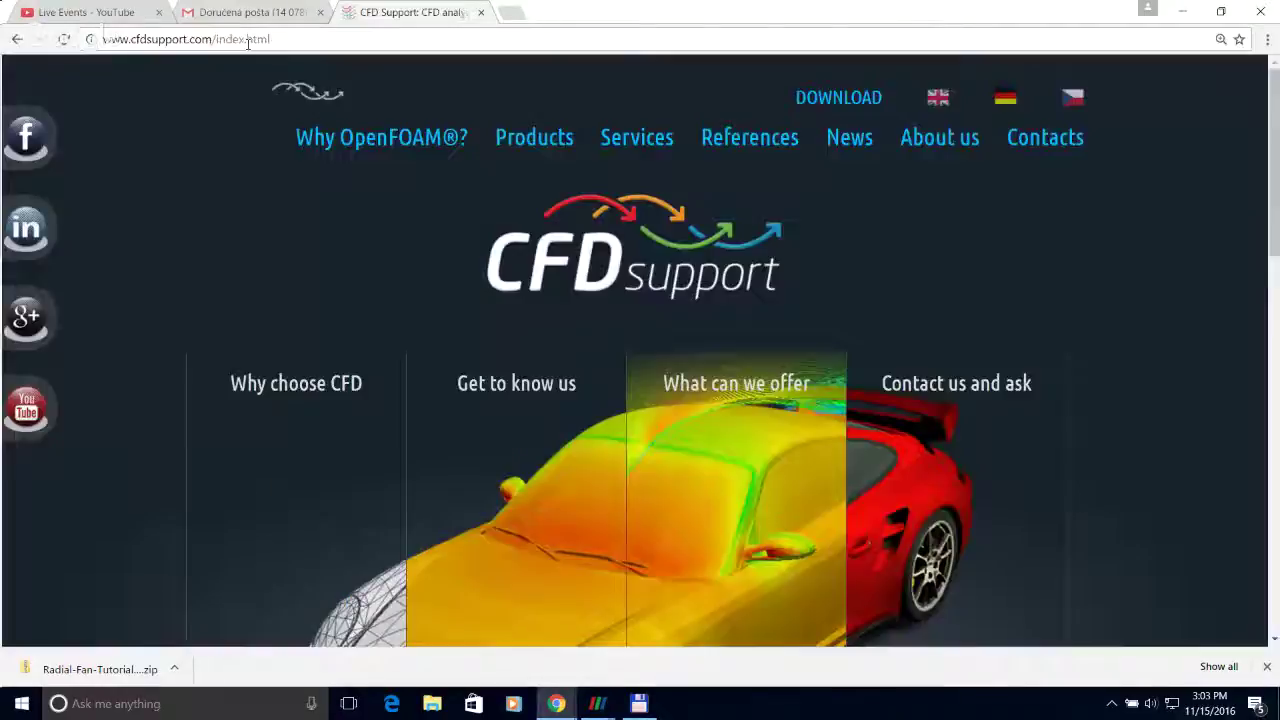
Step: Open the Turbomachinery CFD product page from the CFD Support products listing
left_click(533, 139)
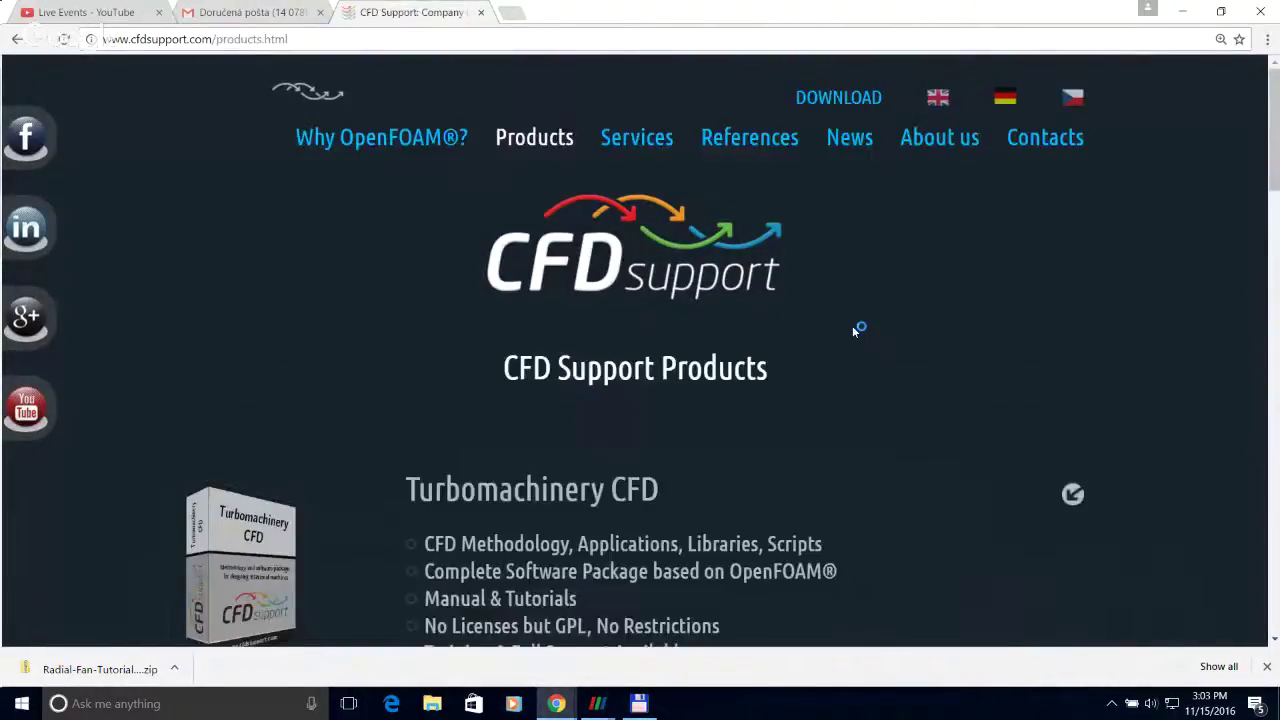
scroll(855, 330, "down", 2)
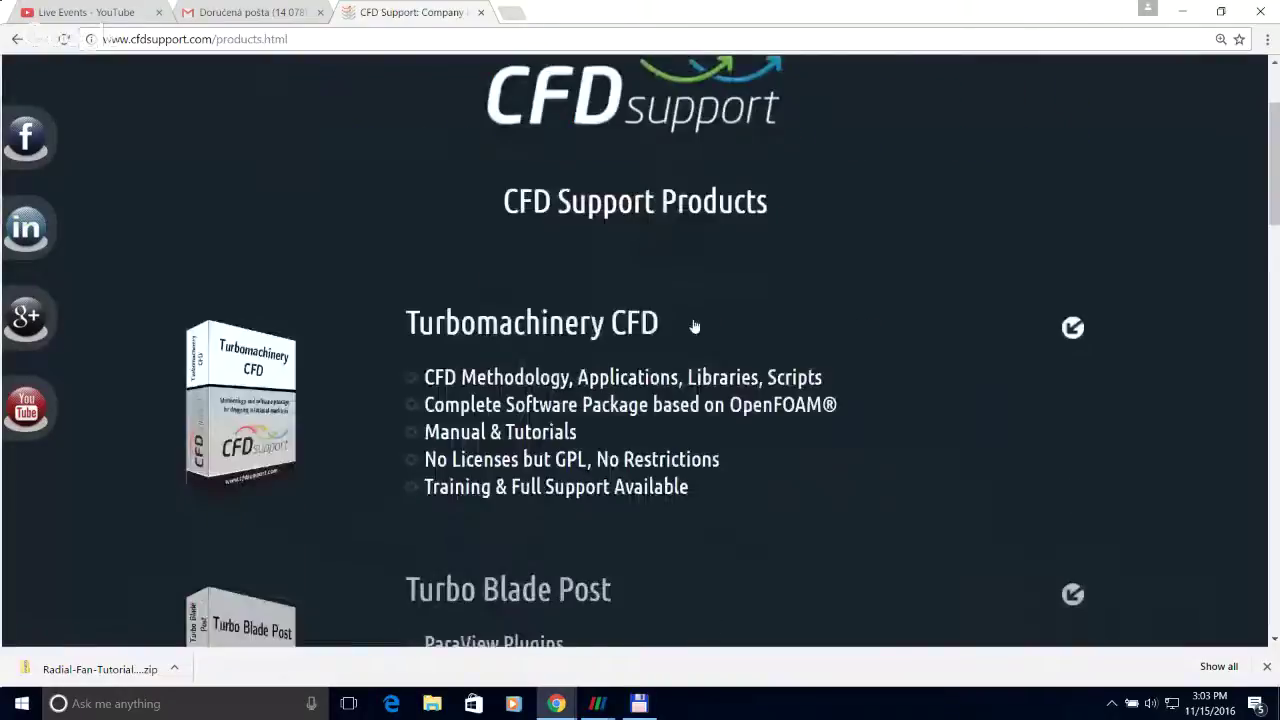
left_click(822, 372)
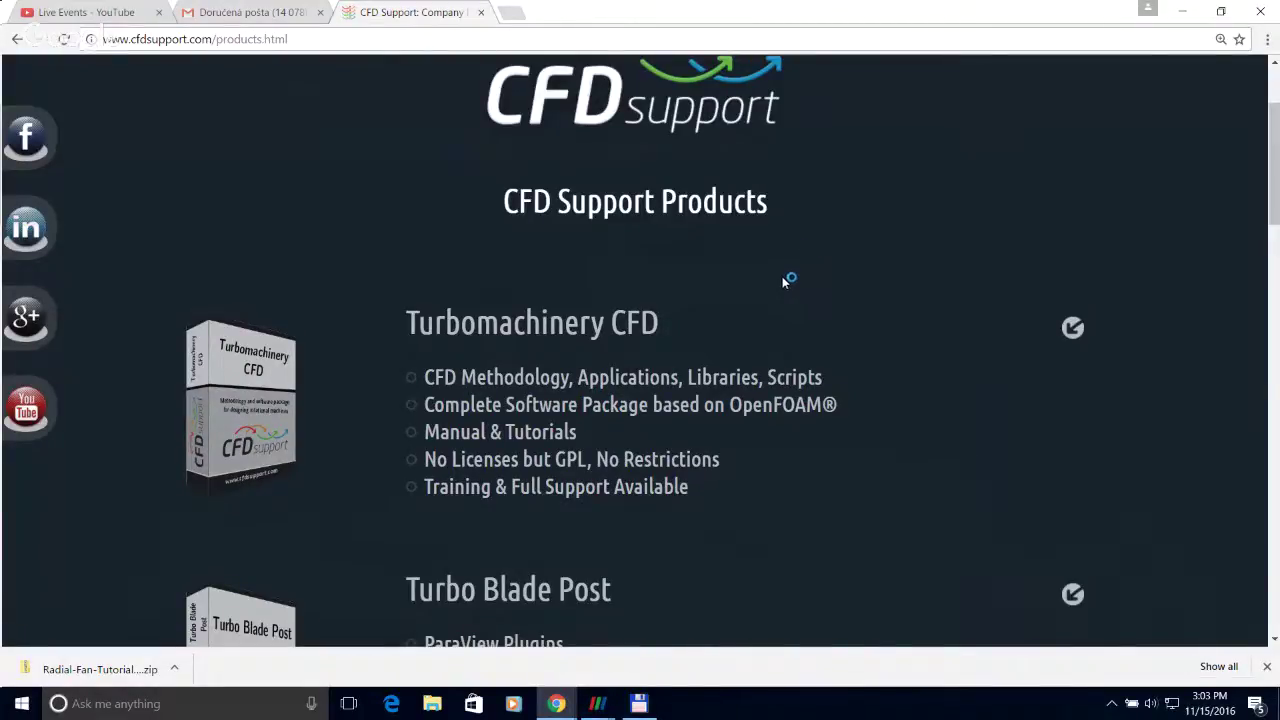
scroll(784, 274, "down", 1)
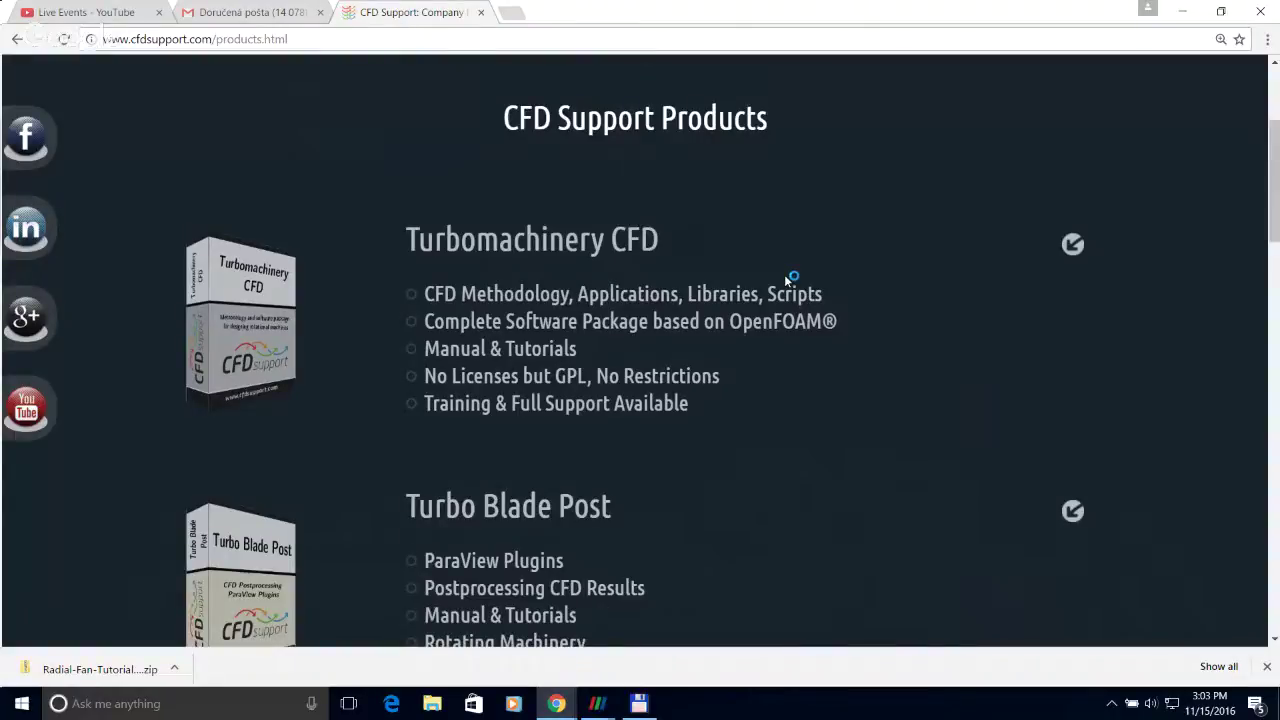
left_click(800, 314)
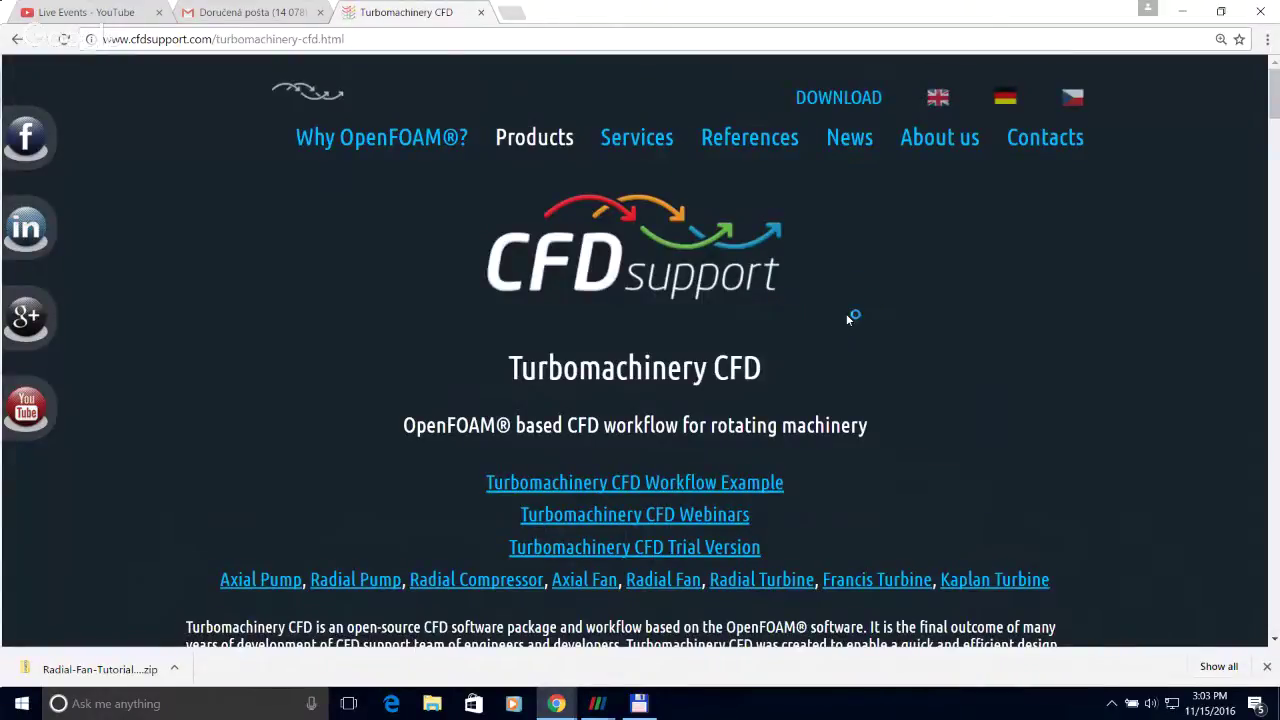
Step: Read the Turbomachinery CFD overview, covering its supported machine types, report examples, included plugins, platforms and support
scroll(848, 318, "down", 1)
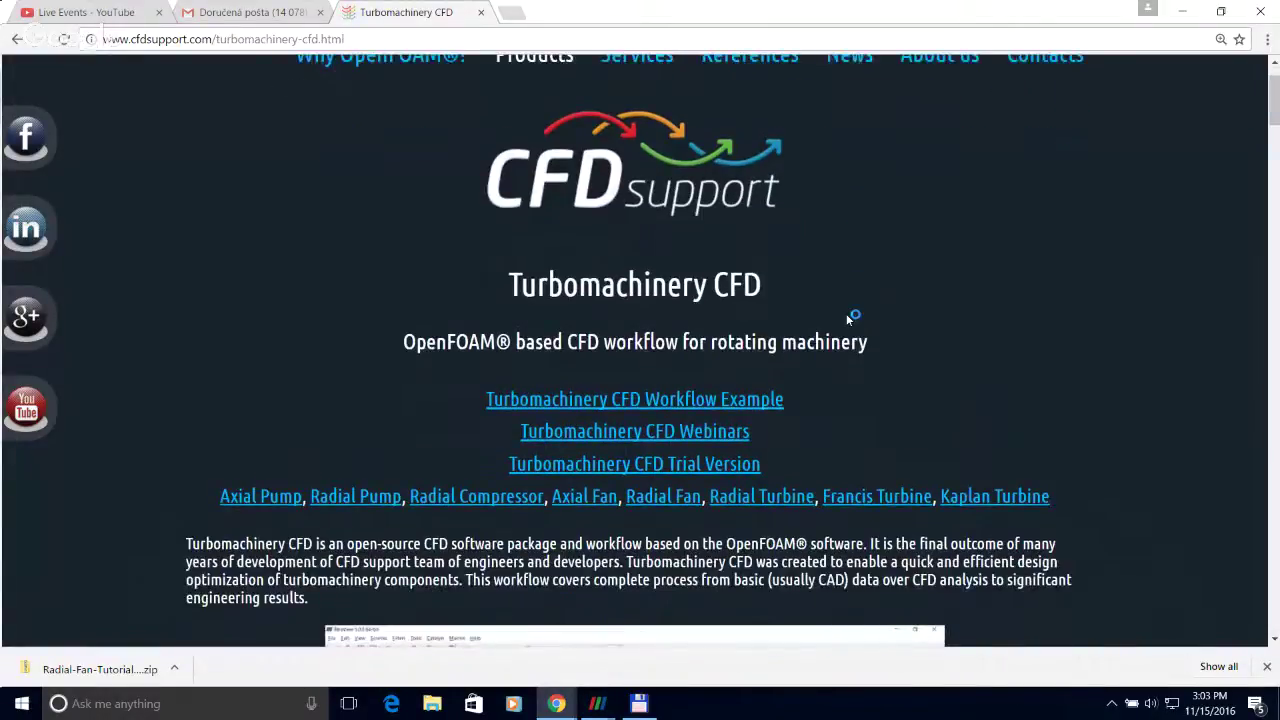
scroll(757, 398, "down", 1)
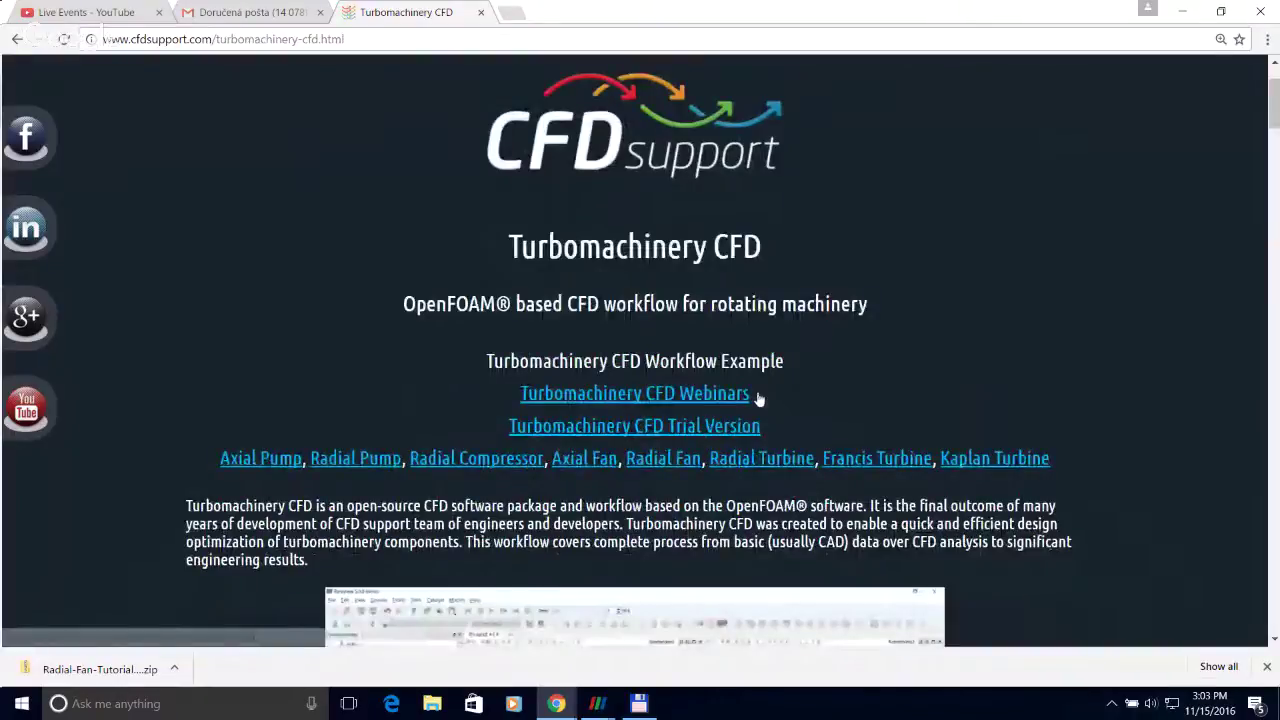
scroll(925, 313, "down", 1)
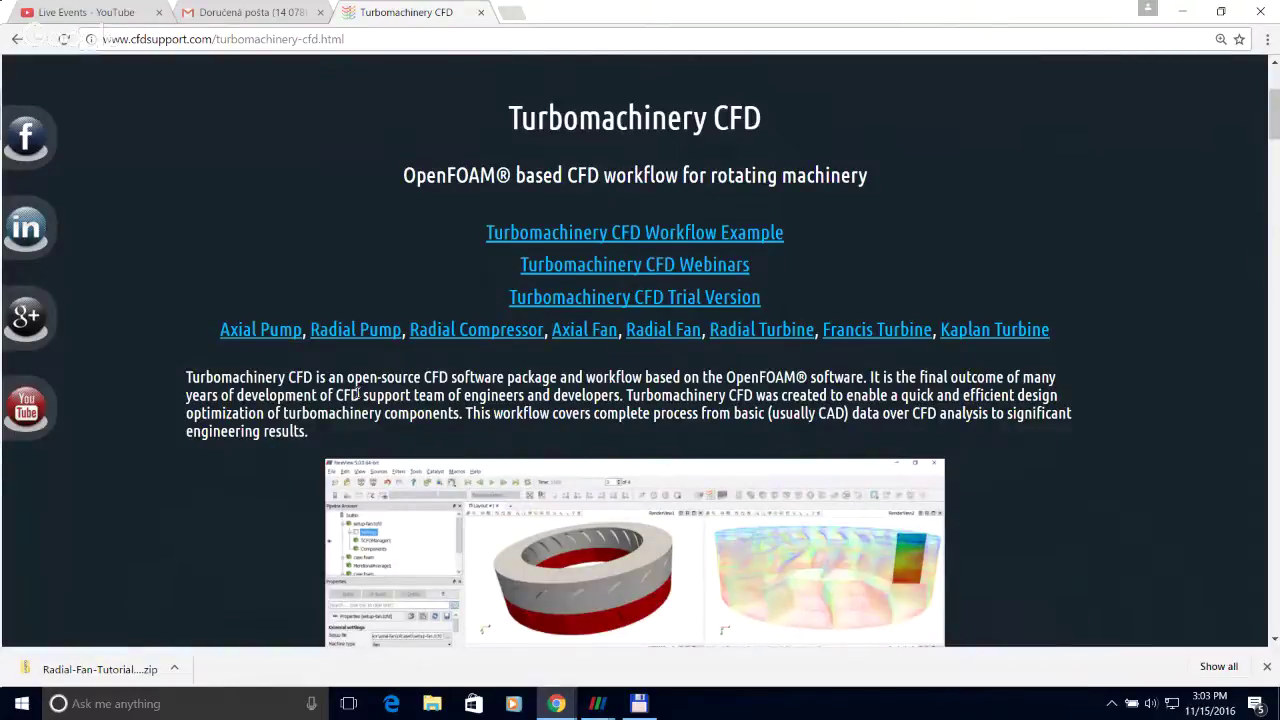
scroll(356, 392, "down", 3)
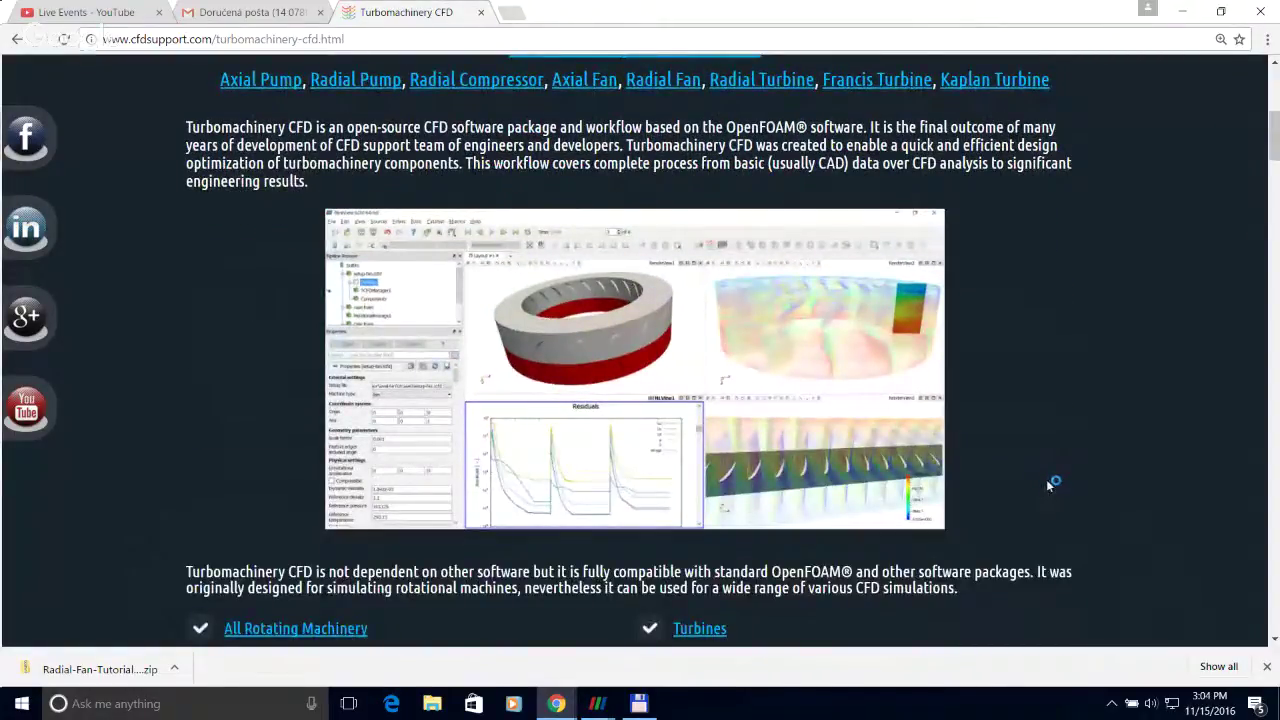
scroll(1028, 431, "down", 1)
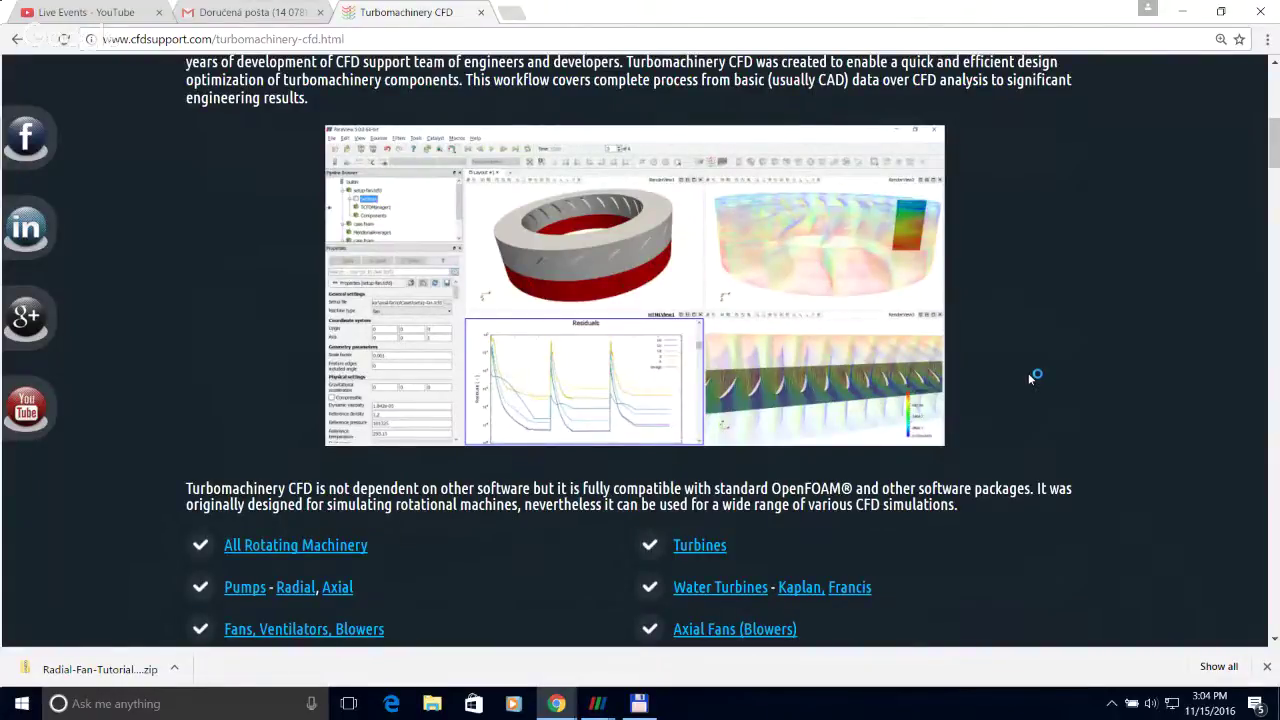
scroll(1028, 373, "down", 1)
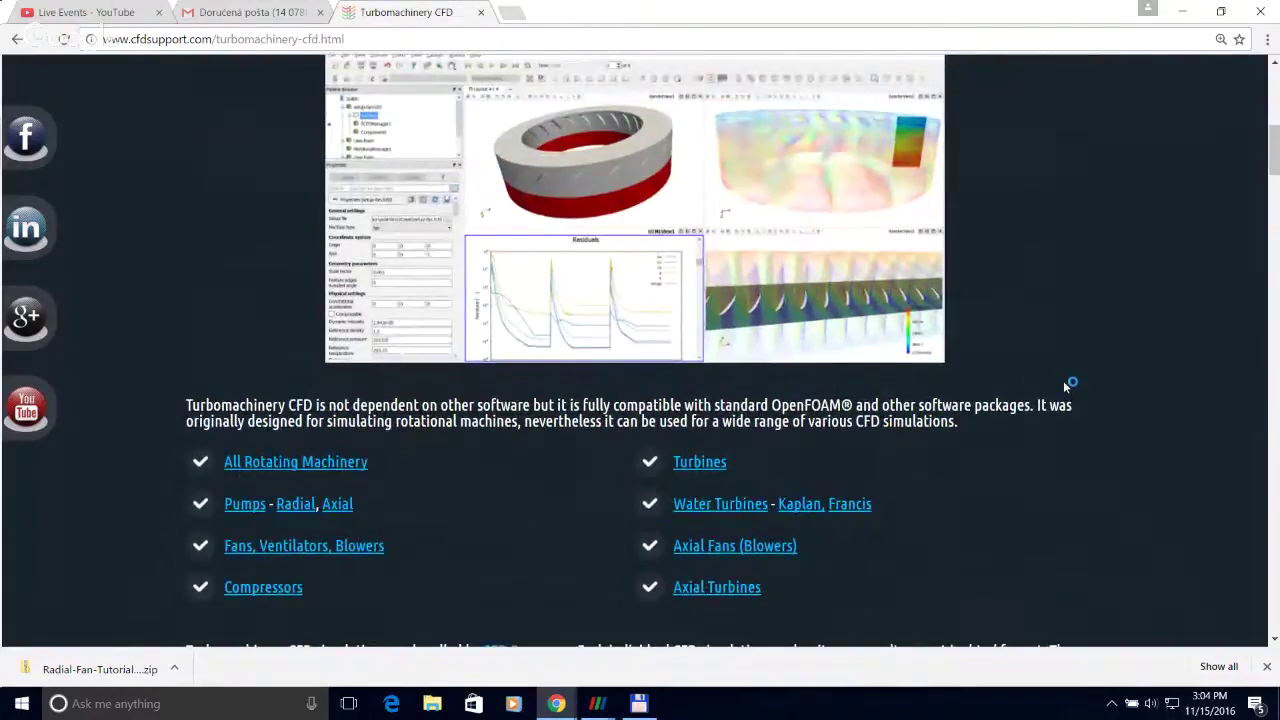
scroll(1066, 358, "down", 1)
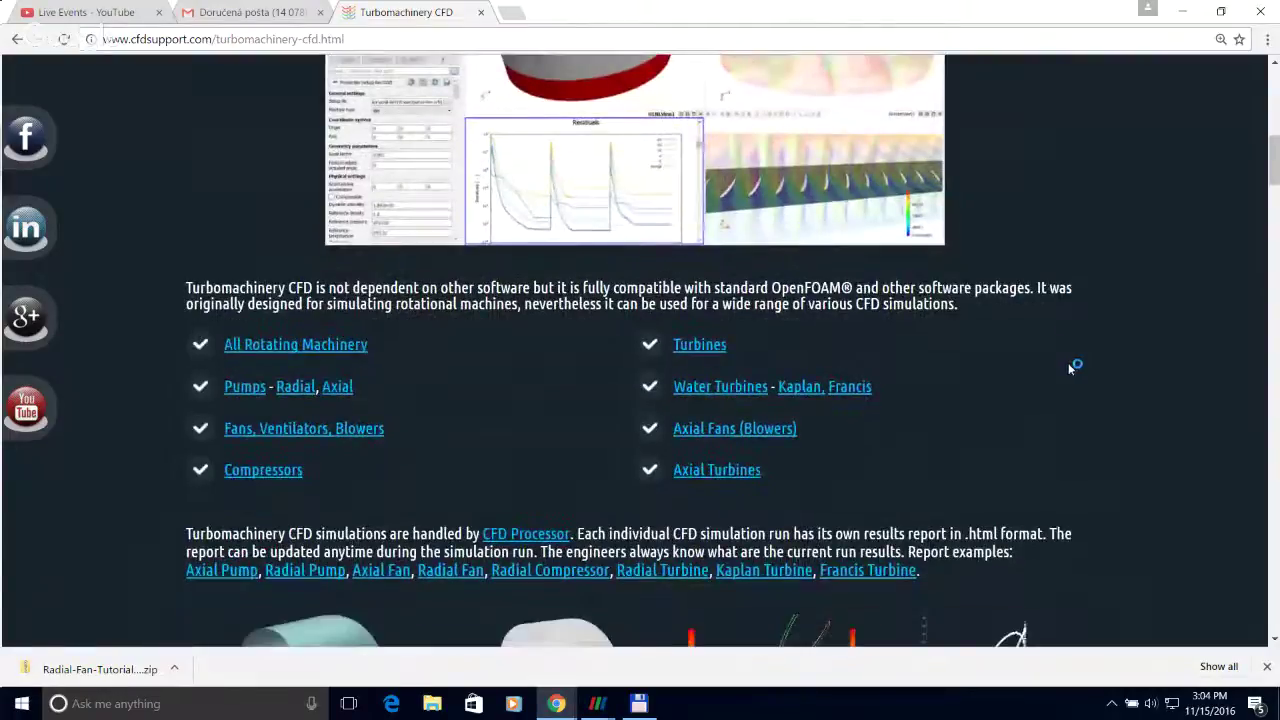
scroll(1068, 363, "down", 3)
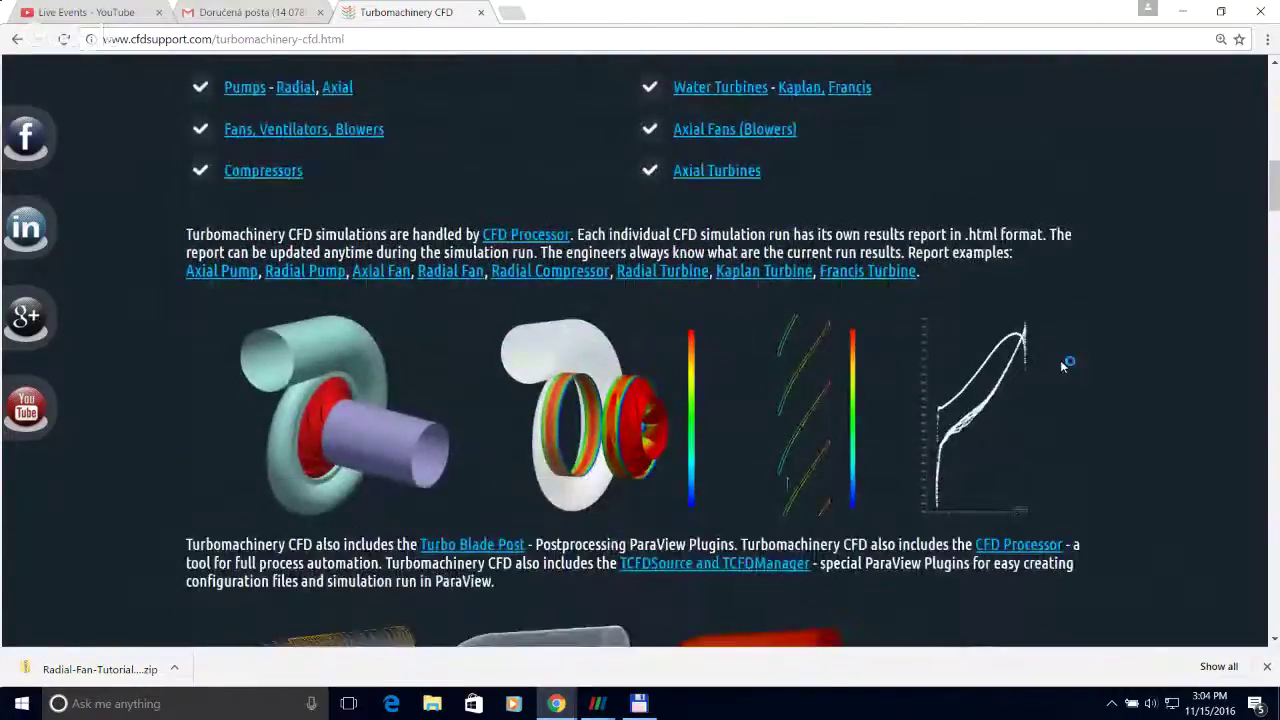
scroll(1062, 362, "down", 1)
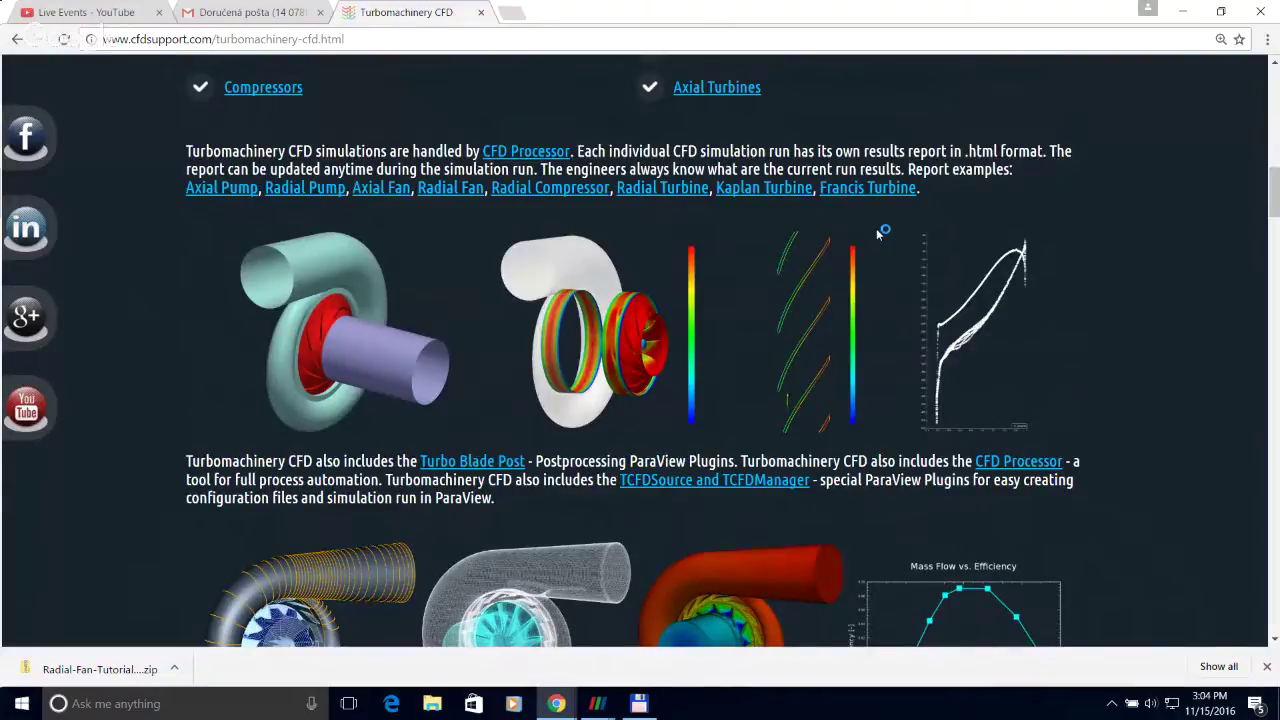
scroll(878, 233, "down", 4)
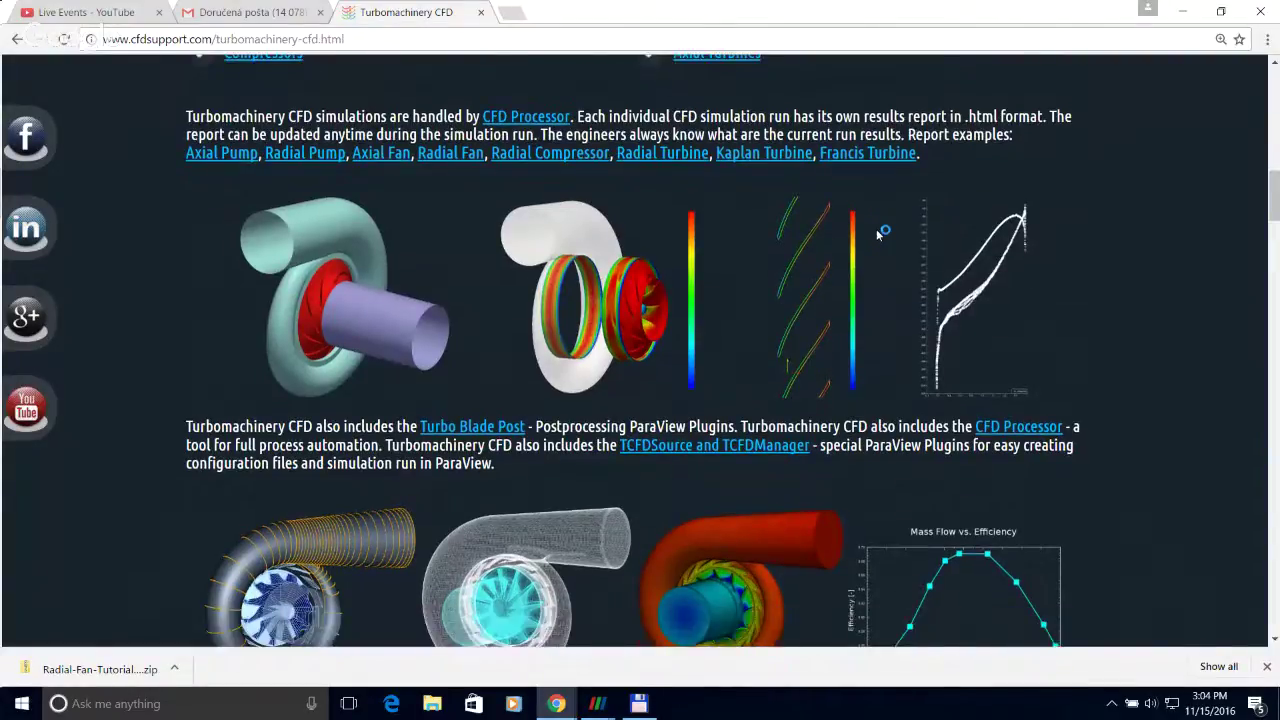
scroll(1052, 341, "down", 2)
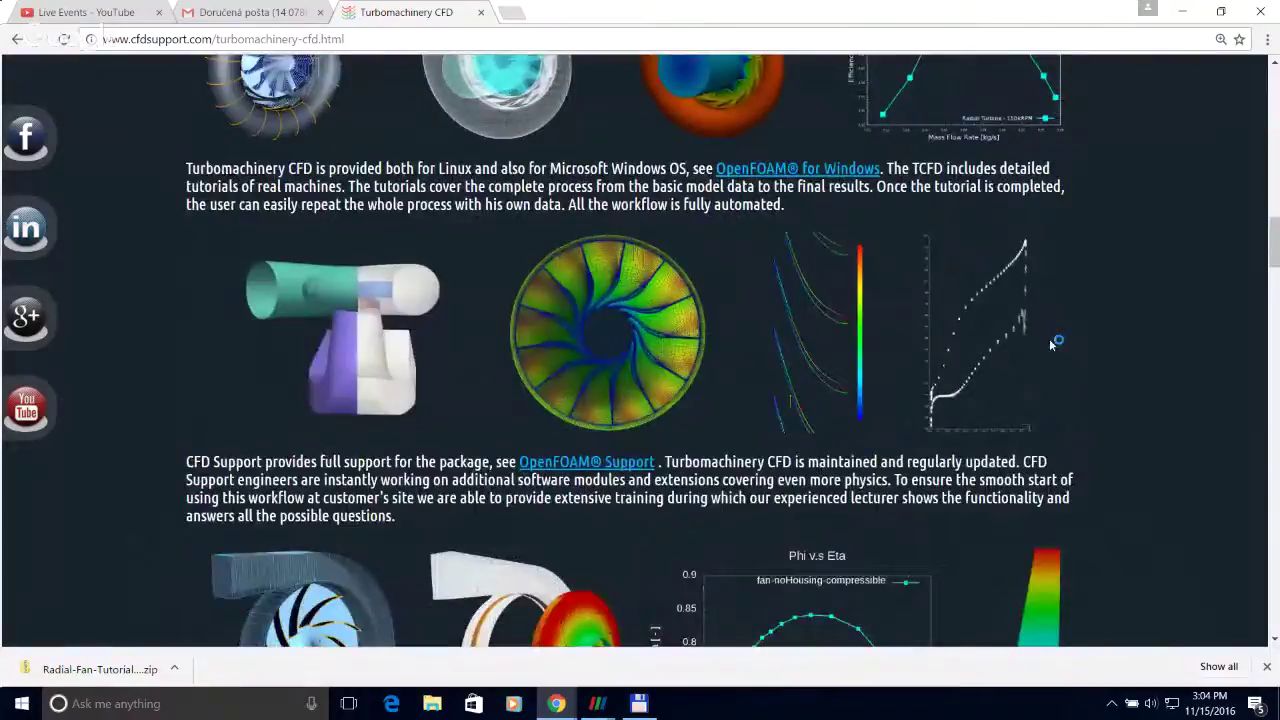
scroll(1049, 330, "down", 1)
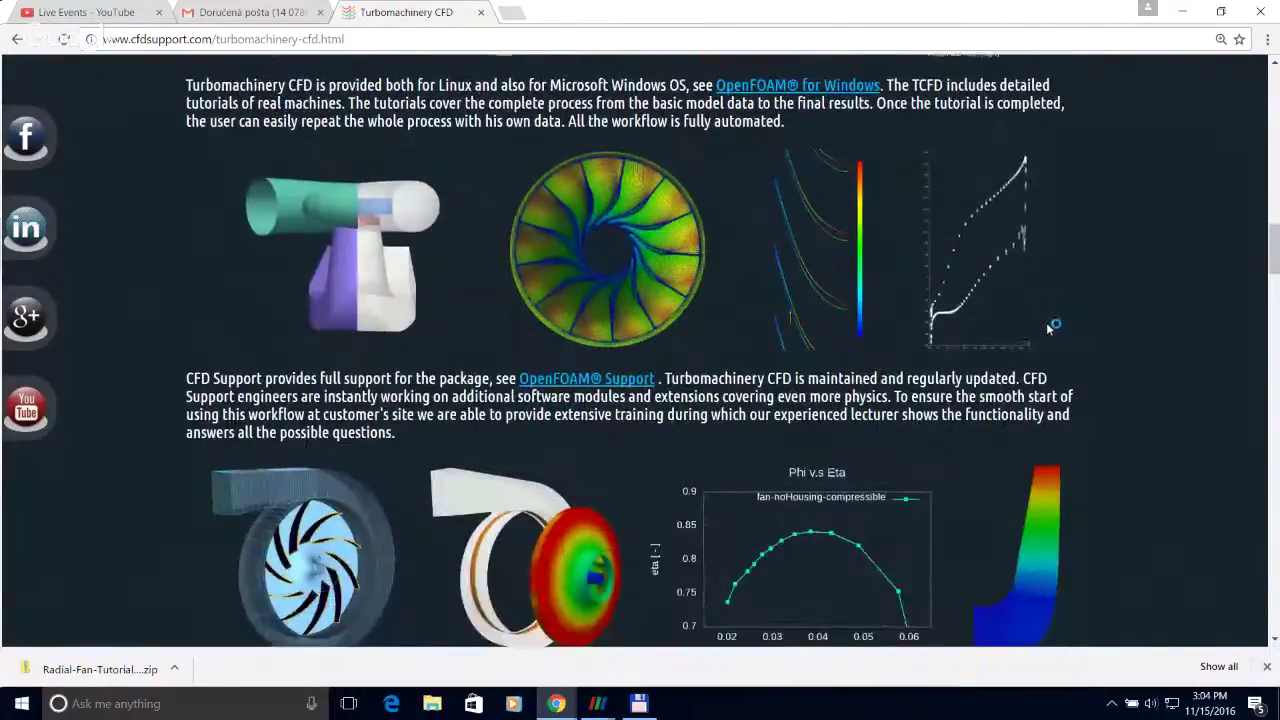
scroll(1048, 325, "down", 3)
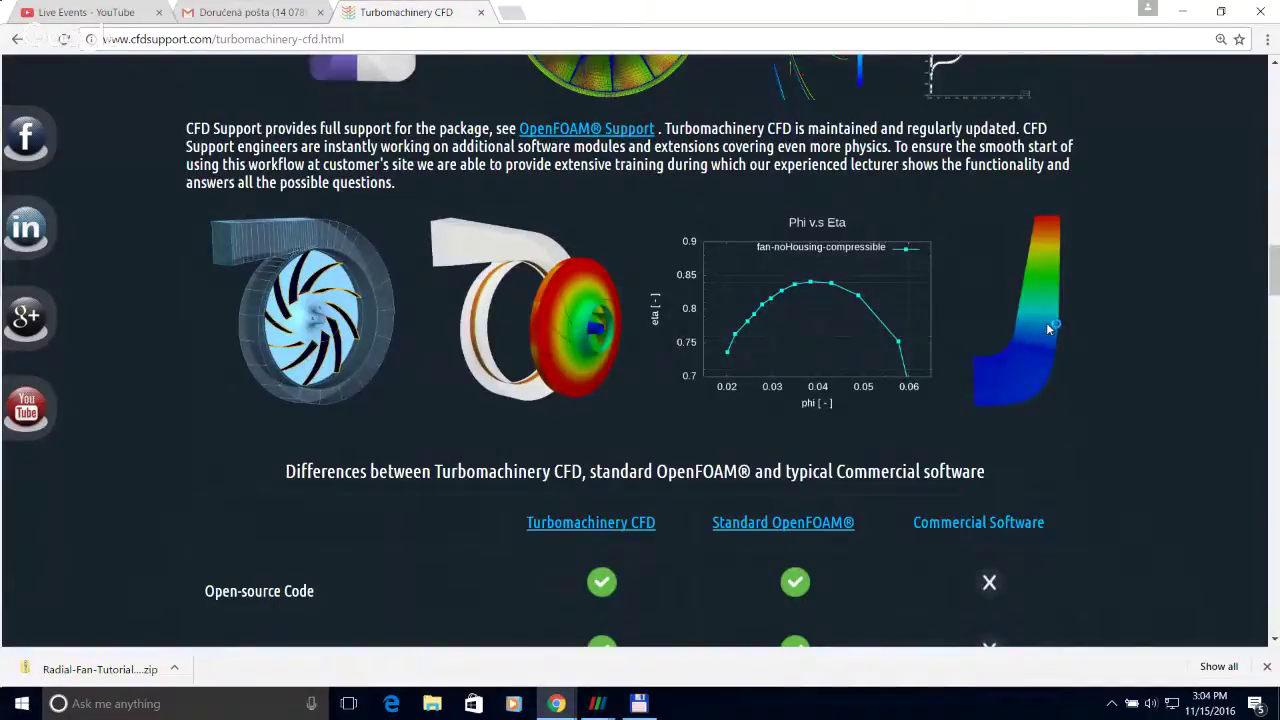
Step: Examine the feature comparison table of Turbomachinery CFD, standard OpenFOAM and typical commercial software
scroll(1046, 322, "down", 2)
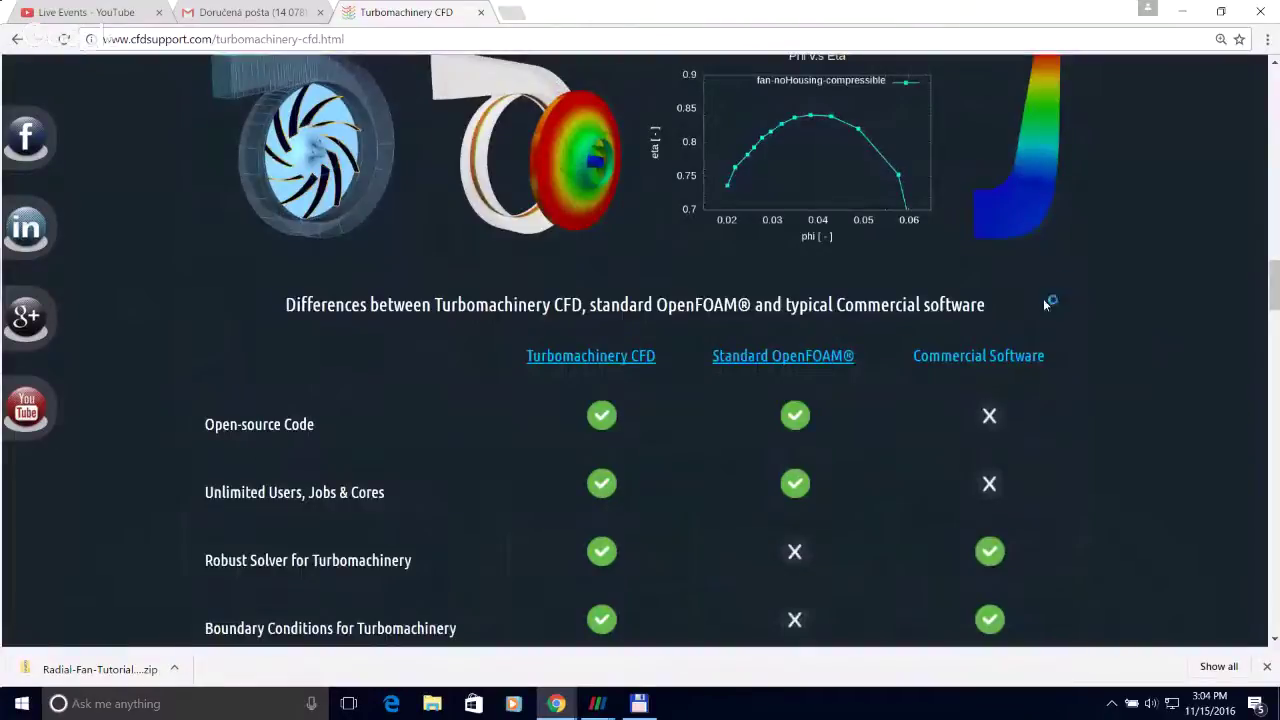
scroll(1077, 297, "down", 1)
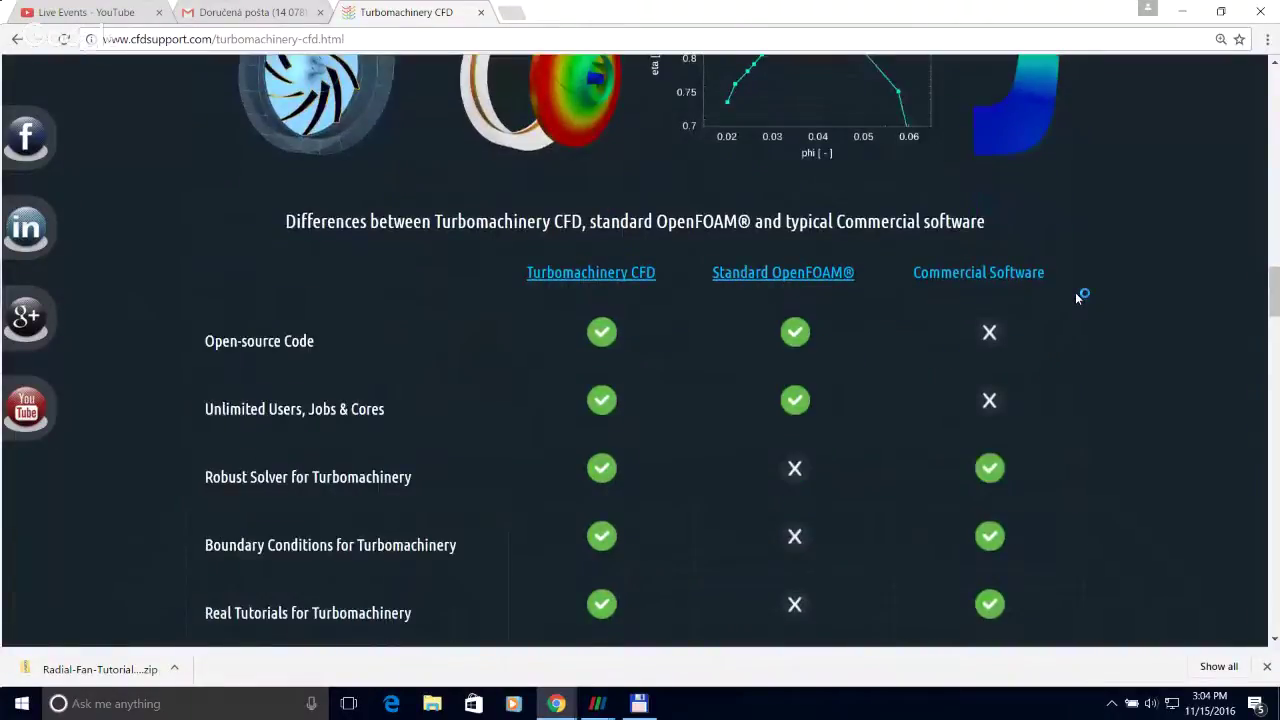
scroll(1077, 297, "down", 1)
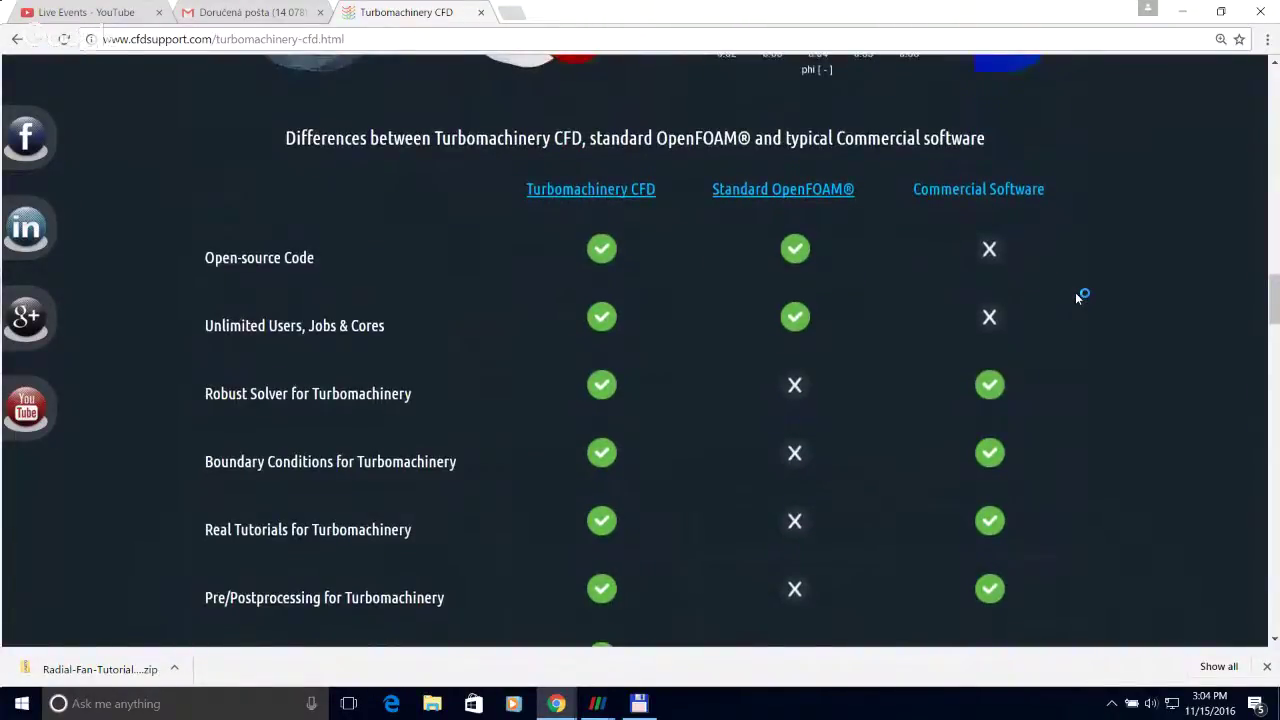
scroll(1077, 297, "down", 1)
scroll(1077, 297, "down", 1)
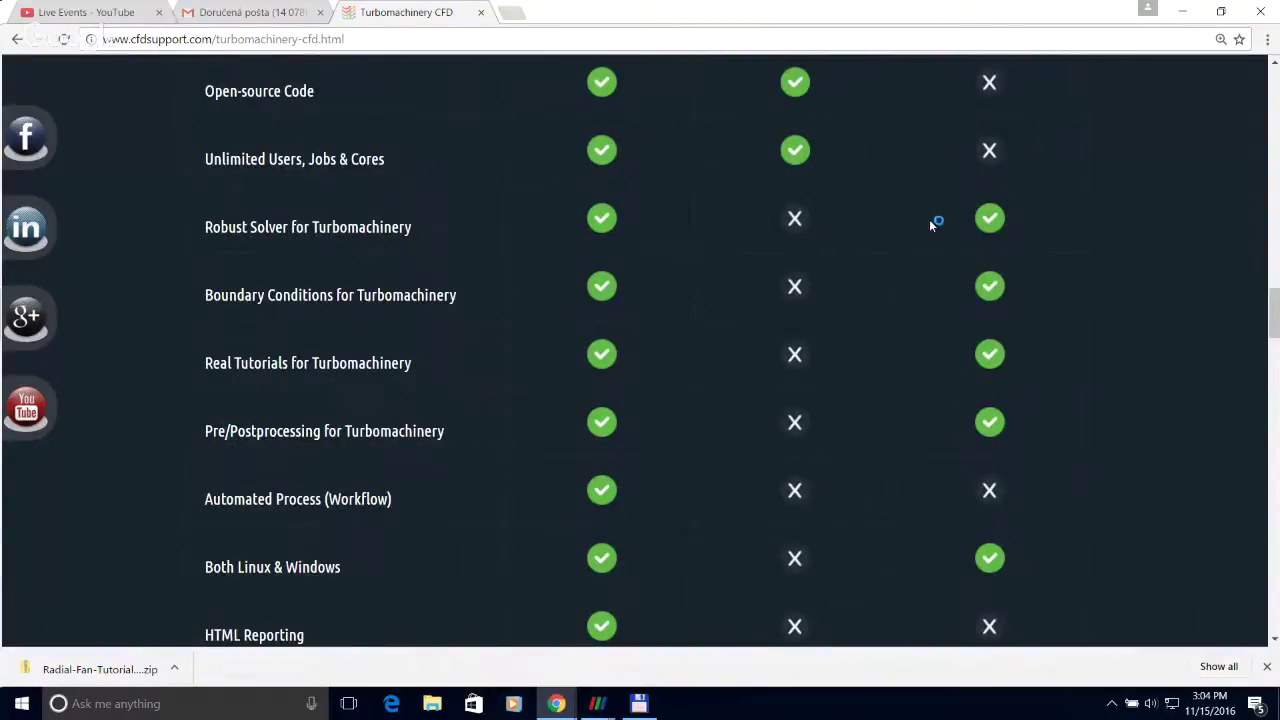
scroll(932, 221, "down", 1)
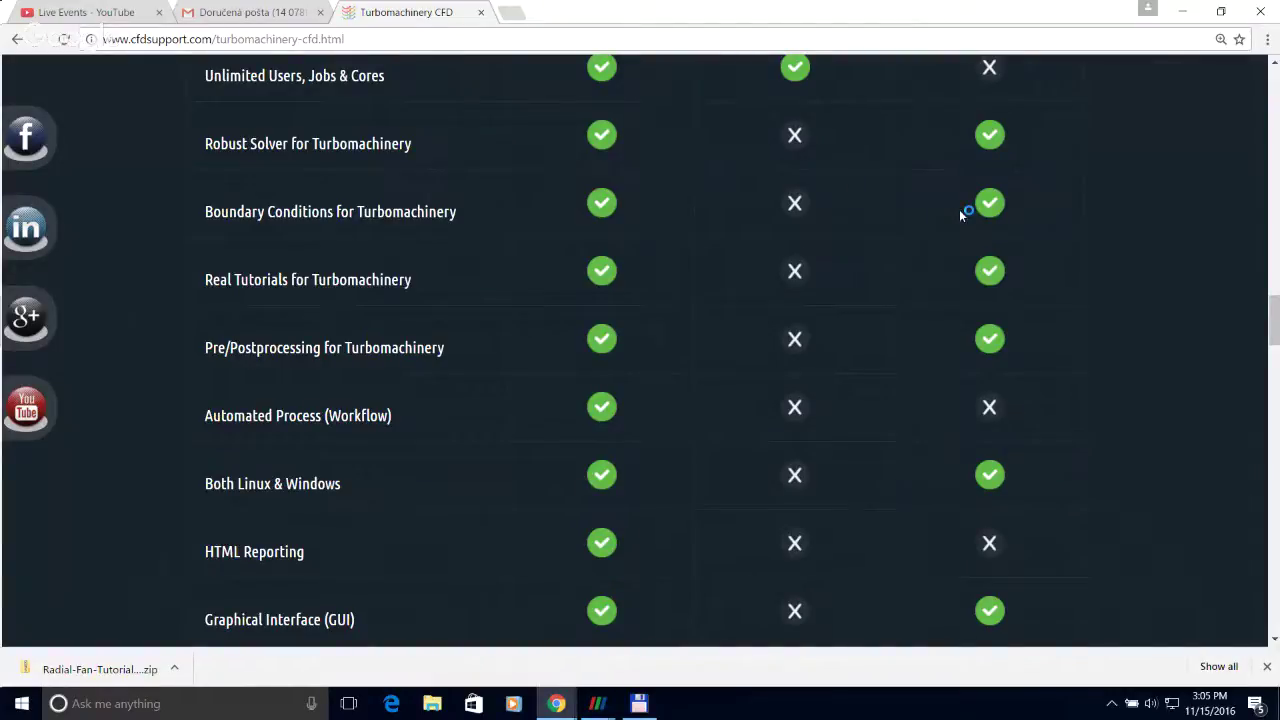
scroll(960, 212, "down", 1)
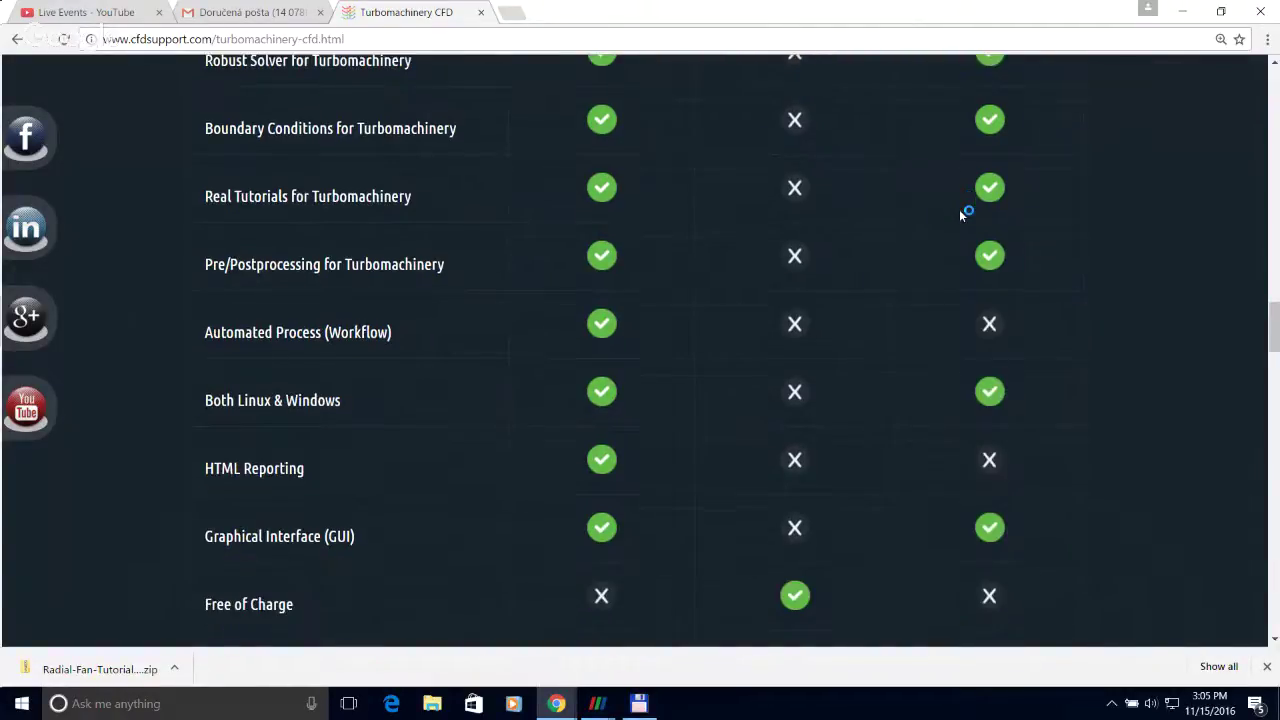
scroll(959, 209, "down", 1)
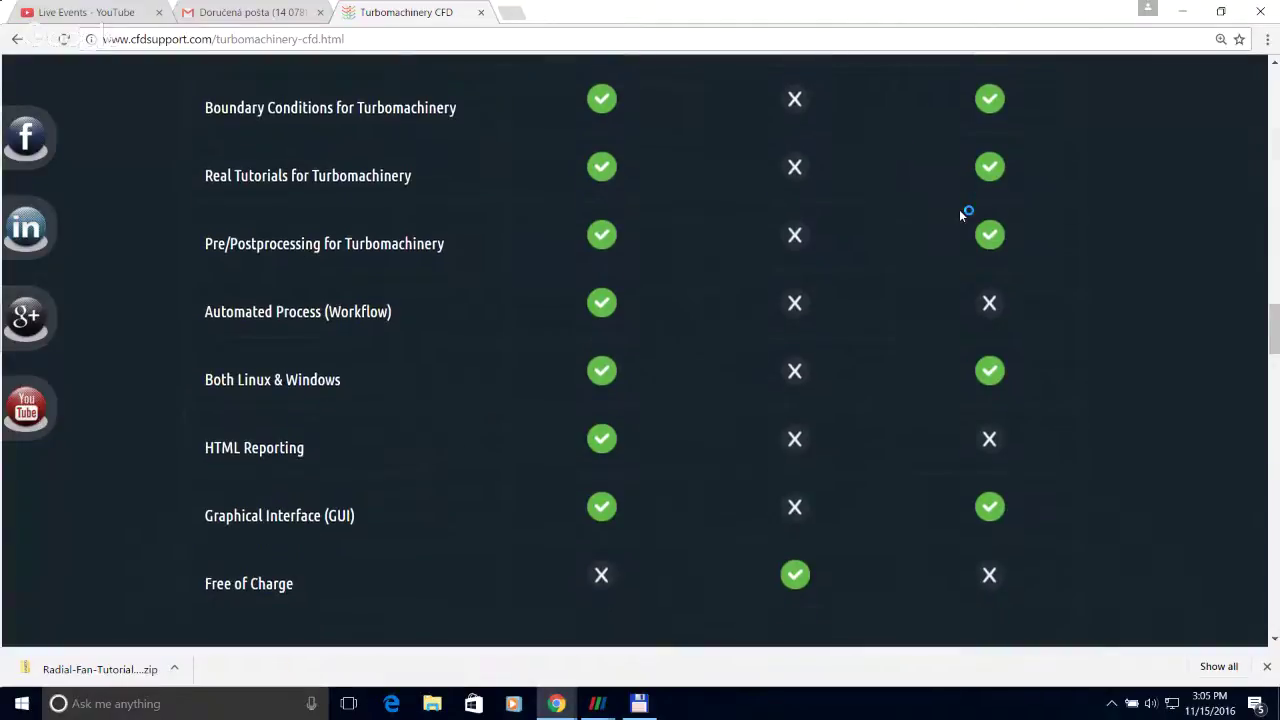
scroll(959, 209, "down", 1)
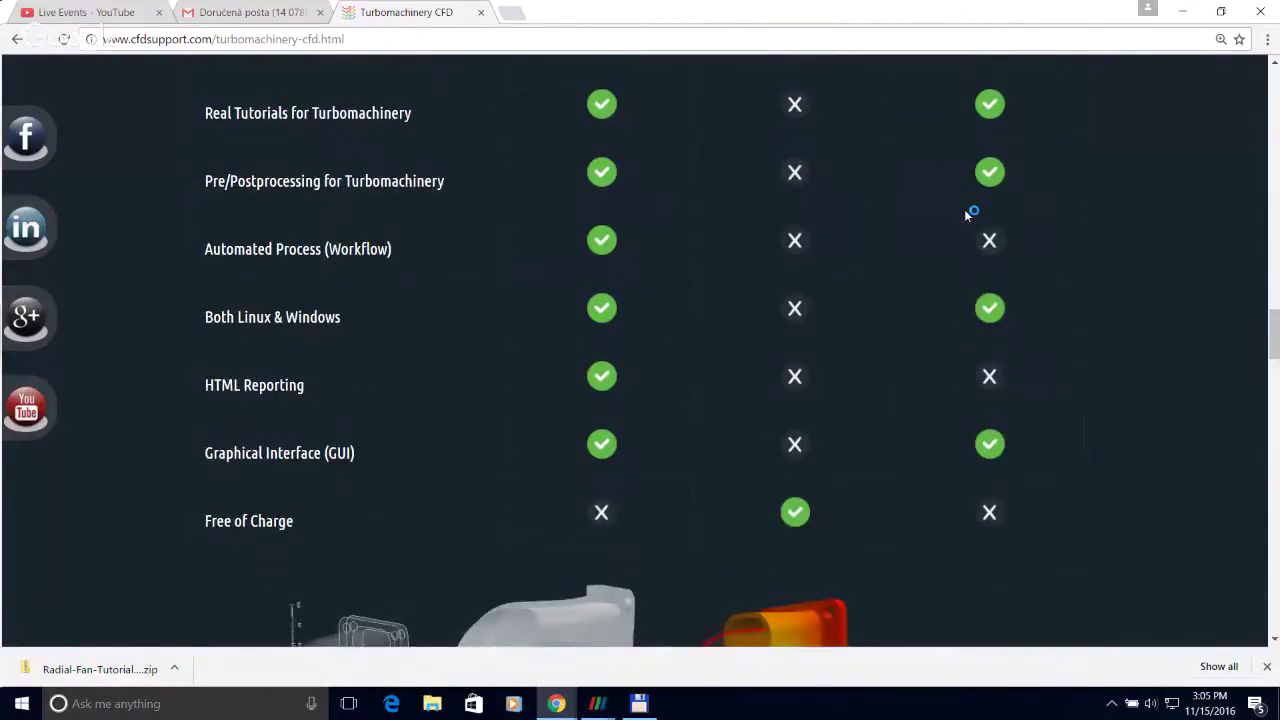
scroll(964, 209, "down", 2)
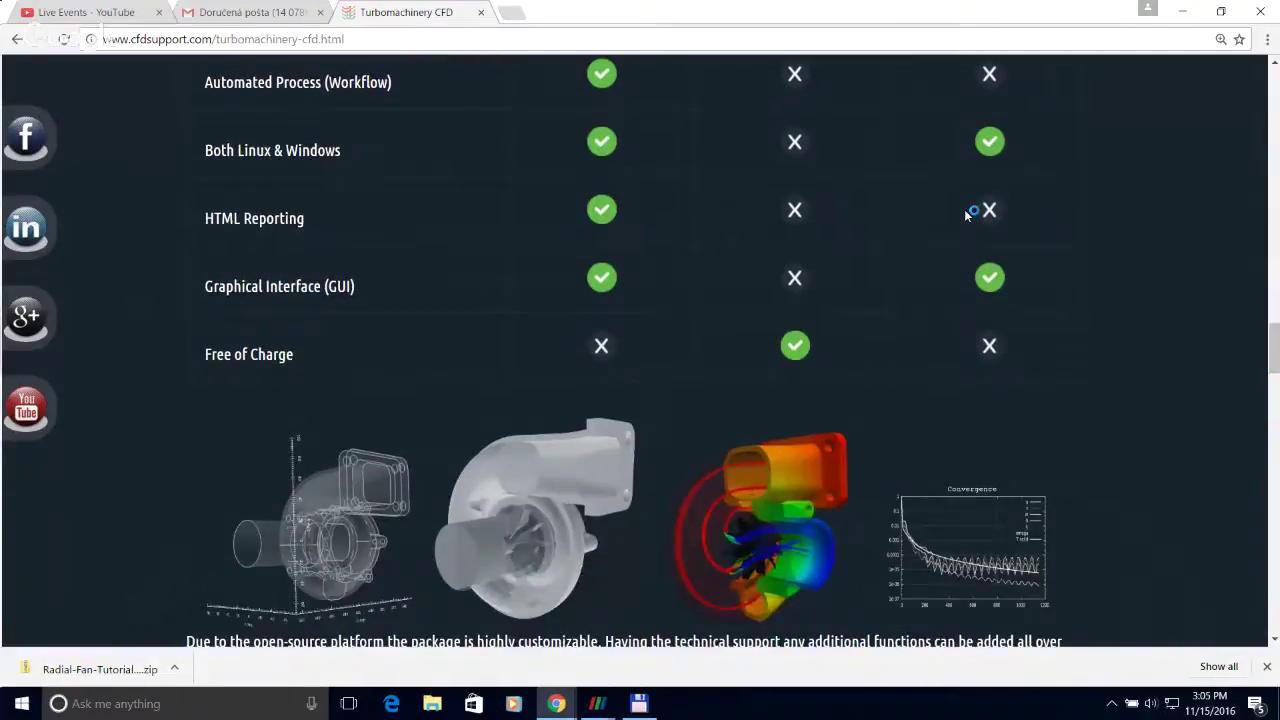
Step: Read about the package's customization, boundary conditions, solvers and meshing, through to the list of what Turbomachinery CFD includes
scroll(966, 213, "down", 1)
scroll(966, 213, "down", 2)
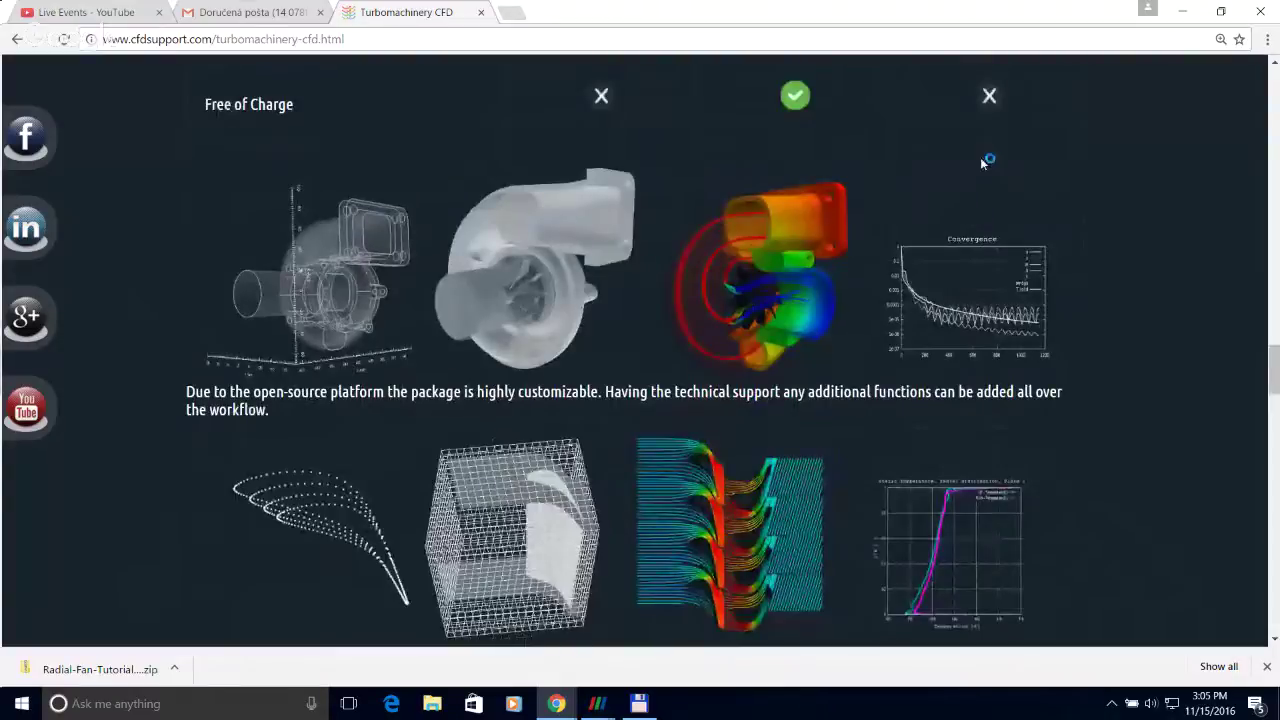
scroll(1010, 213, "down", 1)
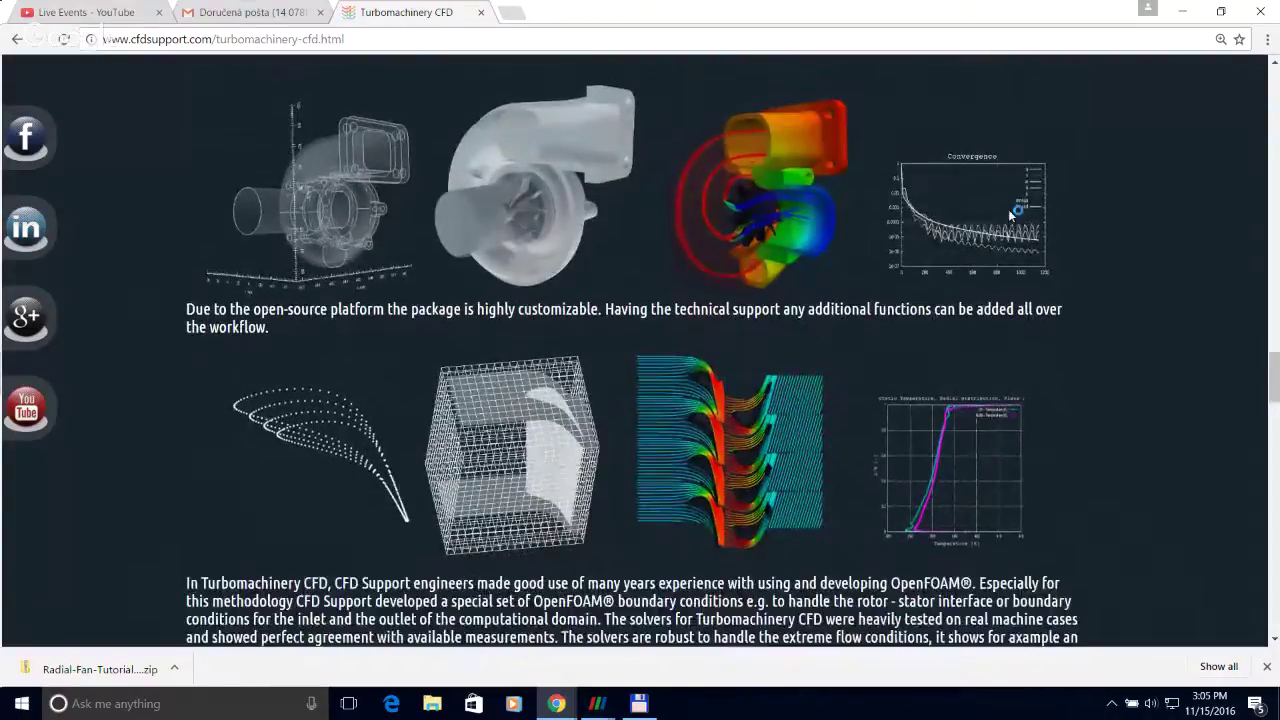
scroll(1008, 209, "down", 1)
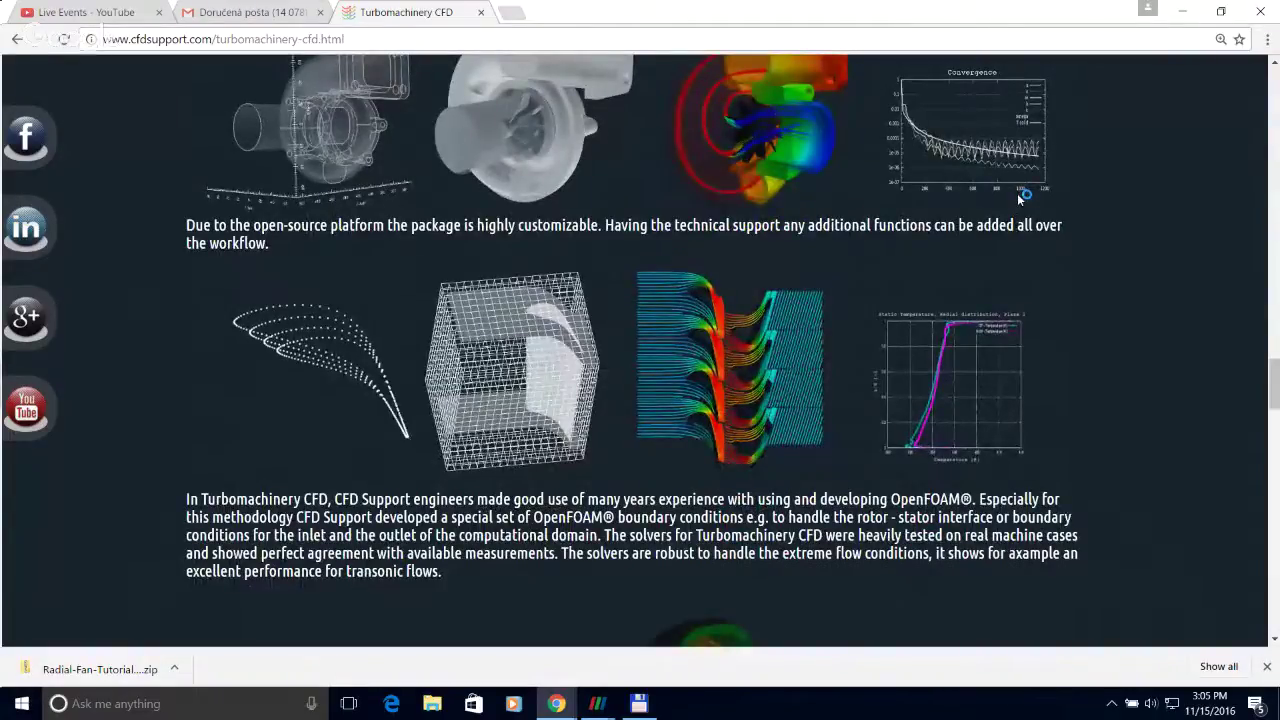
scroll(1017, 193, "down", 2)
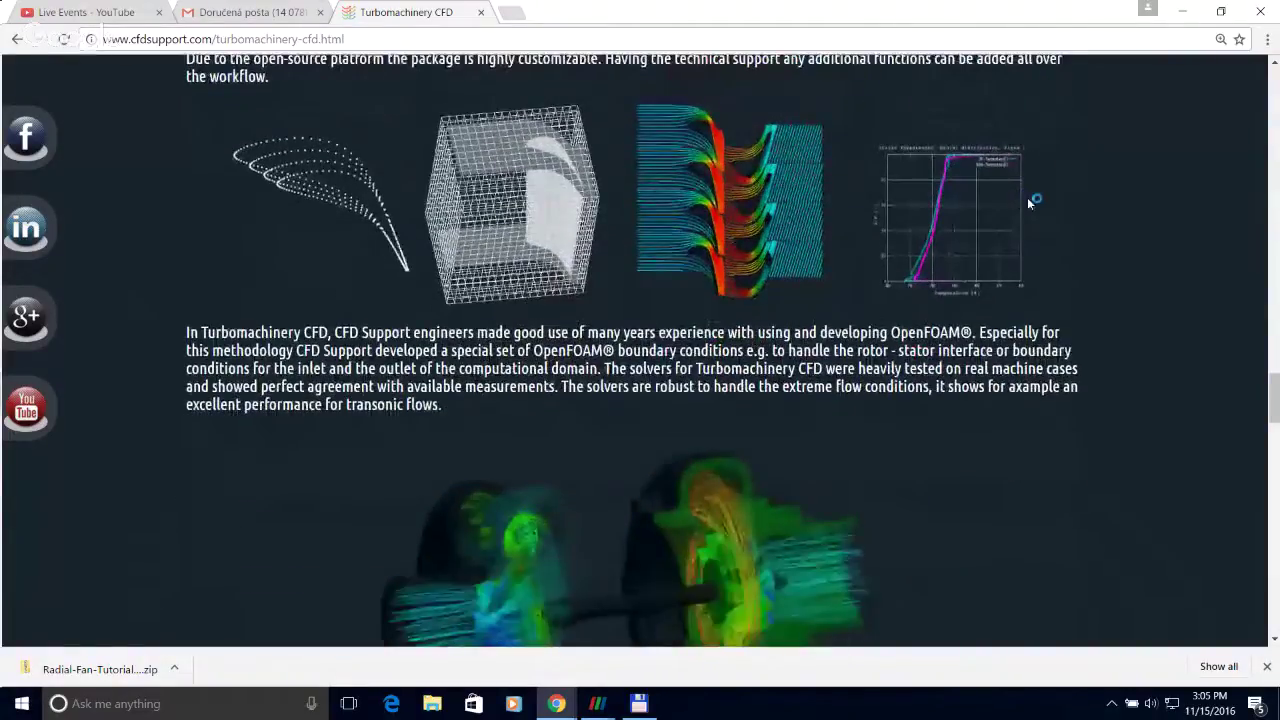
scroll(1027, 197, "down", 1)
scroll(1072, 253, "down", 1)
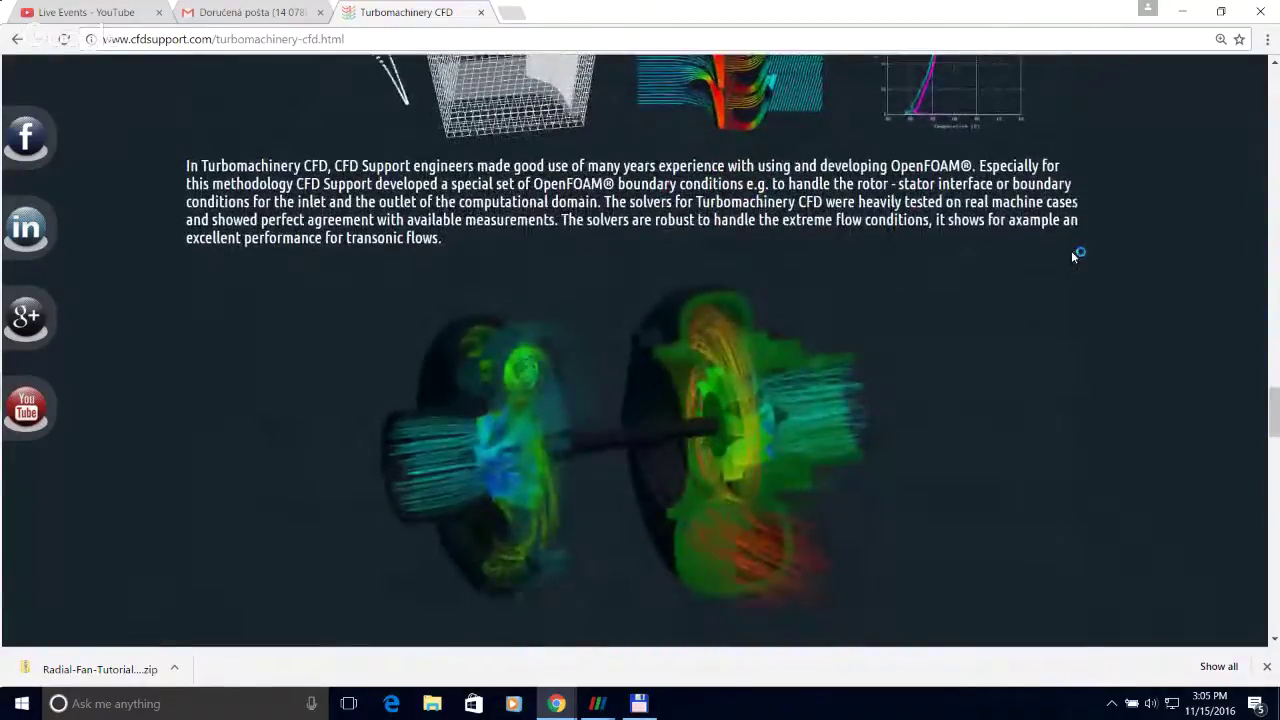
scroll(1072, 253, "down", 2)
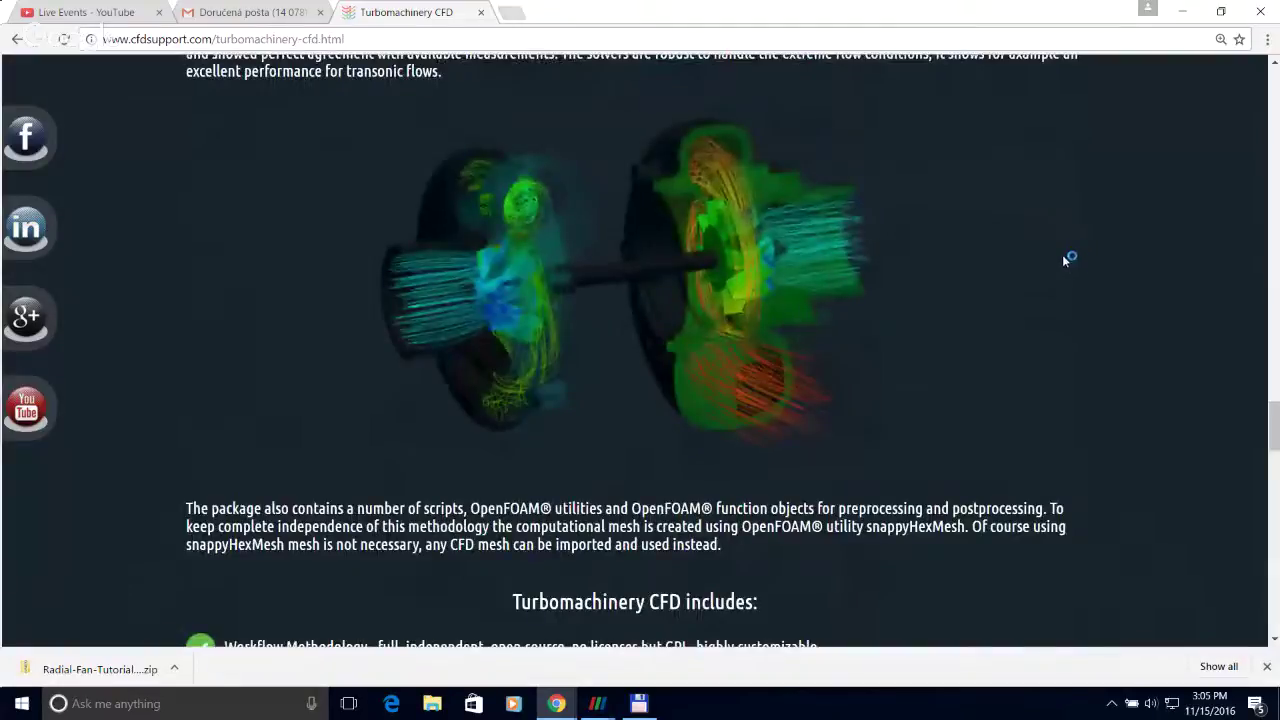
scroll(1064, 259, "down", 1)
scroll(1065, 258, "down", 3)
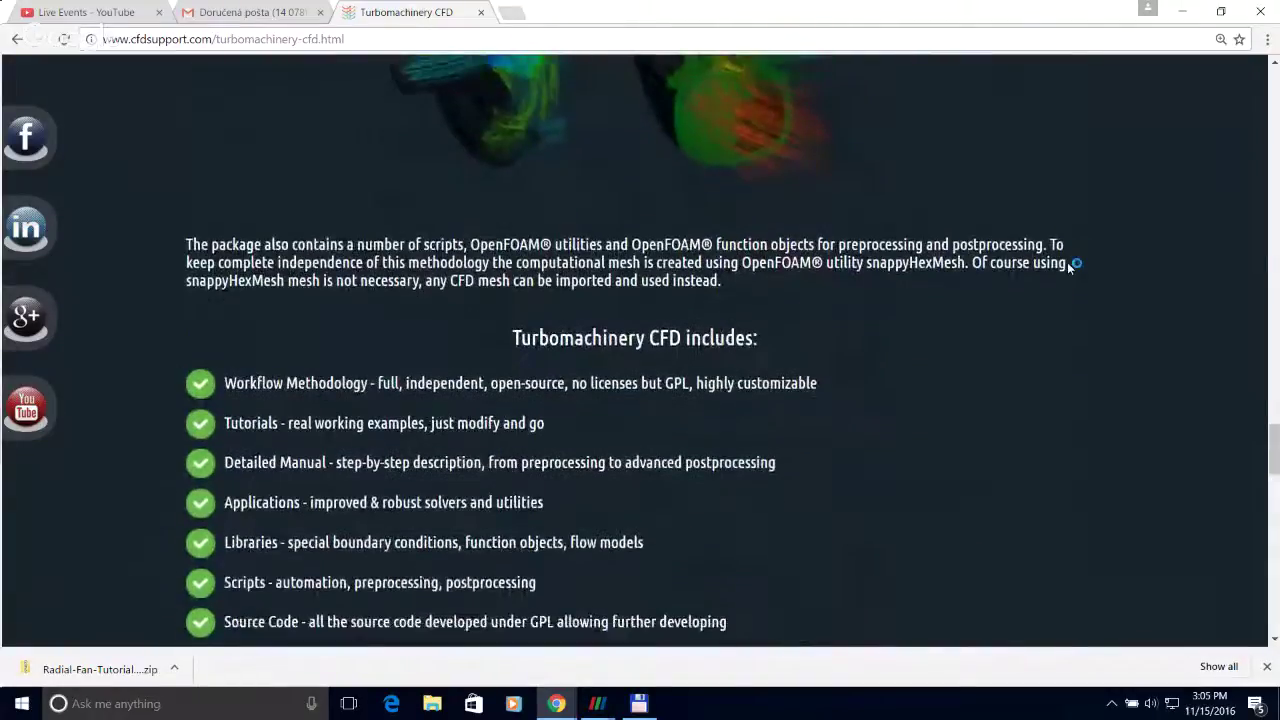
scroll(1070, 262, "down", 2)
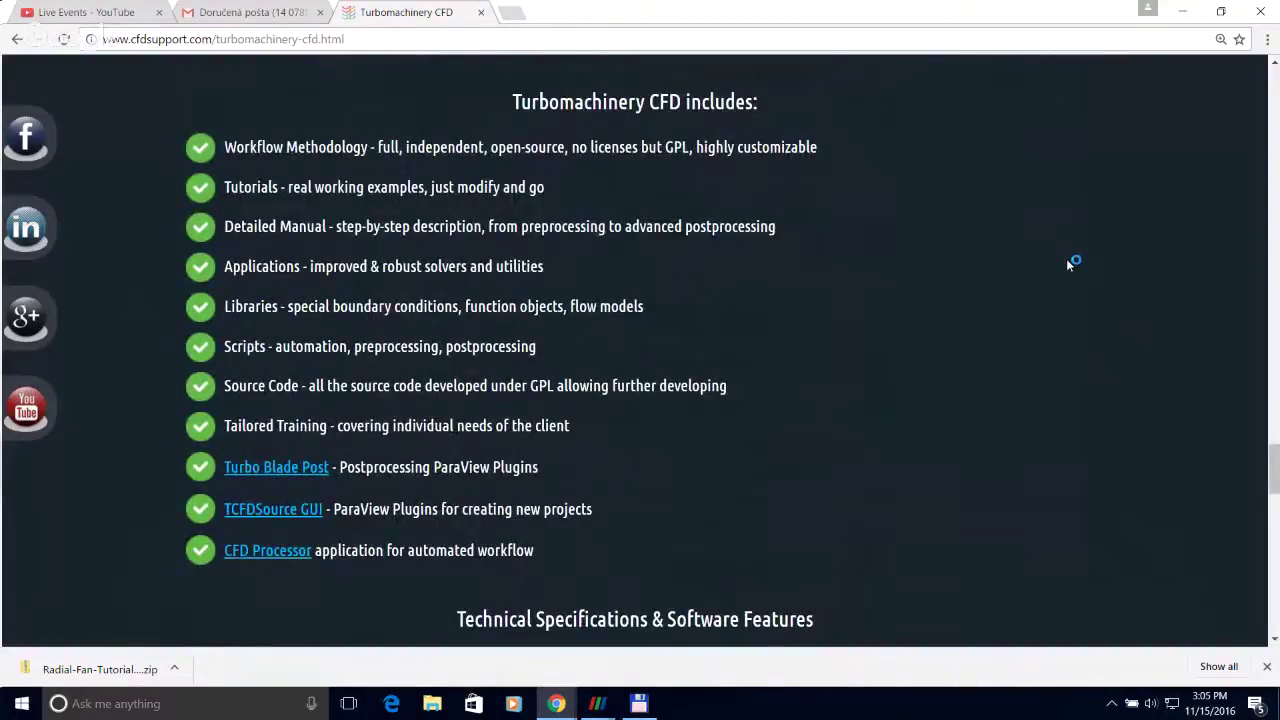
Step: Review the package's scripts, boundary conditions, solvers and customization text between the included components list and the comparison table
scroll(913, 323, "up", 1)
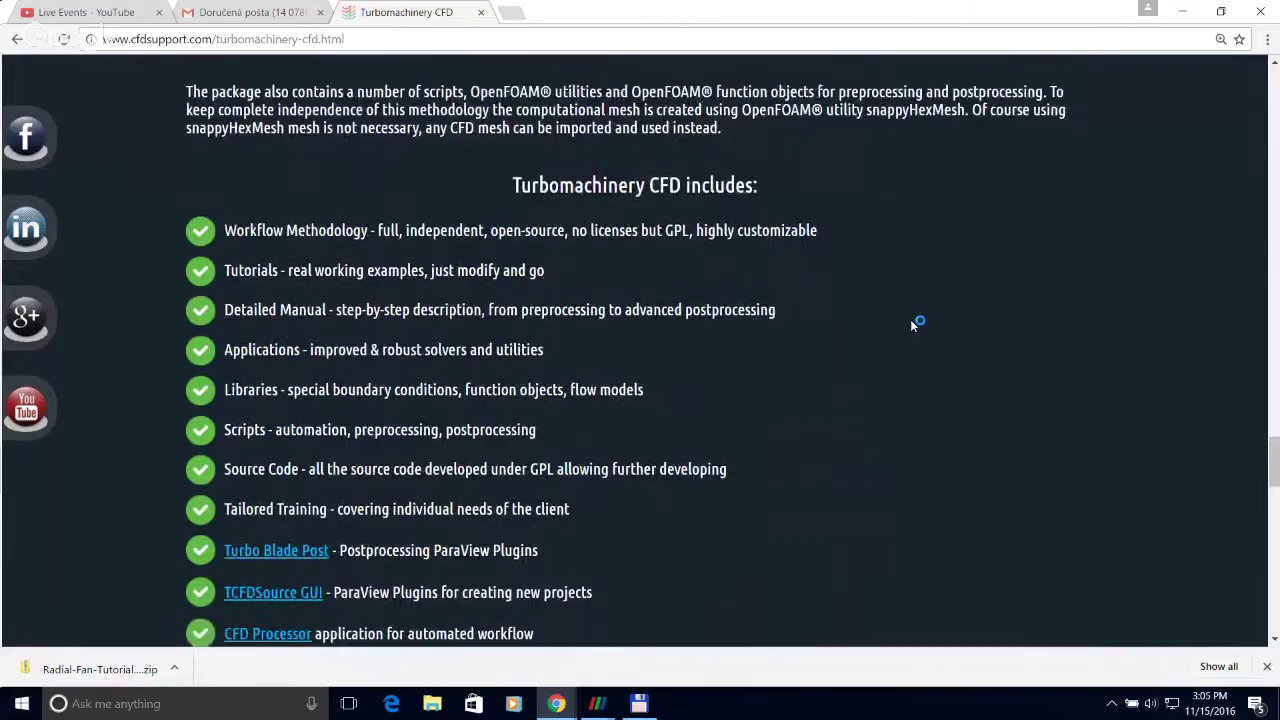
scroll(938, 349, "up", 1)
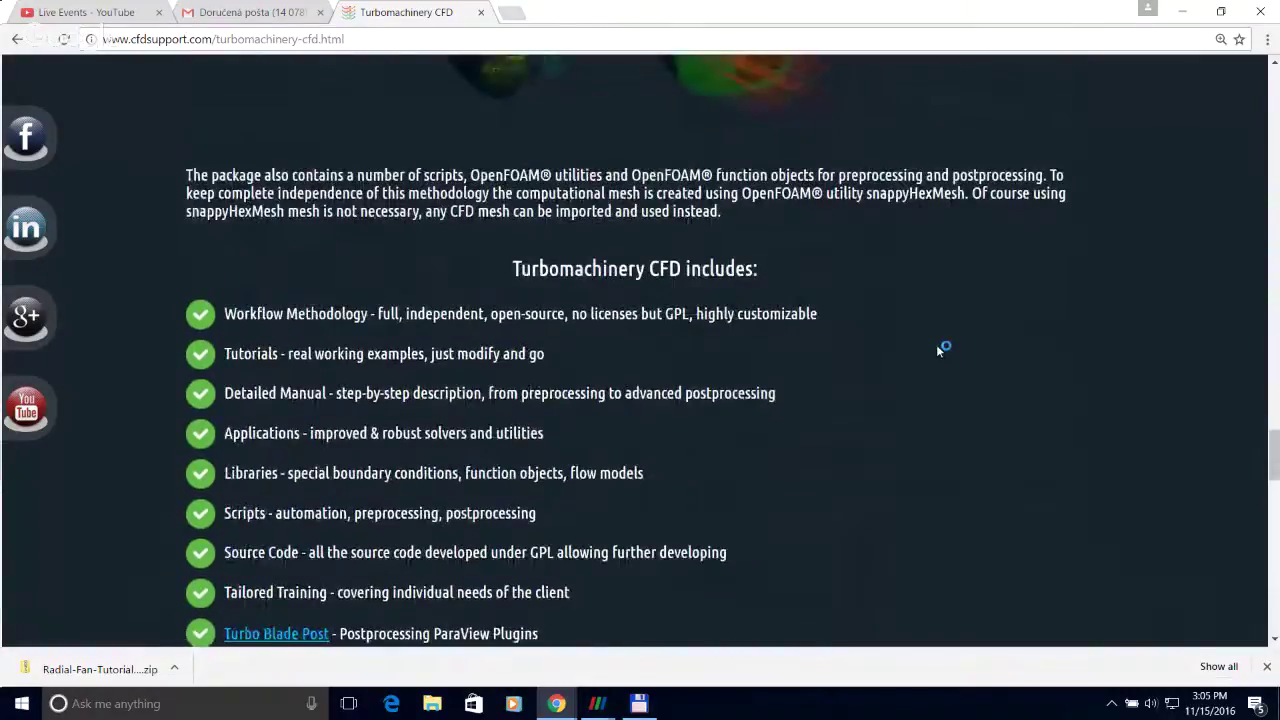
scroll(938, 349, "up", 1)
scroll(931, 340, "up", 2)
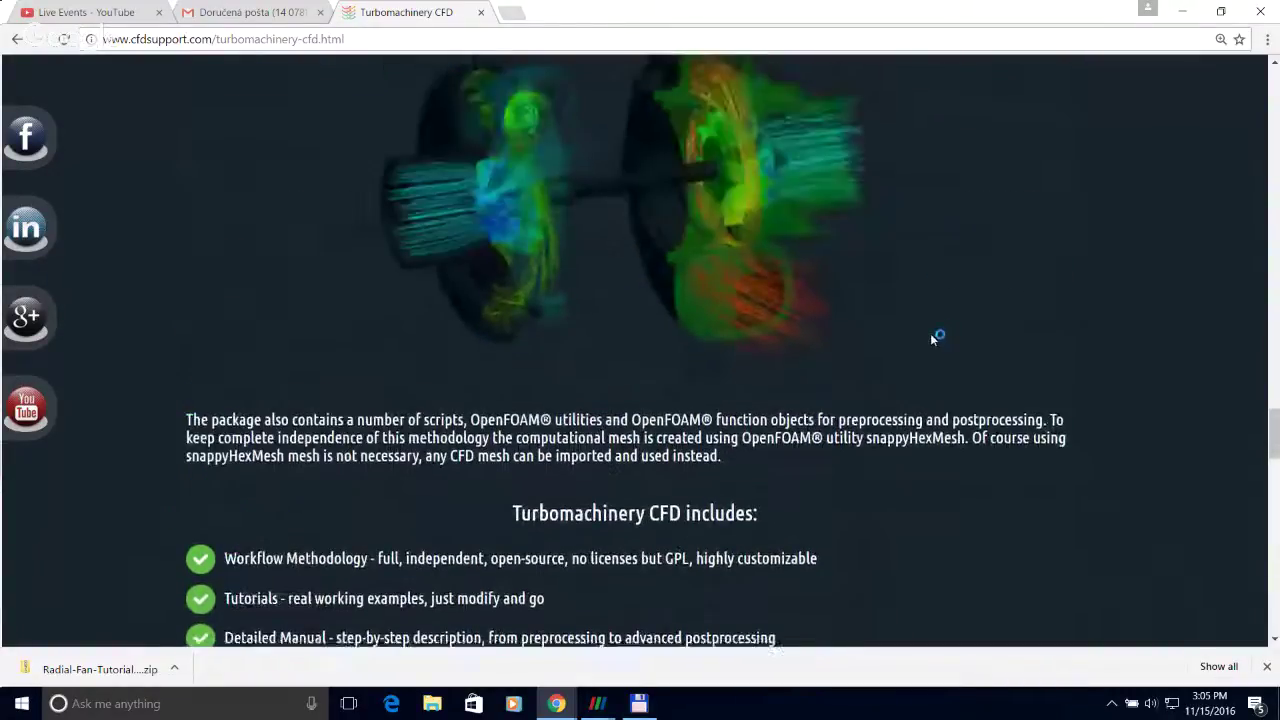
scroll(933, 340, "up", 2)
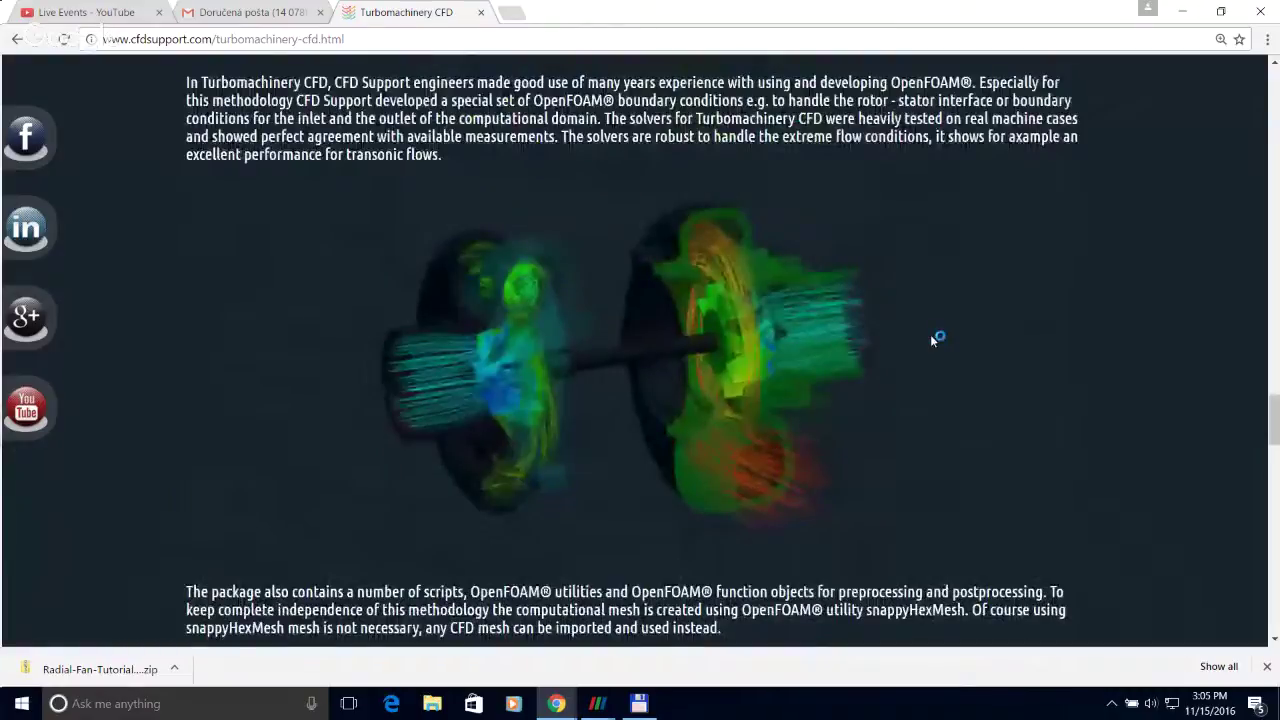
scroll(952, 316, "up", 1)
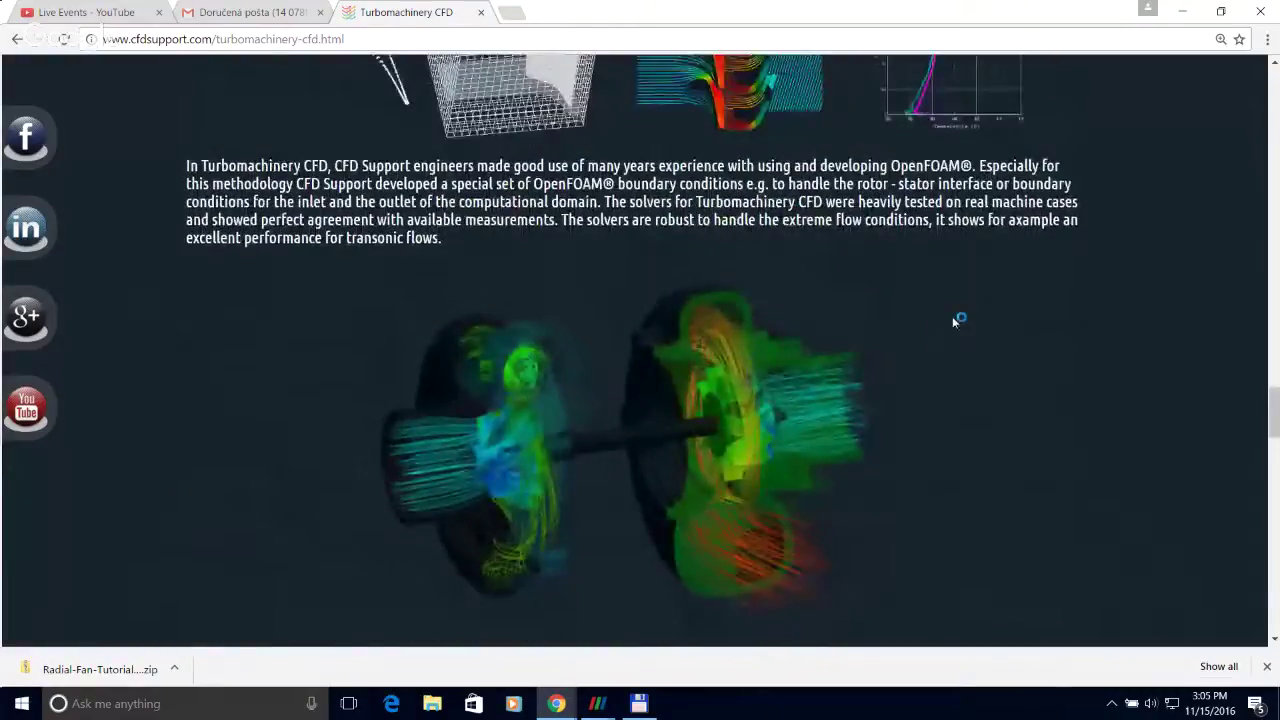
scroll(952, 316, "up", 1)
scroll(952, 316, "up", 2)
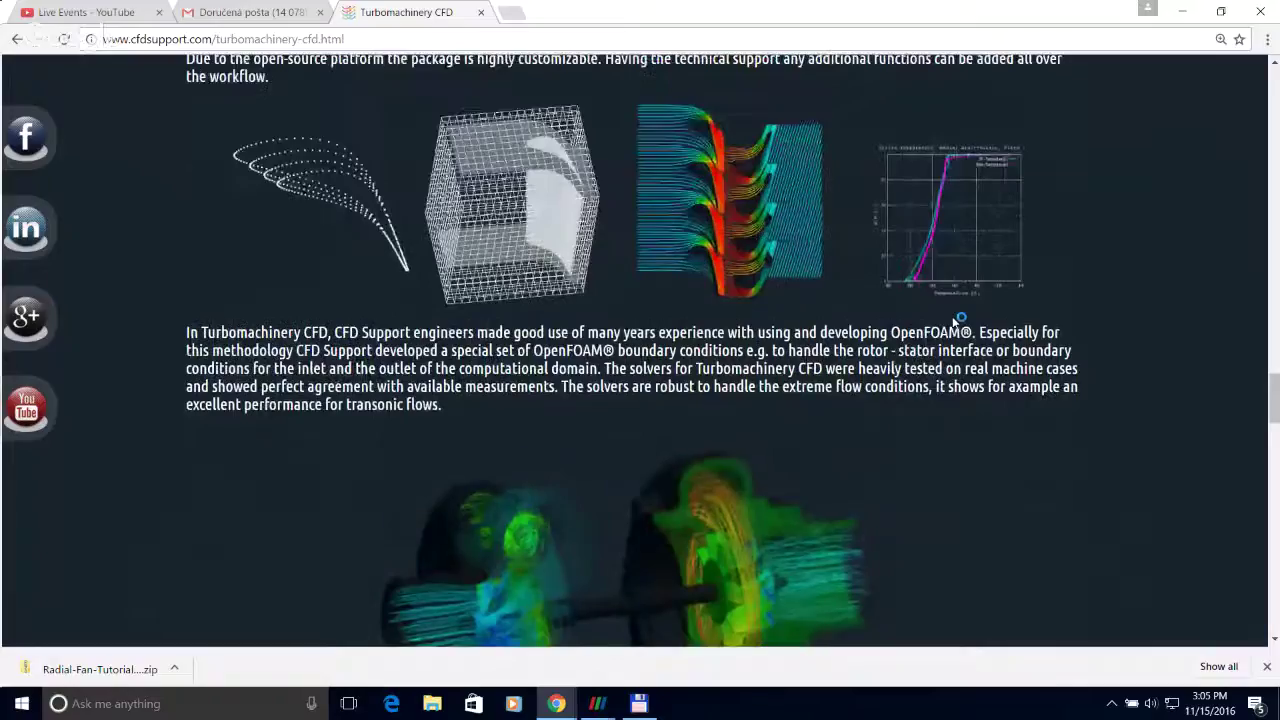
scroll(1026, 369, "up", 3)
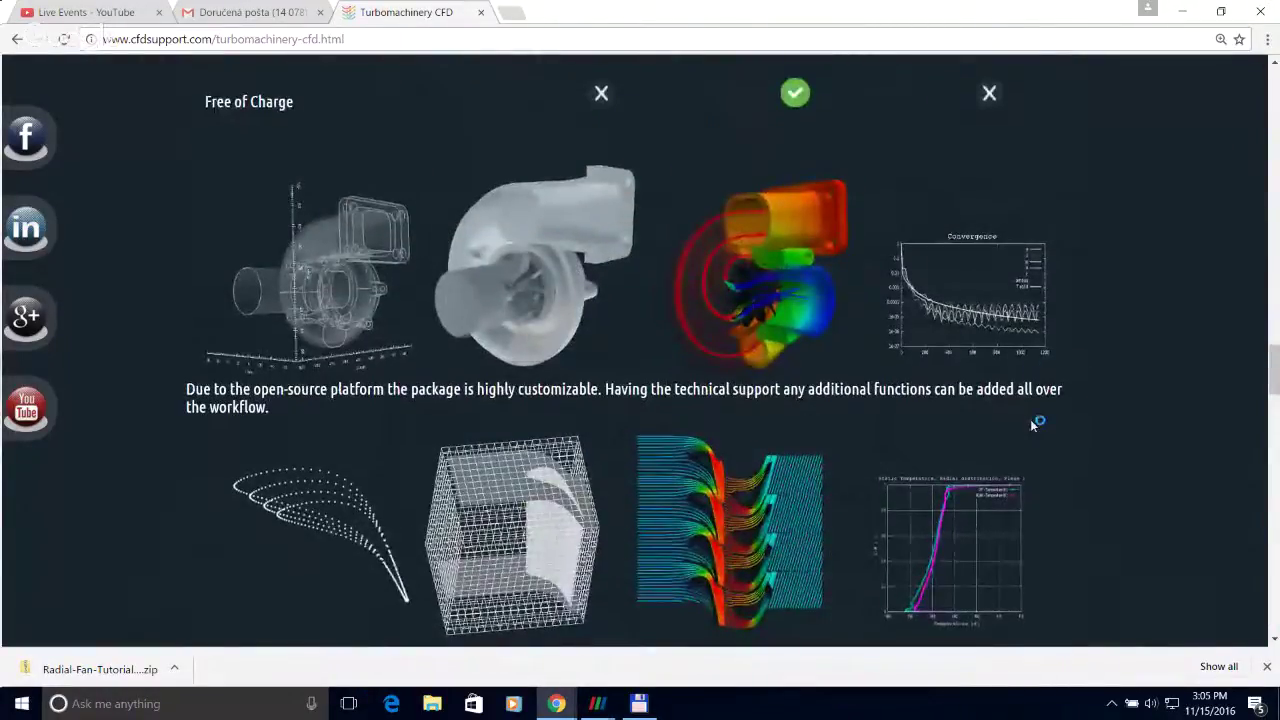
Step: Examine the list of what Turbomachinery CFD includes and the start of the Technical Specifications & Software Features section
scroll(1030, 419, "down", 2)
scroll(1030, 419, "down", 3)
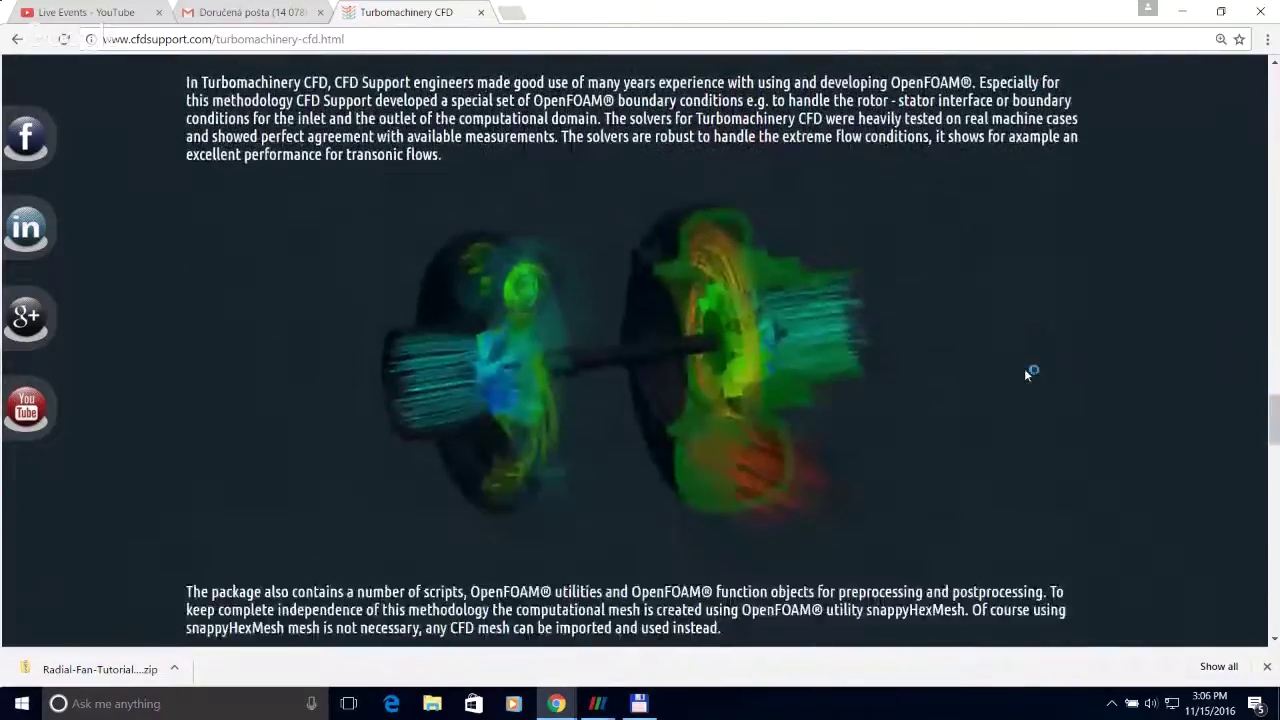
scroll(1030, 371, "down", 2)
scroll(1030, 371, "down", 2)
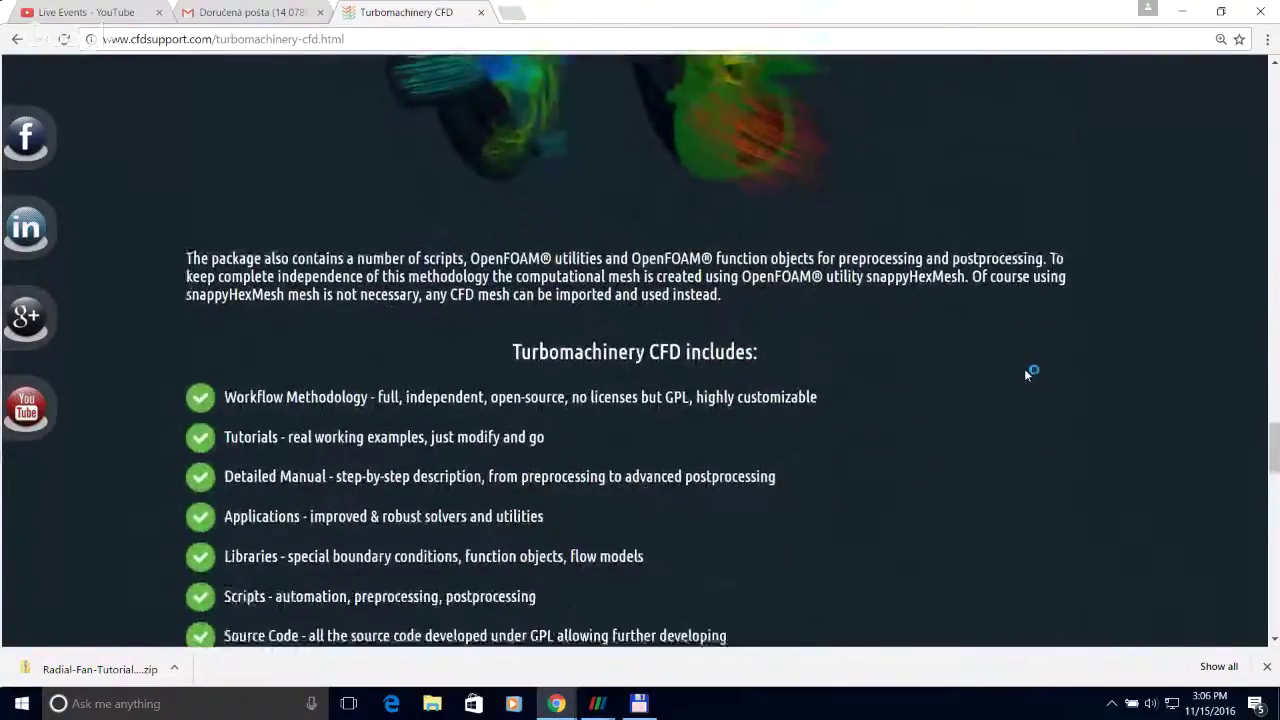
scroll(911, 314, "down", 2)
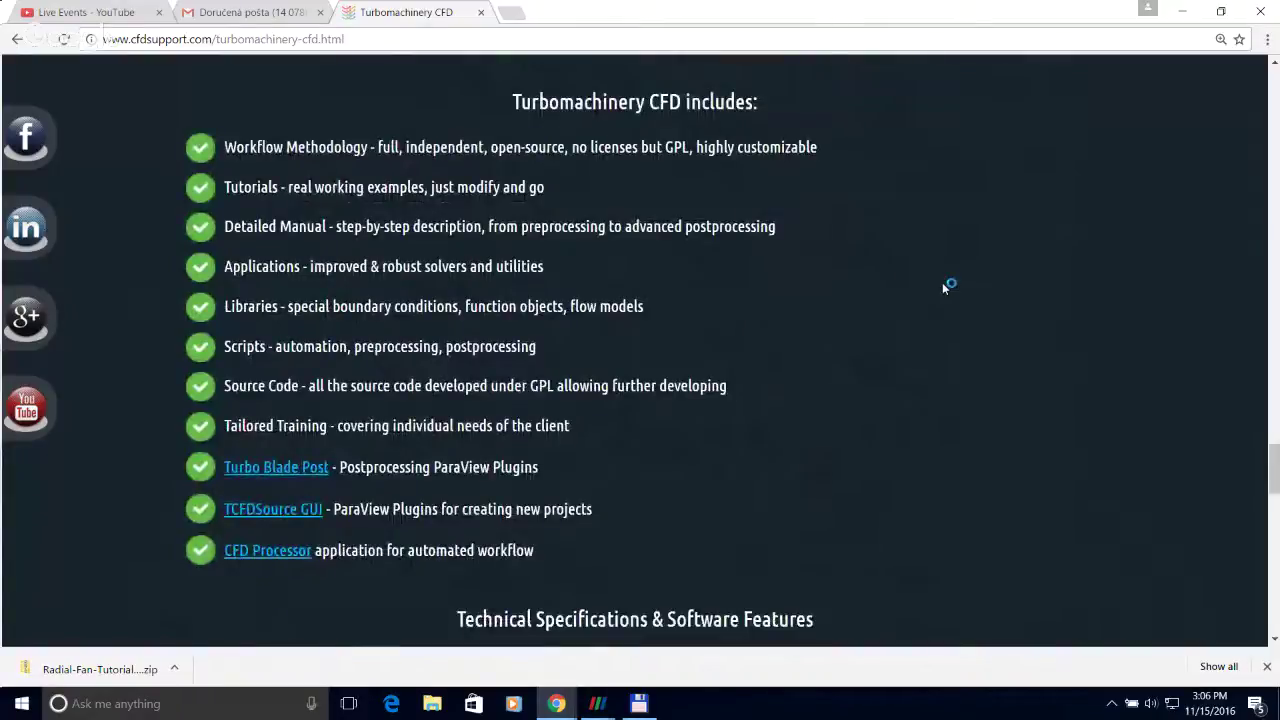
scroll(840, 288, "down", 2)
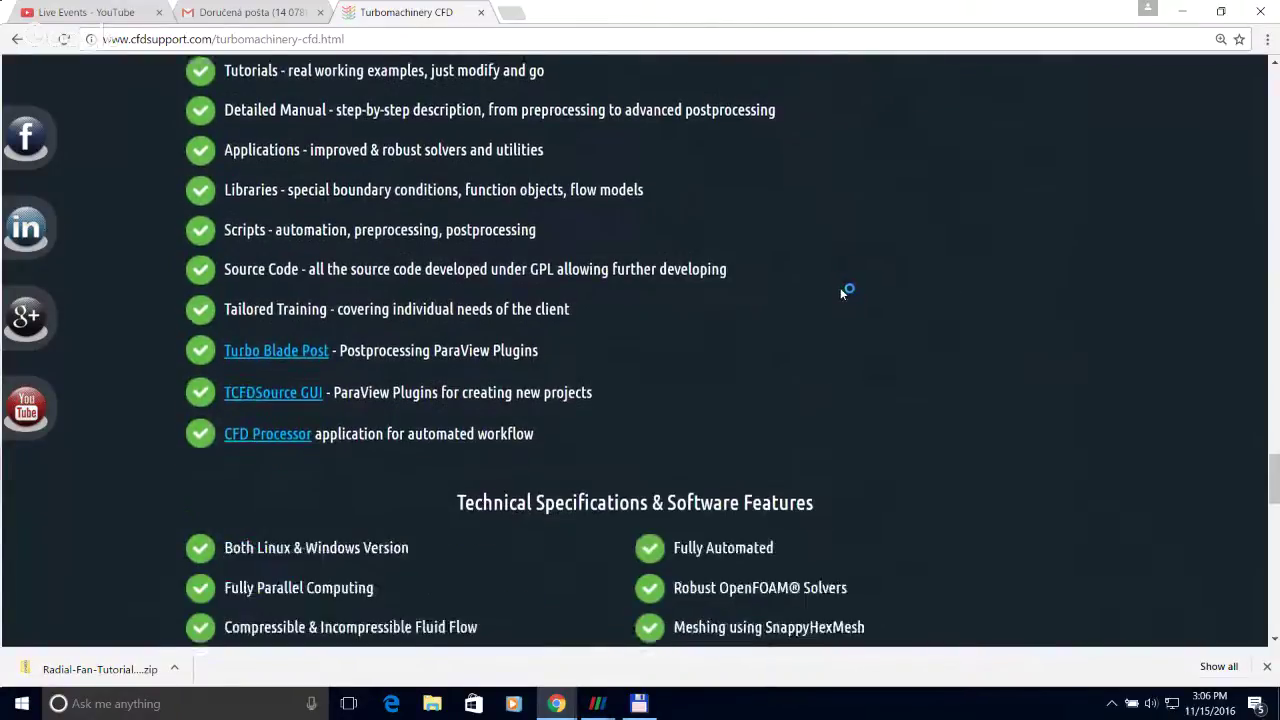
scroll(926, 320, "up", 3)
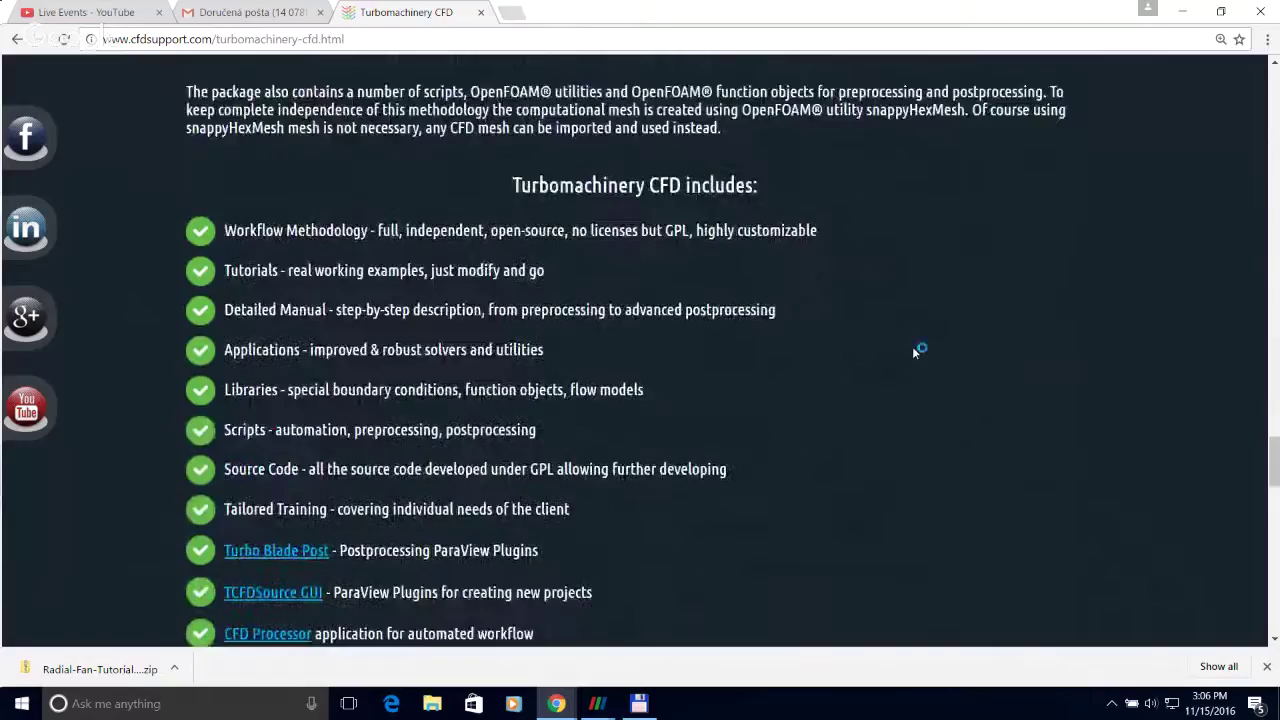
scroll(922, 355, "up", 3)
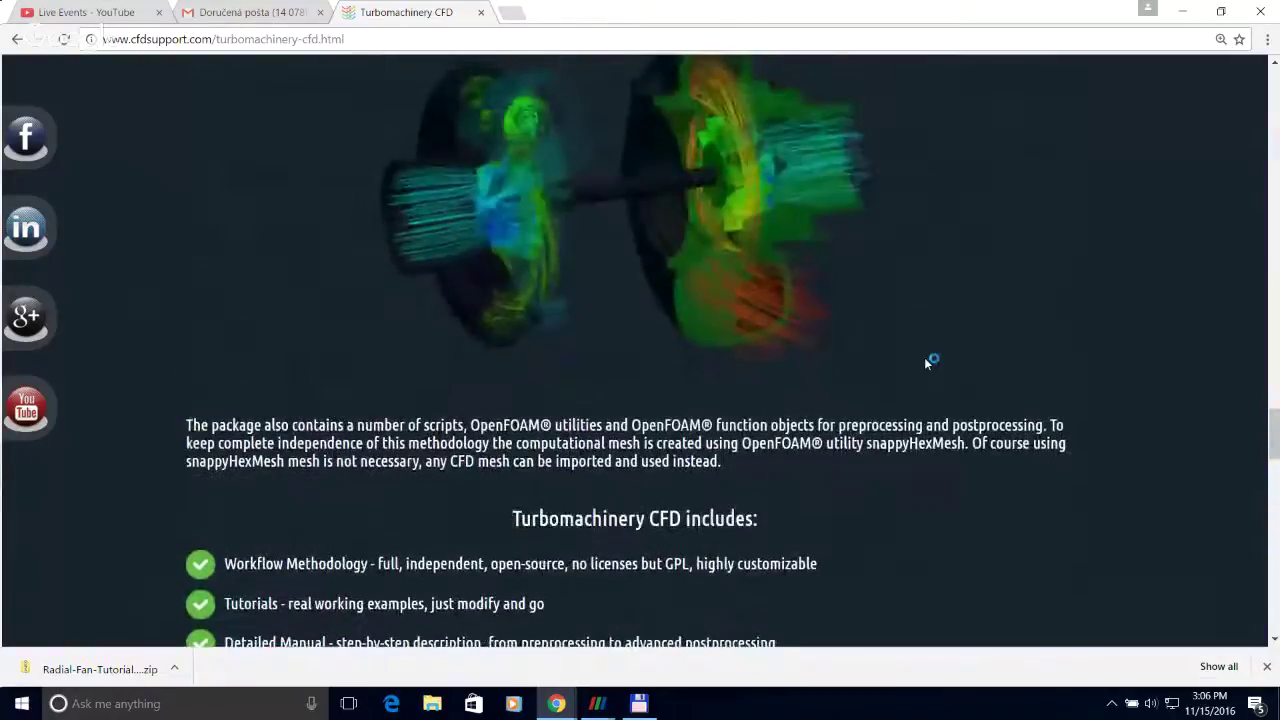
scroll(924, 356, "down", 2)
scroll(924, 356, "down", 3)
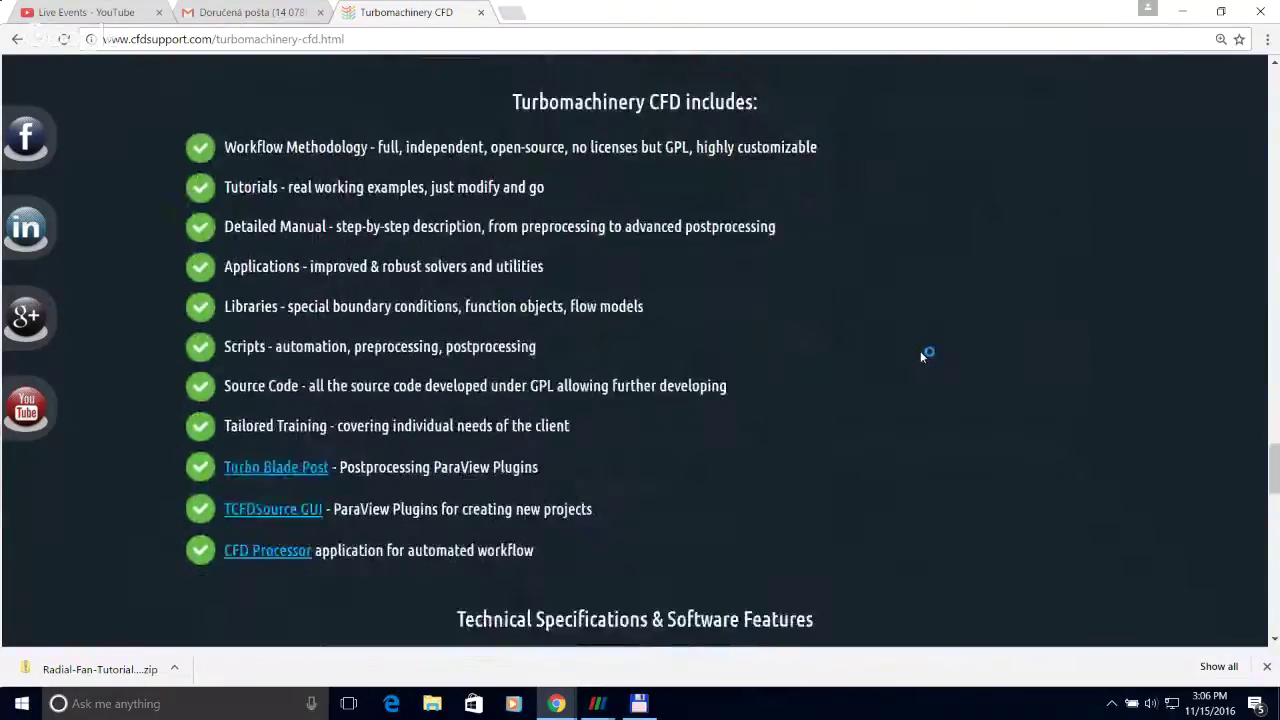
scroll(920, 351, "down", 2)
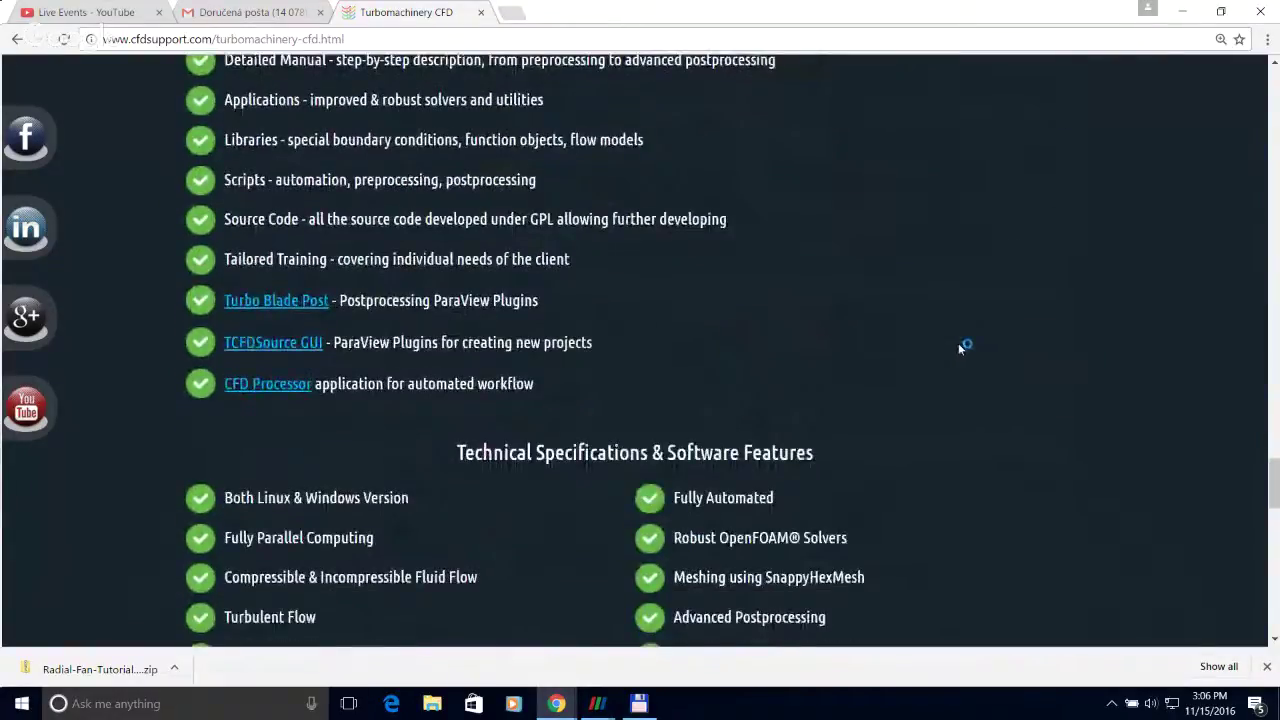
scroll(1038, 364, "up", 2)
Step: Return to the start of the product page and open the Turbomachinery CFD Workflow Example page
left_click_drag(1277, 520, 1263, 300)
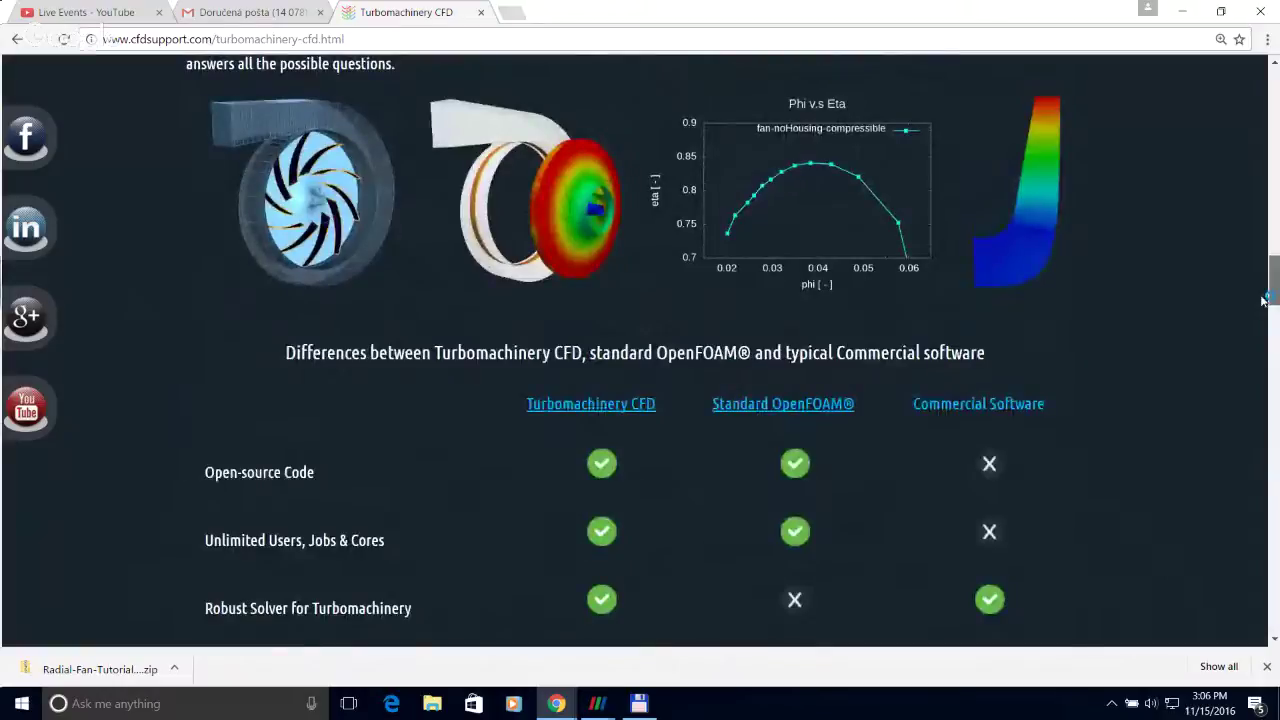
scroll(1123, 357, "up", 15)
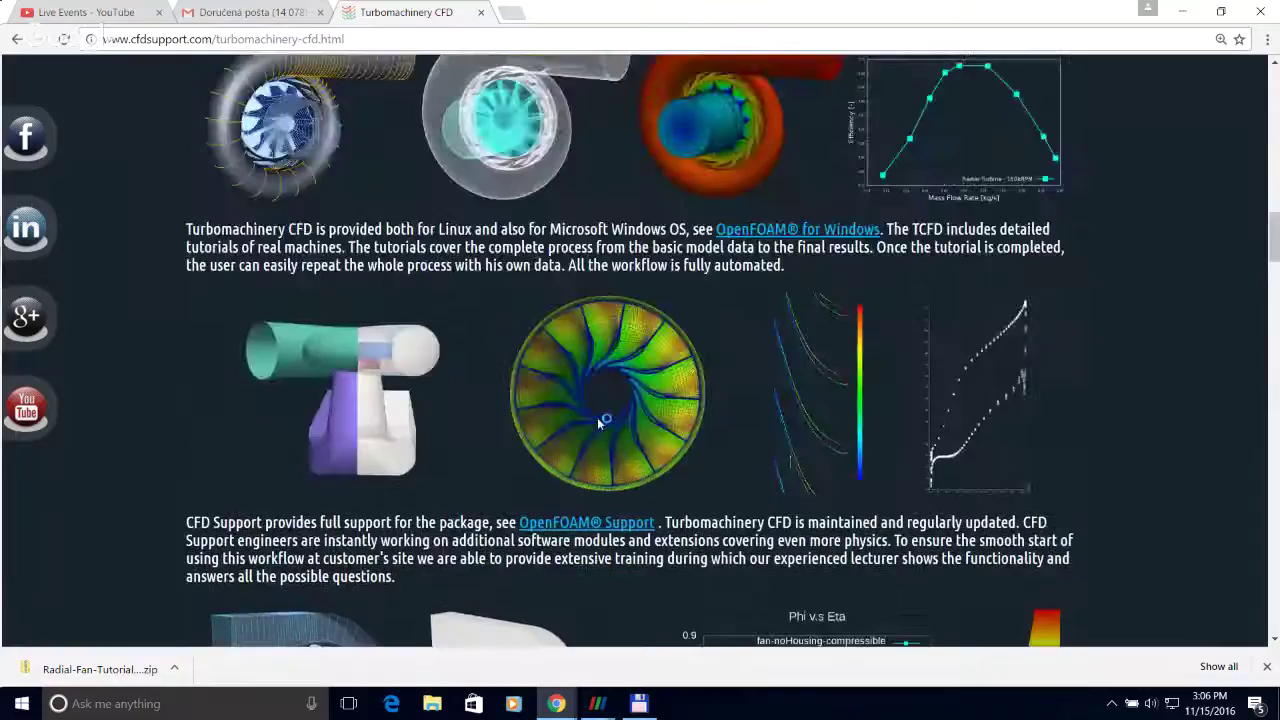
scroll(860, 425, "up", 5)
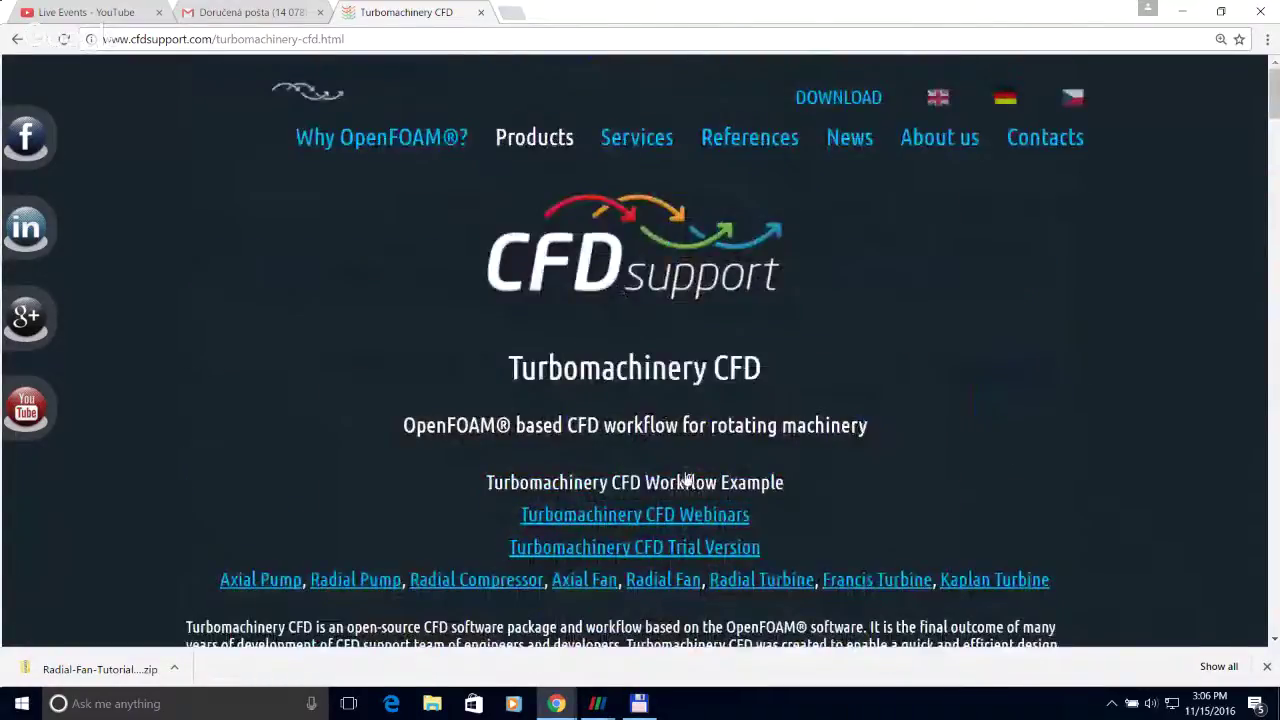
left_click(587, 484)
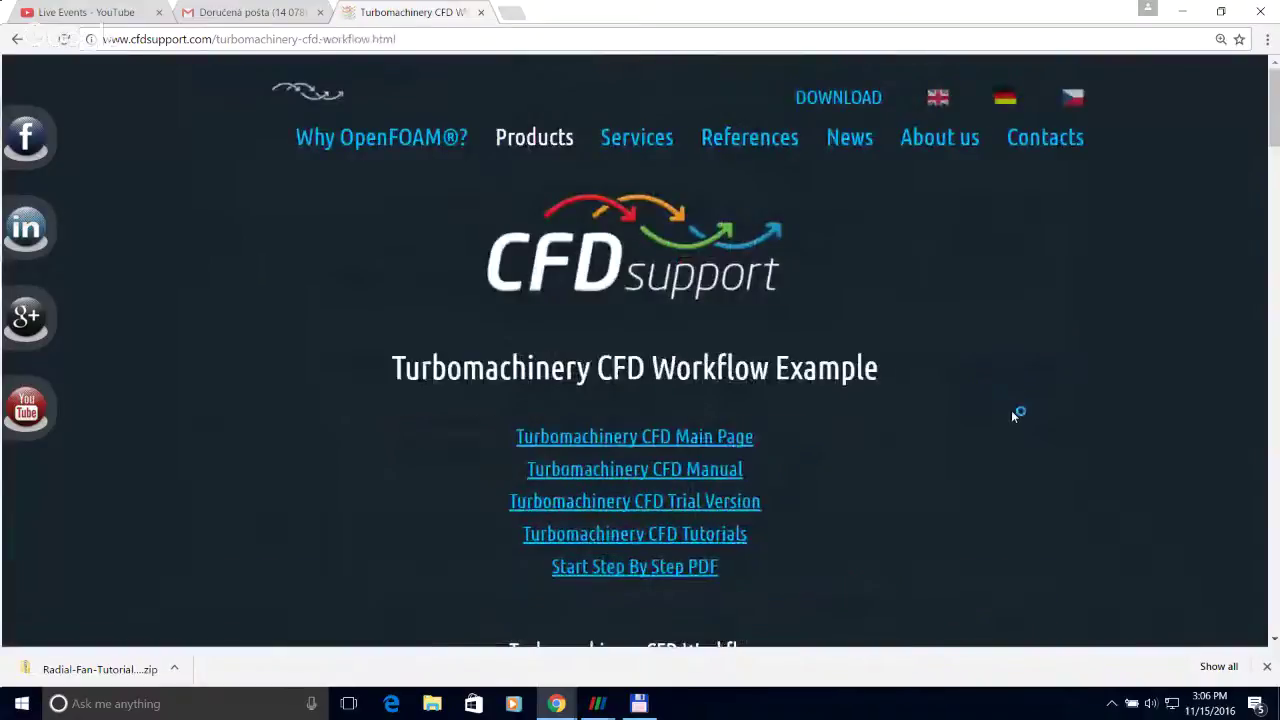
Step: Read the Turbomachinery CFD Workflow and Input sections, covering the CFD Processor, example cases and the *.tcfd configuration file
scroll(1011, 410, "down", 2)
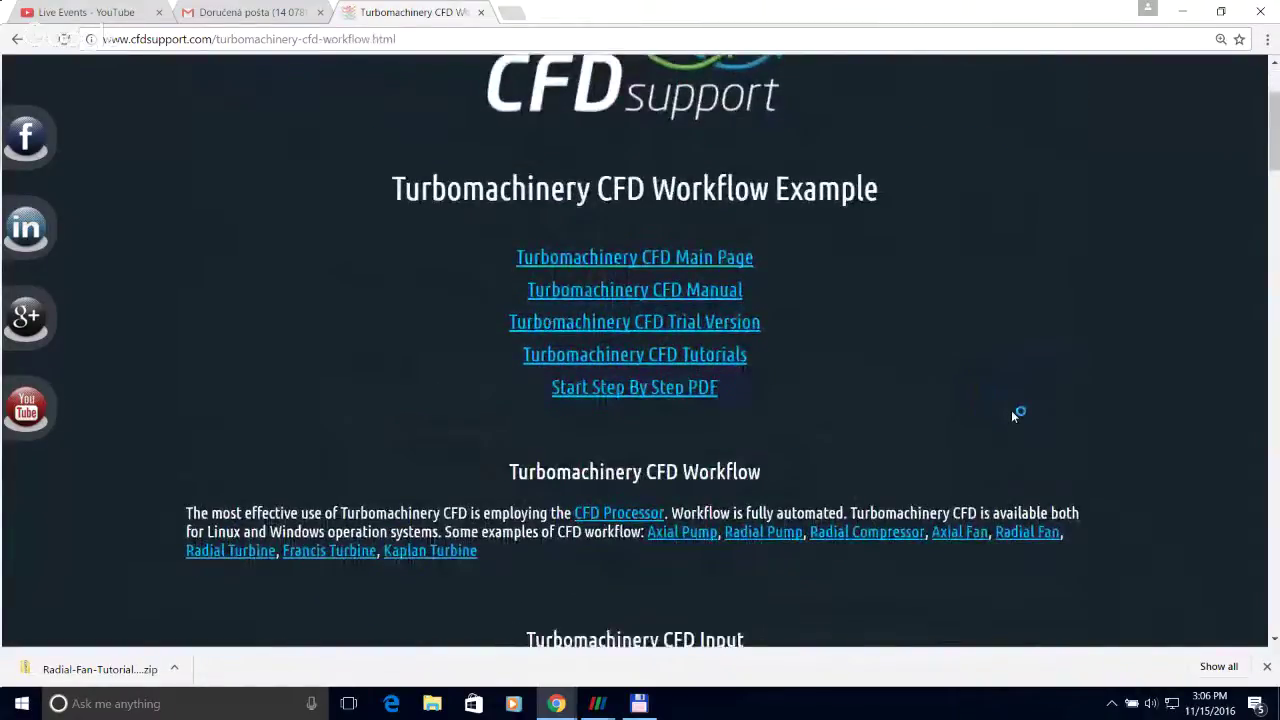
scroll(1058, 448, "down", 2)
scroll(1056, 443, "down", 1)
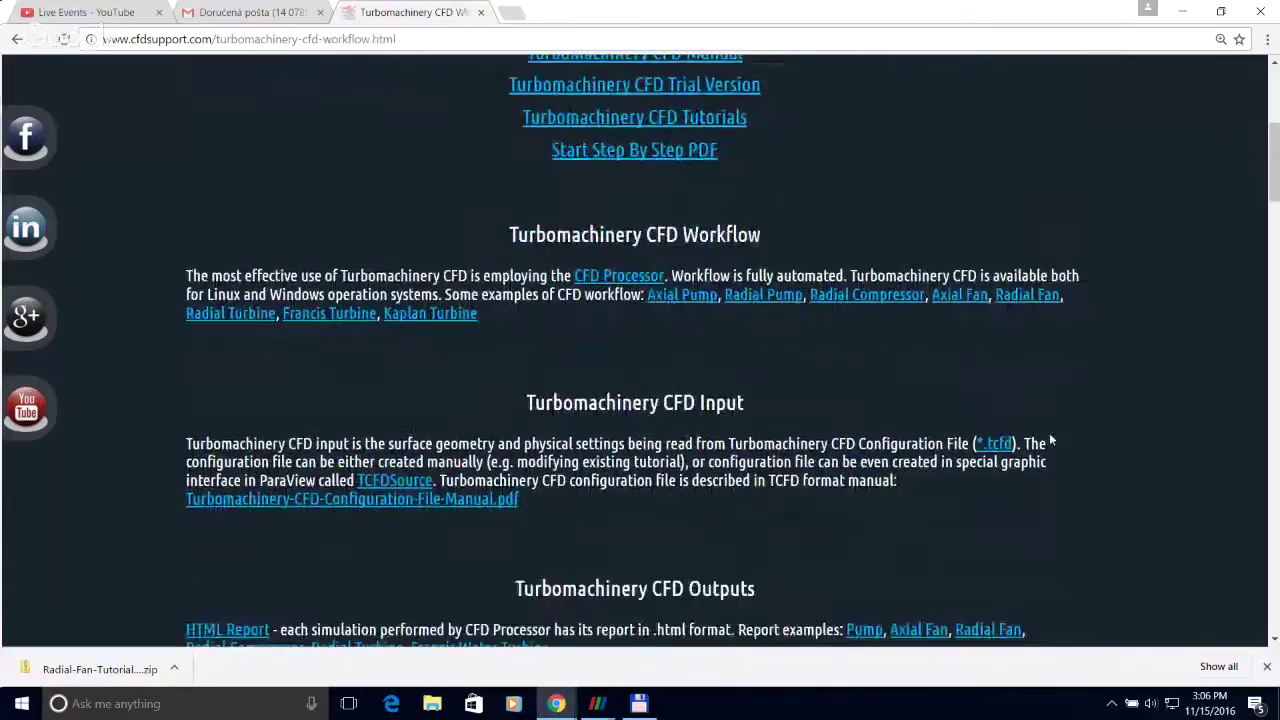
scroll(1050, 440, "down", 1)
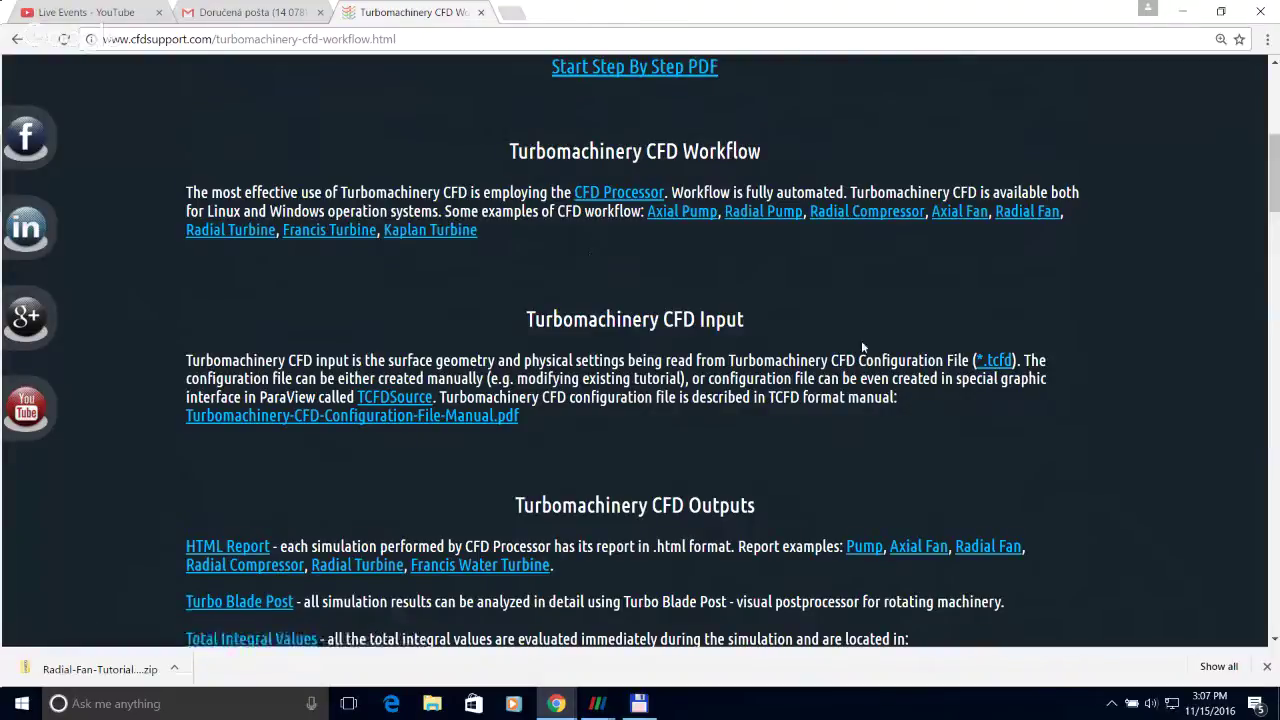
scroll(868, 347, "down", 1)
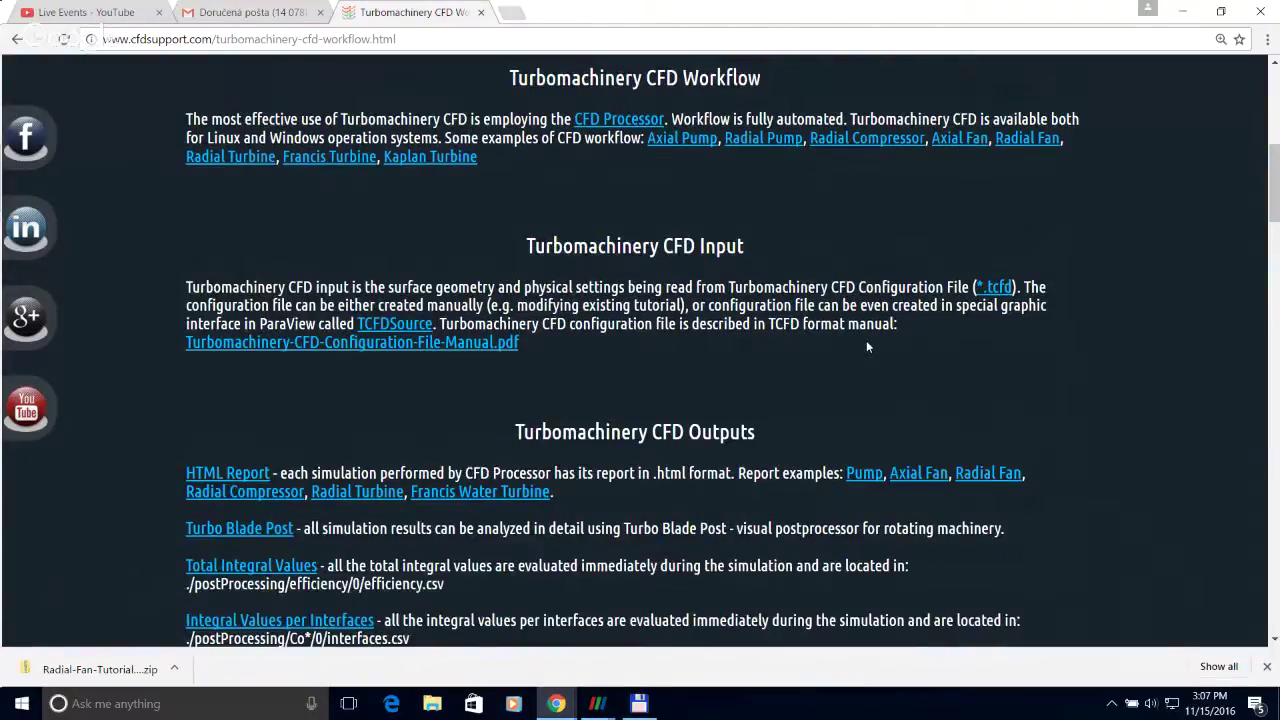
scroll(868, 347, "down", 1)
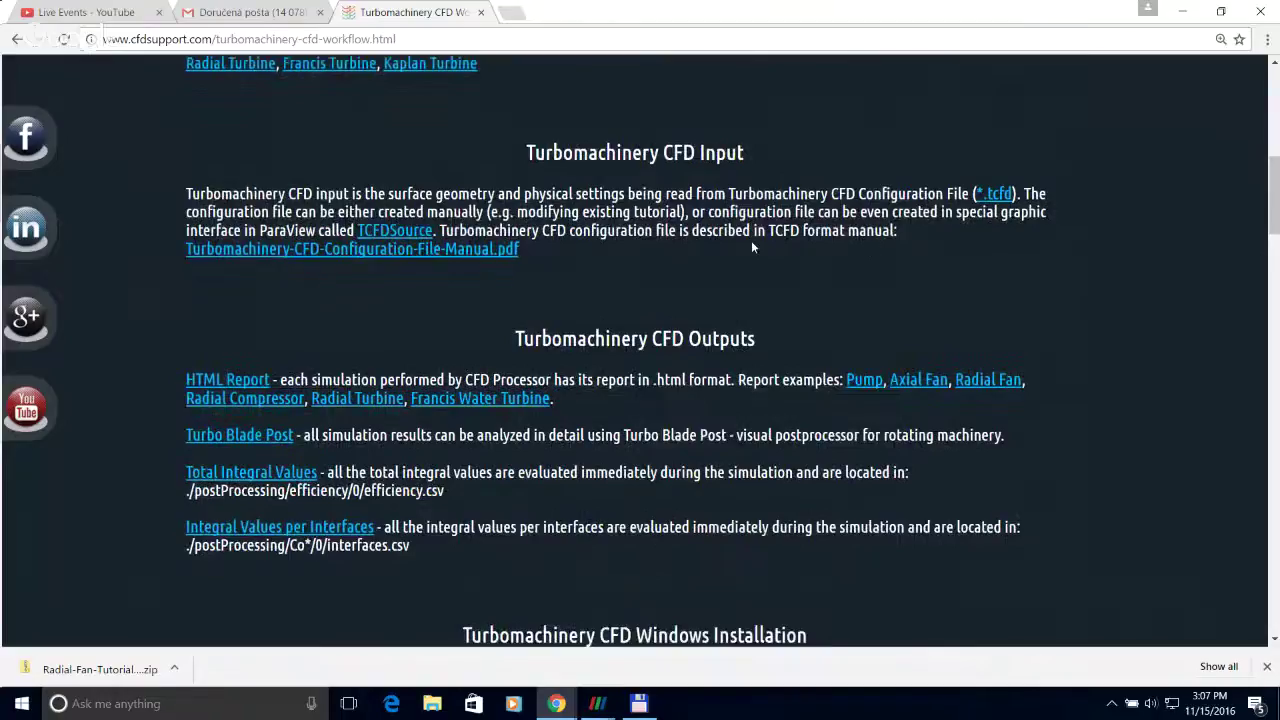
scroll(818, 296, "down", 1)
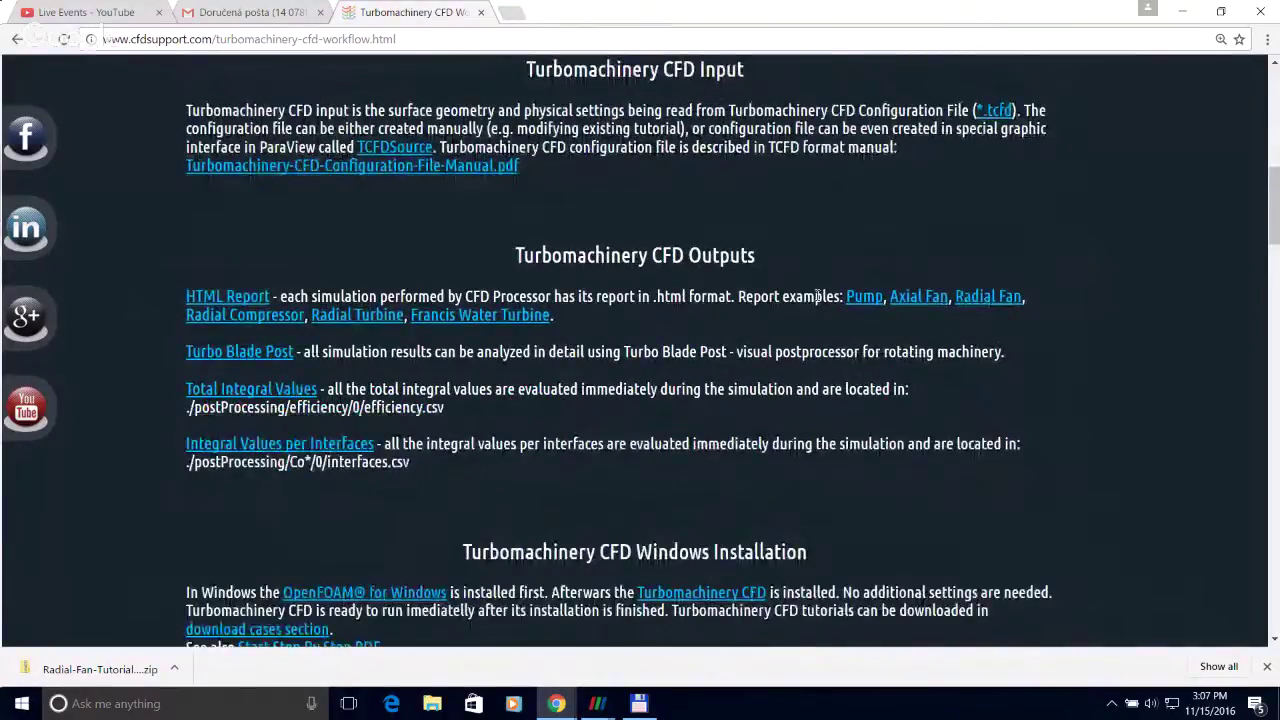
Step: Read the Turbomachinery CFD Outputs section and the Windows and Linux installation instructions
scroll(818, 296, "down", 1)
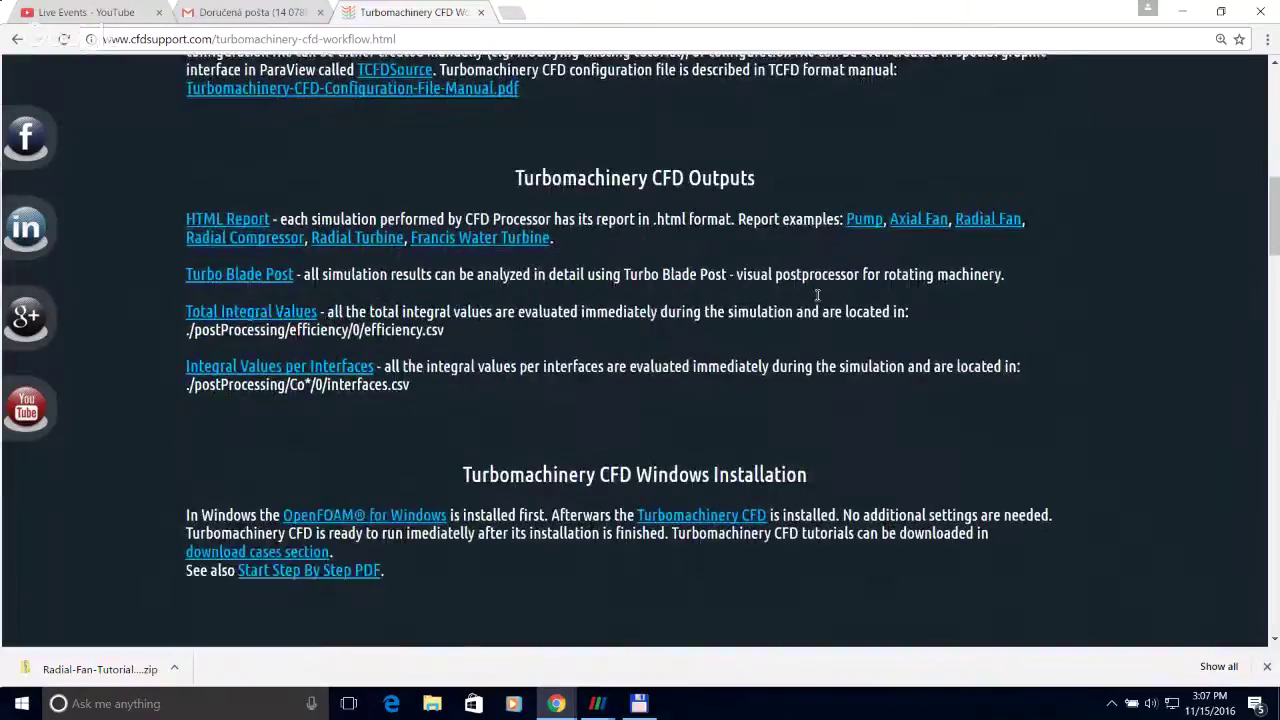
scroll(818, 296, "down", 1)
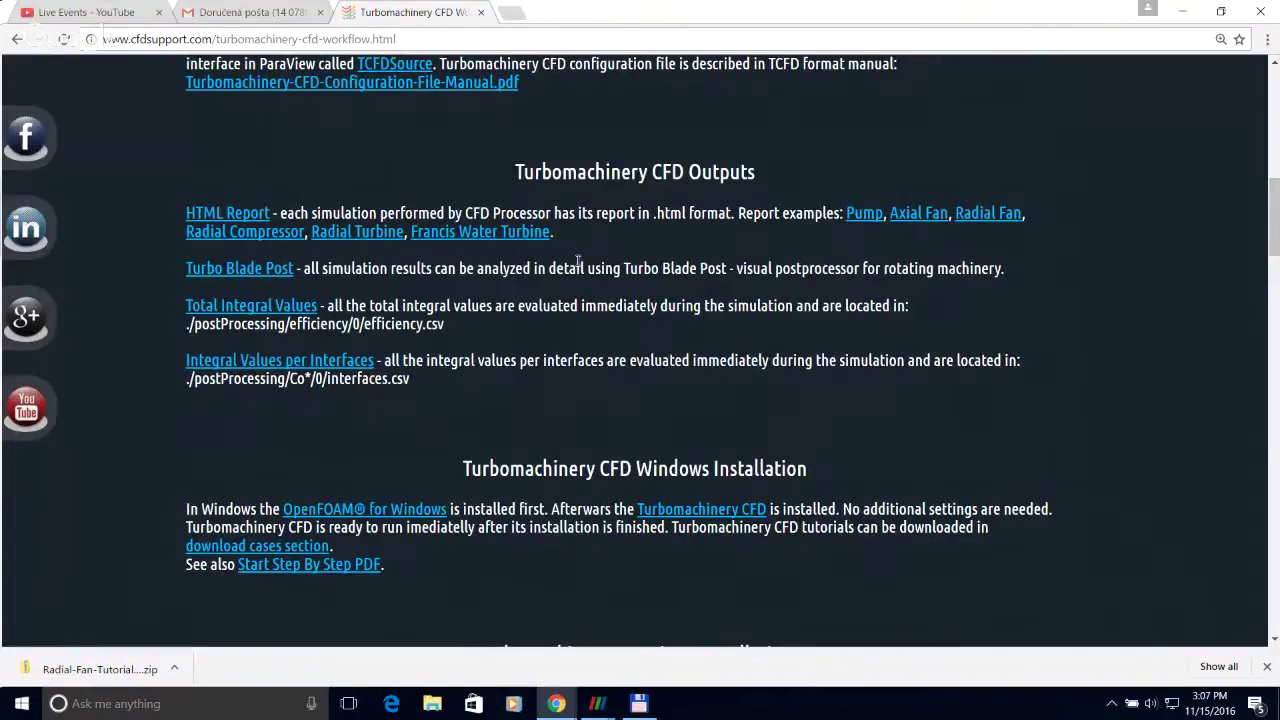
scroll(652, 356, "down", 1)
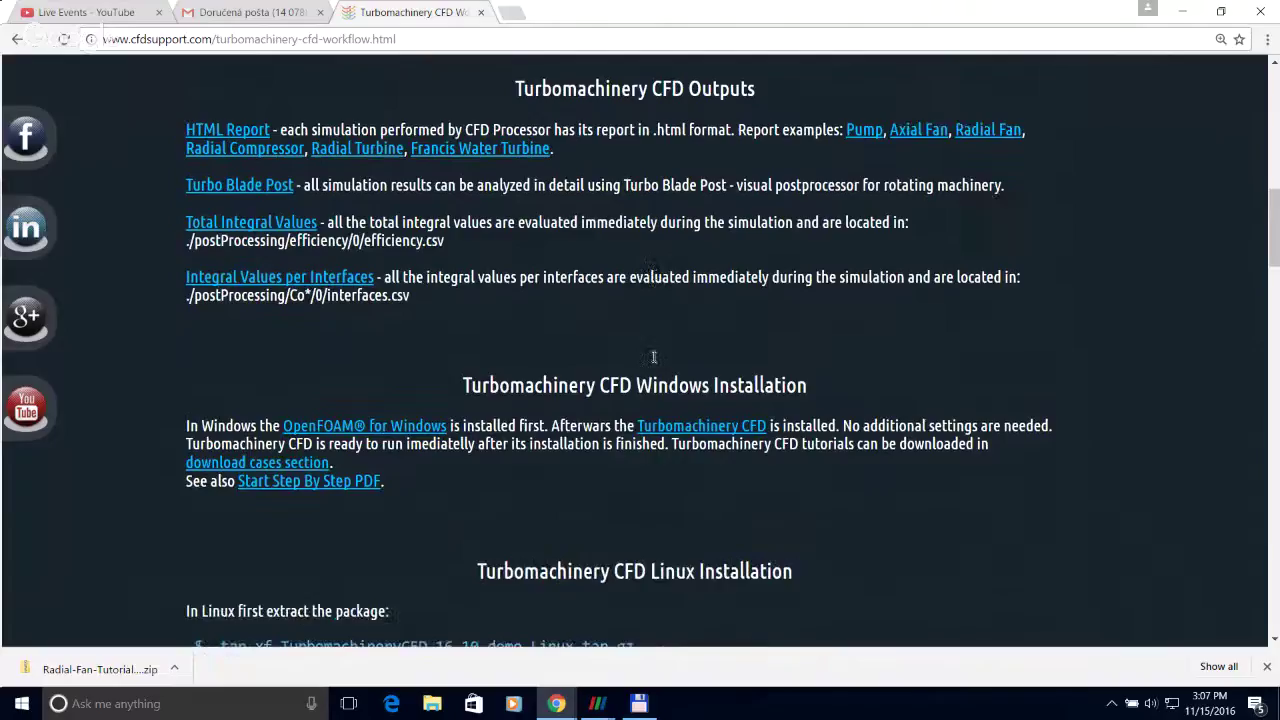
scroll(878, 417, "down", 3)
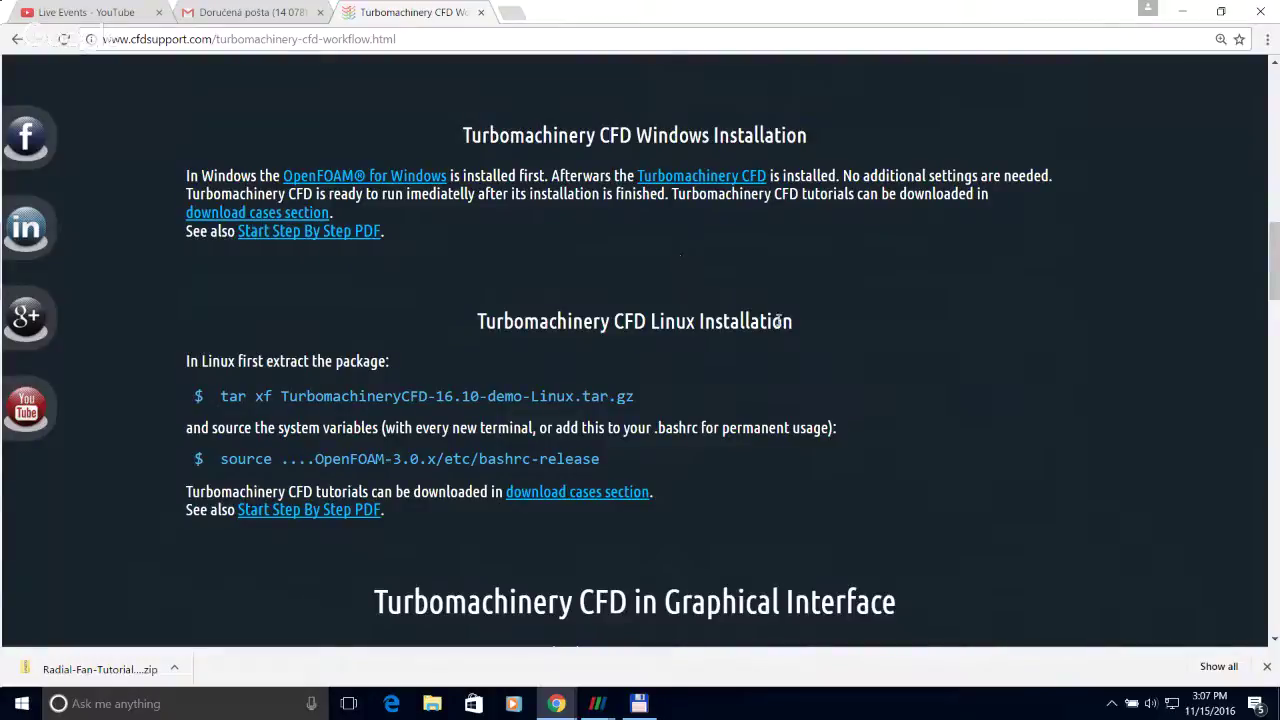
scroll(778, 320, "down", 1)
scroll(1026, 371, "up", 2)
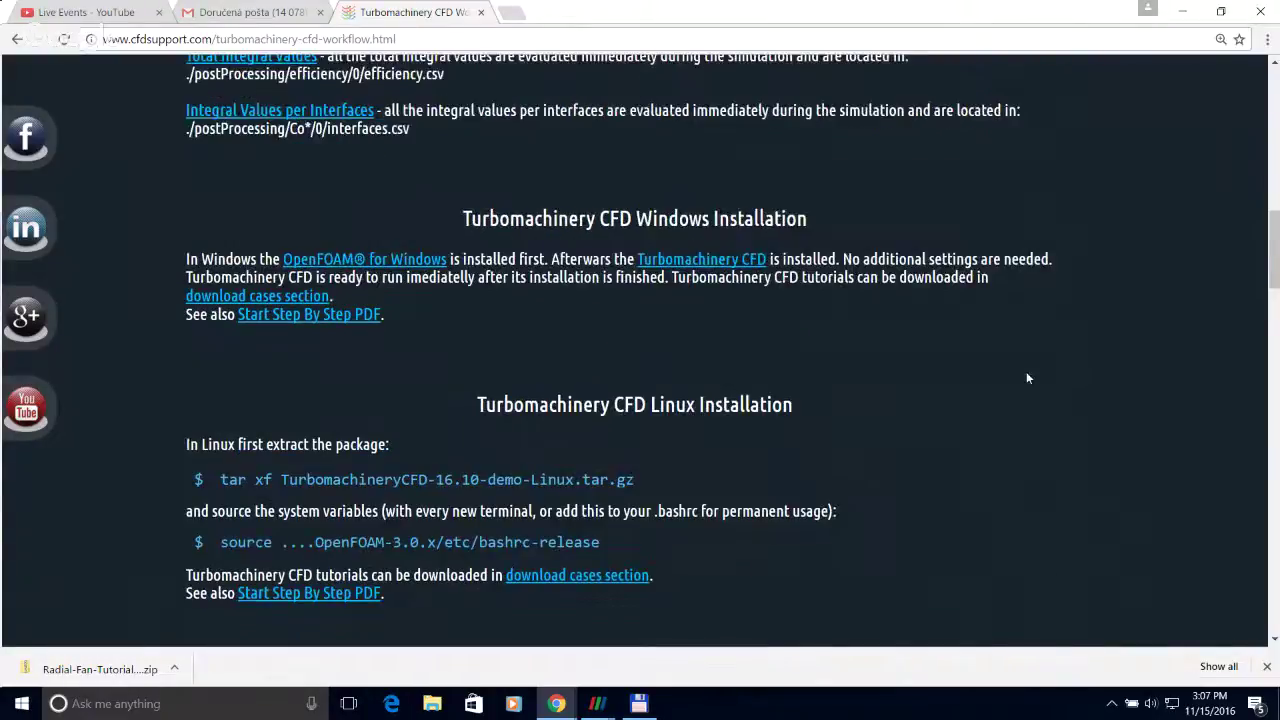
scroll(1276, 272, "up", 1)
Step: Open the CFD Support Download Page and find its software downloads entry
left_click_drag(1276, 272, 1267, 128)
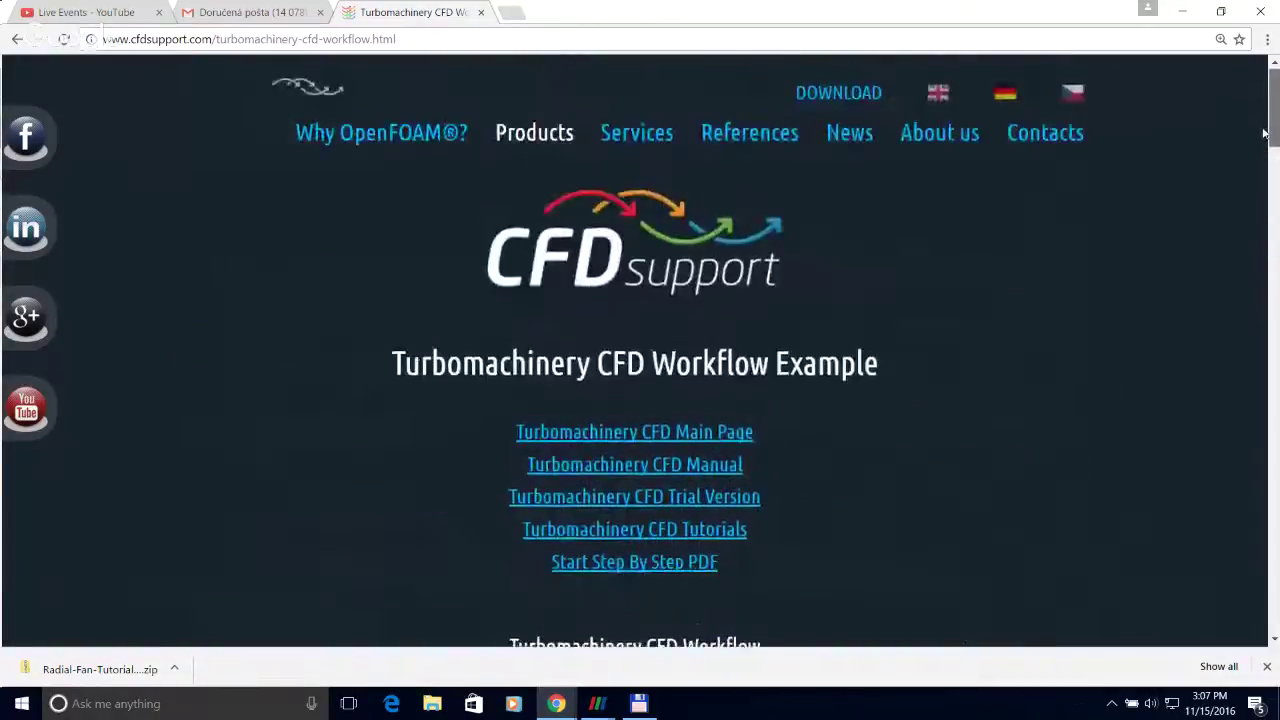
left_click(809, 95)
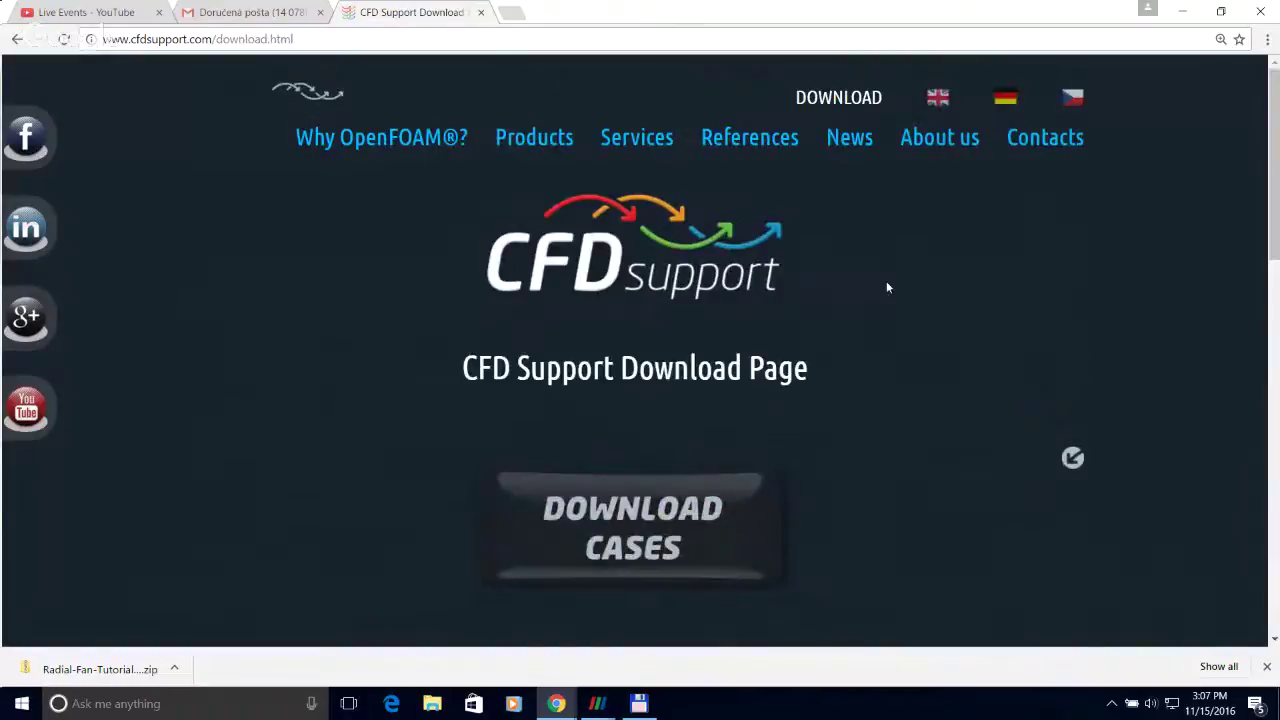
scroll(886, 287, "down", 2)
scroll(870, 340, "down", 2)
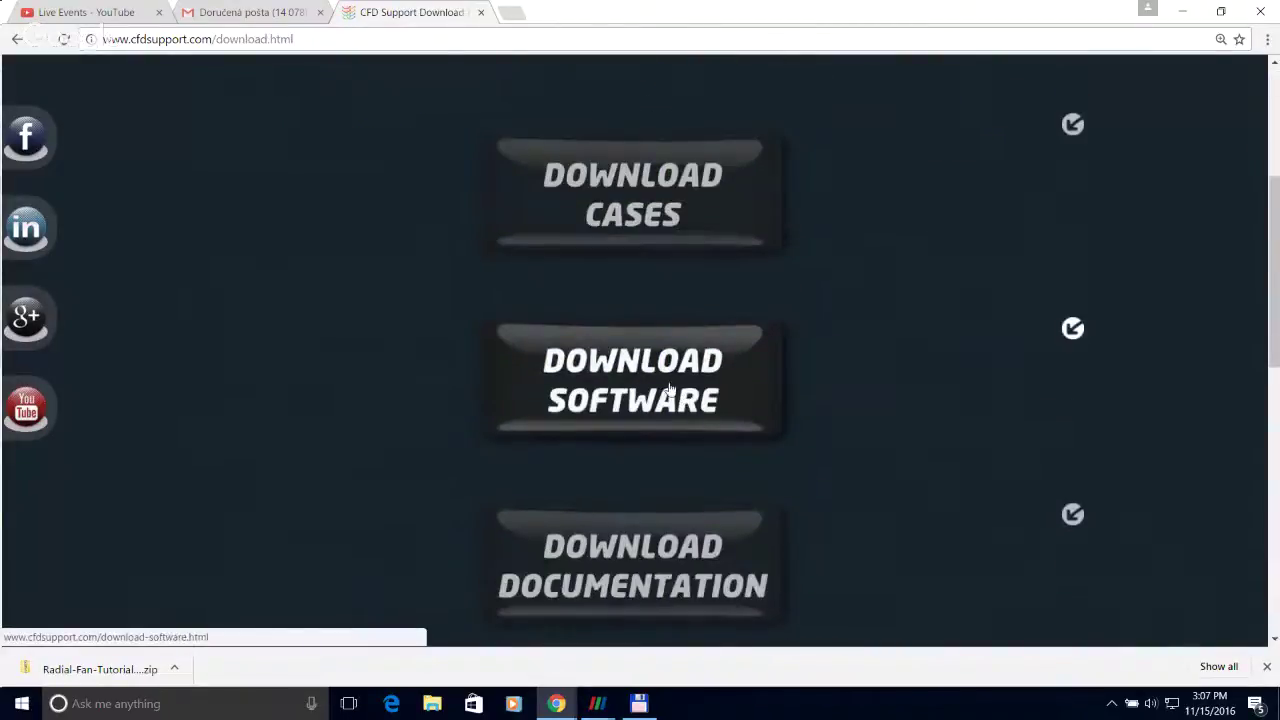
Step: Open the Turbomachinery CFD Demo - Linux download page from the software downloads list
left_click(670, 390)
scroll(914, 414, "down", 2)
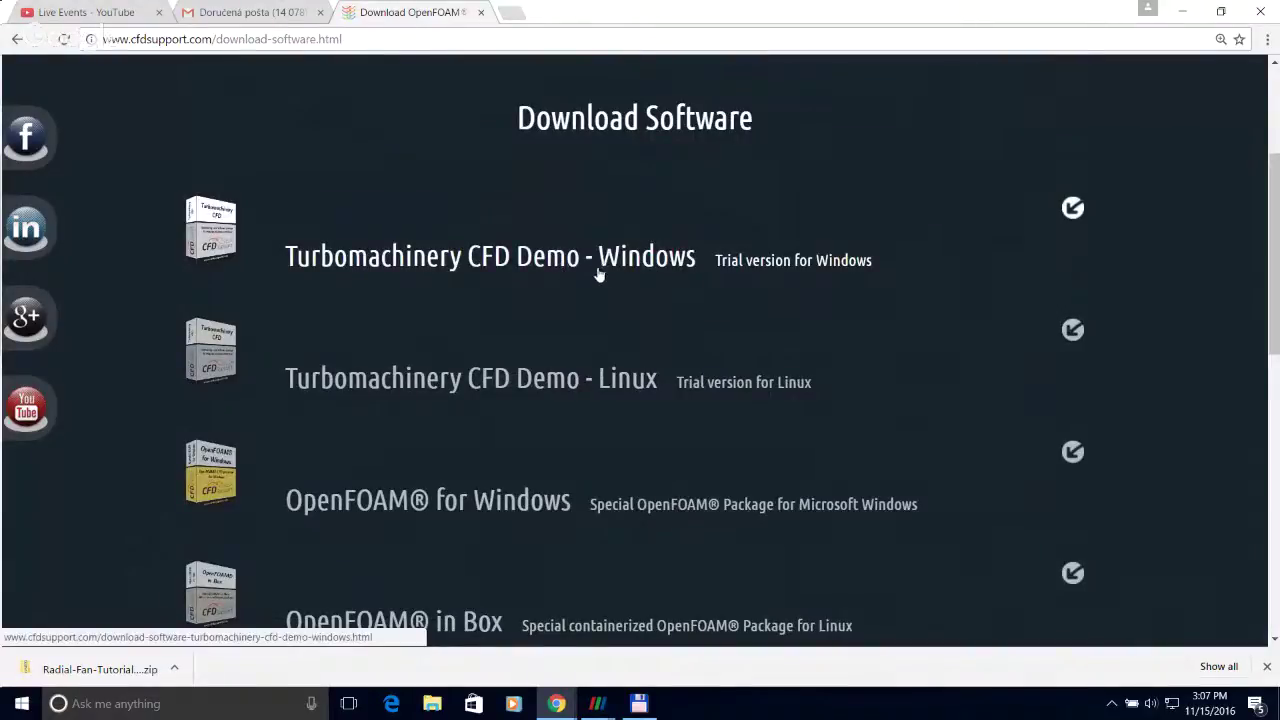
left_click(568, 379)
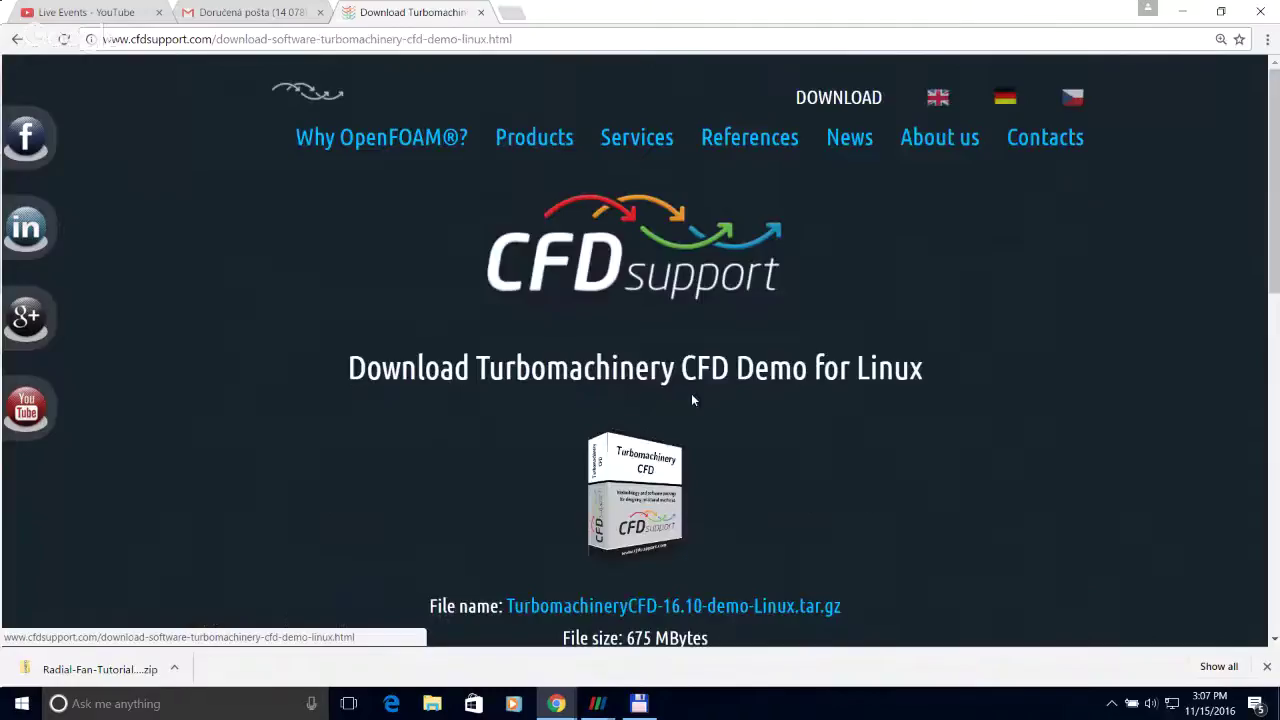
Step: Enter the subscriber's e-mail to start the TurbomachineryCFD-16.10-demo-Linux.tar.gz download and cancel that download
scroll(561, 459, "down", 4)
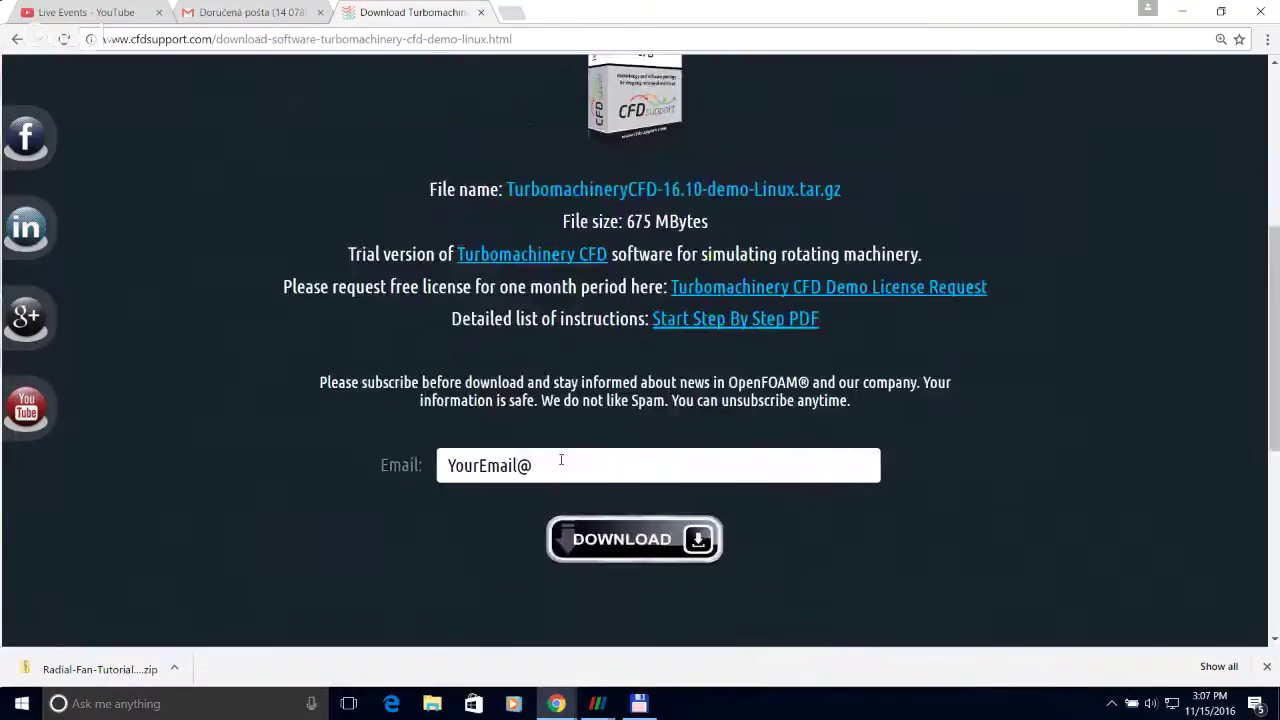
left_click(561, 459)
type("rade")
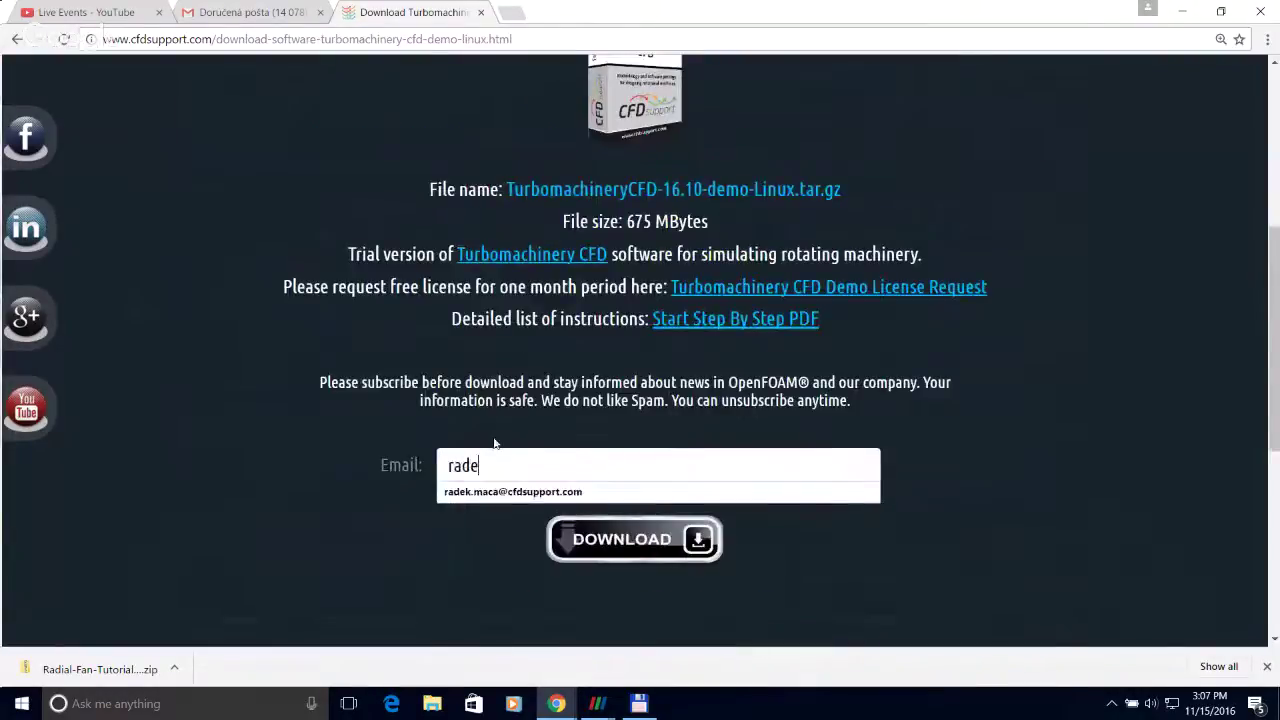
left_click(512, 491)
left_click(610, 539)
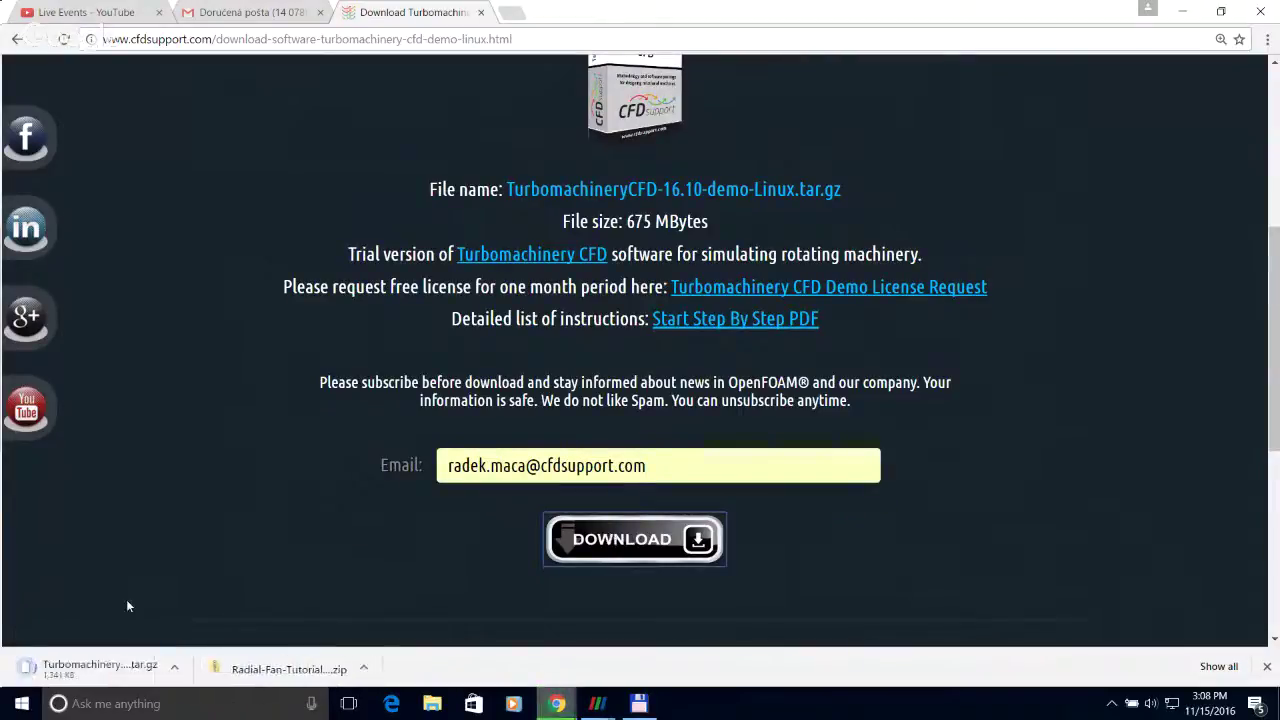
right_click(90, 668)
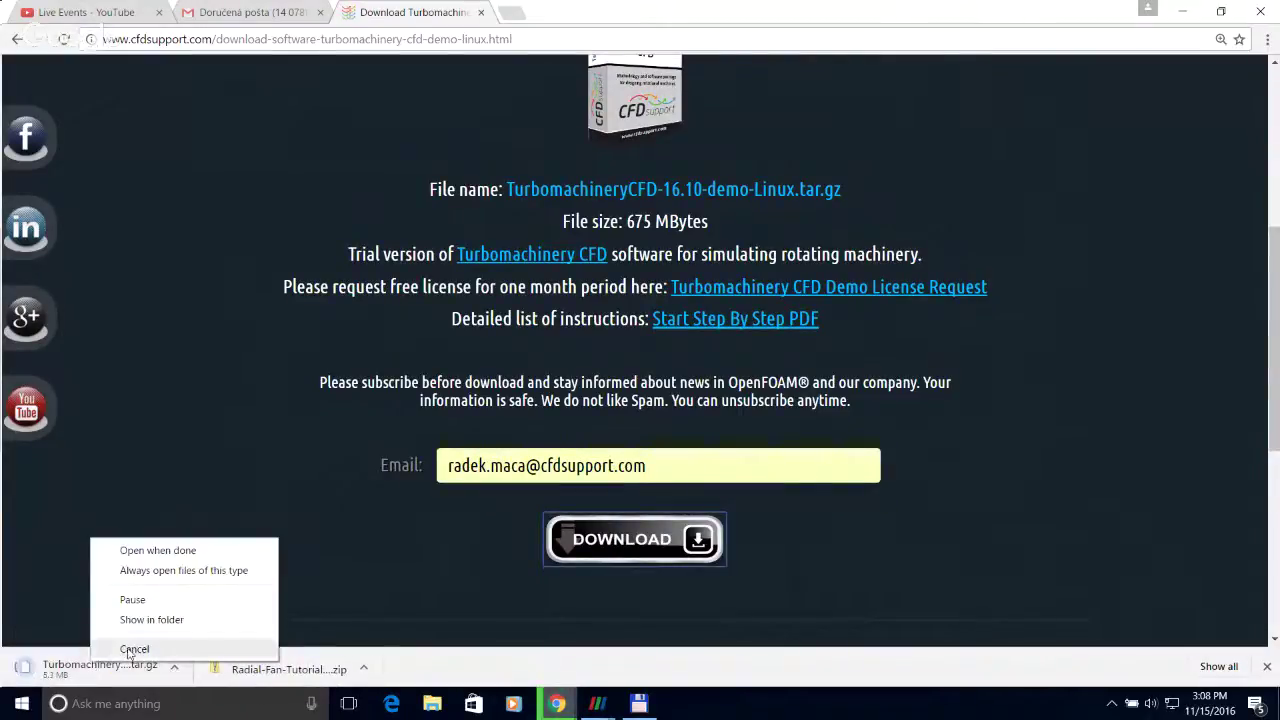
left_click(125, 650)
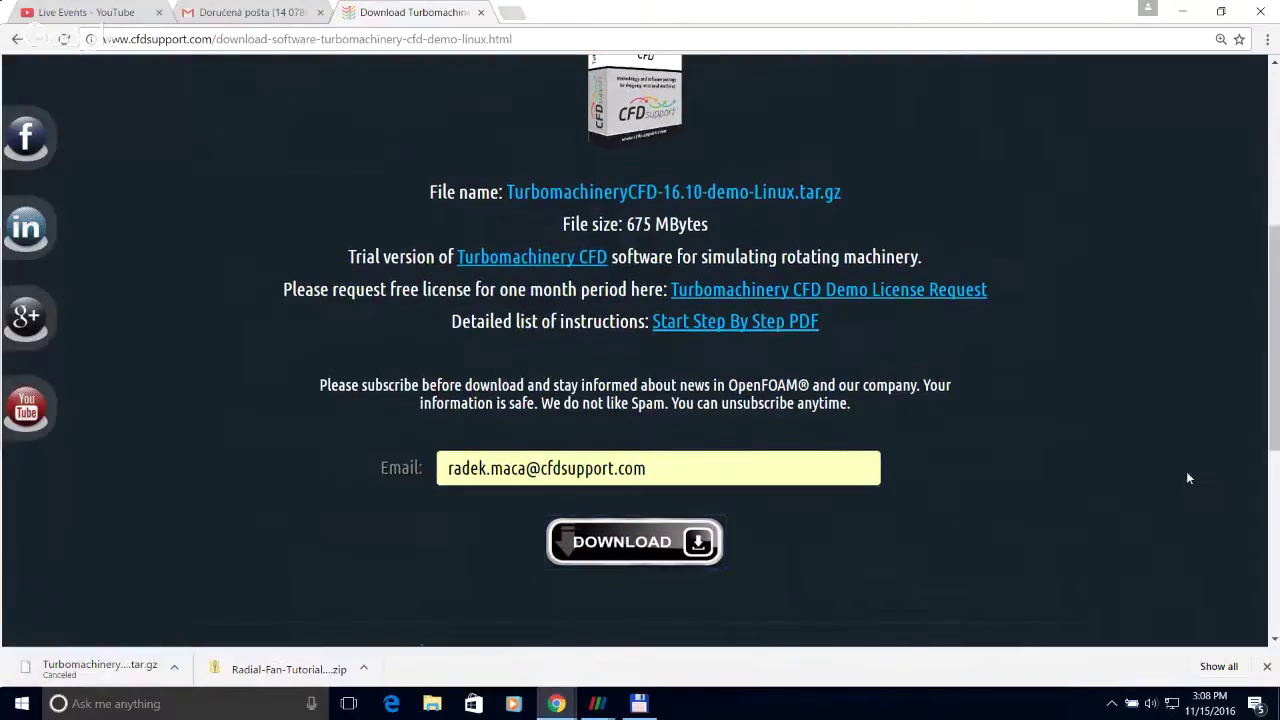
Step: Open the Turbomachinery CFD Demo License Request page from the Linux demo's download details
scroll(1188, 478, "up", 3)
scroll(1188, 478, "down", 2)
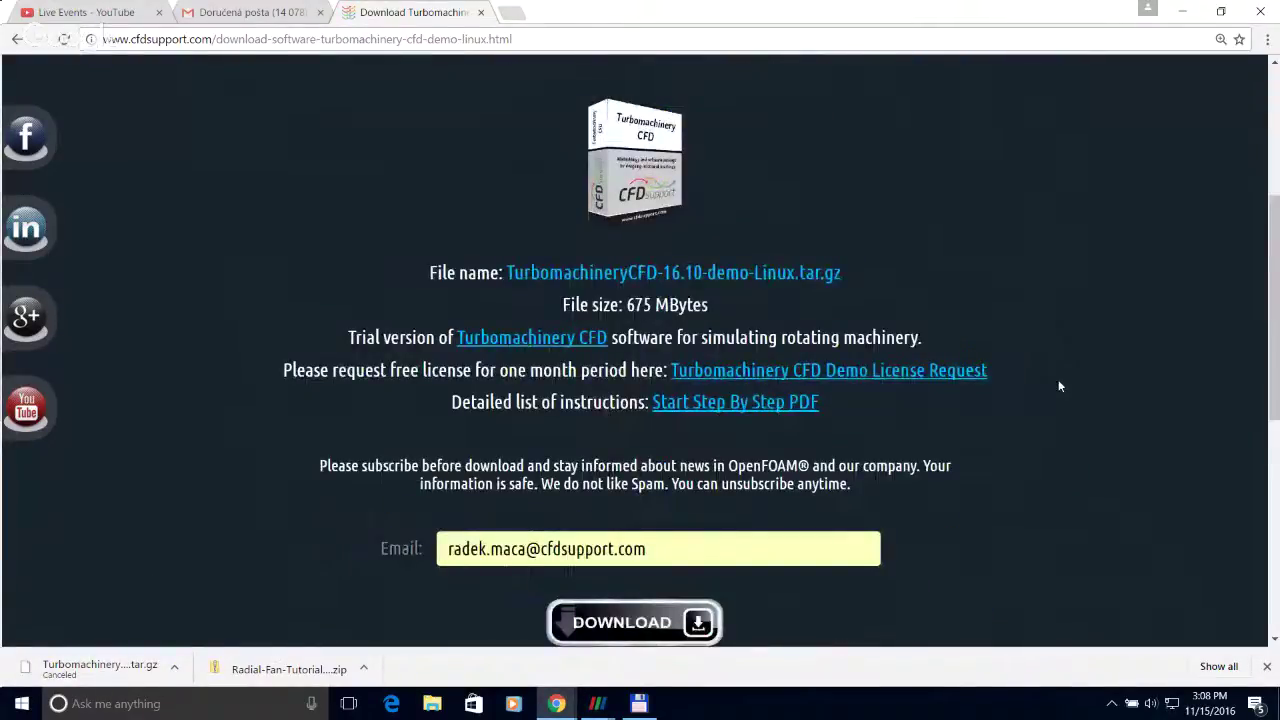
left_click(822, 370)
Step: Examine the Turbomachinery CFD Trial Version page, including its resource links and the fields of the trial request form
scroll(979, 348, "down", 3)
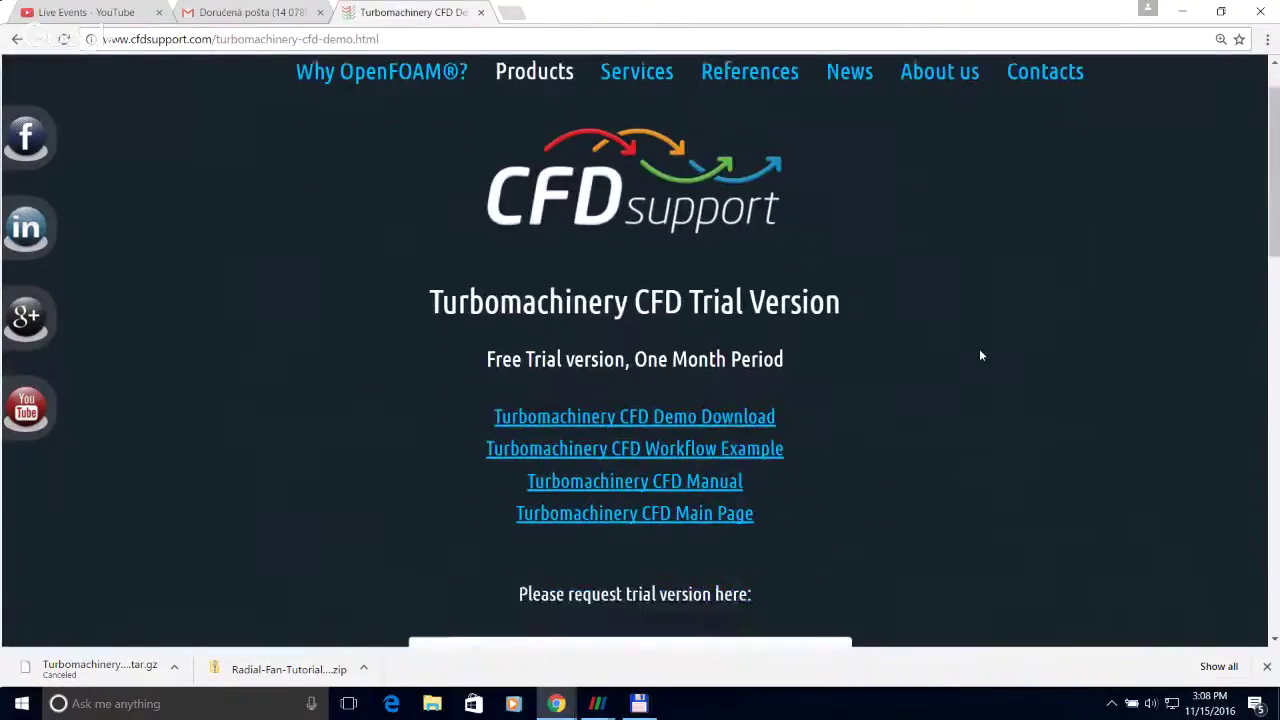
scroll(980, 355, "up", 1)
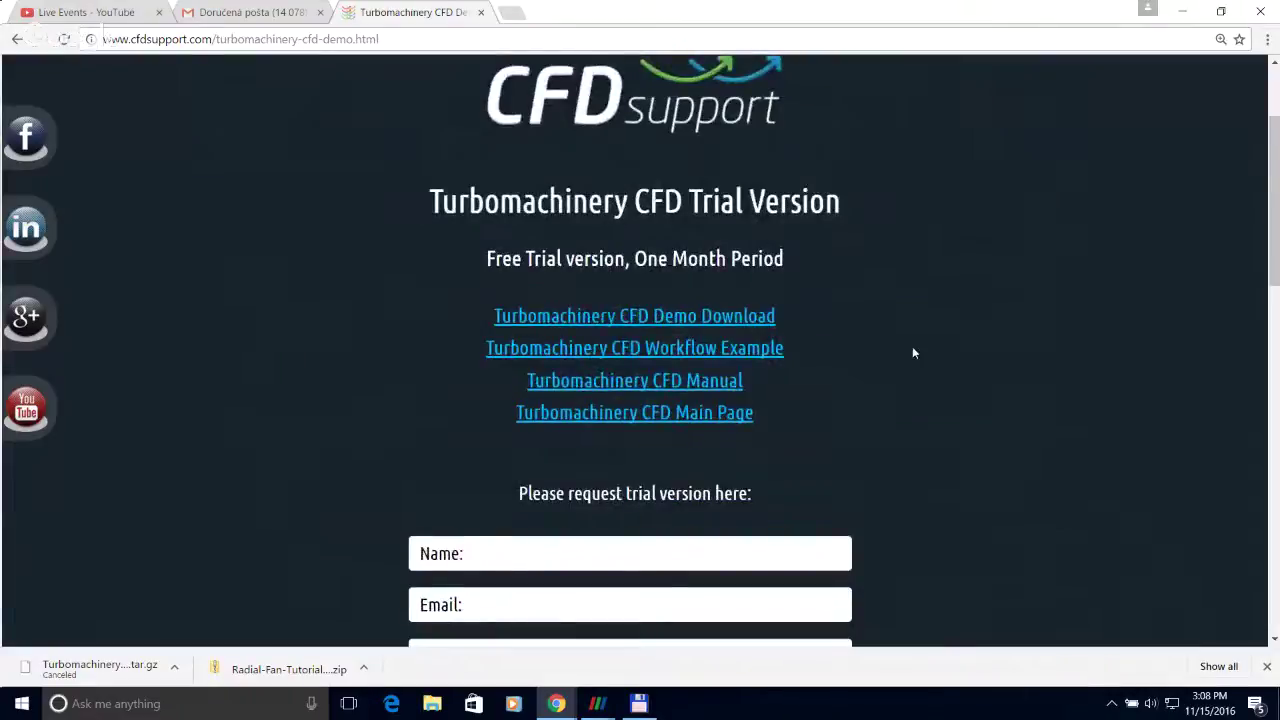
scroll(913, 352, "down", 2)
scroll(913, 352, "down", 2)
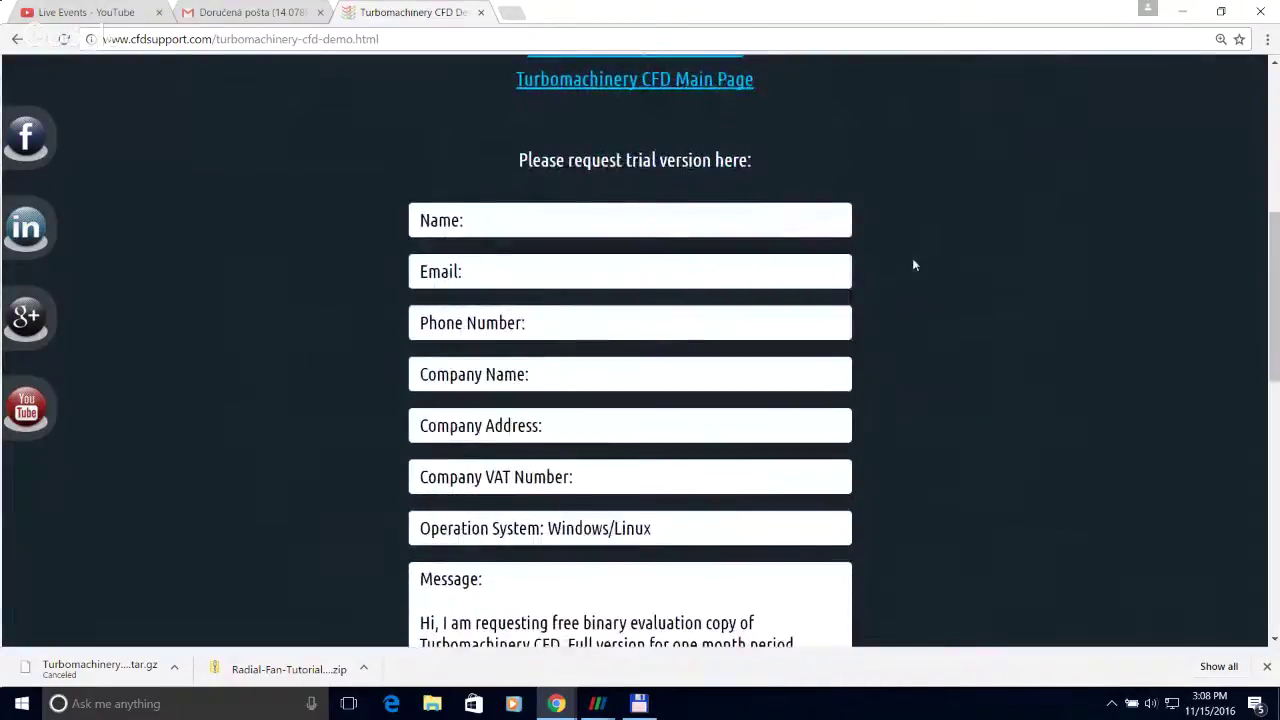
scroll(914, 263, "down", 2)
scroll(918, 275, "down", 1)
scroll(960, 303, "up", 2)
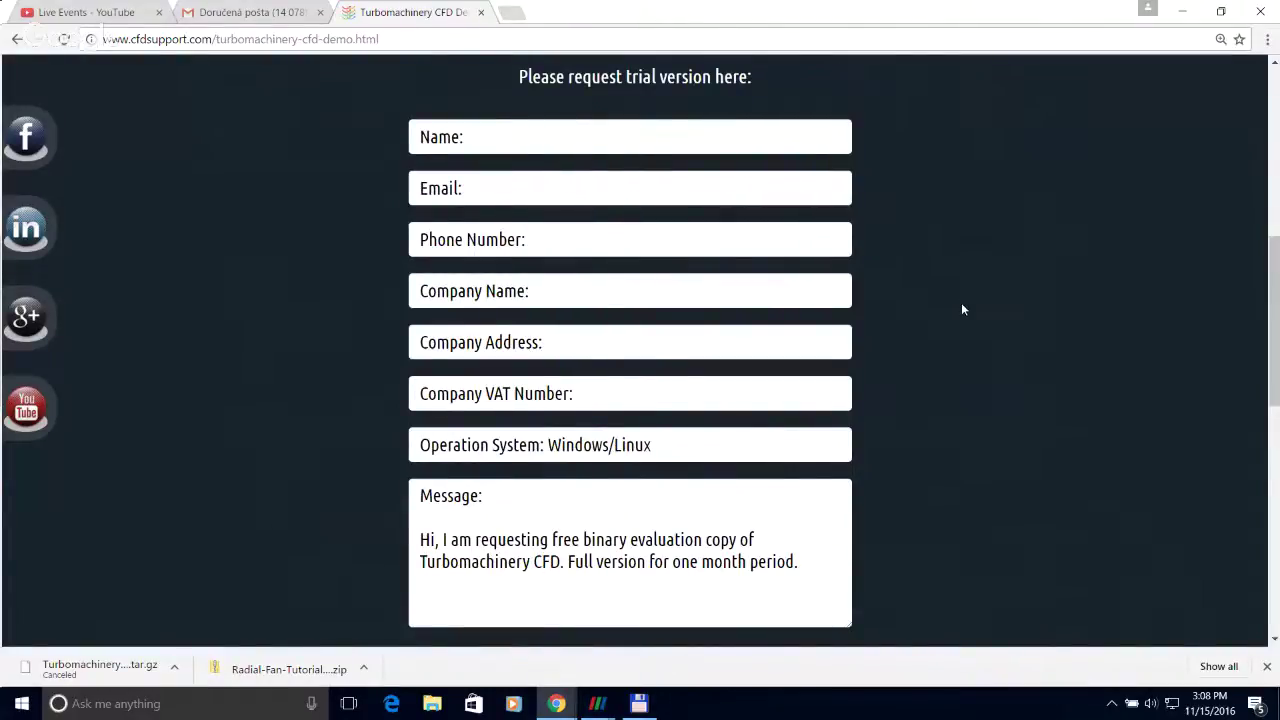
scroll(961, 302, "up", 3)
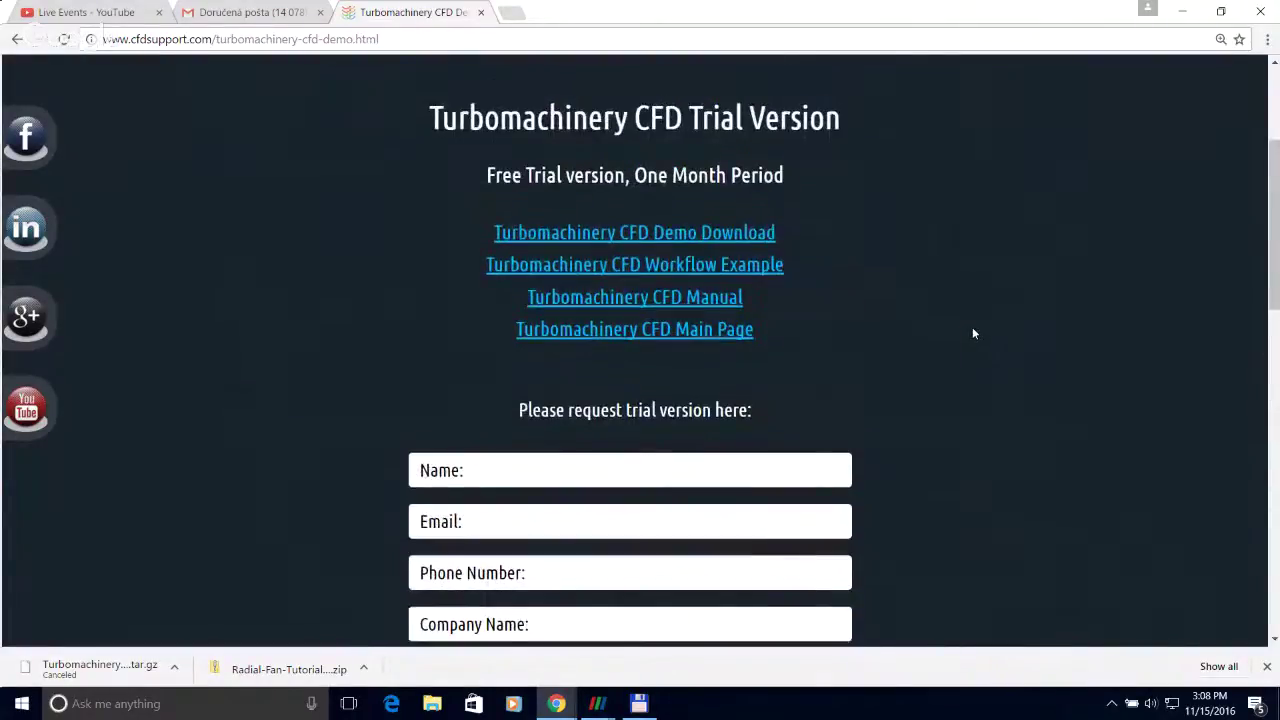
scroll(974, 346, "up", 1)
scroll(974, 346, "up", 1)
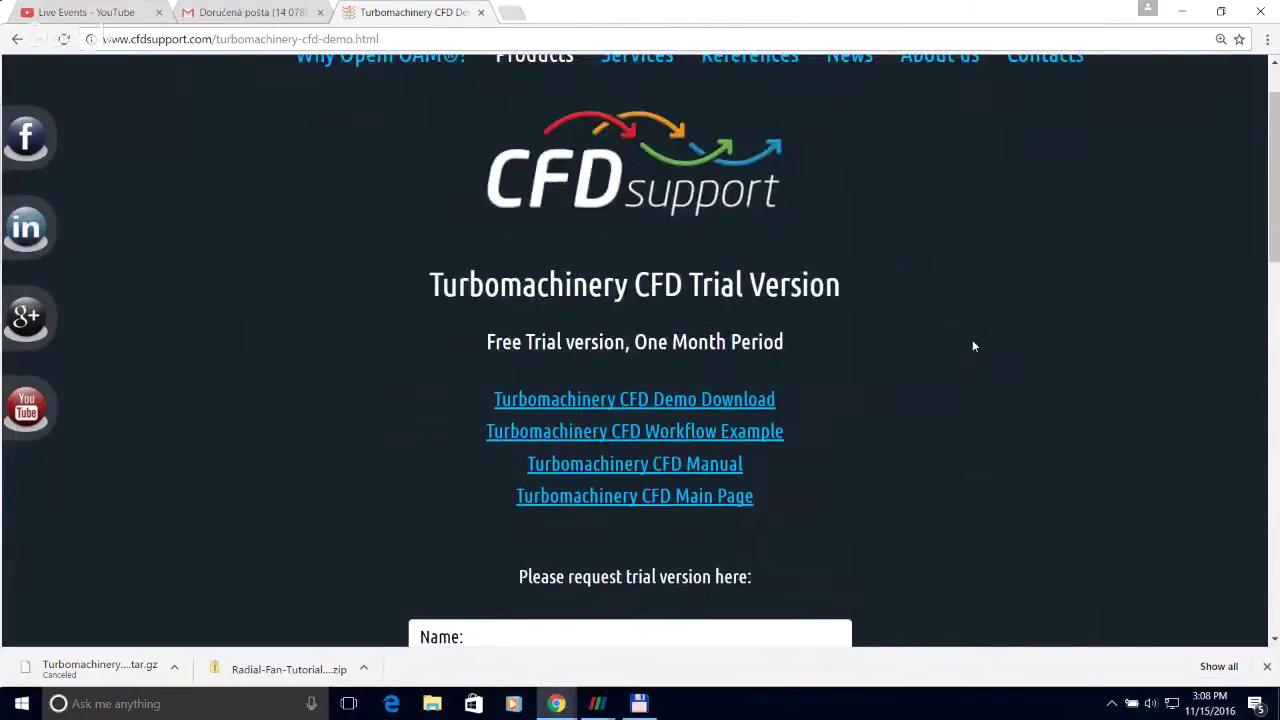
scroll(975, 355, "up", 1)
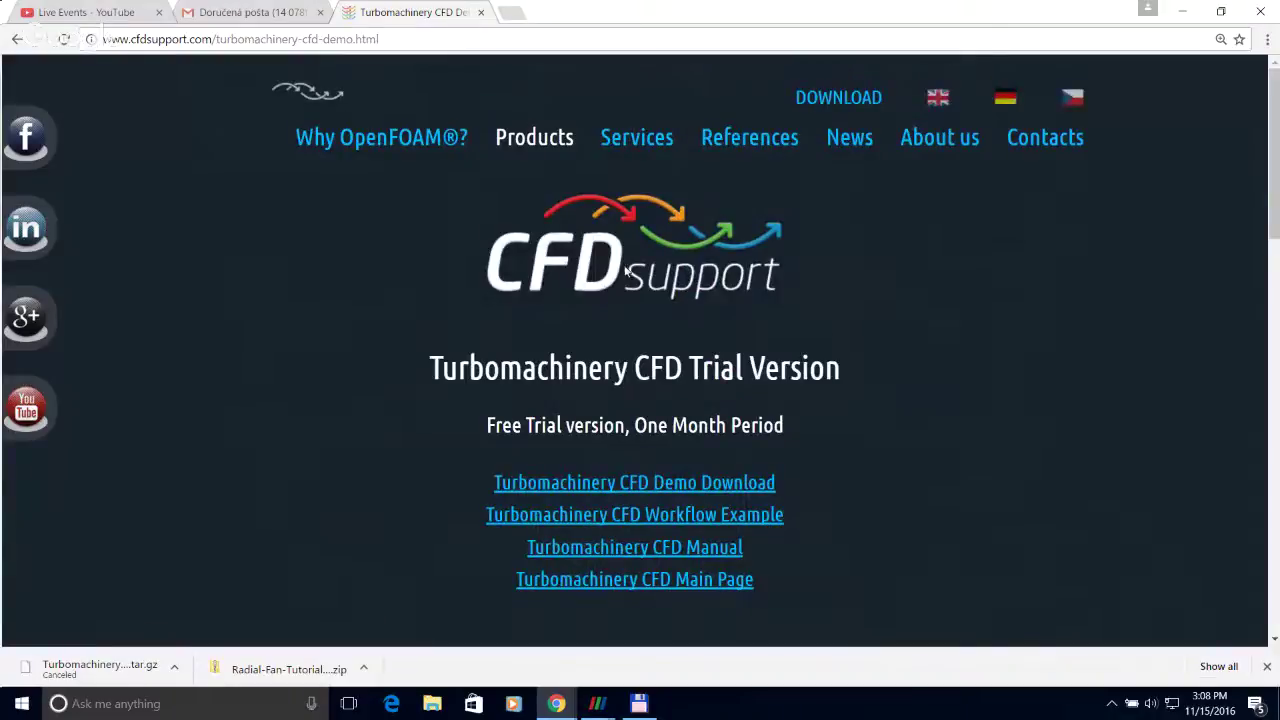
Step: Return to the CFD Support Download Page and open its list of downloadable cases
left_click(832, 100)
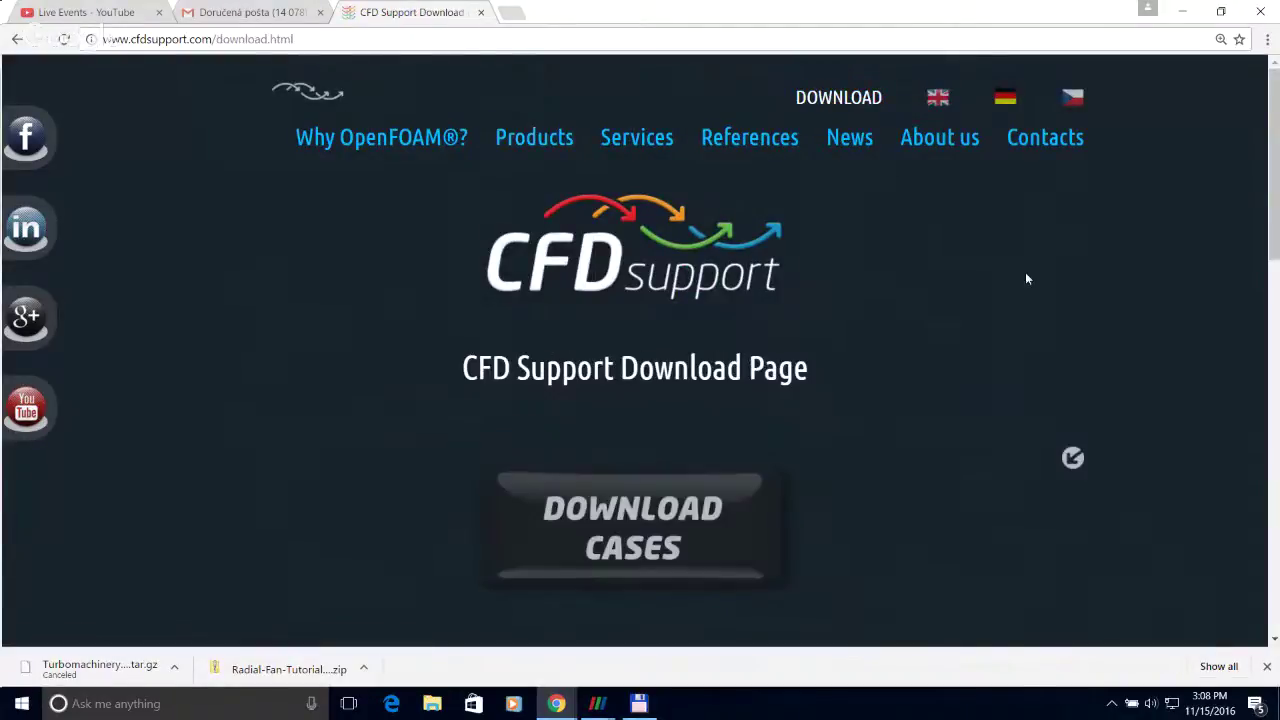
scroll(926, 280, "down", 3)
scroll(945, 295, "down", 1)
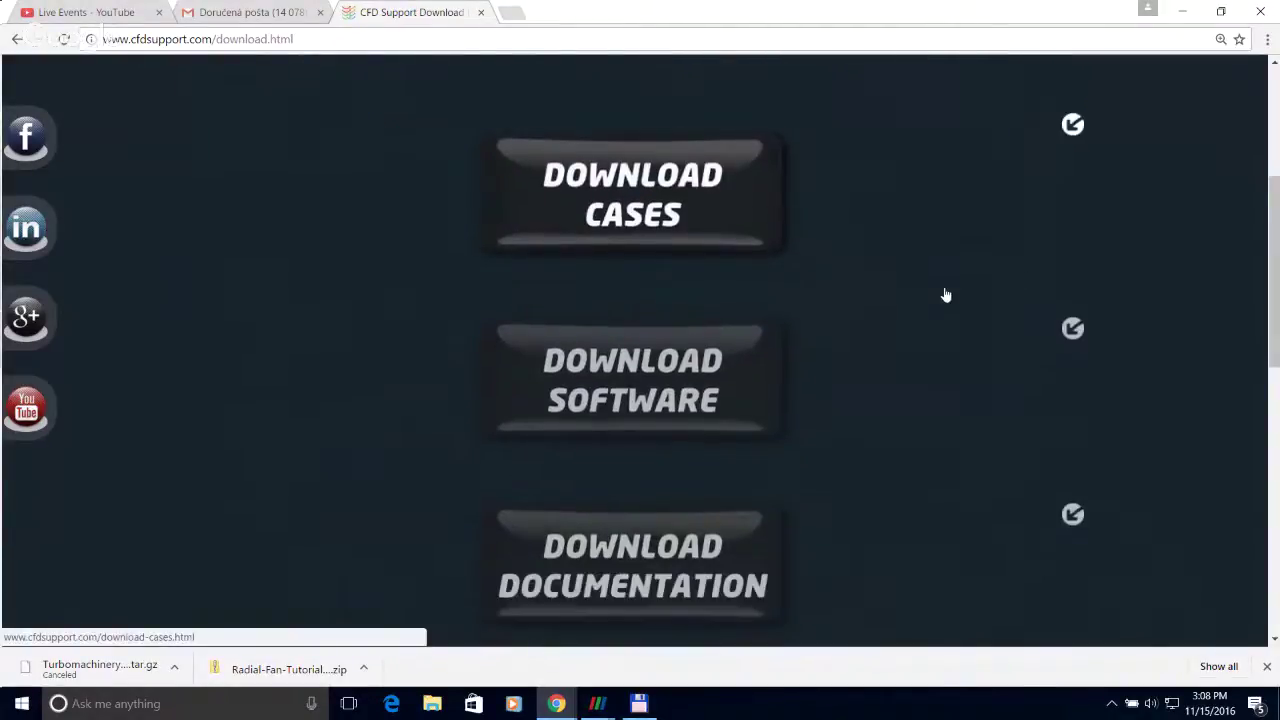
left_click(648, 211)
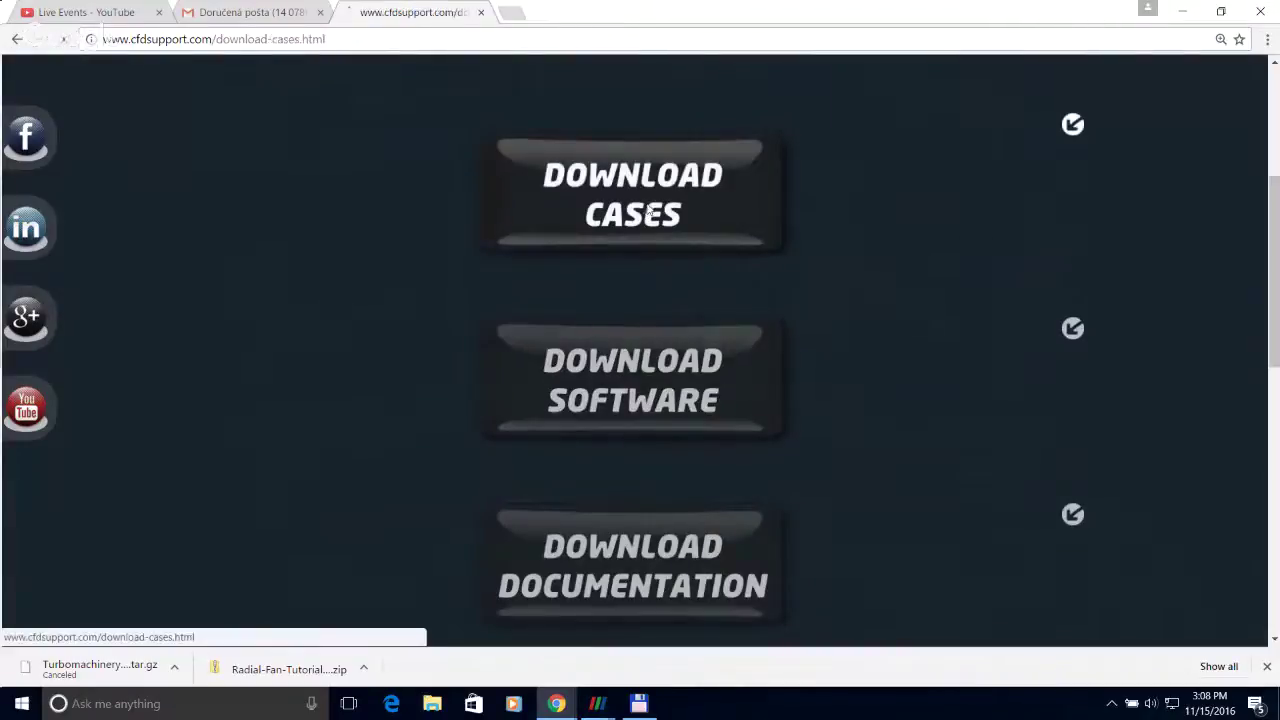
Step: Look through the Turbomachinery CFD tutorial cases and open the Radial Fan case's download page
scroll(903, 350, "down", 3)
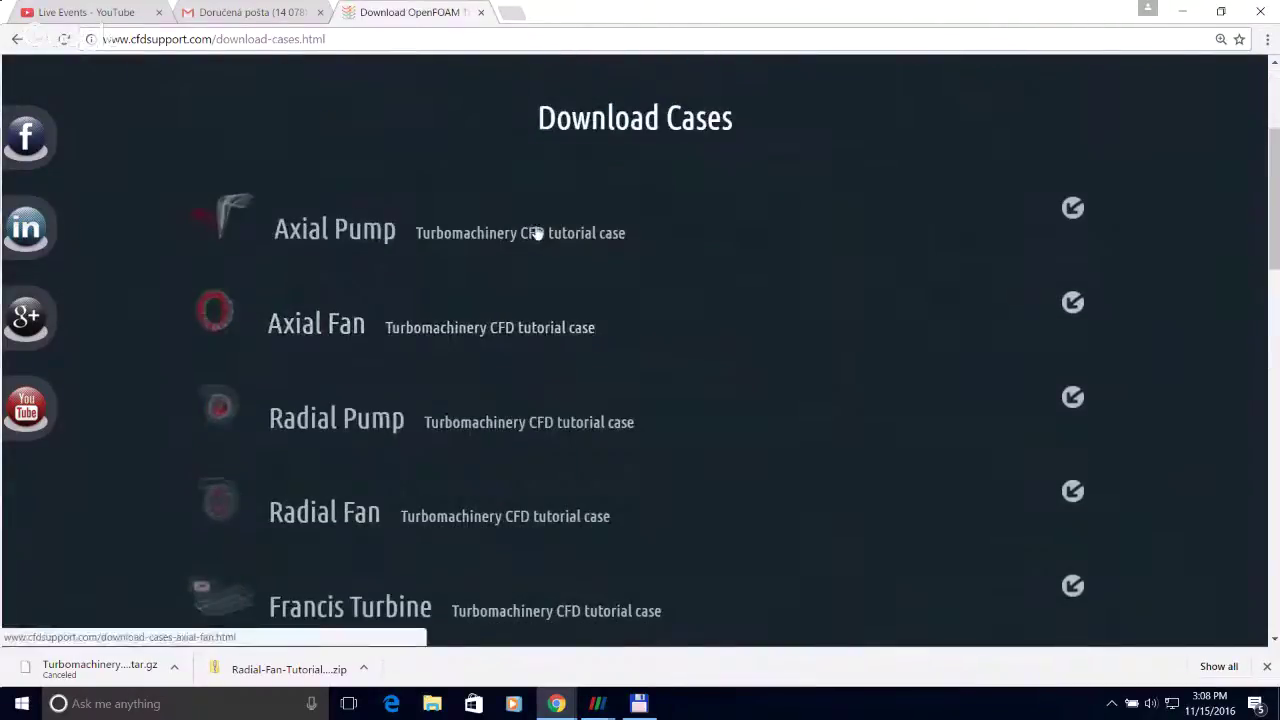
scroll(449, 263, "down", 2)
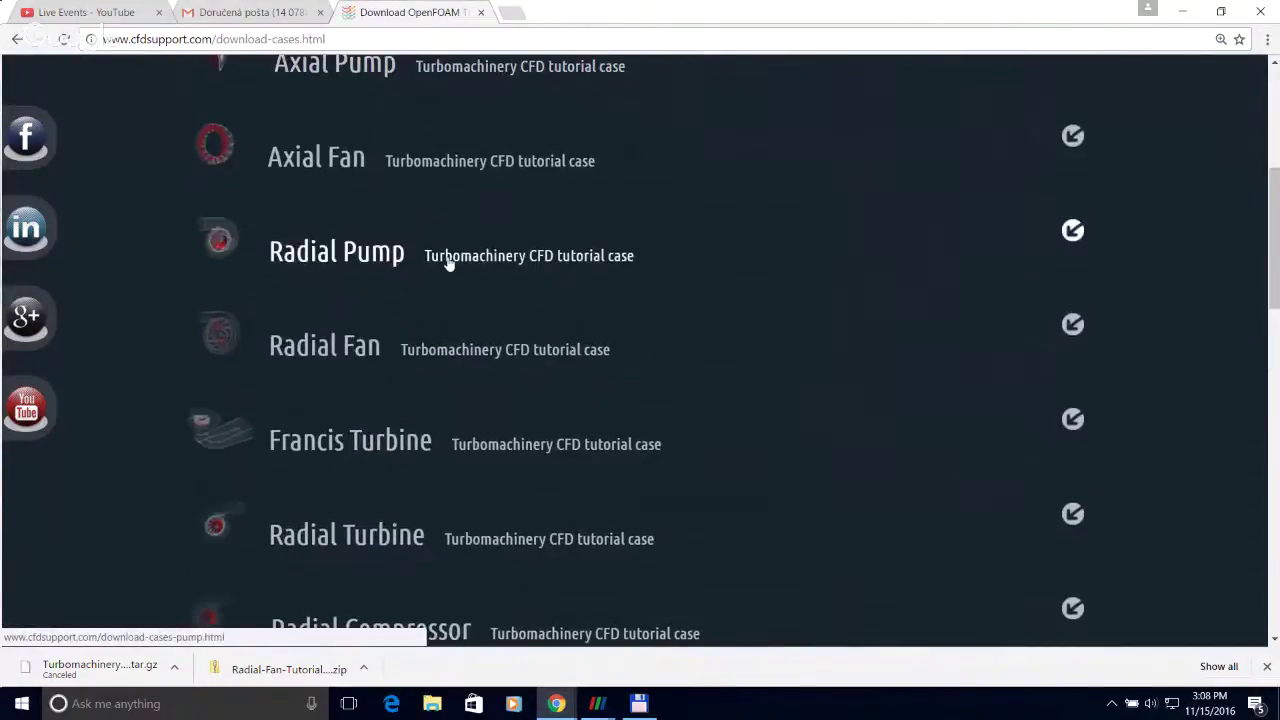
scroll(737, 283, "up", 1)
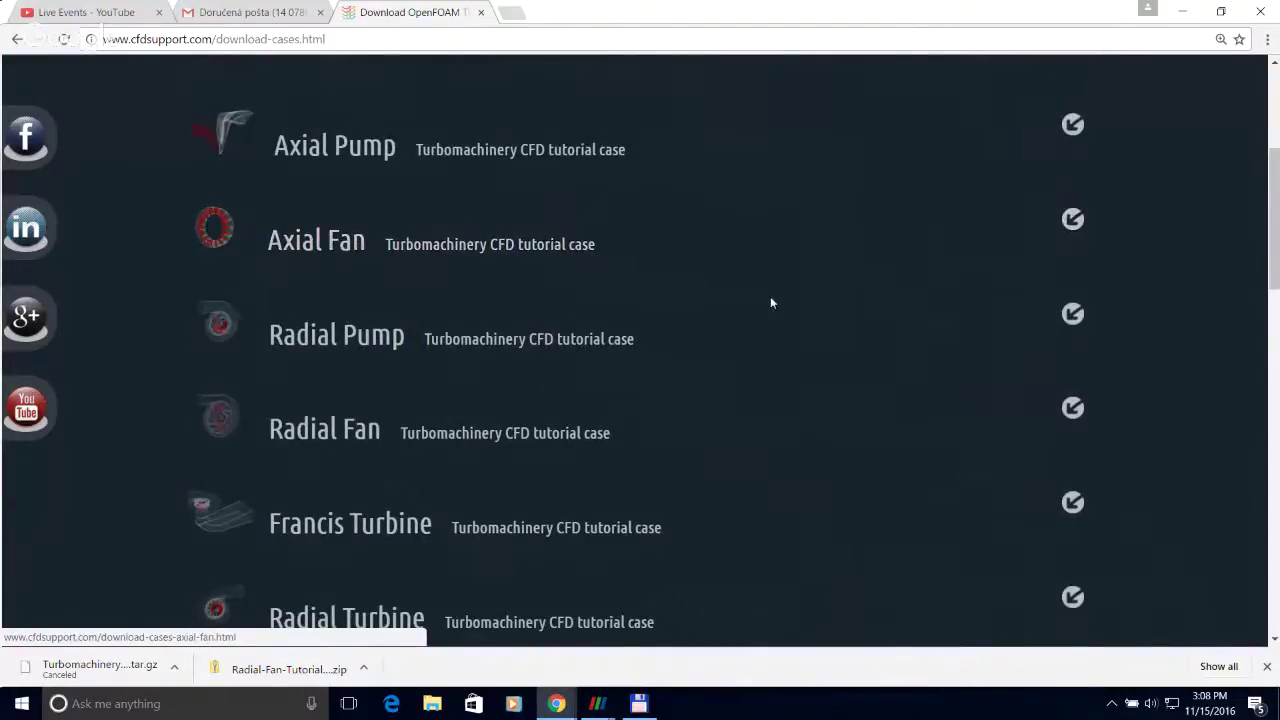
scroll(771, 312, "down", 1)
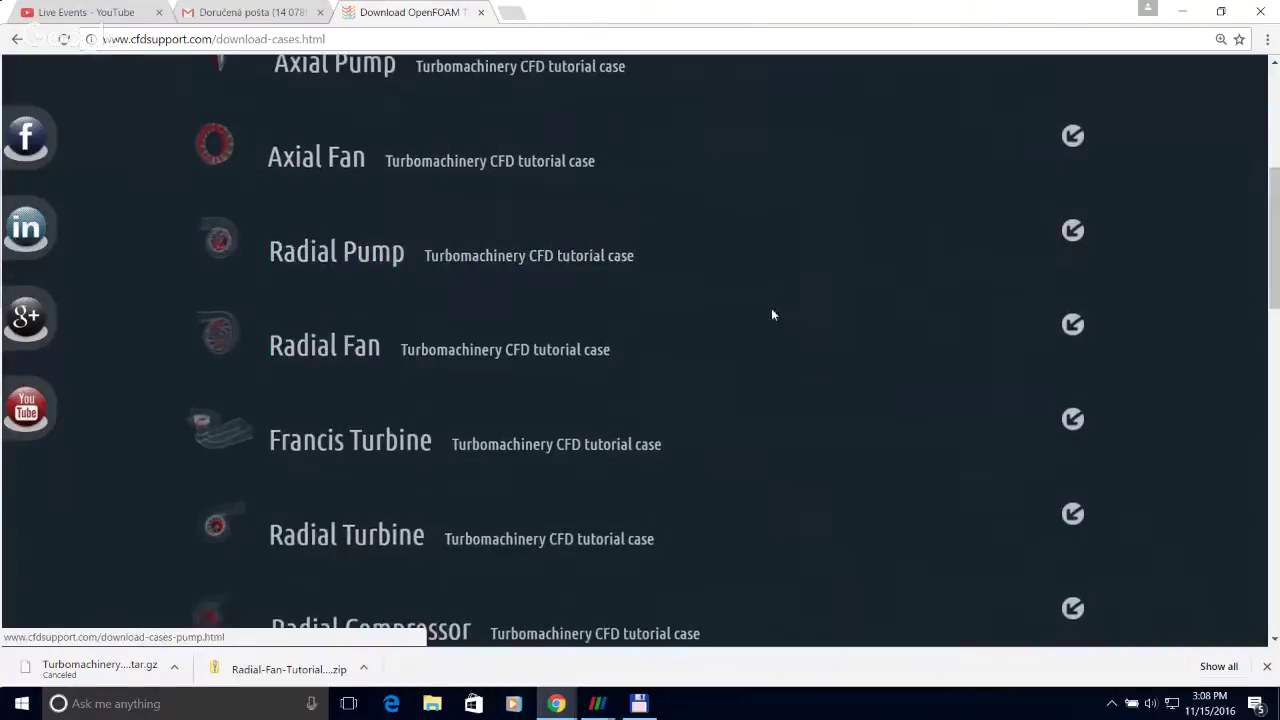
left_click(360, 355)
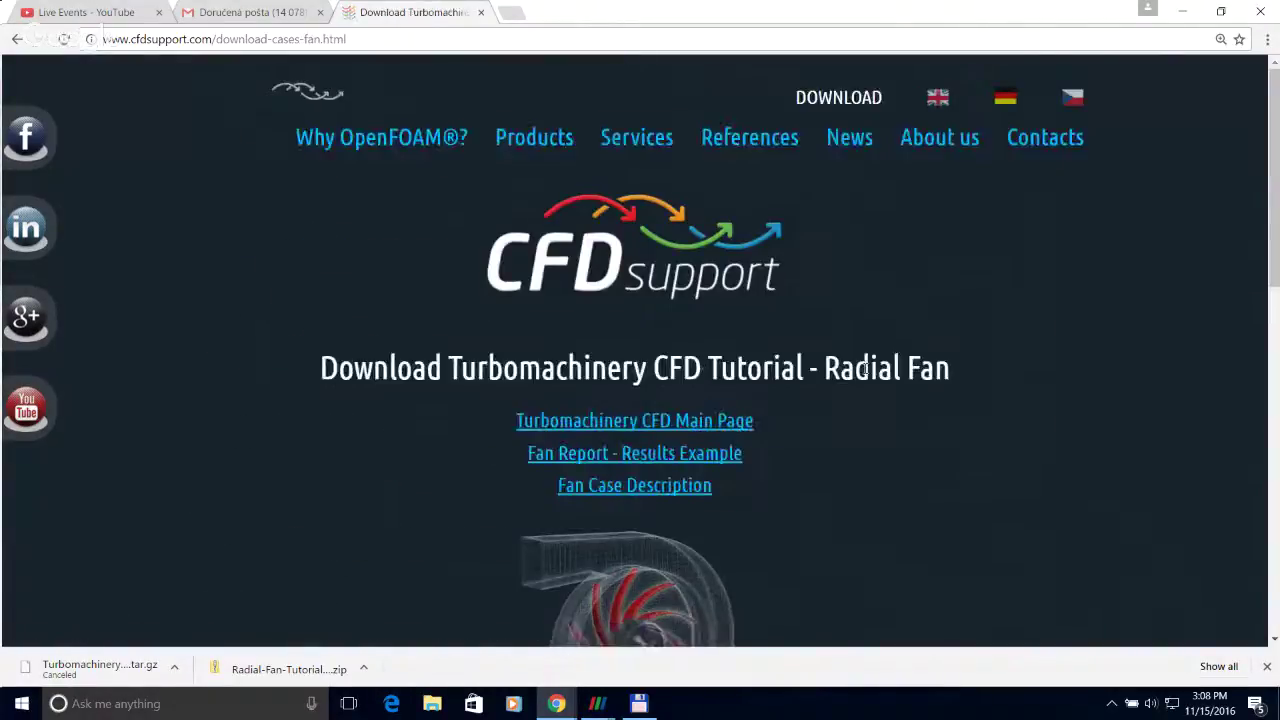
Step: Enter the subscriber's e-mail to start the Fan-TurbomachineryCFD-tutorial.zip download and cancel that download
scroll(872, 370, "down", 3)
scroll(872, 375, "down", 3)
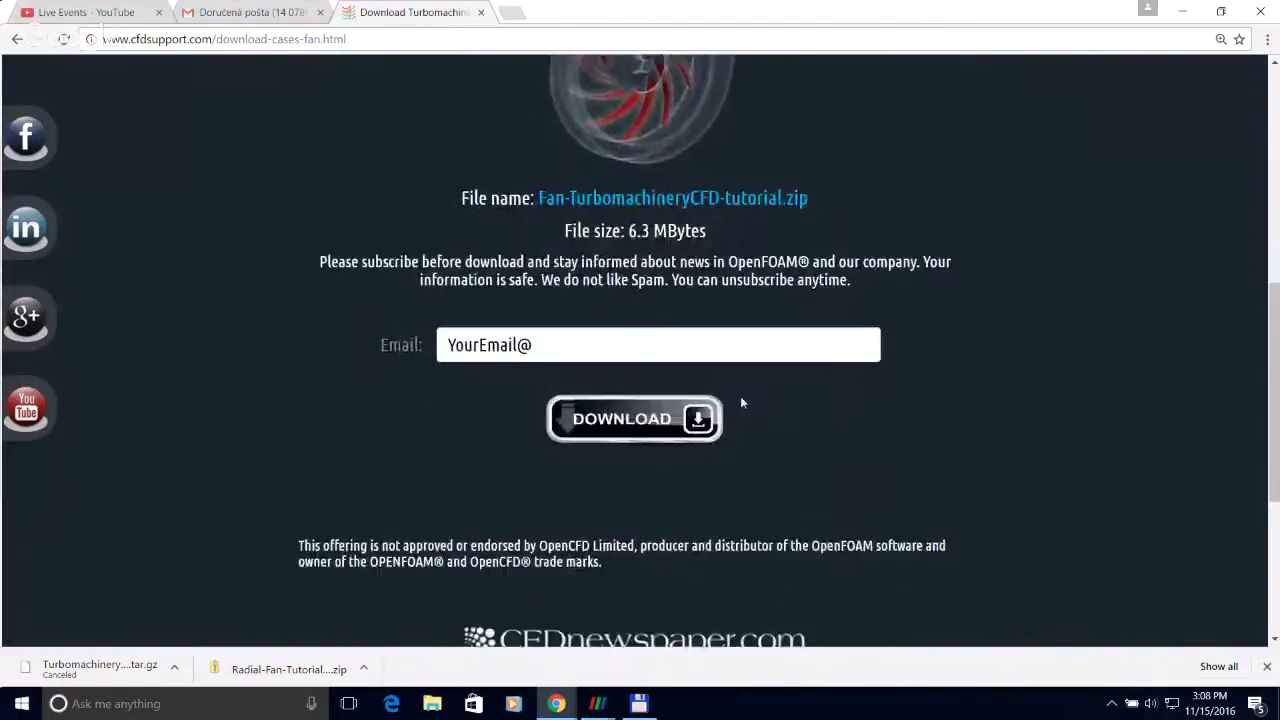
left_click(688, 348)
type("radek")
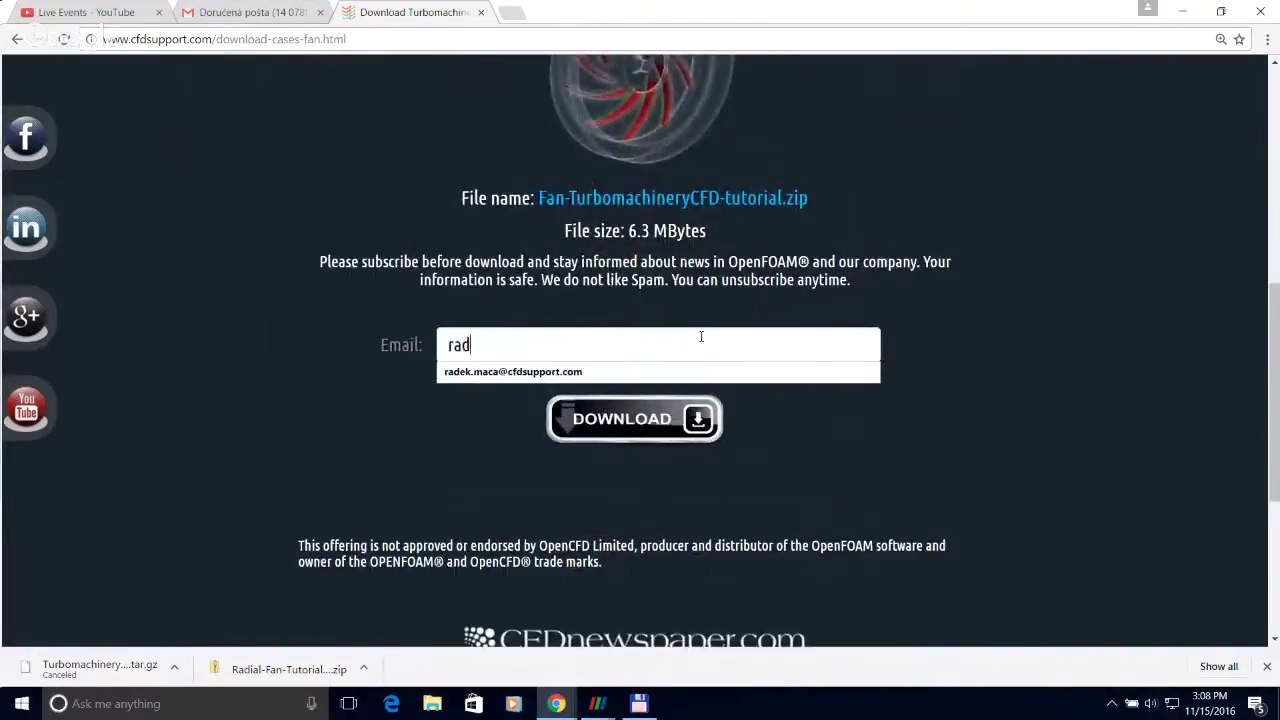
left_click(695, 371)
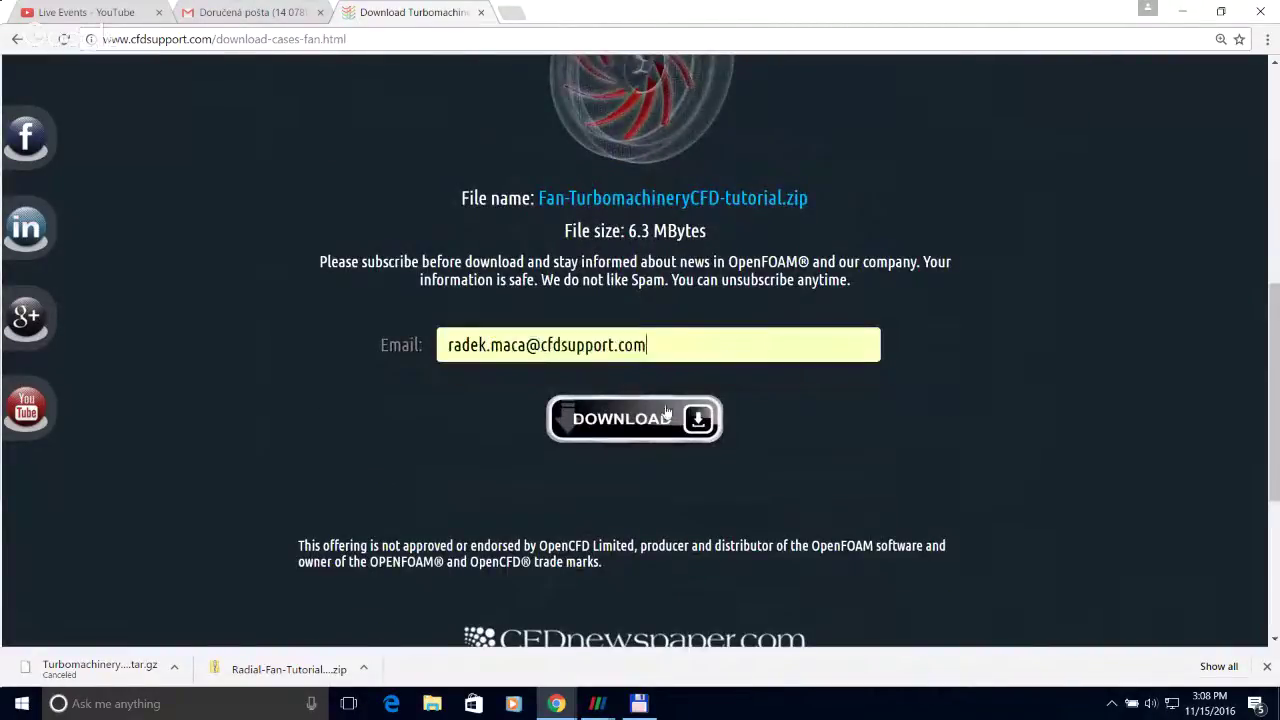
left_click(667, 412)
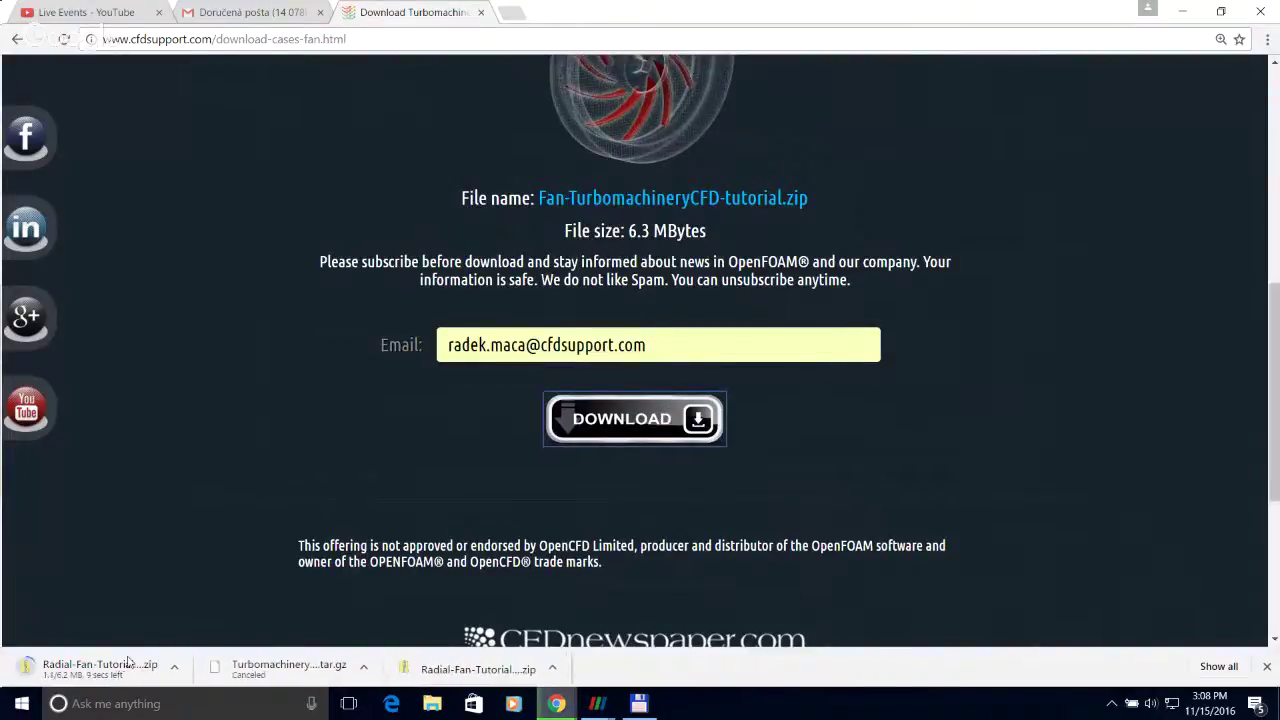
right_click(124, 666)
left_click(160, 646)
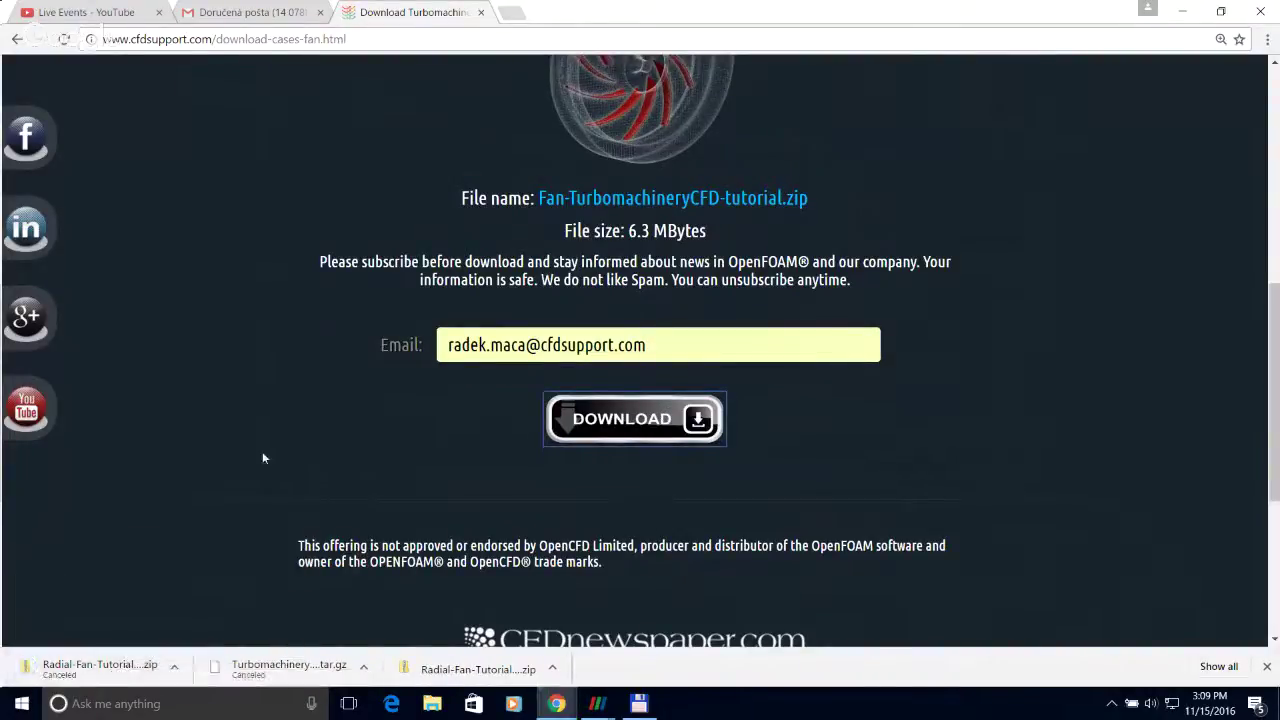
scroll(251, 481, "up", 1)
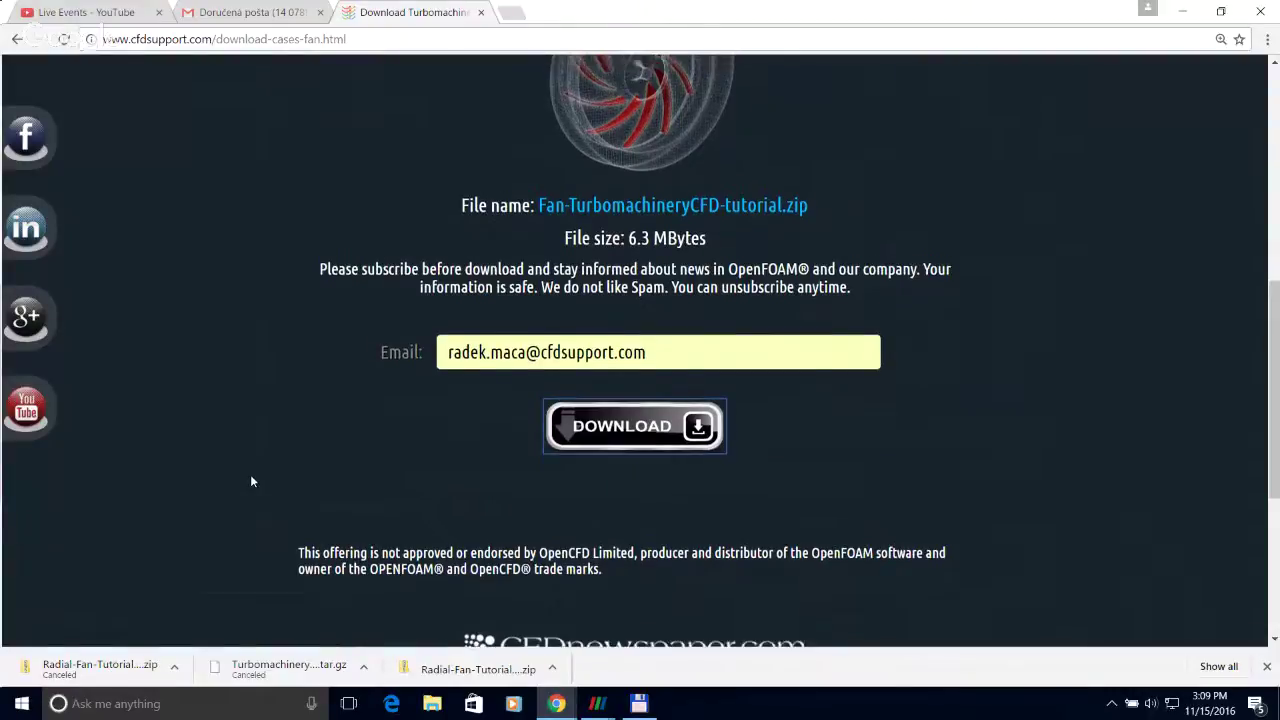
scroll(251, 481, "up", 1)
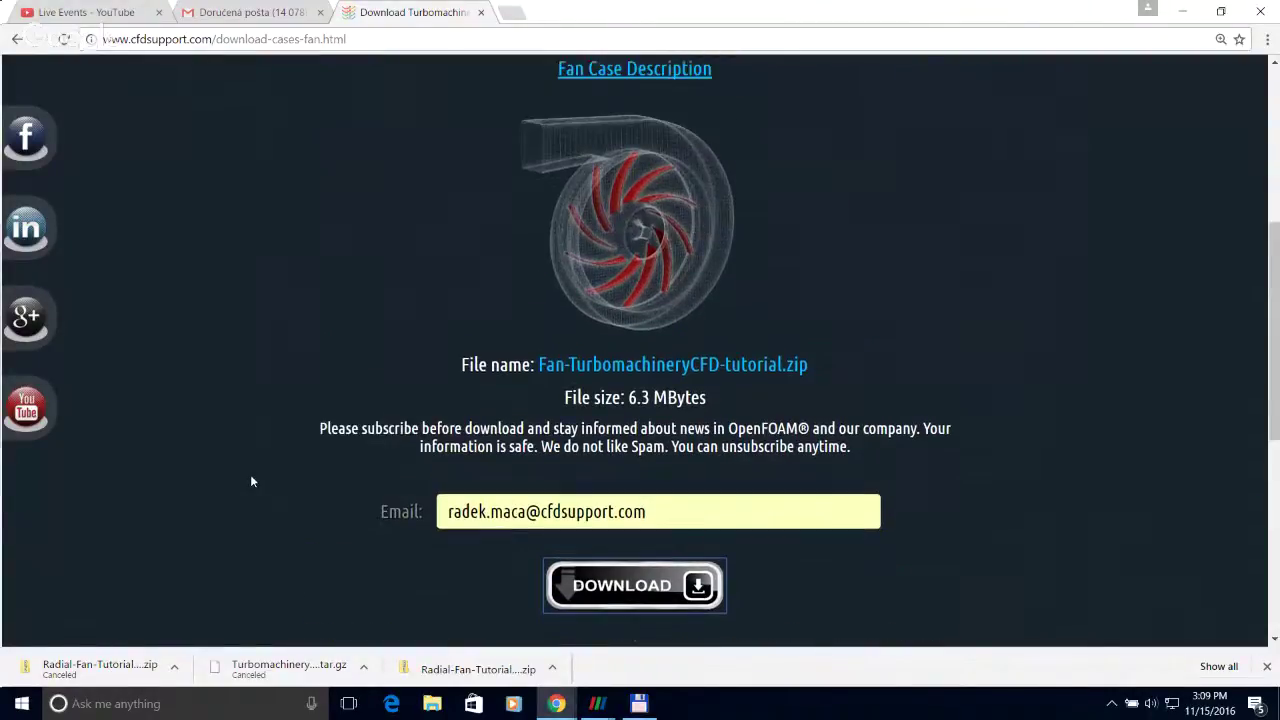
scroll(251, 481, "up", 1)
scroll(251, 481, "up", 3)
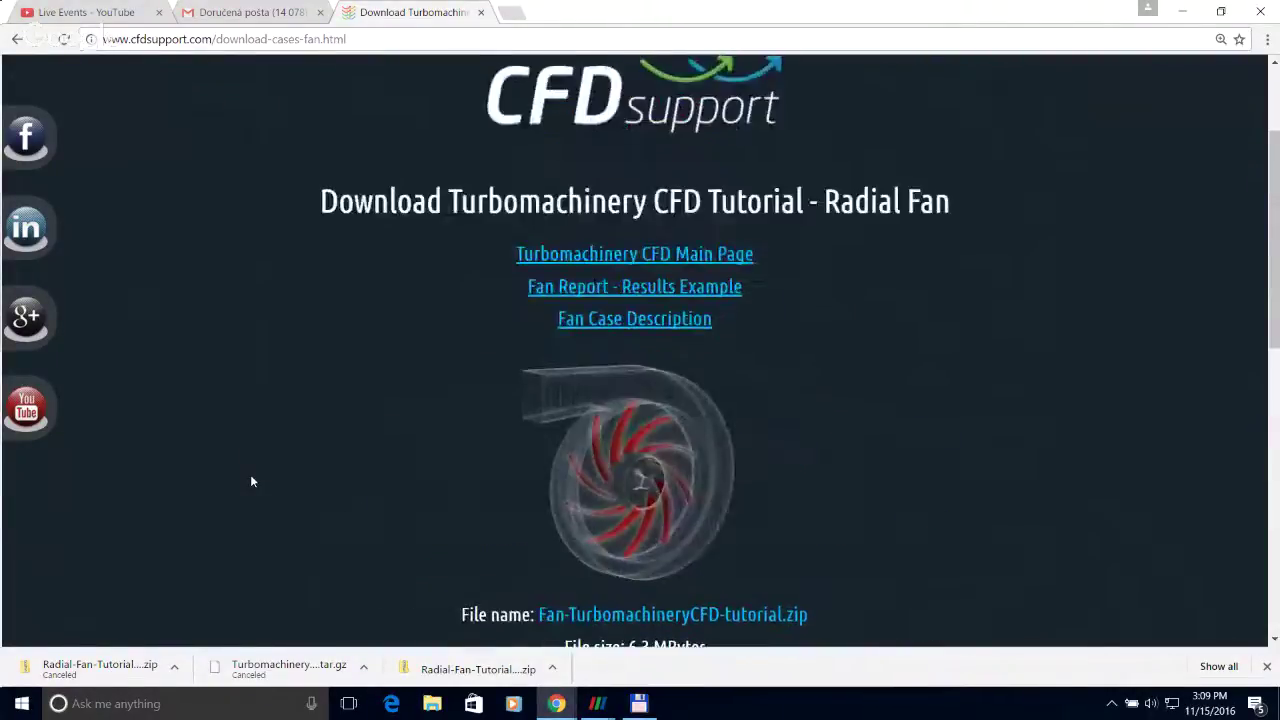
scroll(260, 472, "up", 1)
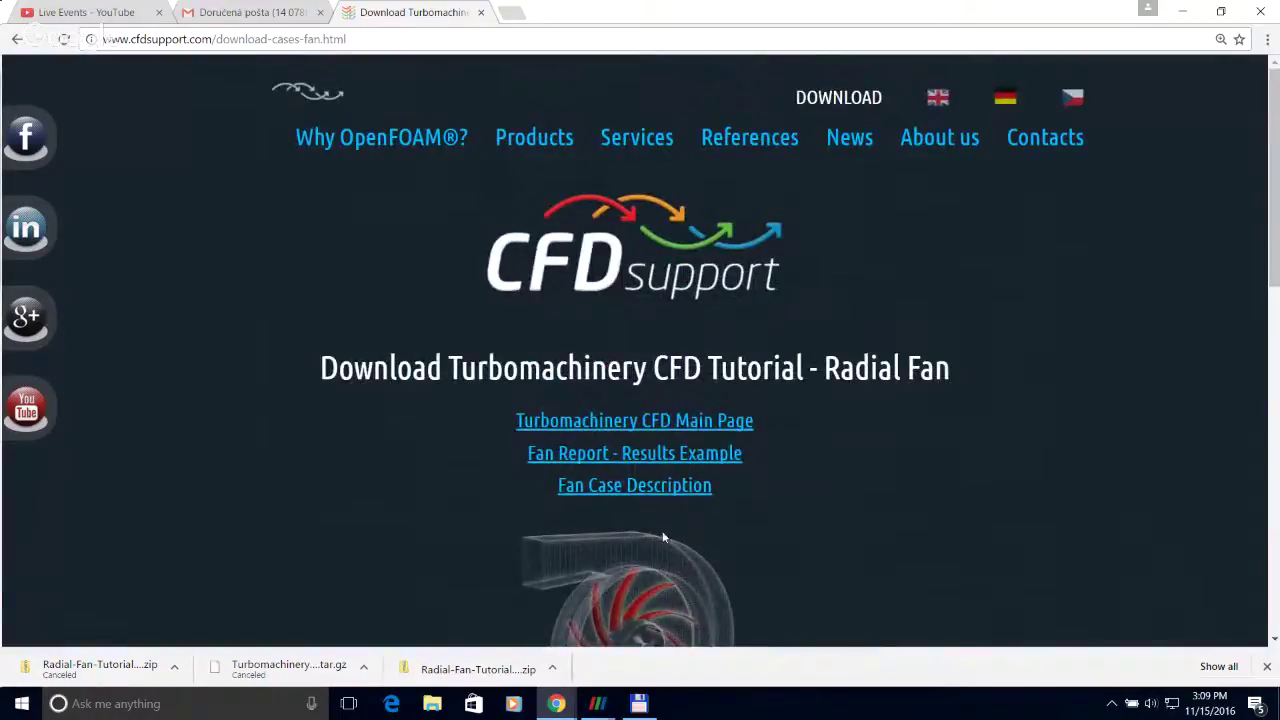
Step: Switch to Total Commander, go up from the ofcase0 folder to the parent of the run folder, and activate the Downloads listing
mouse_move(640, 705)
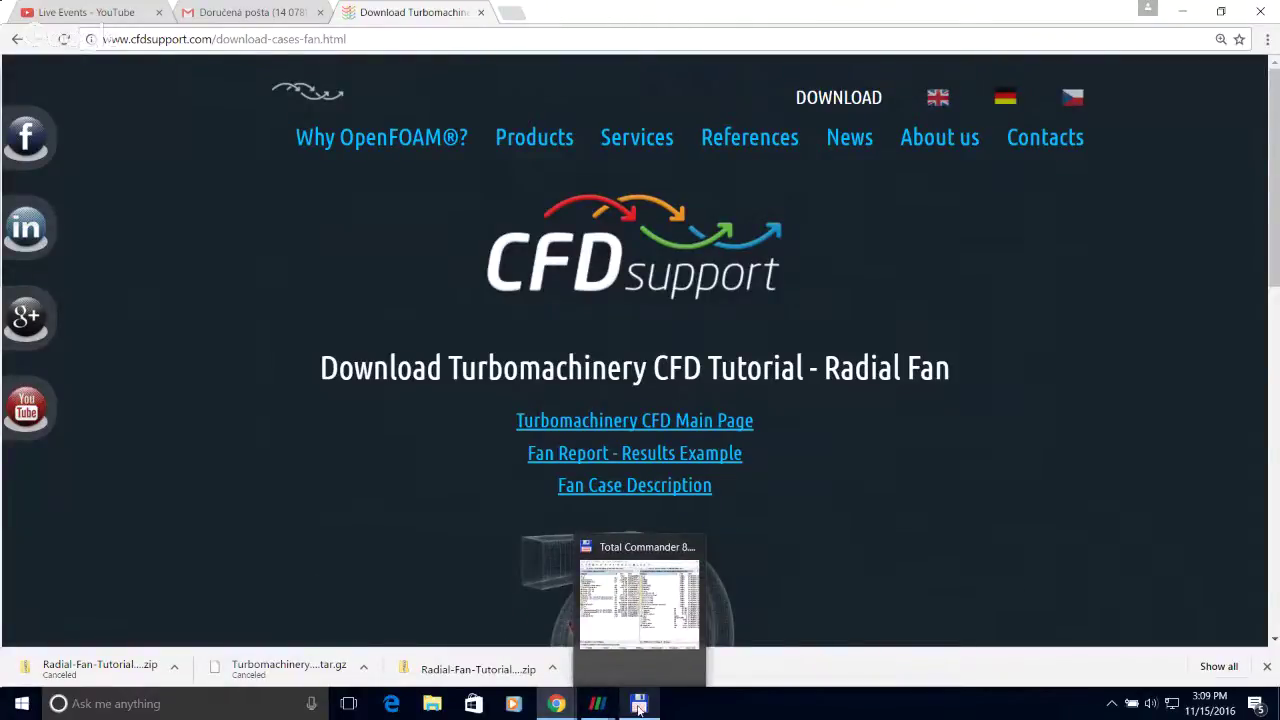
left_click(640, 706)
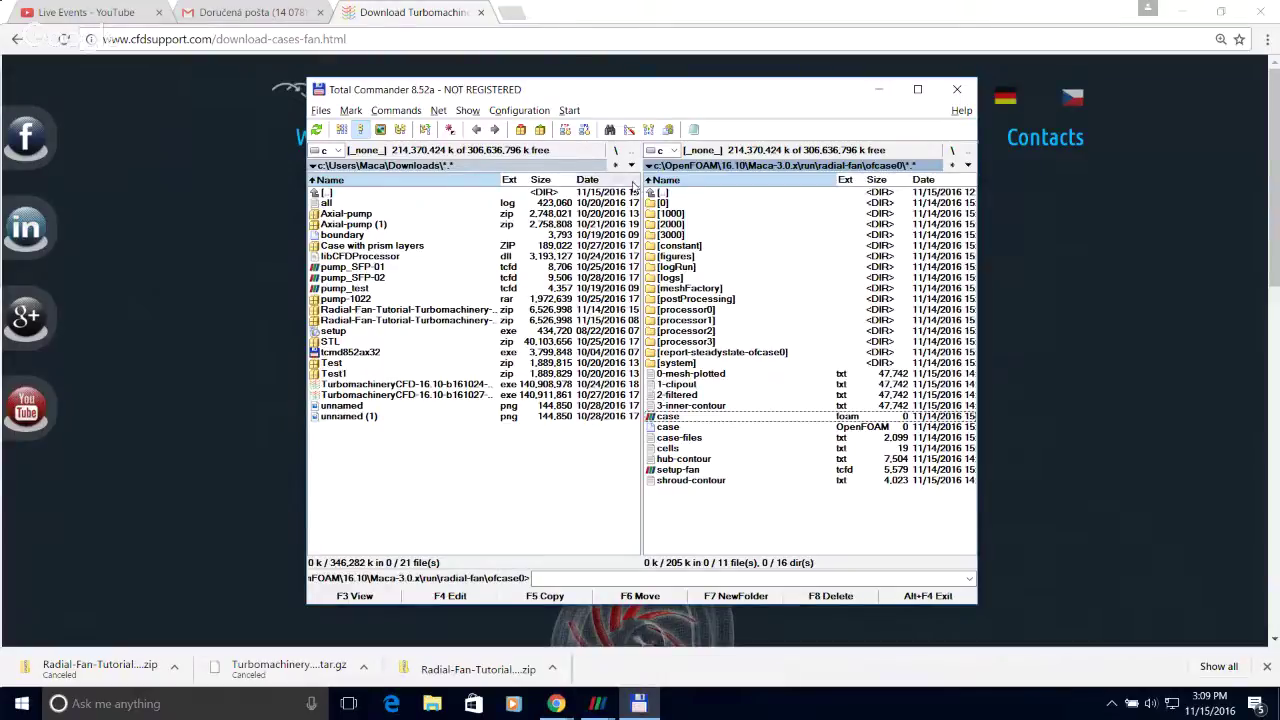
left_click(732, 204)
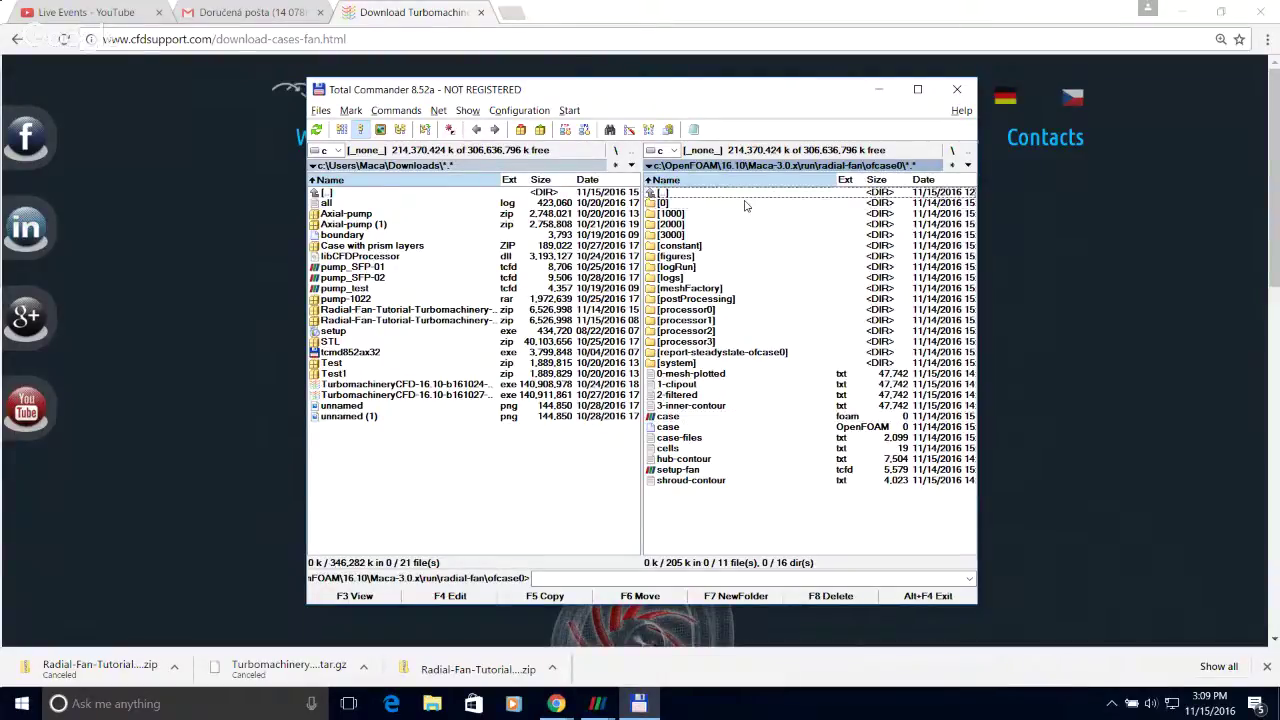
key("BackSpace")
key("BackSpace")
key("BackSpace")
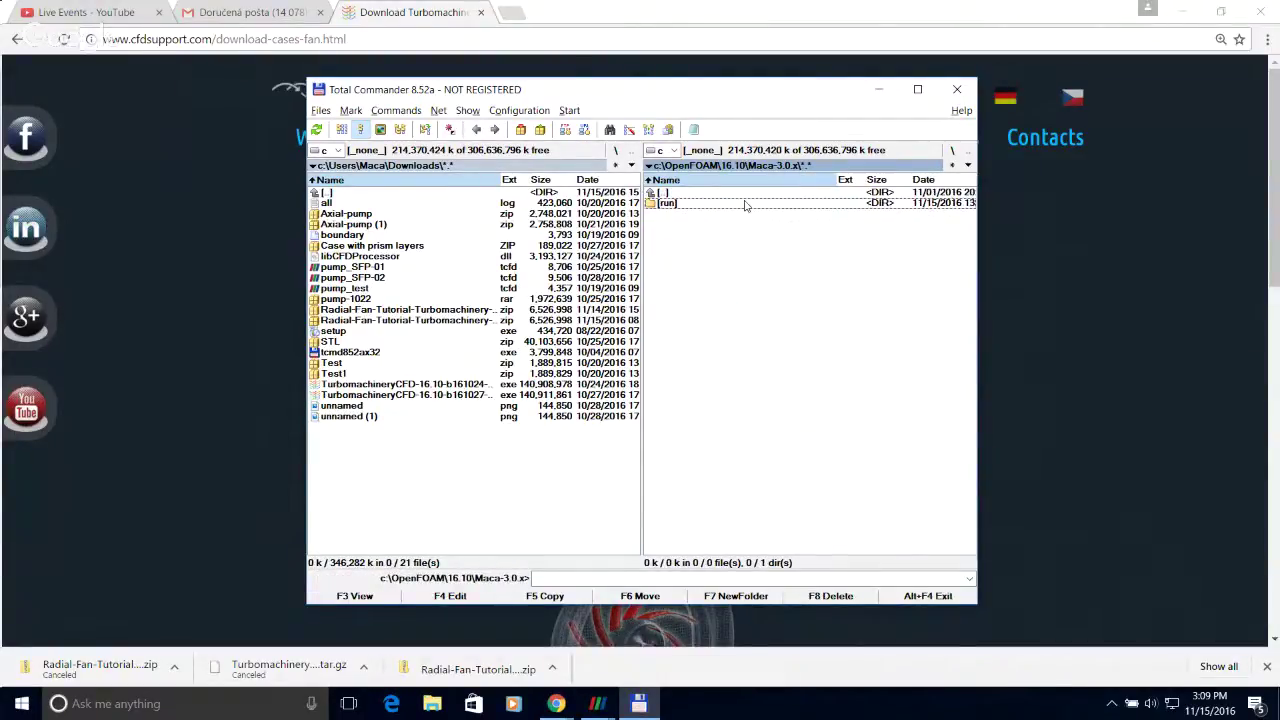
key("Tab")
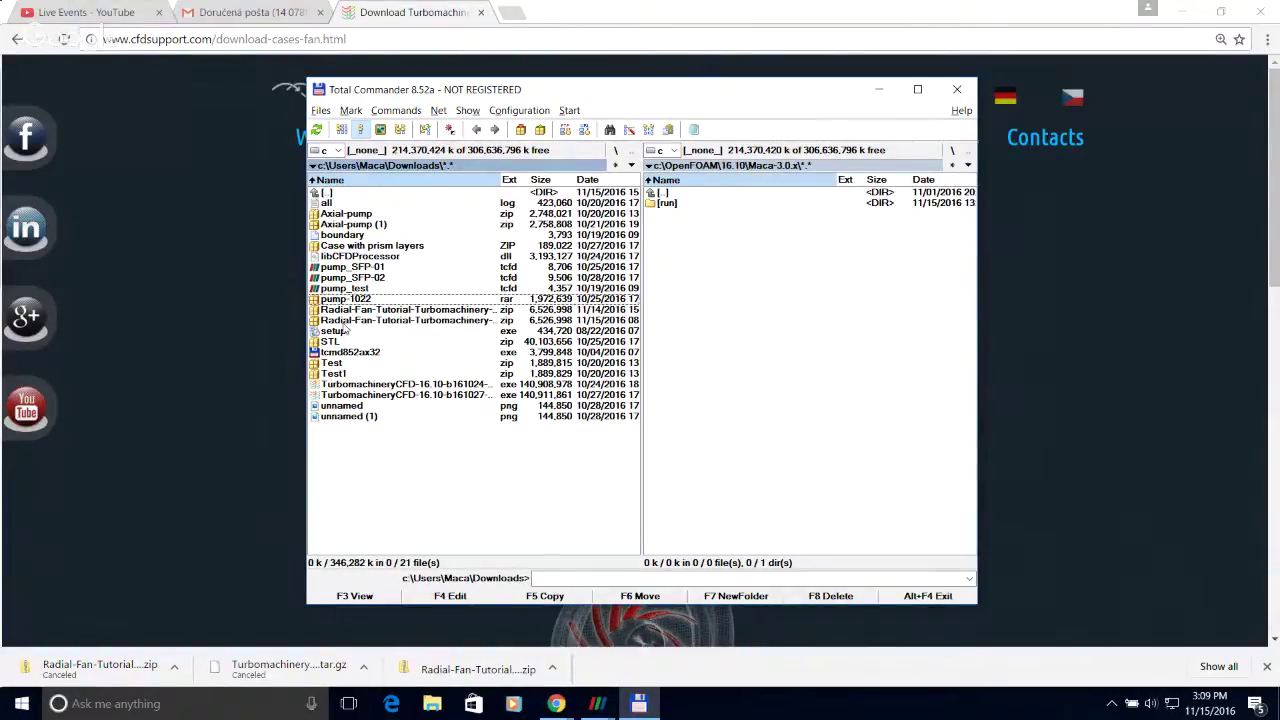
Step: Open the downloaded Radial-Fan-Tutorial-Turbomachinery-CFD-16.10.zip archive and activate the OpenFOAM folder listing
key("Down")
key("Return")
key("Tab")
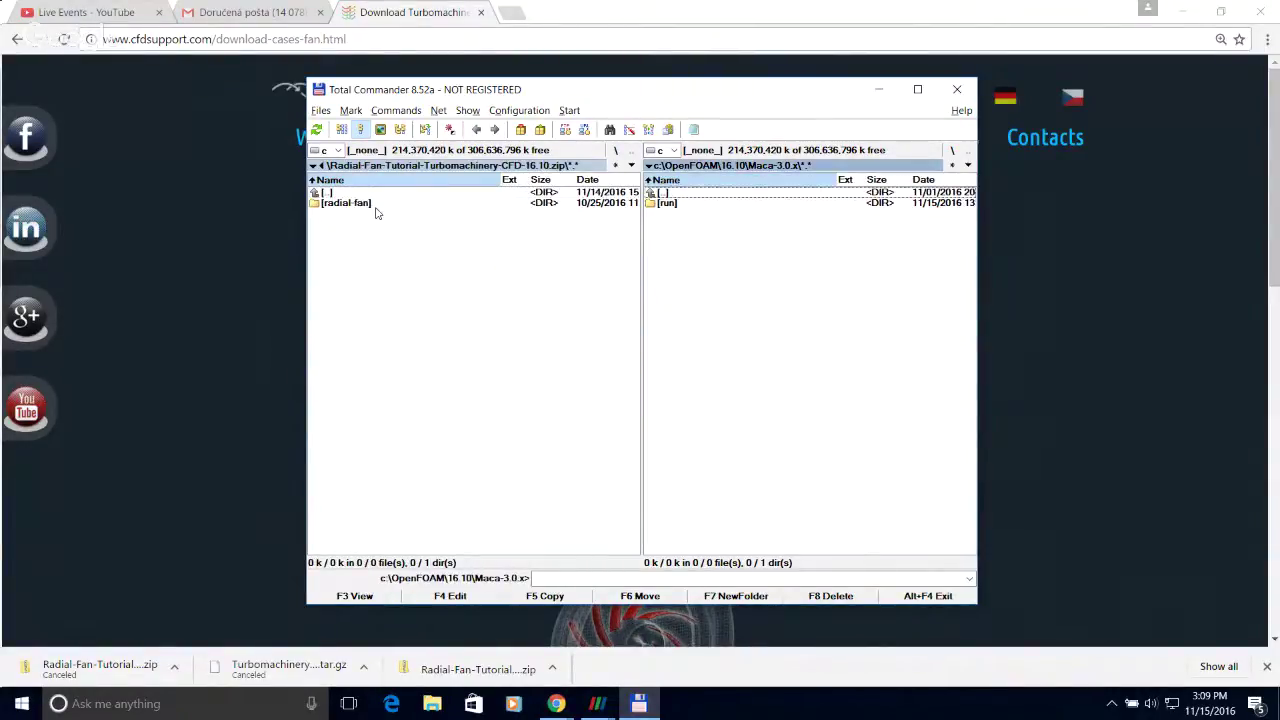
Step: Open the radial-fan-org folder inside the run folder of the OpenFOAM 16.10 user directory
key("Return")
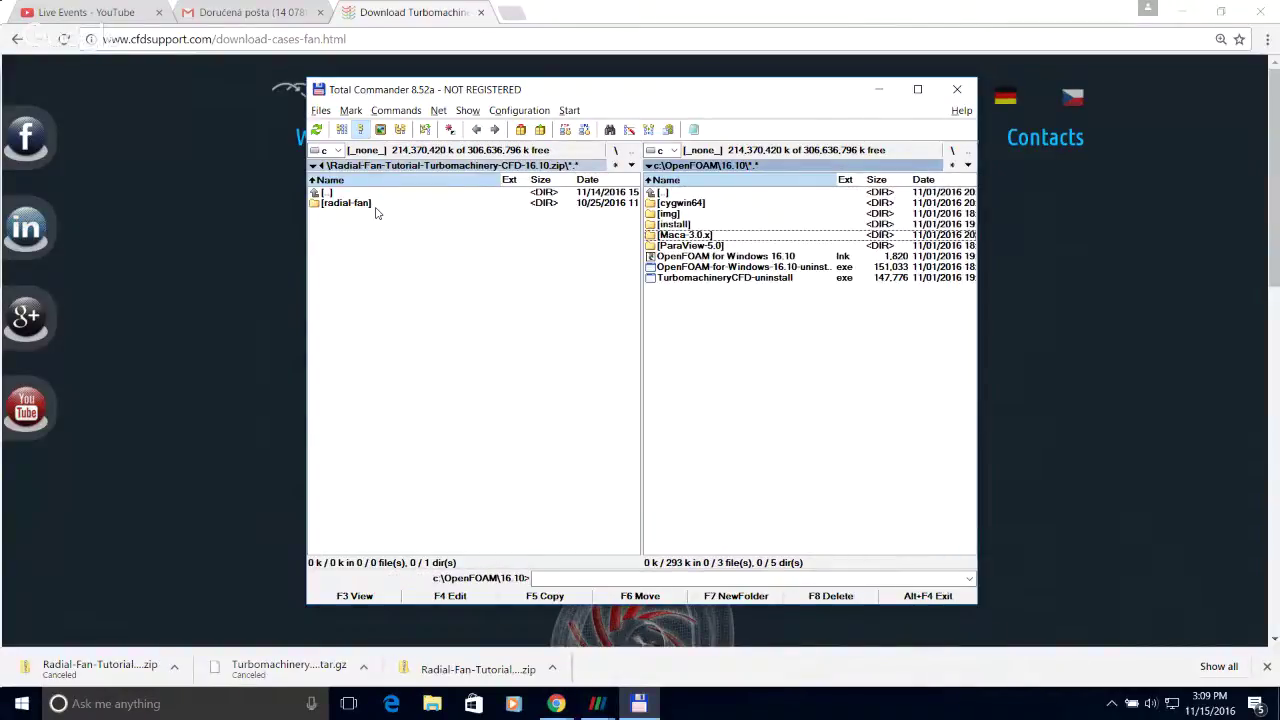
key("Return")
key("Down")
key("Return")
key("Down")
key("Down")
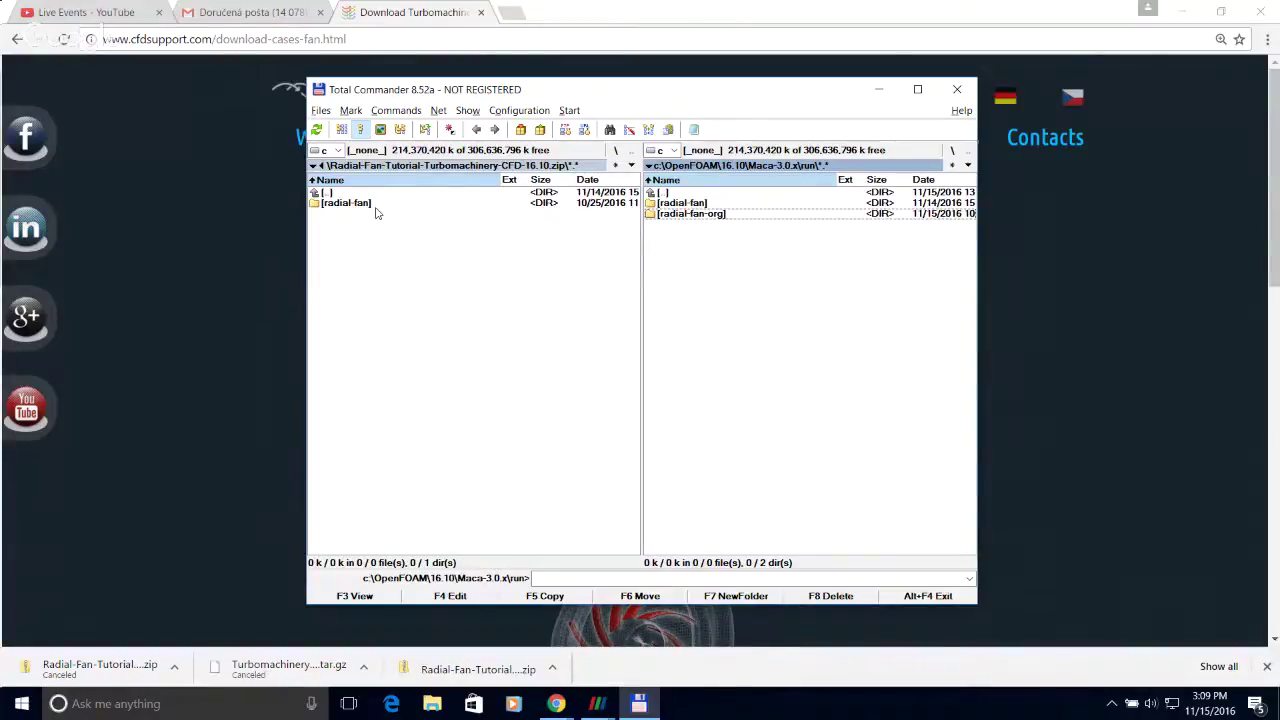
key("Return")
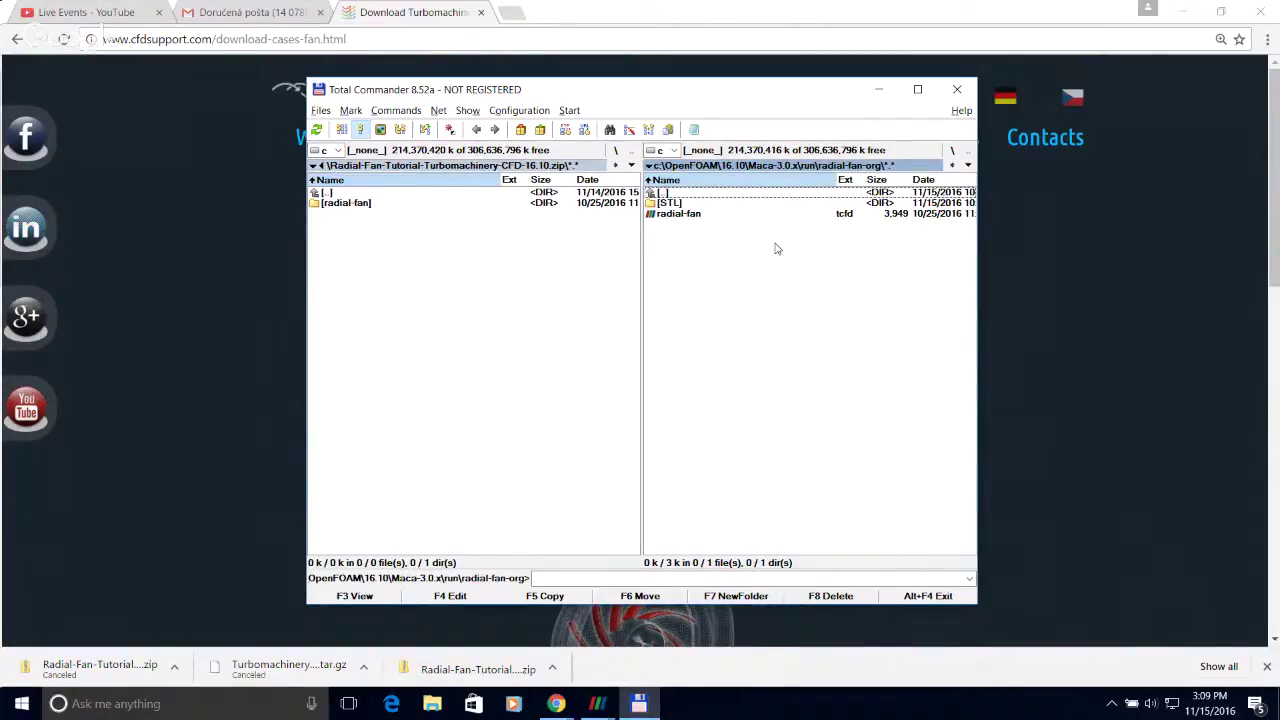
Step: Look at the impeller and spiral geometry files in the STL folder and return to radial-fan-org
key("Down")
key("Return")
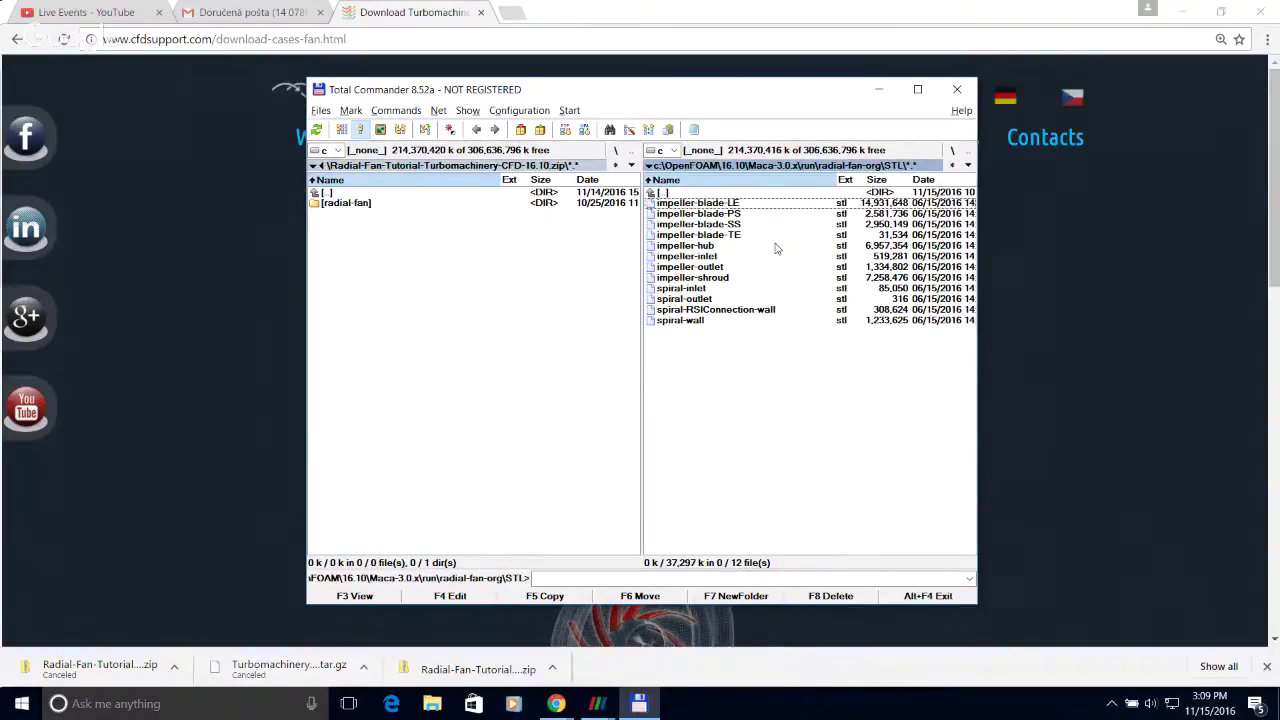
key("Up")
key("Return")
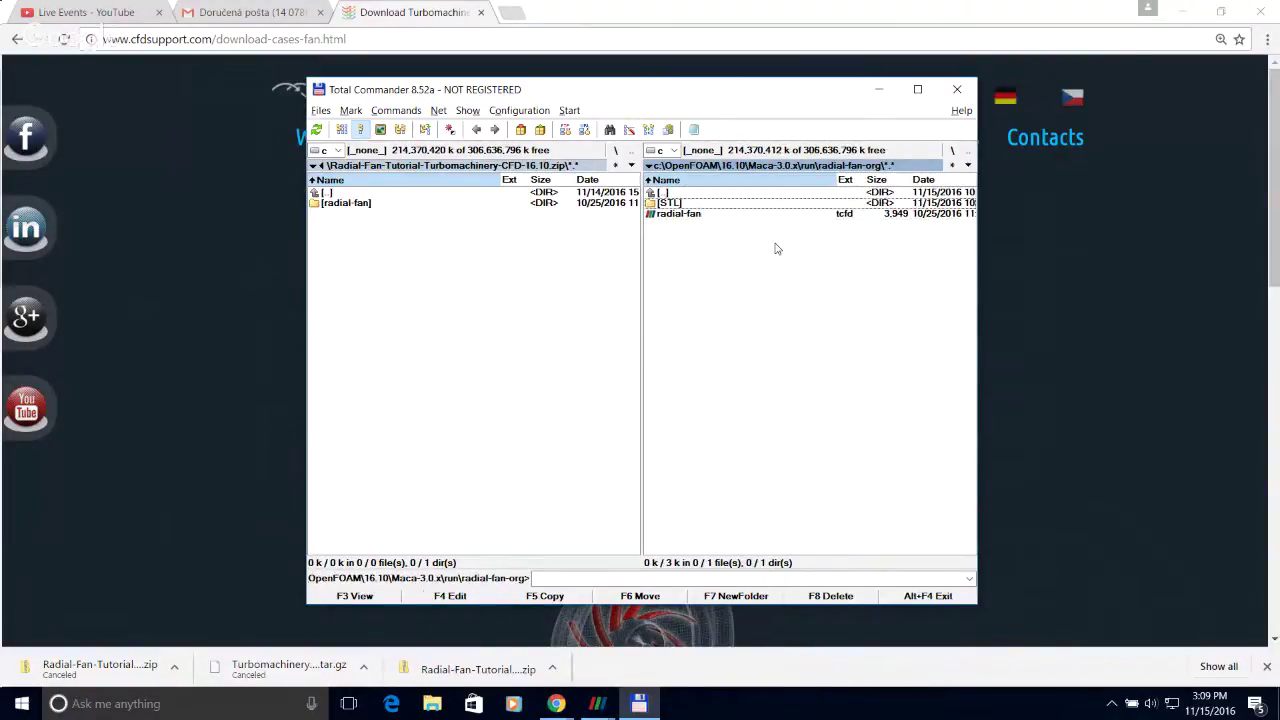
Step: Open radial-fan.tcfd in Notepad, close it, and read the file through to the end in Lister instead
key("Down")
key("Return")
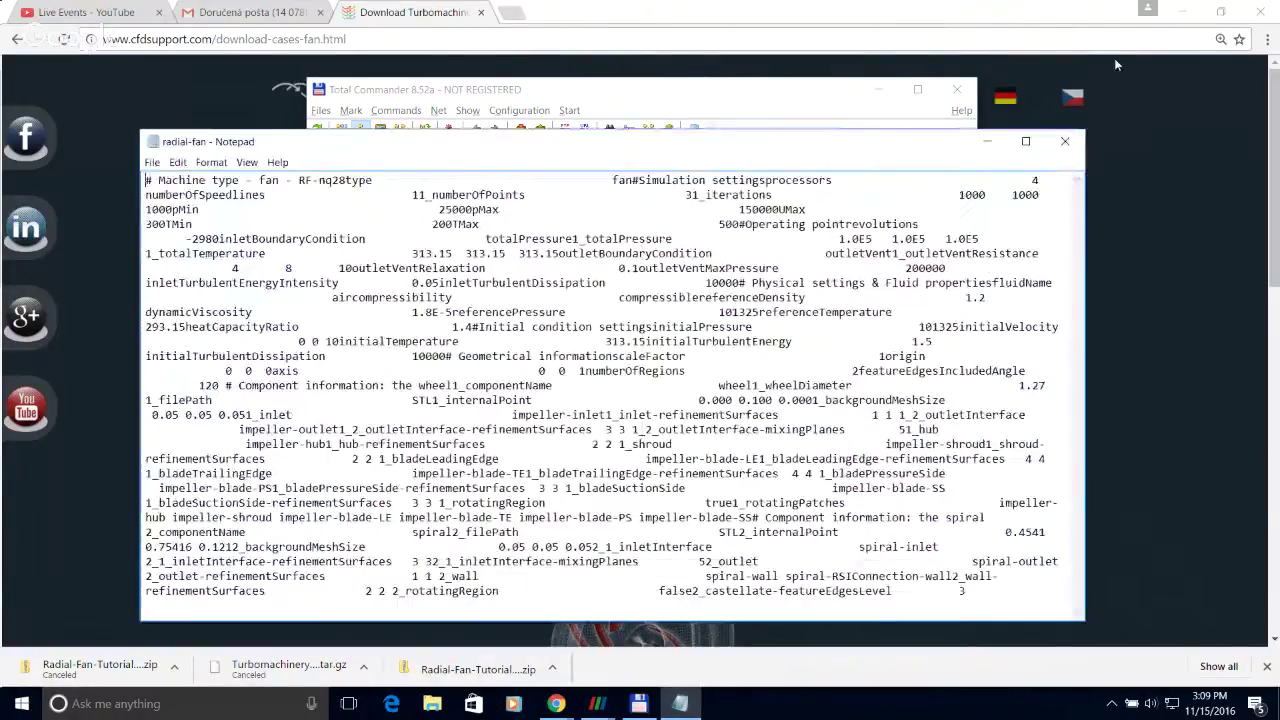
left_click(1053, 148)
key("F3")
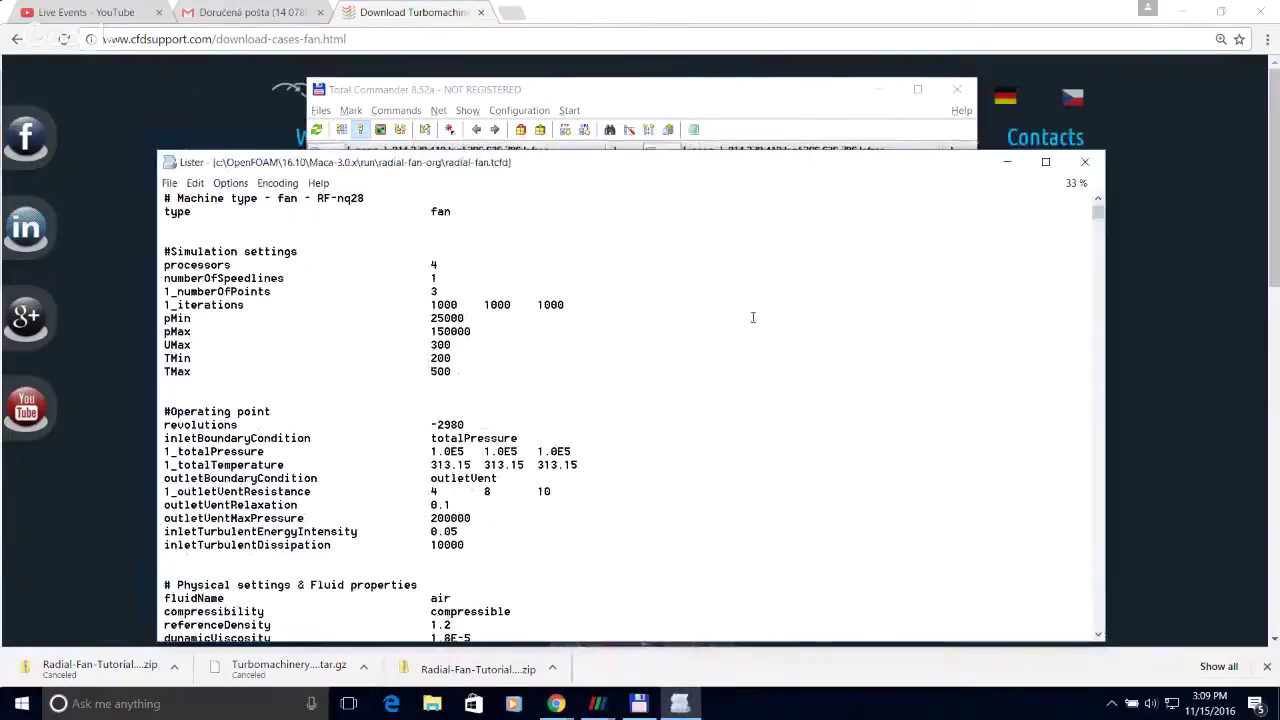
scroll(753, 316, "down", 5)
scroll(753, 316, "down", 9)
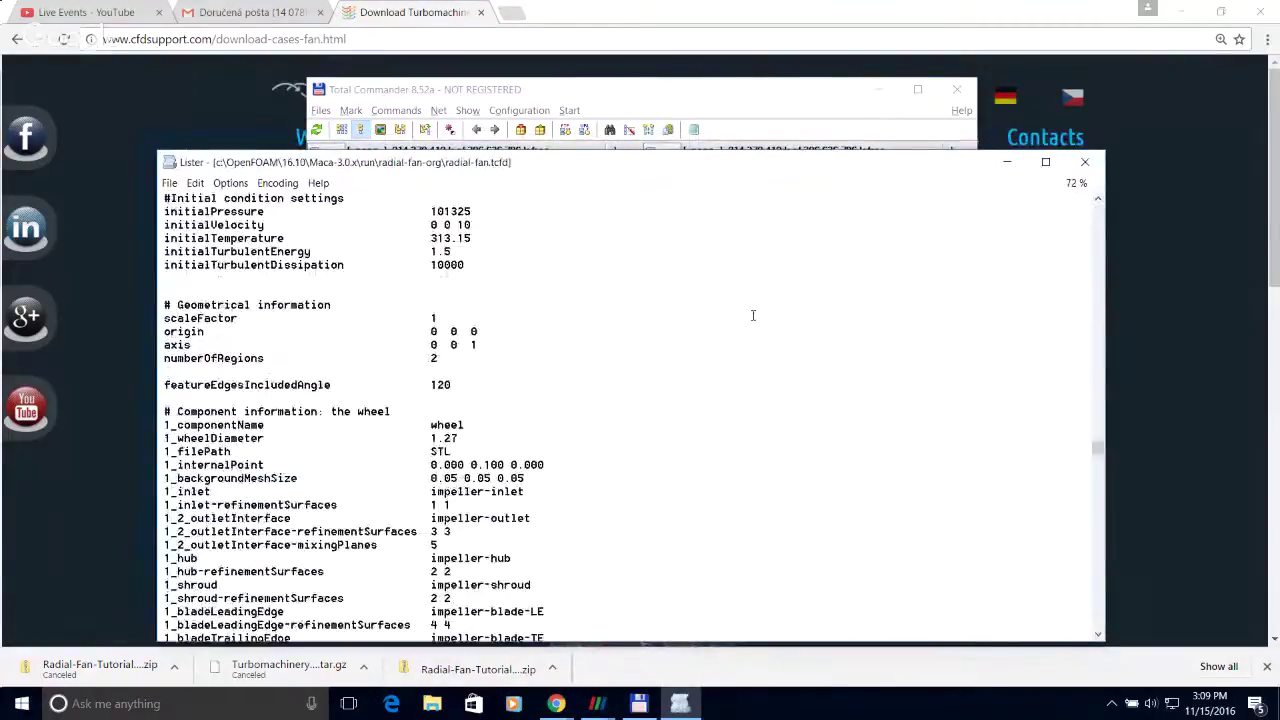
scroll(753, 316, "down", 9)
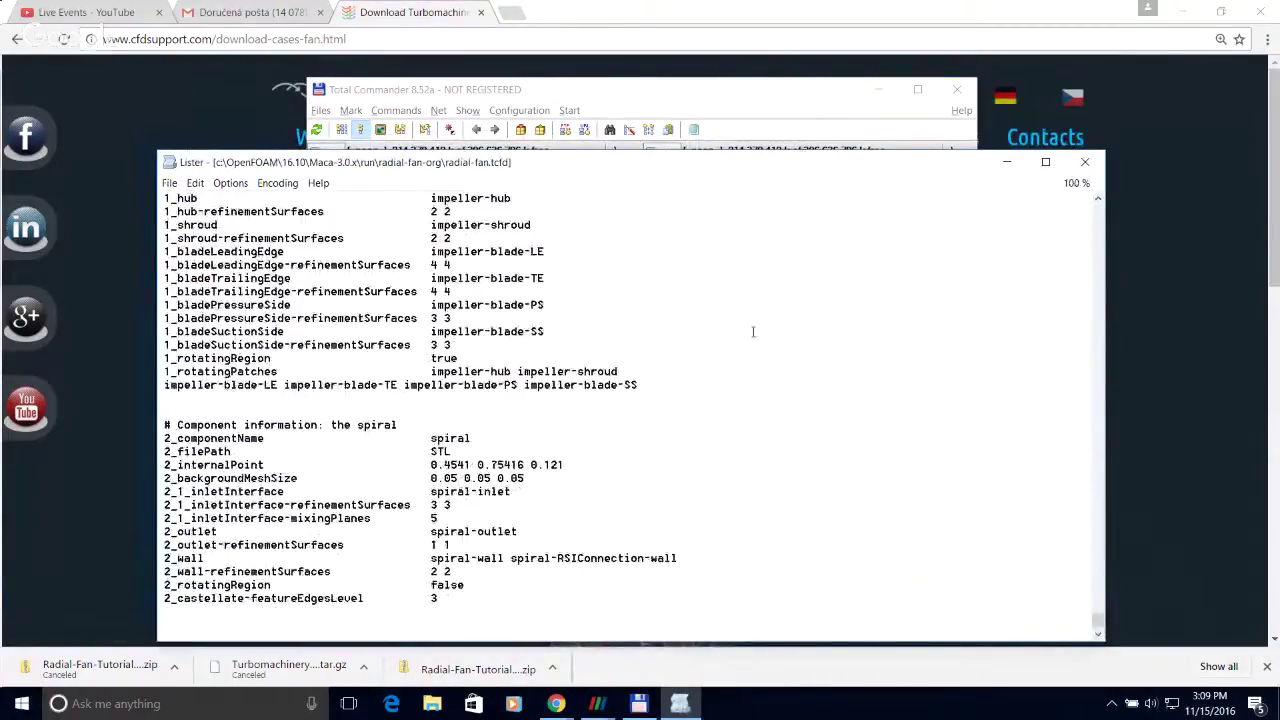
Step: Return to the start of radial-fan.tcfd and examine its machine type, simulation settings and operating point
key("Home")
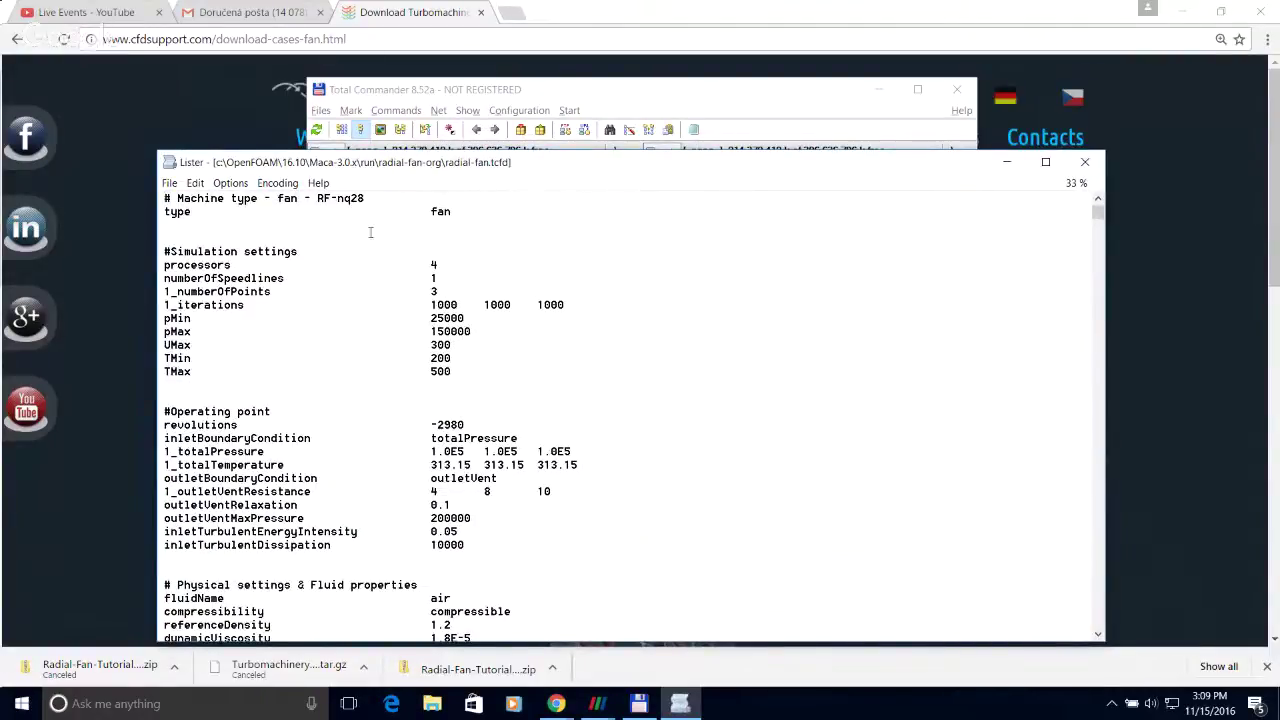
left_click_drag(168, 212, 284, 362)
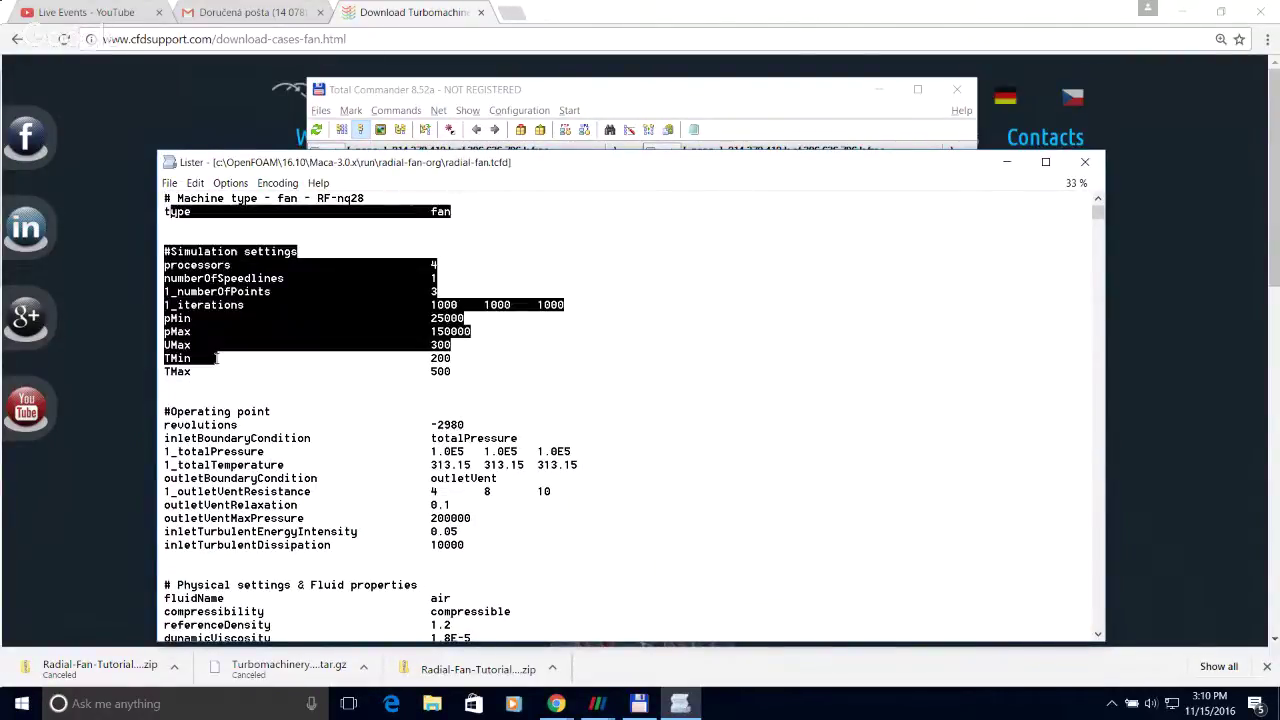
left_click(284, 366)
scroll(505, 380, "down", 2)
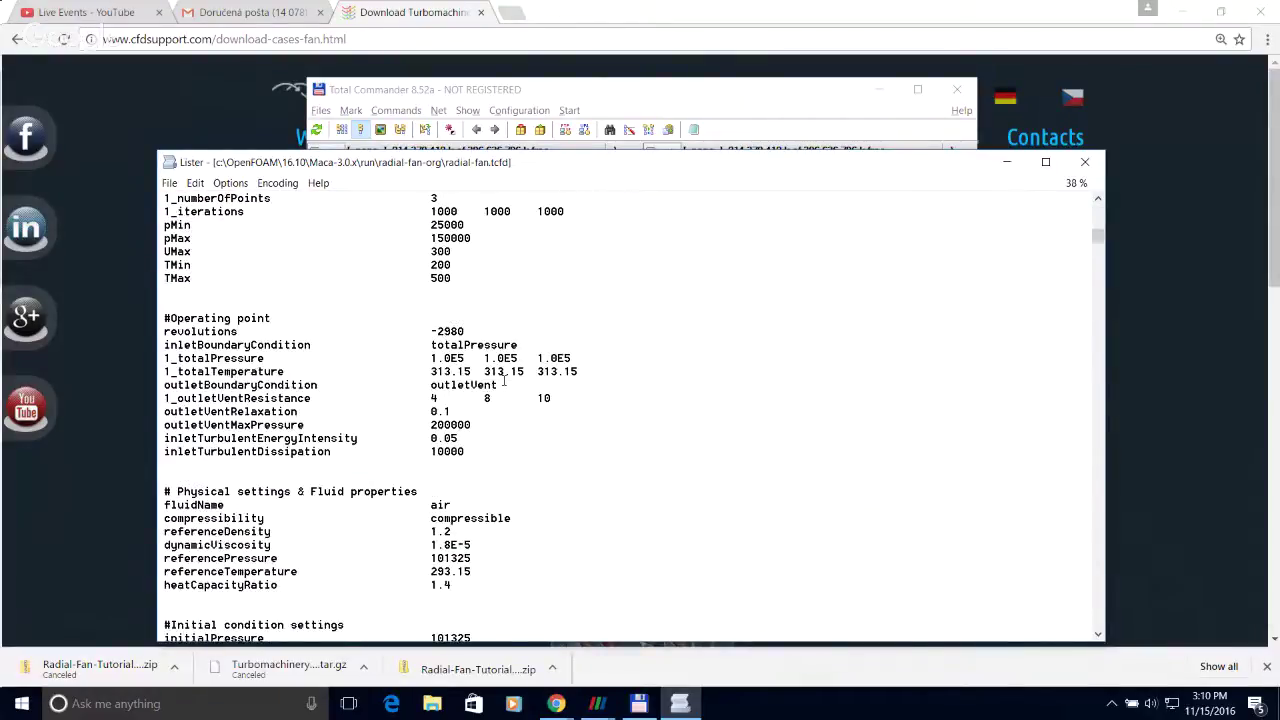
scroll(622, 380, "up", 2)
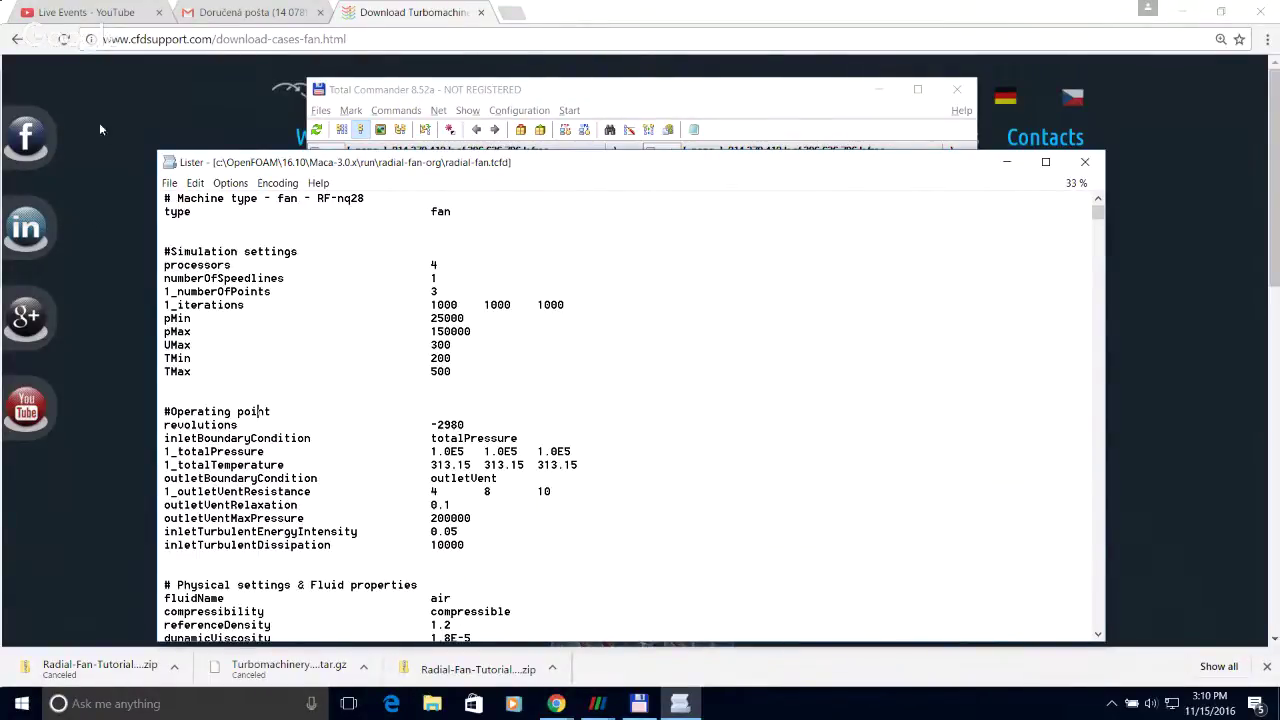
Step: Switch to Chrome and open the Turbomachinery CFD page from the CFD Support Products page
left_click(453, 36)
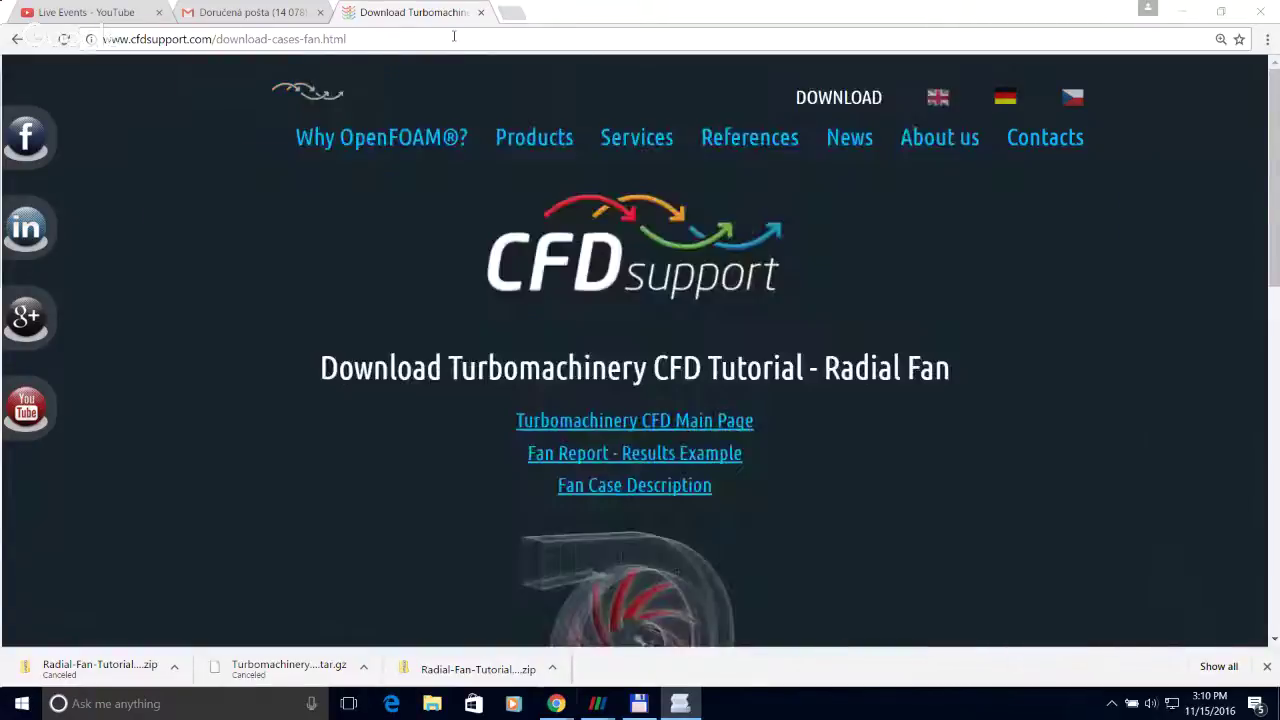
left_click(453, 37)
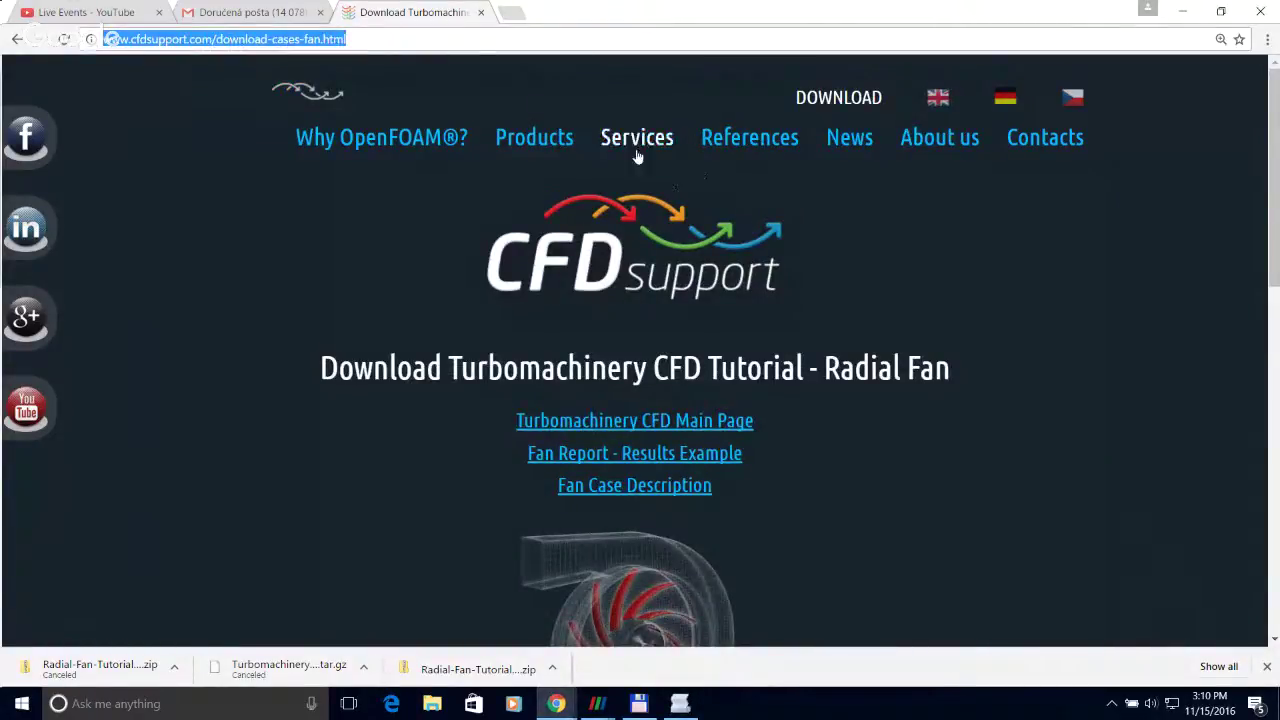
left_click(540, 140)
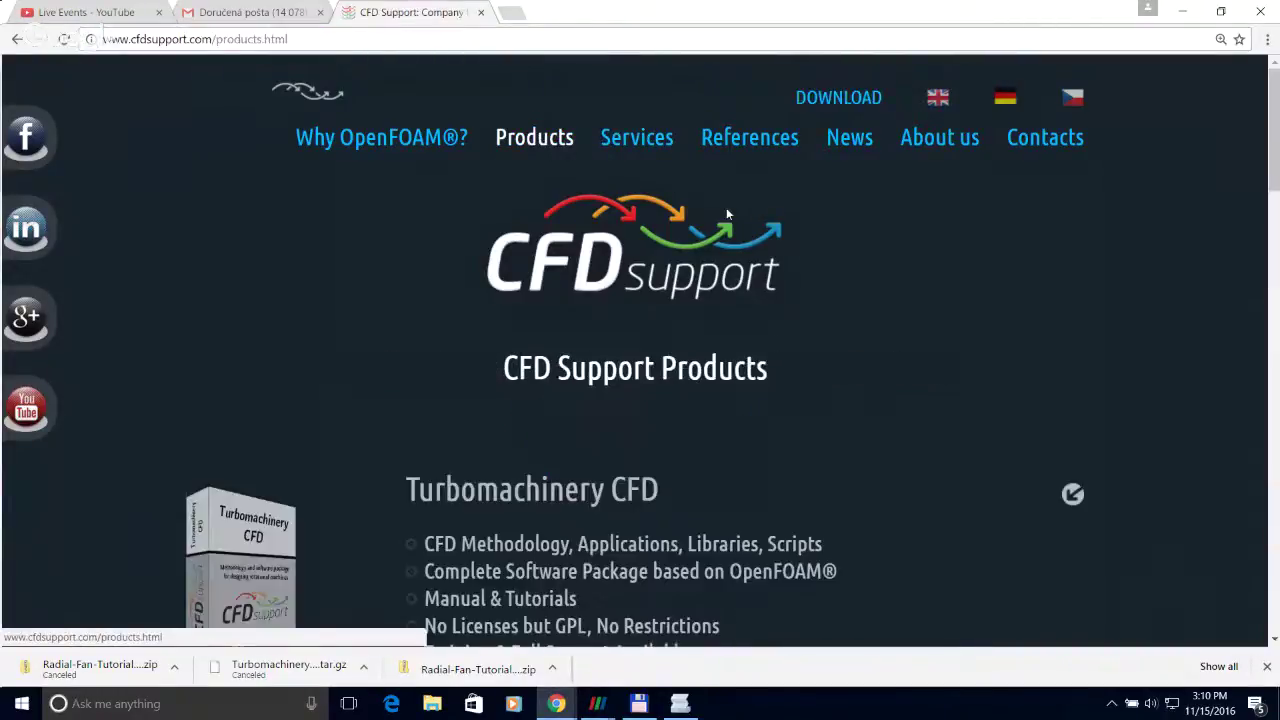
scroll(963, 334, "down", 2)
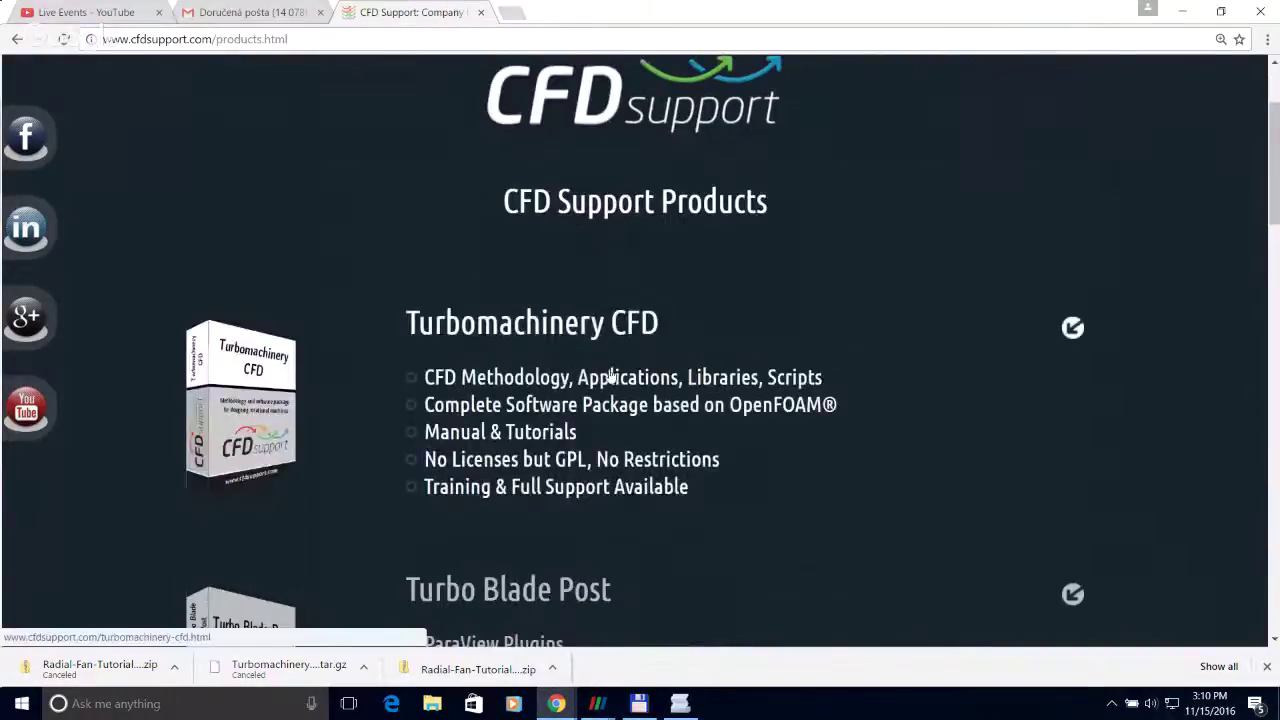
scroll(1140, 257, "up", 1)
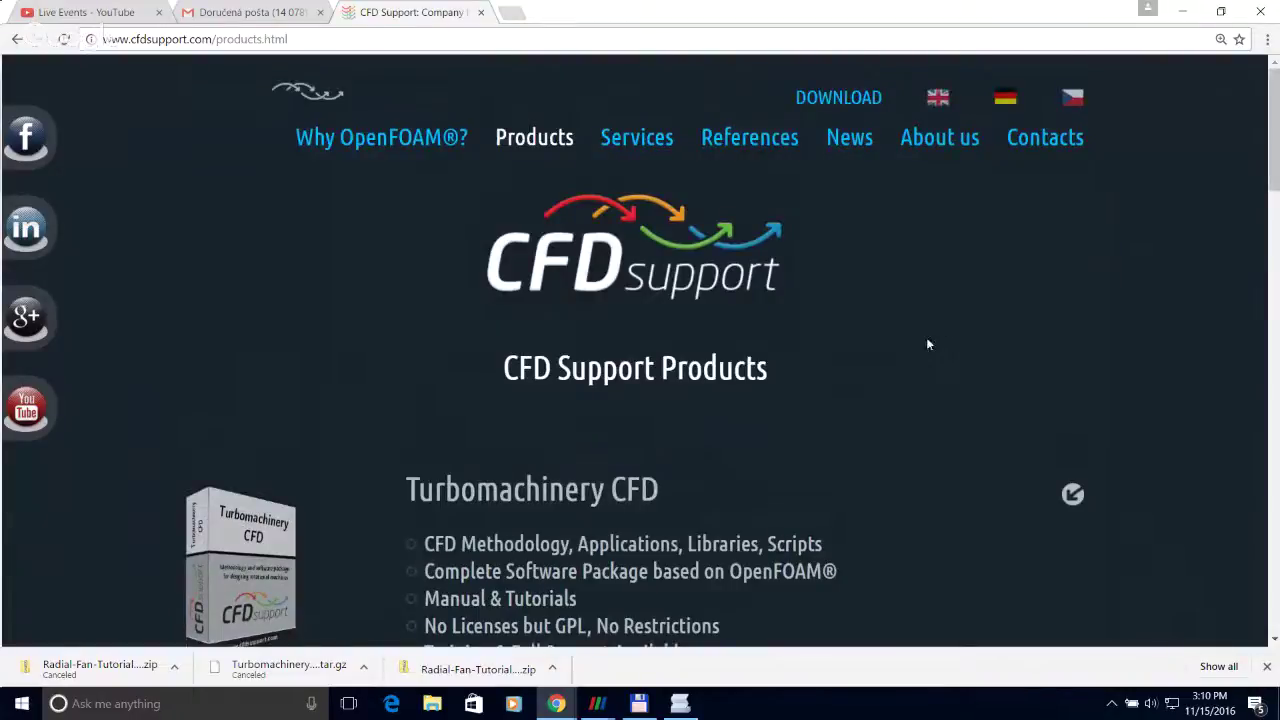
scroll(562, 505, "down", 1)
left_click(562, 505)
Step: Open the Turbomachinery CFD Workflow Example page and its Start Step By Step PDF
scroll(958, 365, "down", 1)
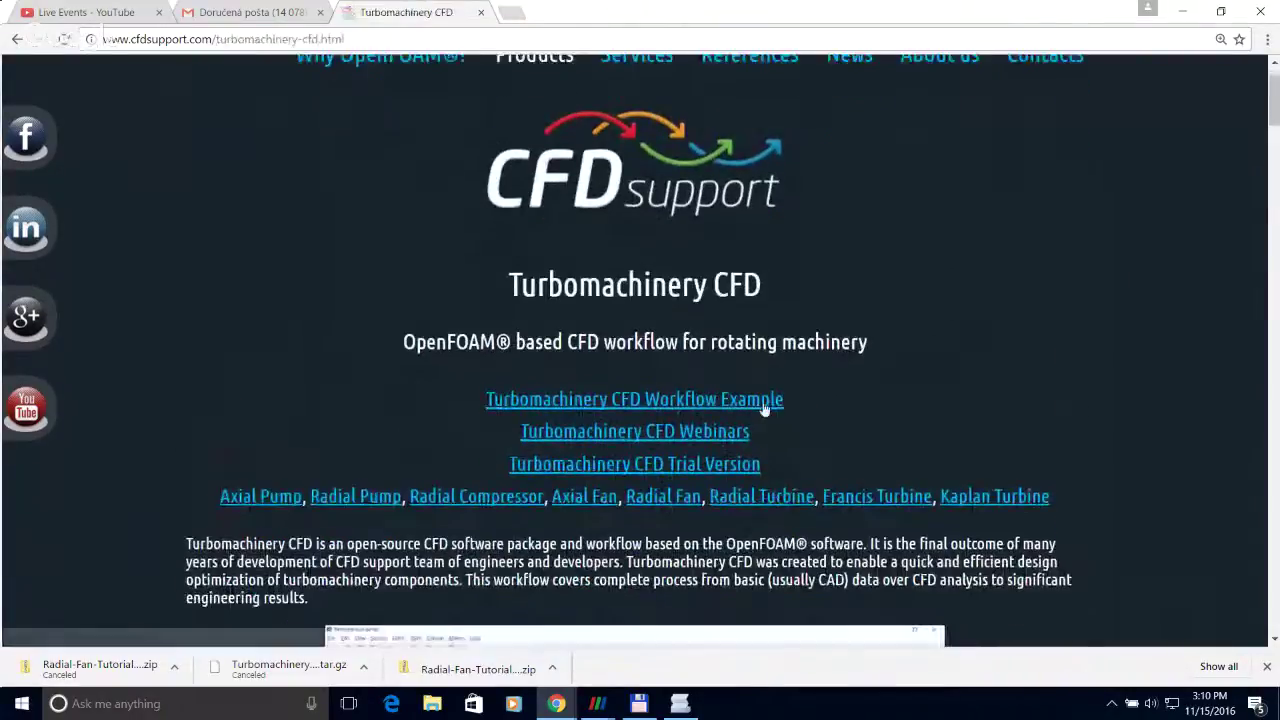
left_click(657, 403)
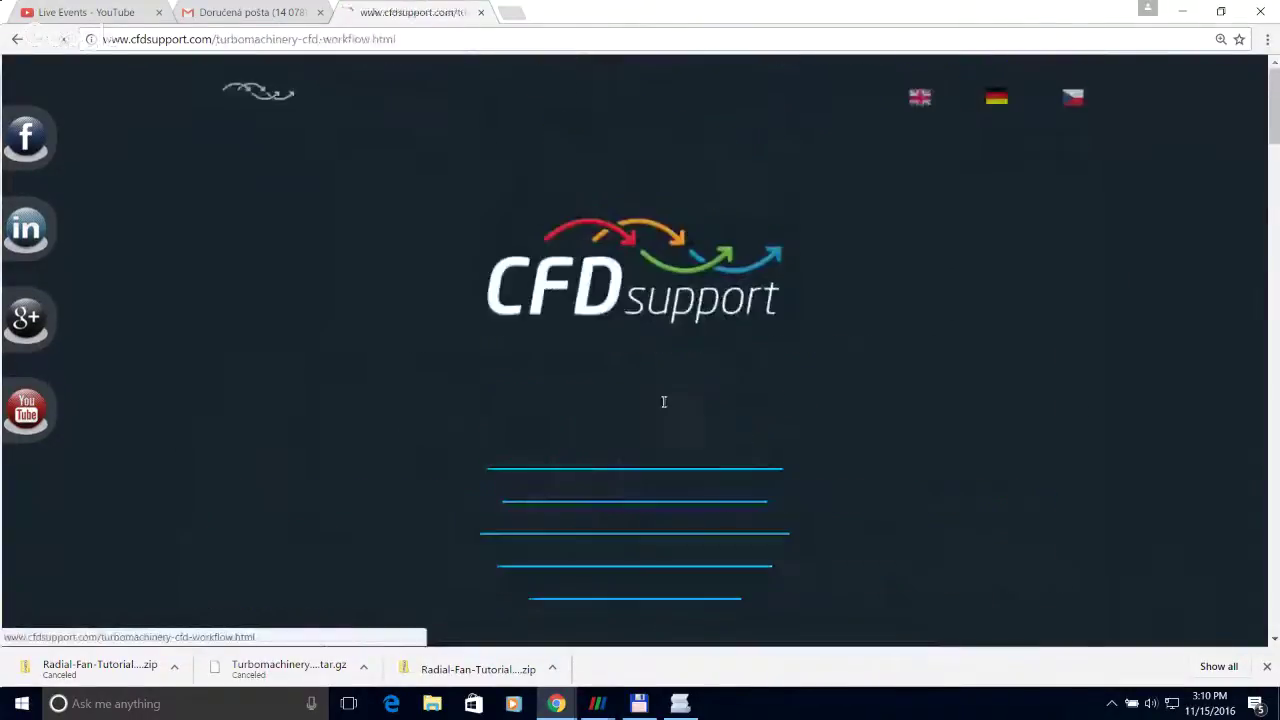
scroll(954, 376, "down", 2)
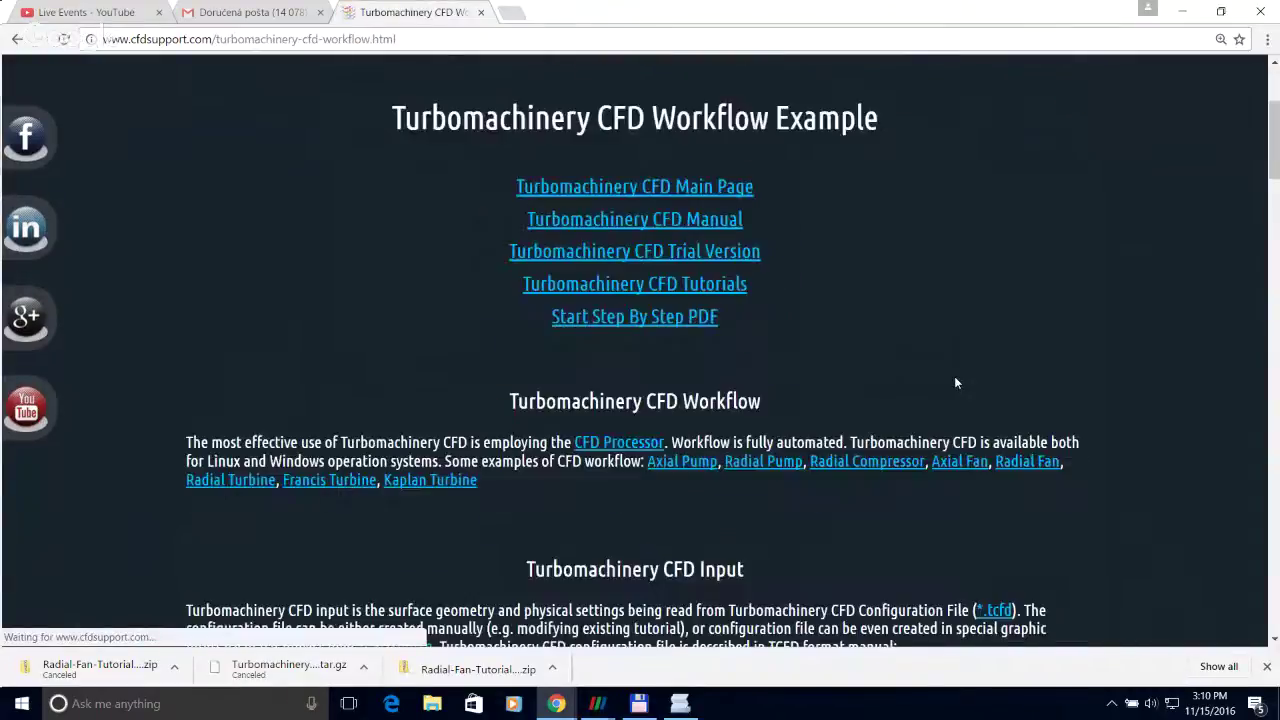
scroll(968, 350, "down", 2)
scroll(975, 311, "up", 1)
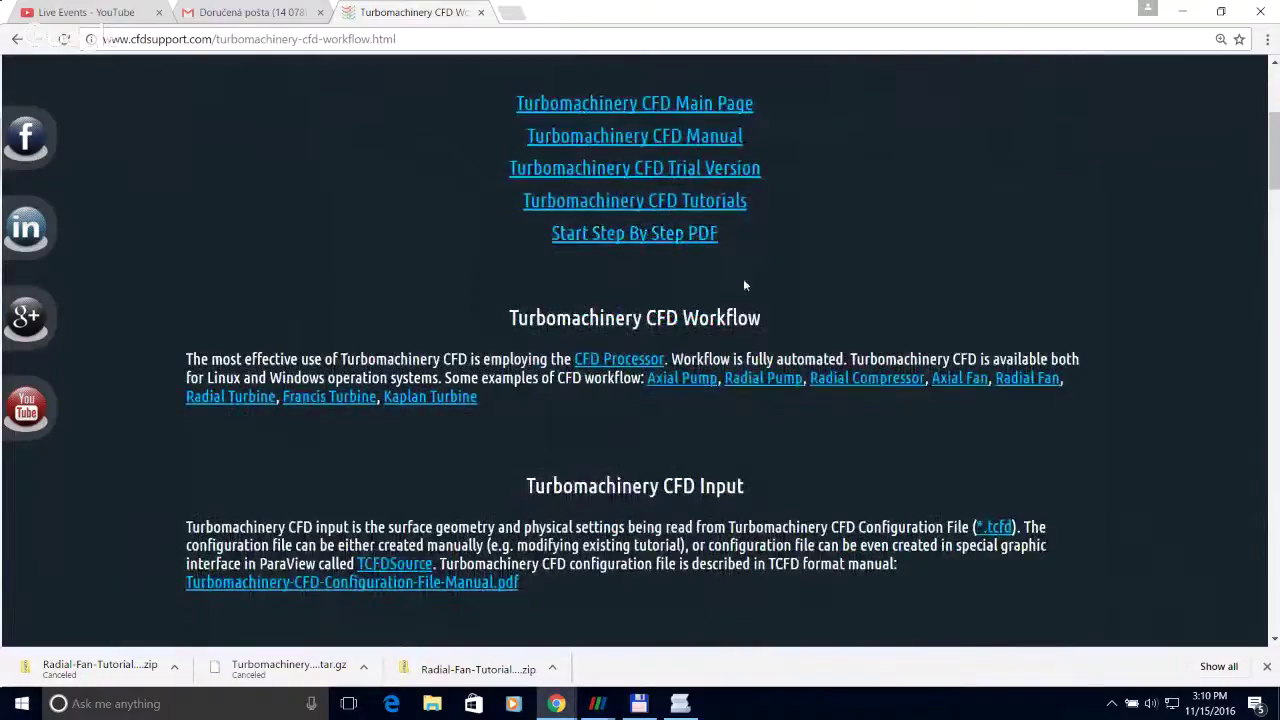
left_click(643, 240)
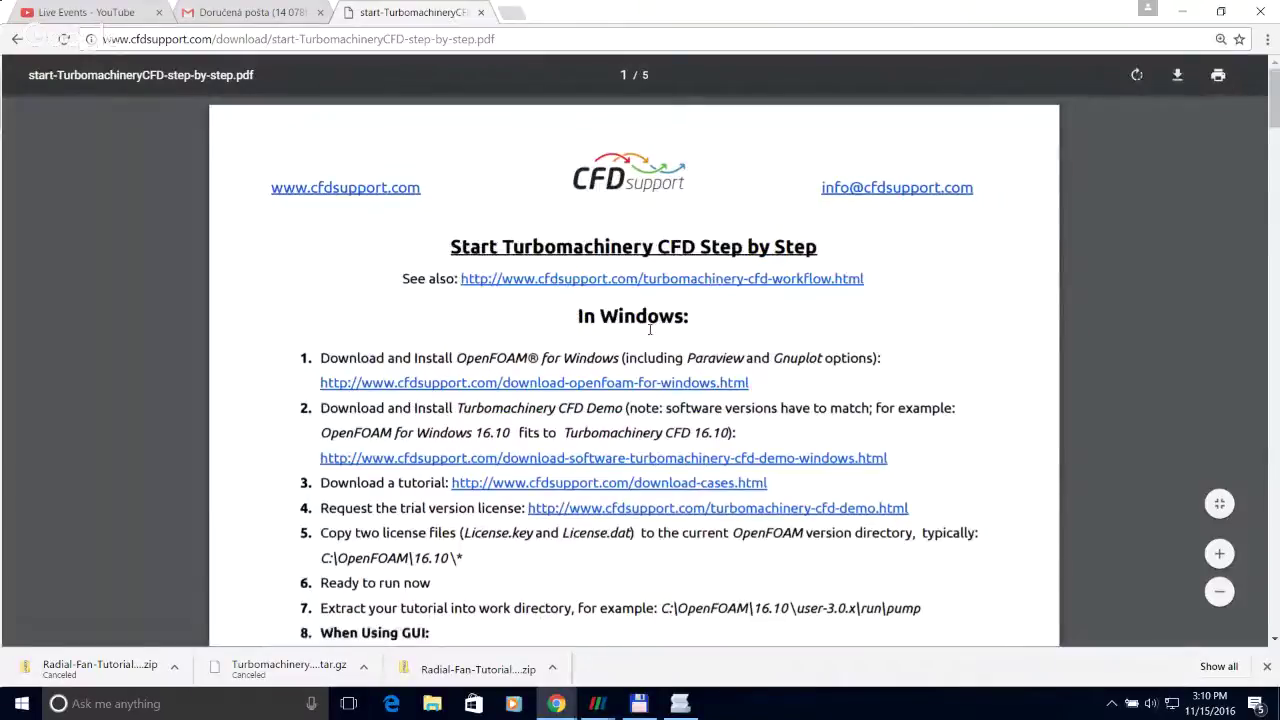
Step: Look through the Windows and Linux instructions in the step-by-step PDF and return to the Workflow Example page
scroll(535, 275, "down", 3)
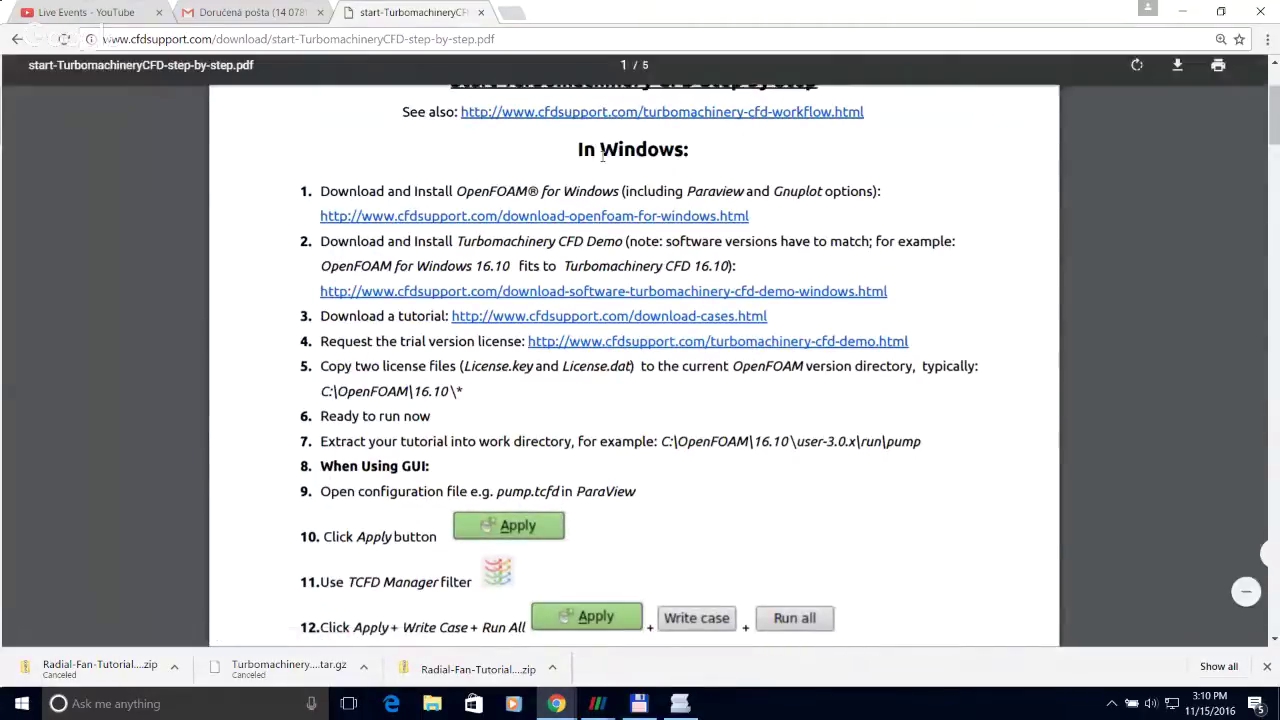
scroll(772, 301, "down", 15)
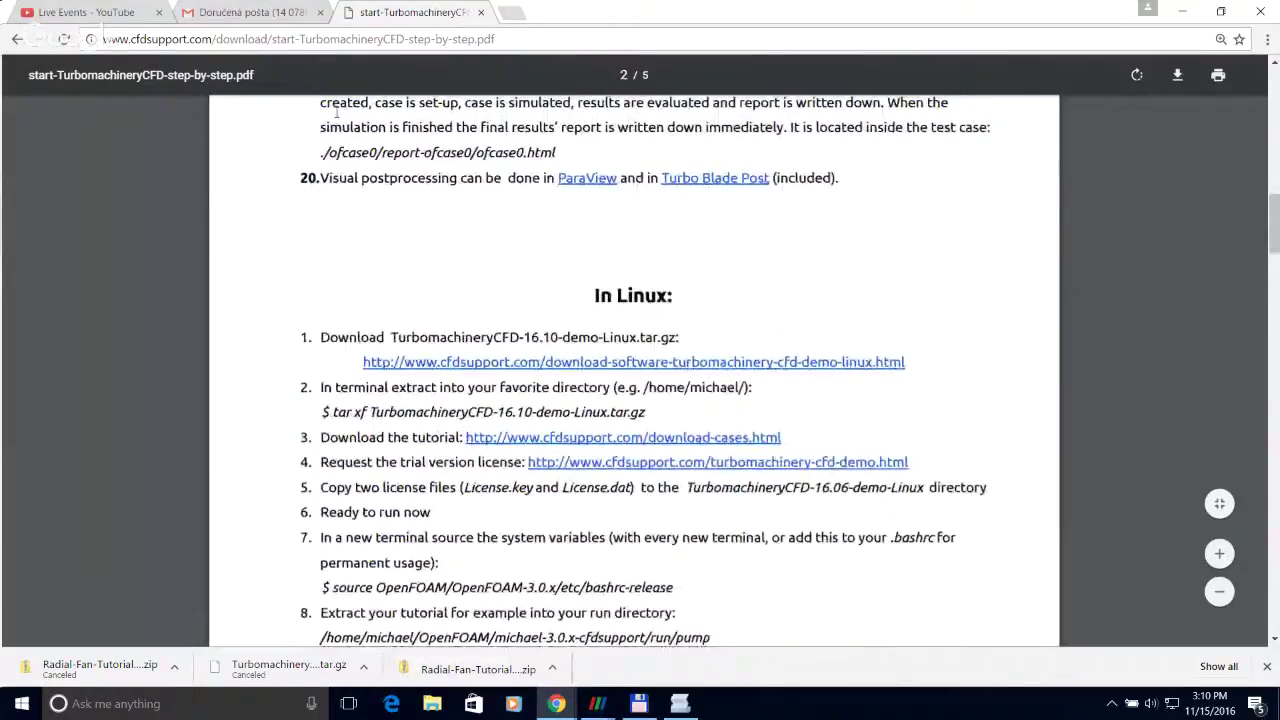
left_click(237, 15)
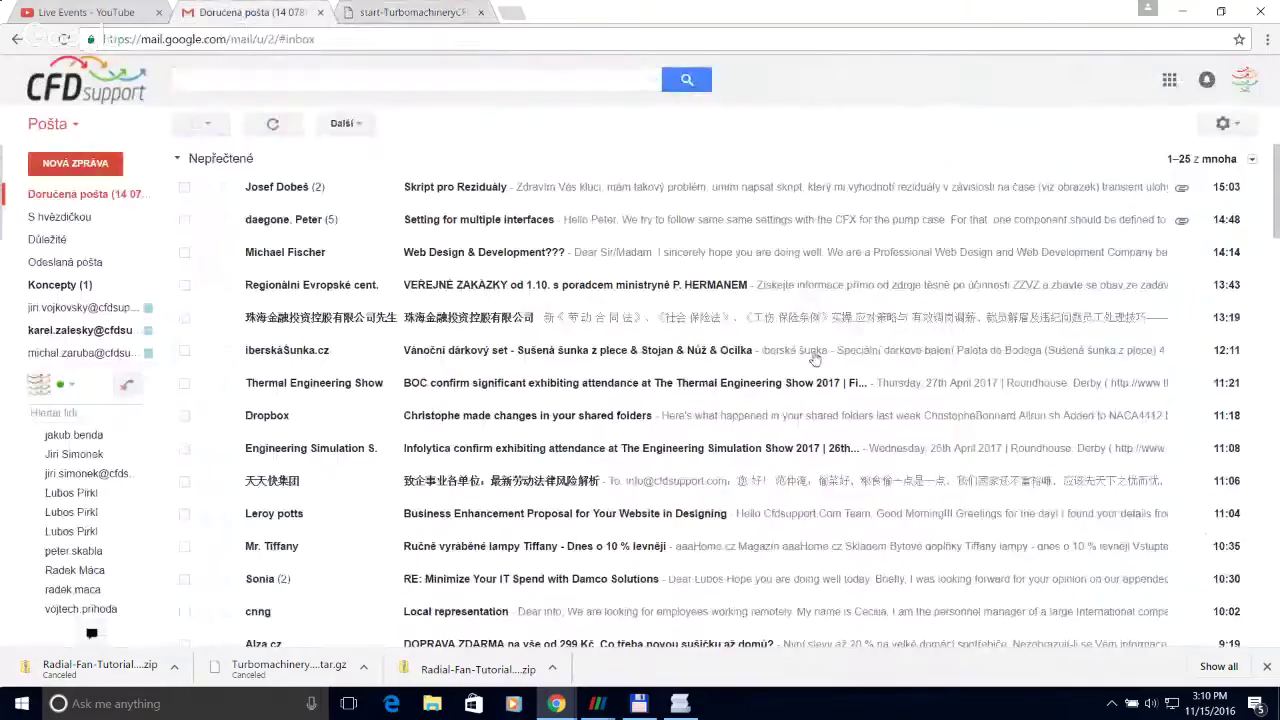
left_click(380, 14)
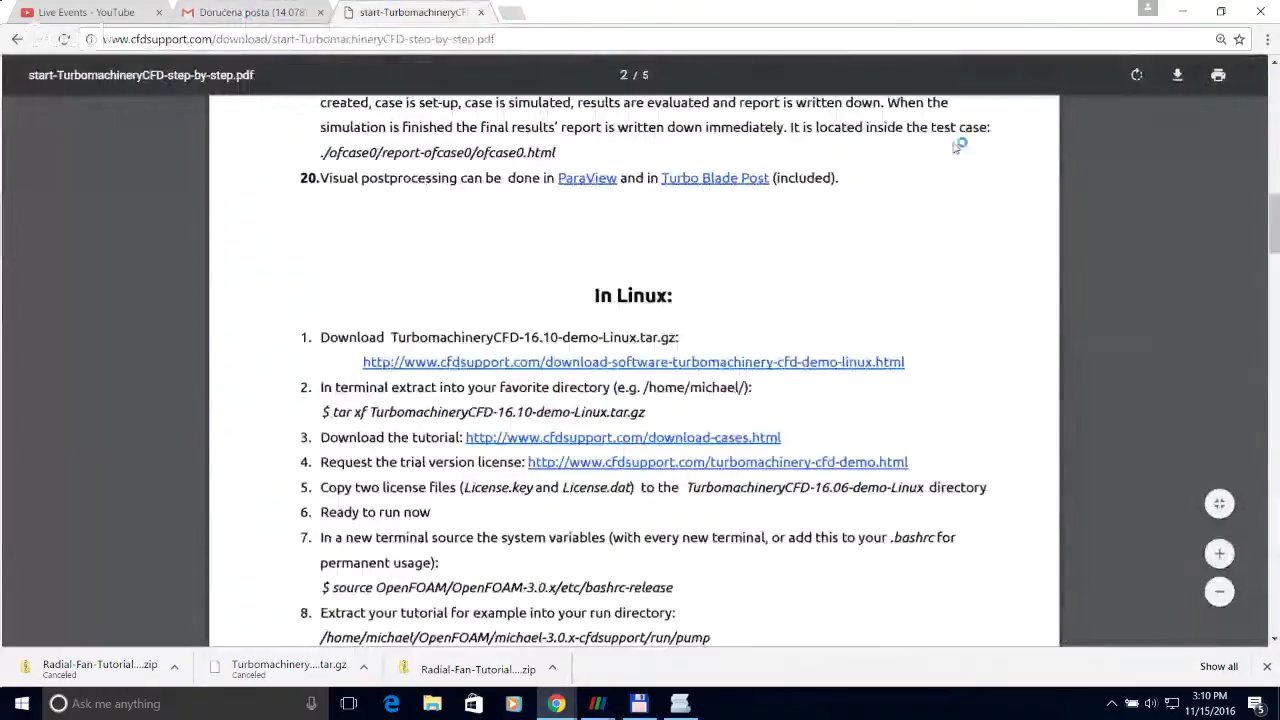
left_click(14, 40)
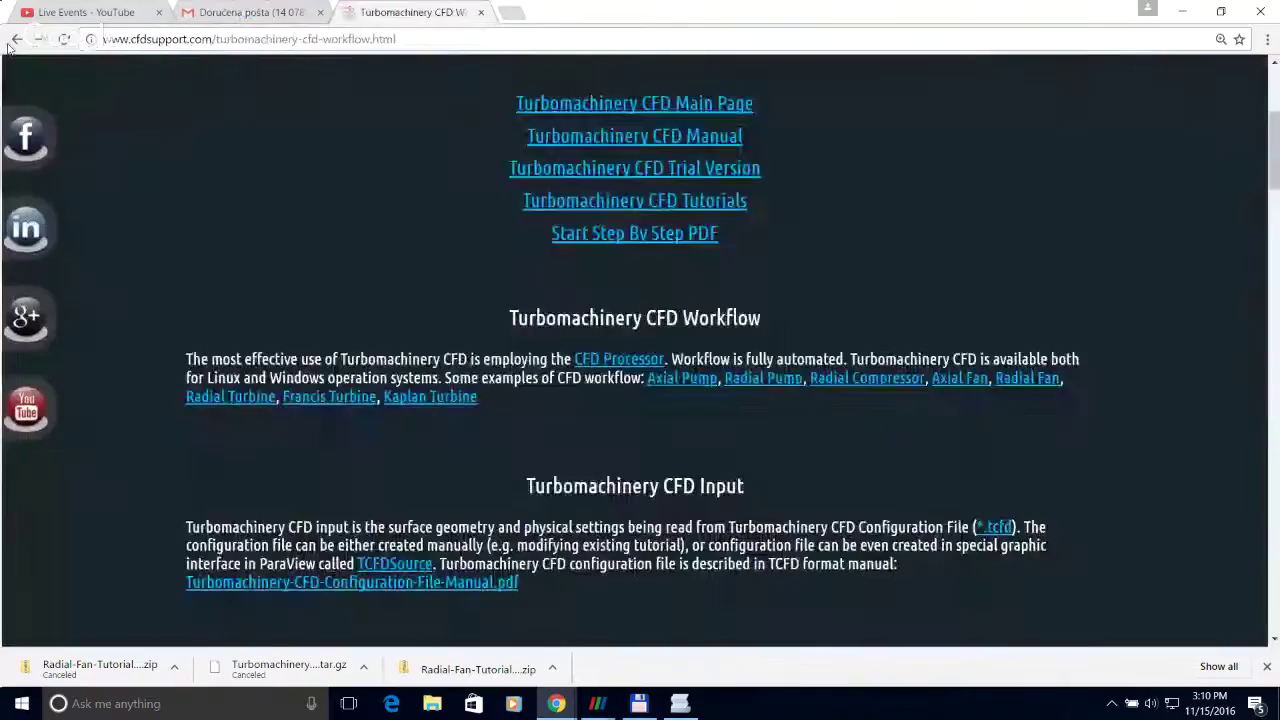
Step: Open Turbomachinery-CFD-Configuration-File-Manual.pdf from the input section and examine its configuration keywords, values and comments
scroll(935, 304, "down", 2)
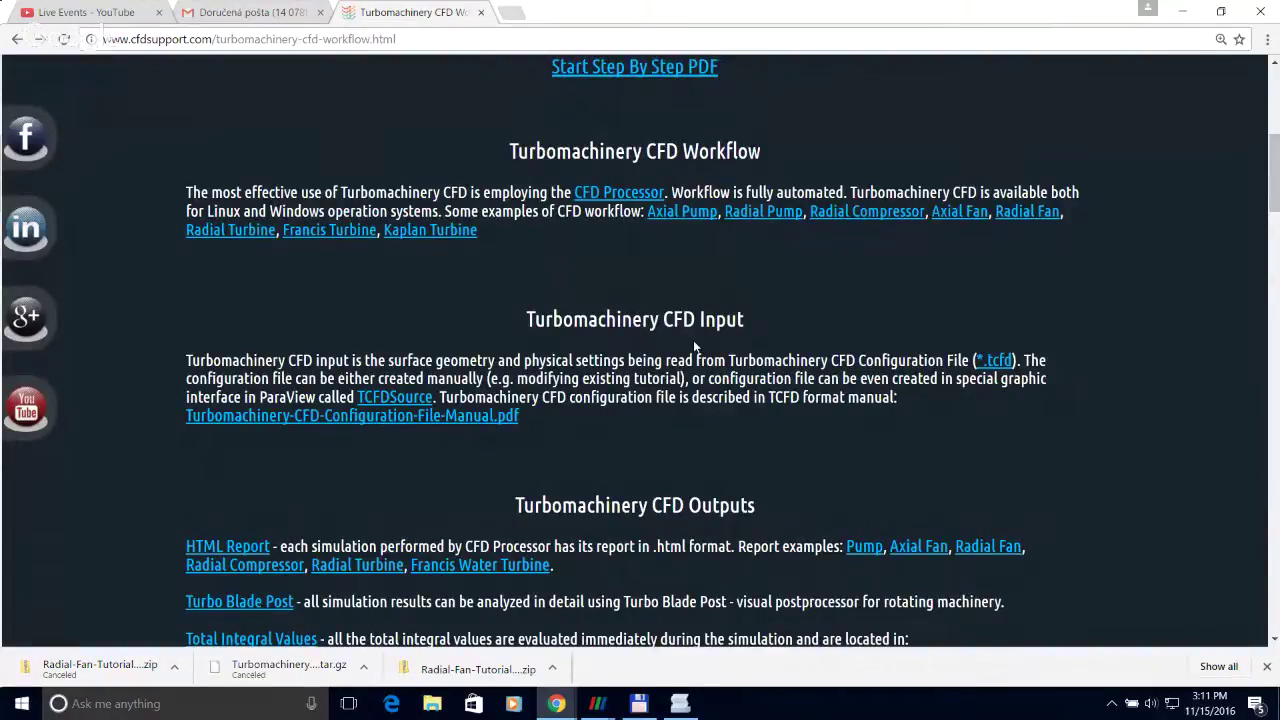
left_click(418, 424)
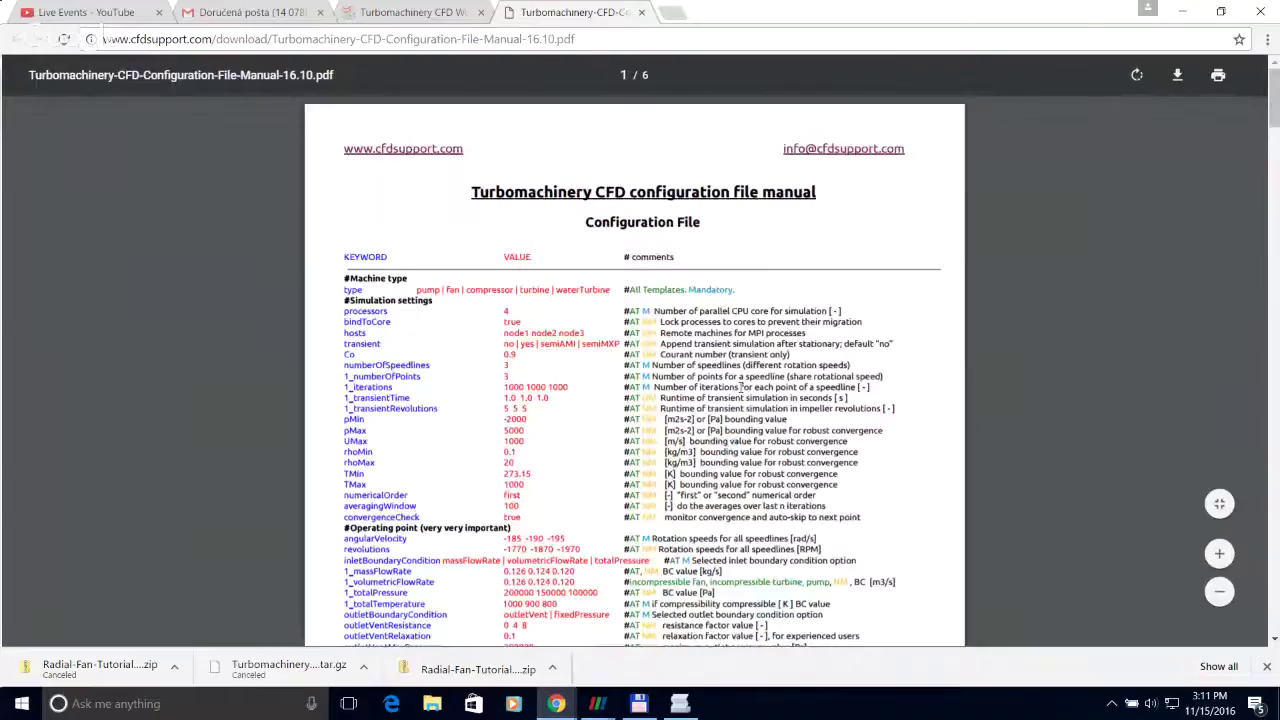
scroll(741, 387, "down", 3)
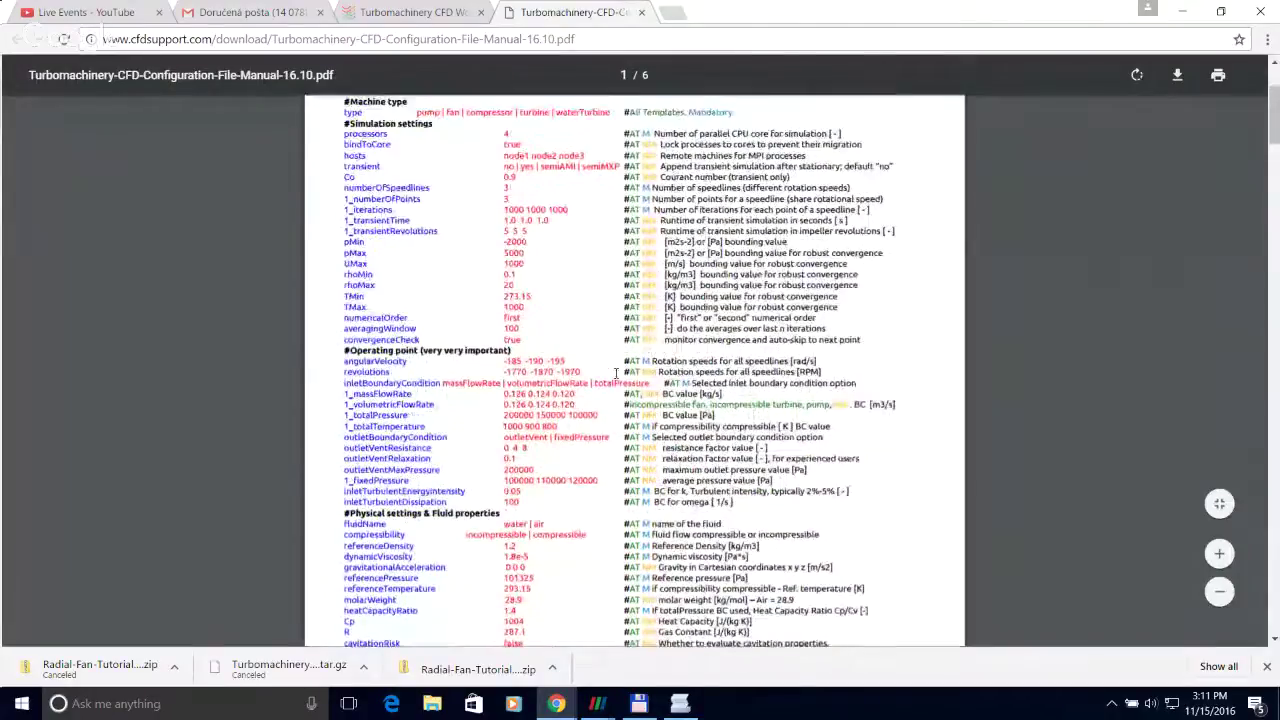
scroll(604, 313, "up", 1)
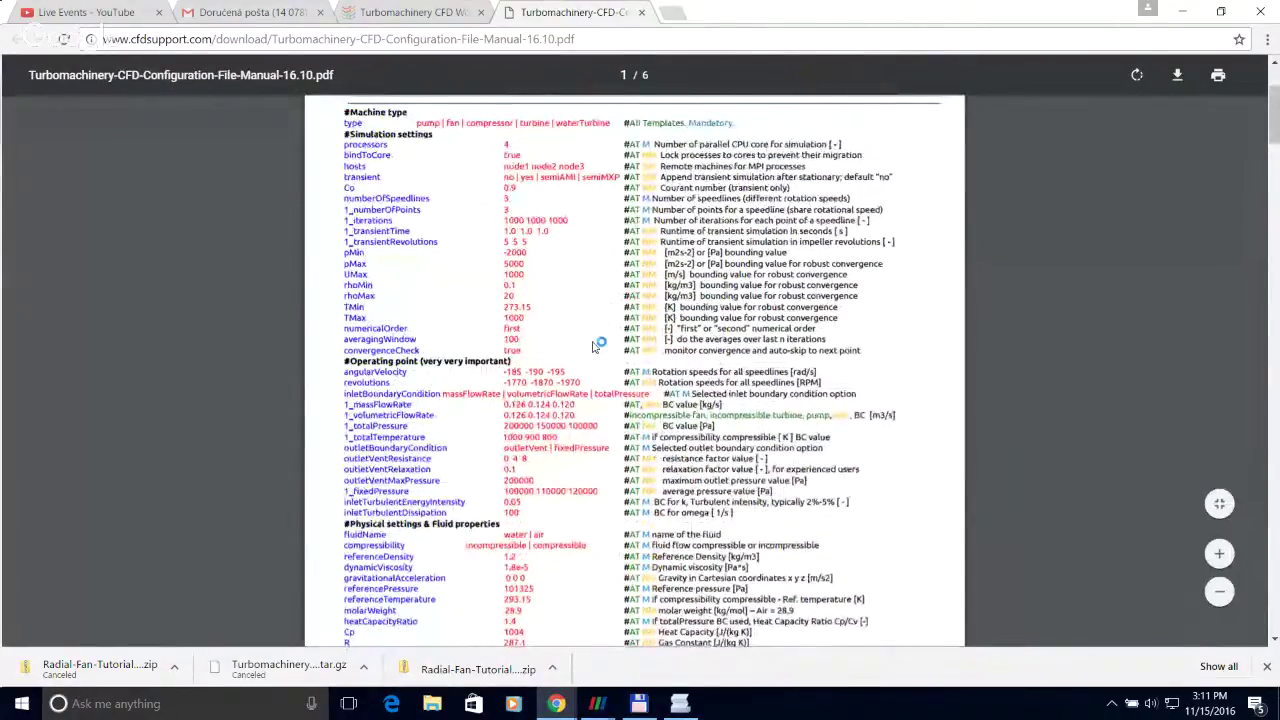
scroll(596, 350, "down", 5)
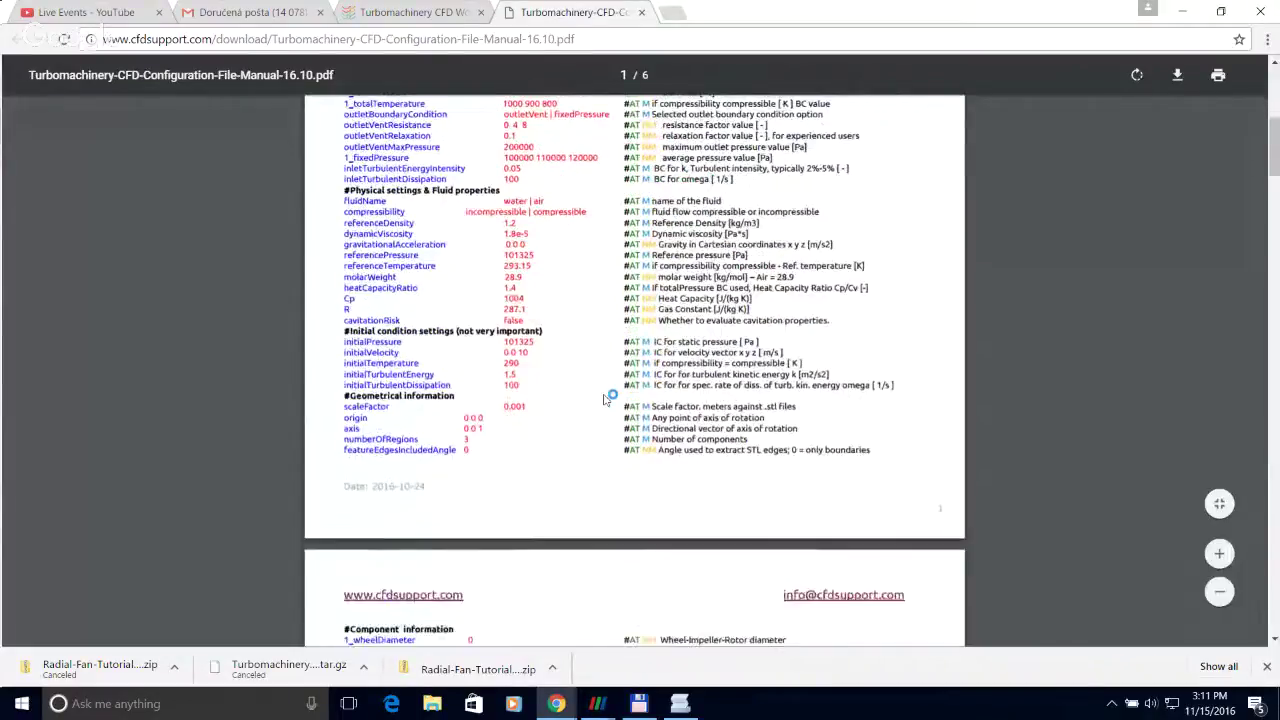
scroll(604, 398, "down", 8)
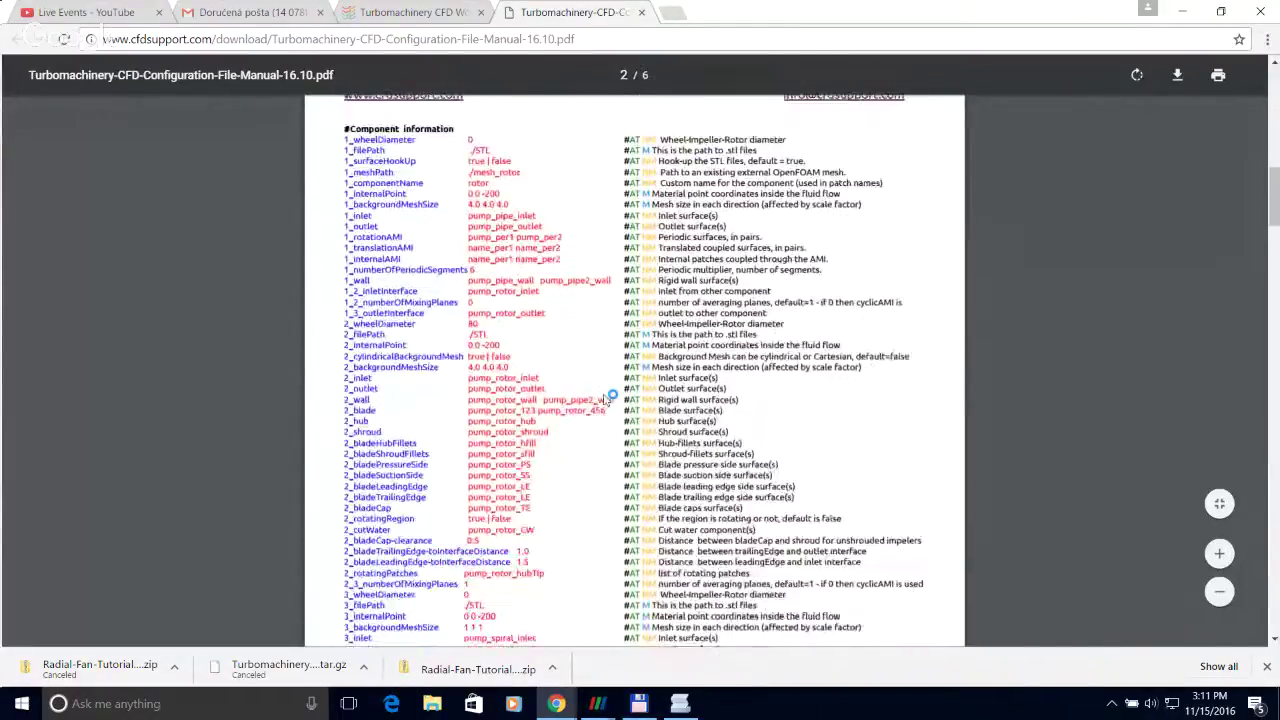
Step: Look through the component and mesh parameters in the configuration manual and bring up the radial-fan-org folder in Total Commander
scroll(604, 398, "down", 8)
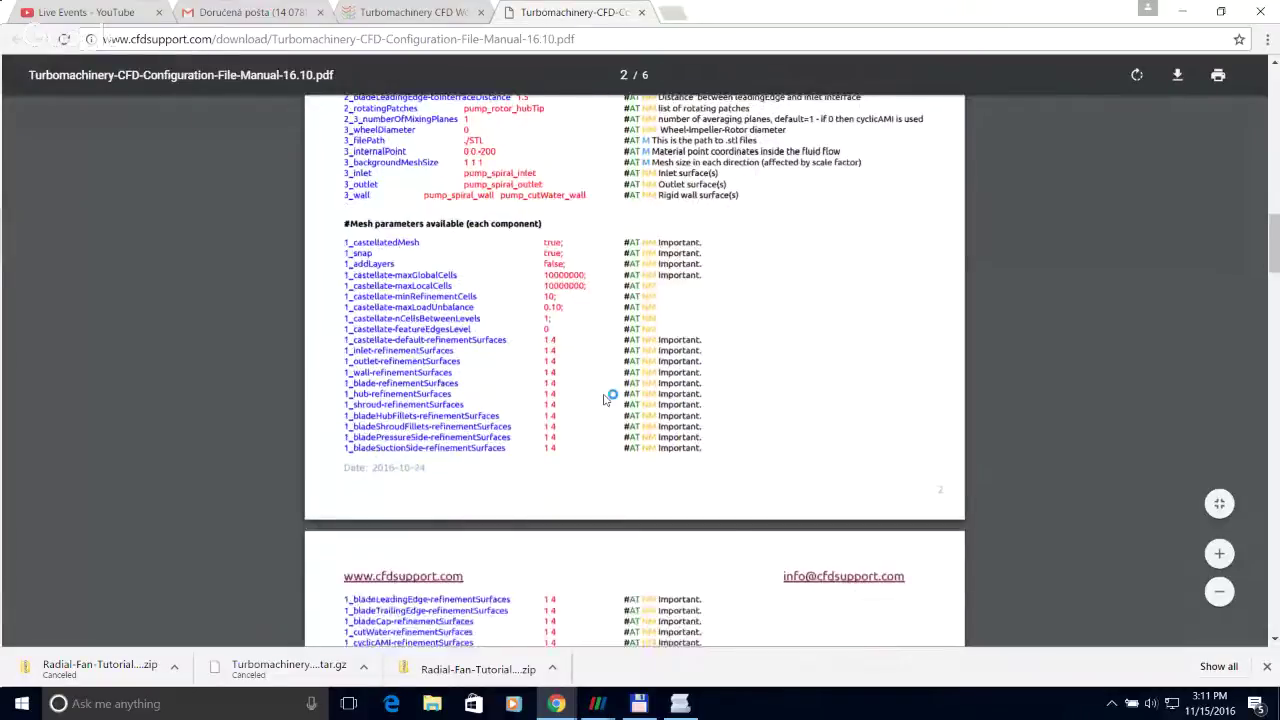
scroll(605, 399, "down", 5)
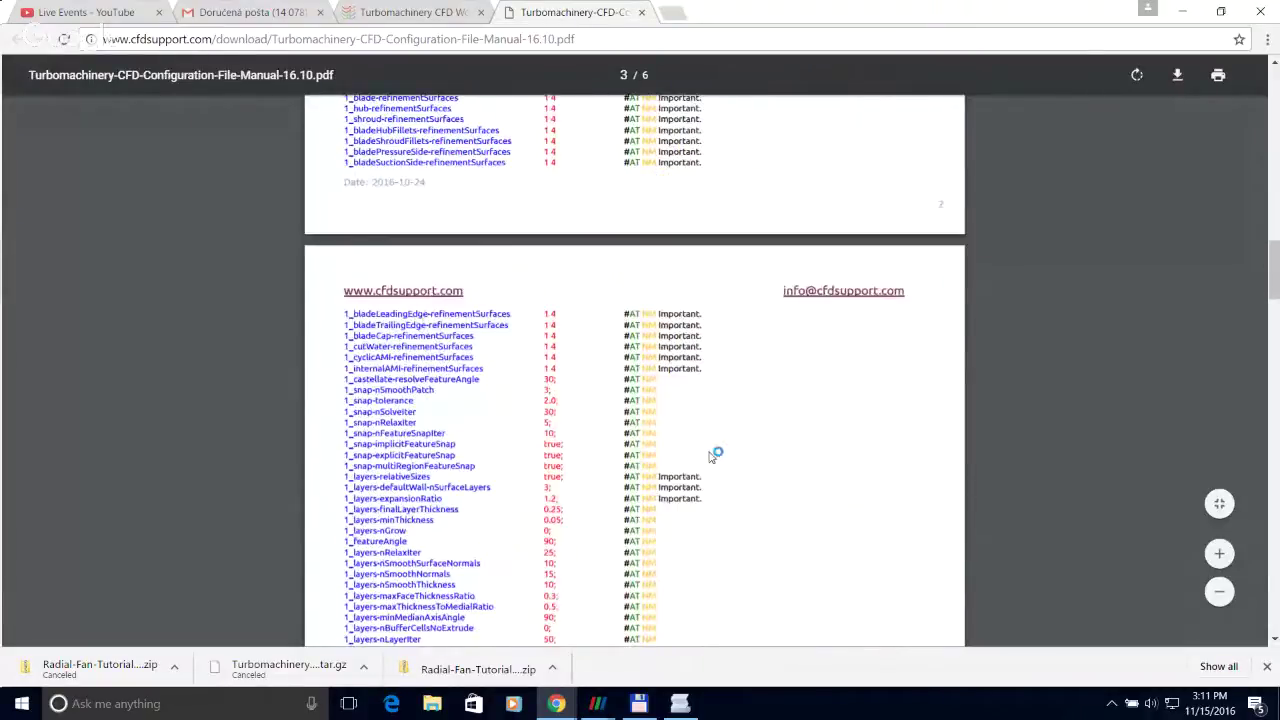
mouse_move(638, 705)
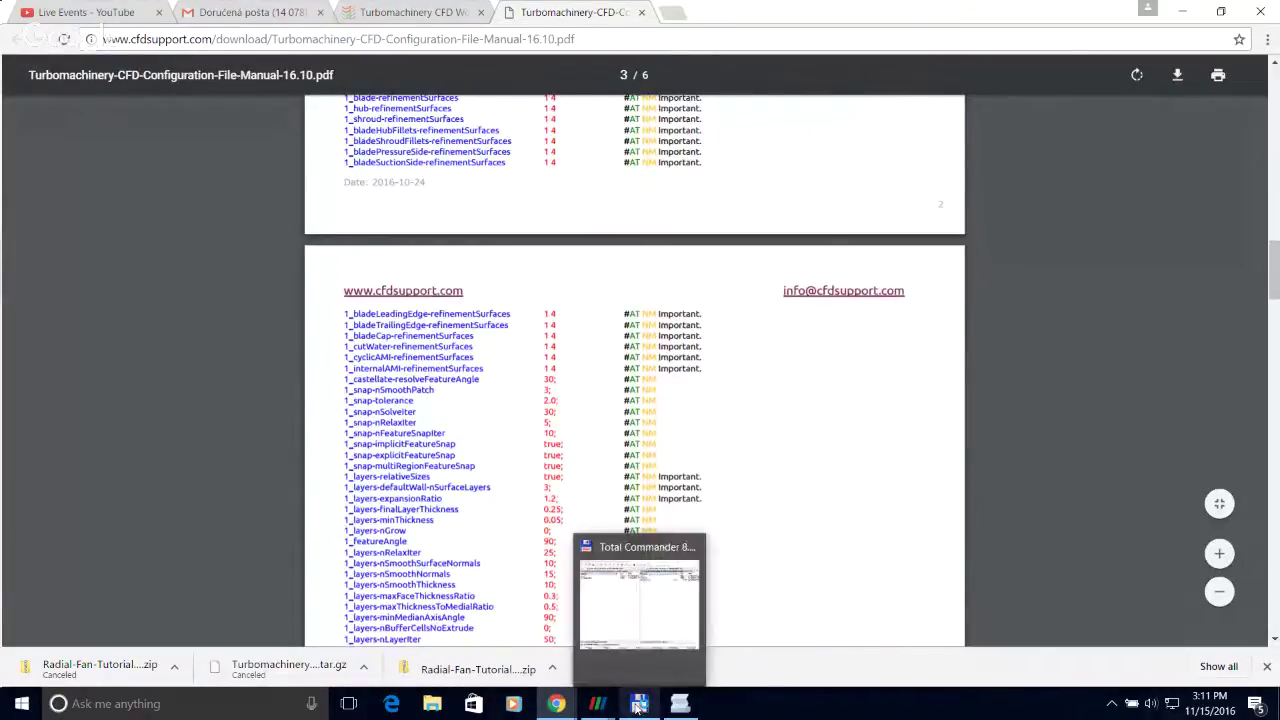
left_click(640, 600)
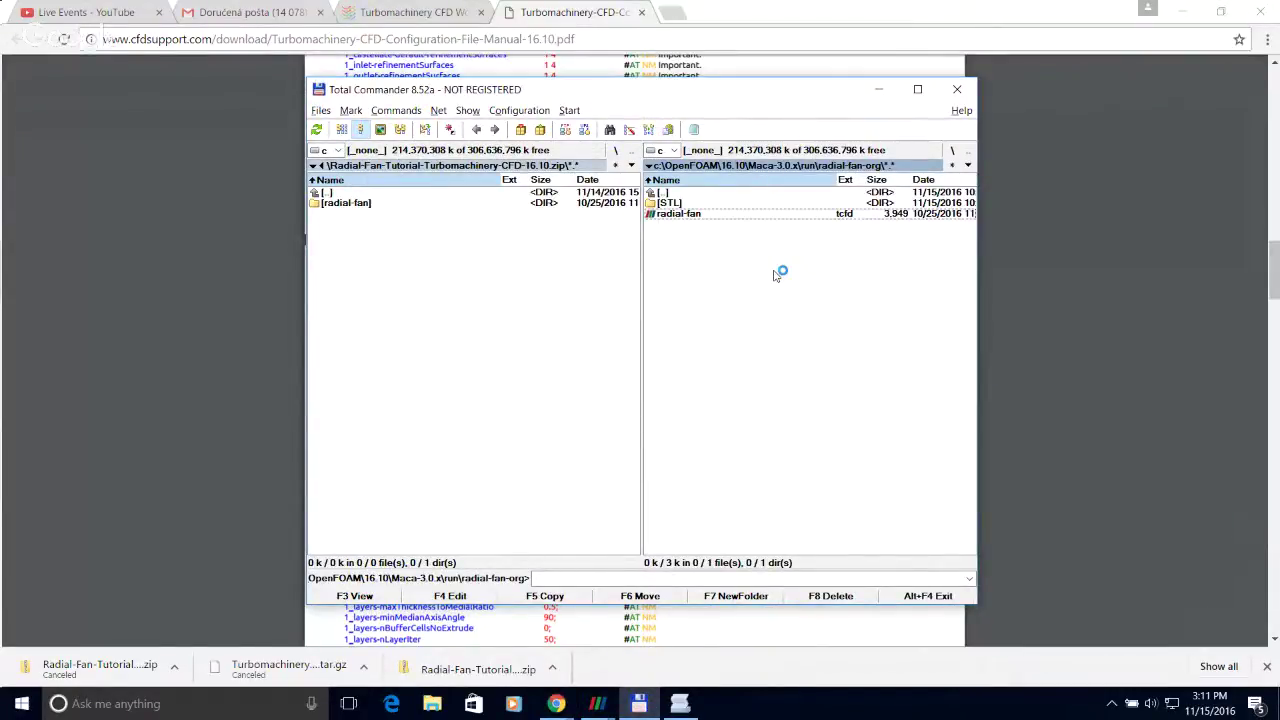
left_click_drag(705, 90, 695, 84)
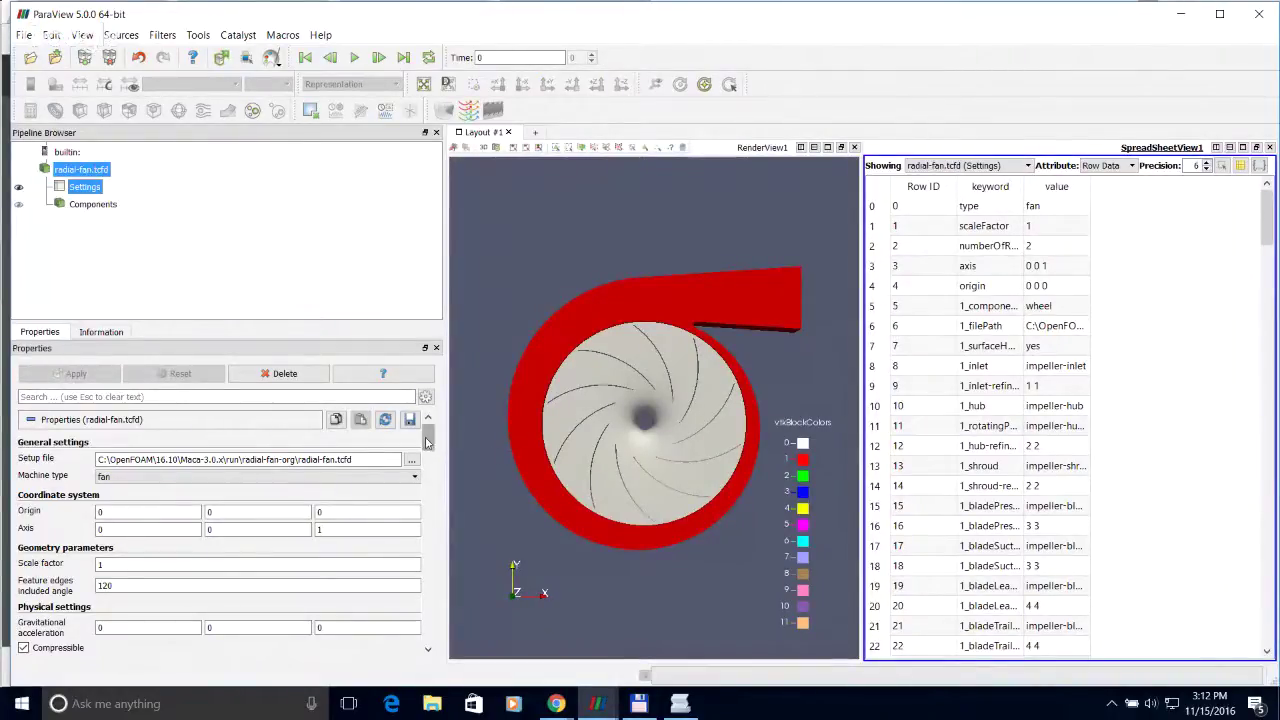
Step: Switch to ParaView and examine the setup file path, machine type, origin and axis in the radial-fan.tcfd properties
mouse_move(430, 443)
left_mouse_down()
mouse_move(419, 590)
mouse_move(418, 432)
left_mouse_up()
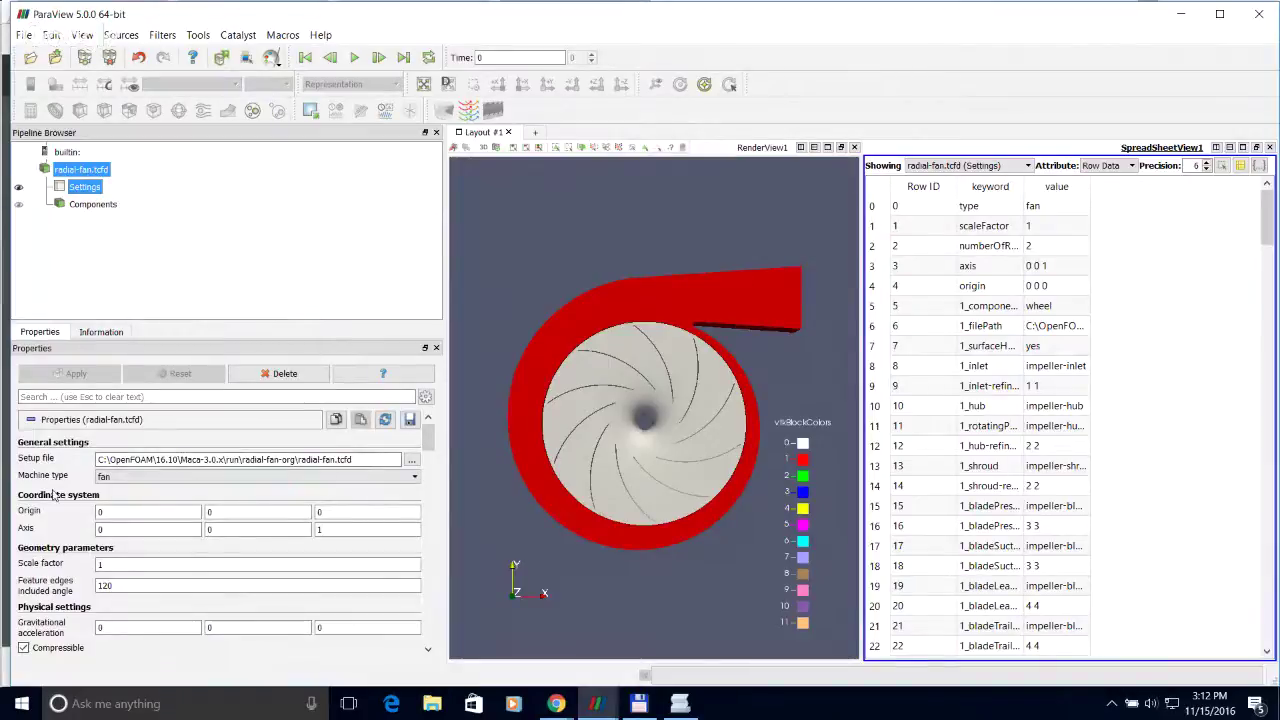
left_click(238, 461)
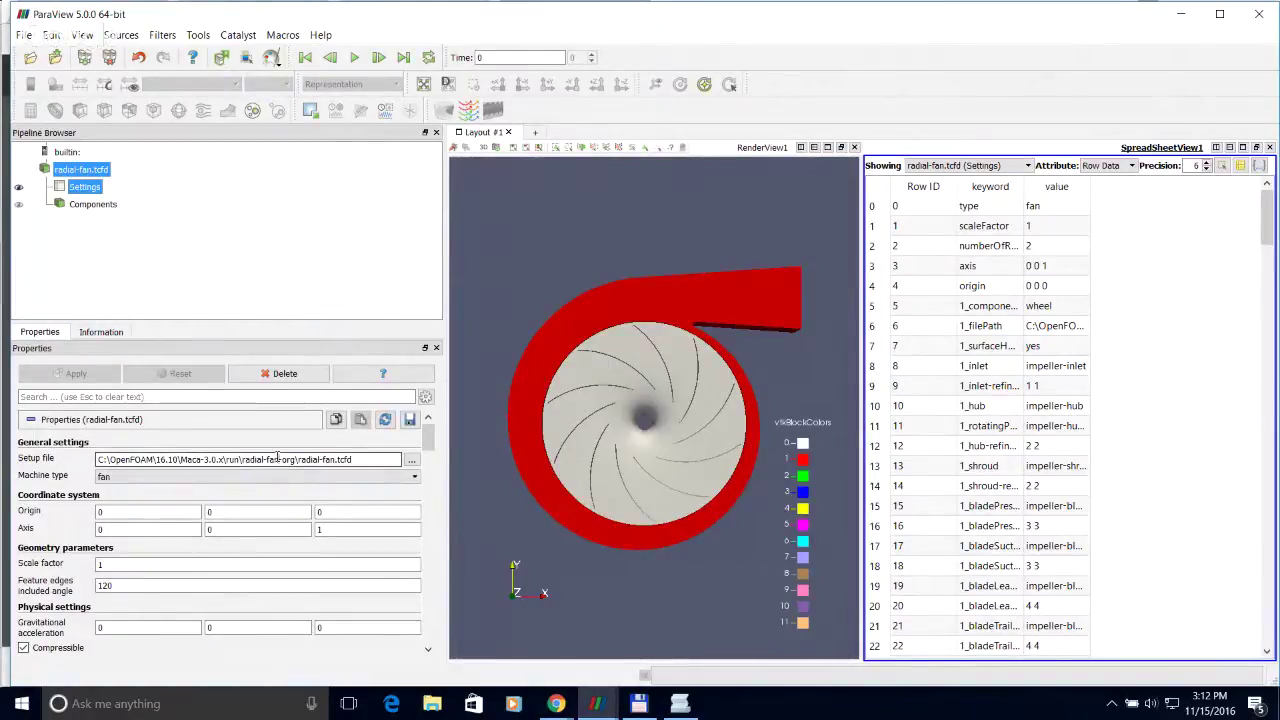
left_click(279, 459)
left_click_drag(296, 459, 356, 461)
left_click_drag(428, 436, 428, 447)
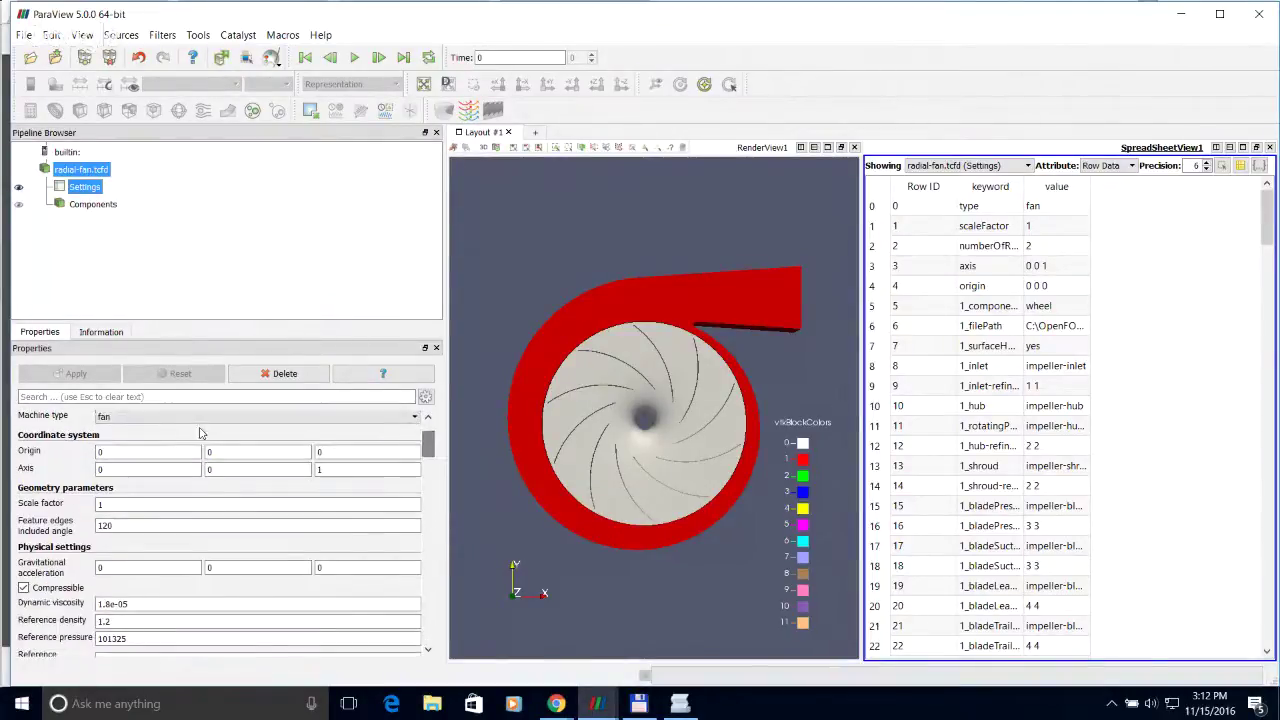
left_click(97, 468)
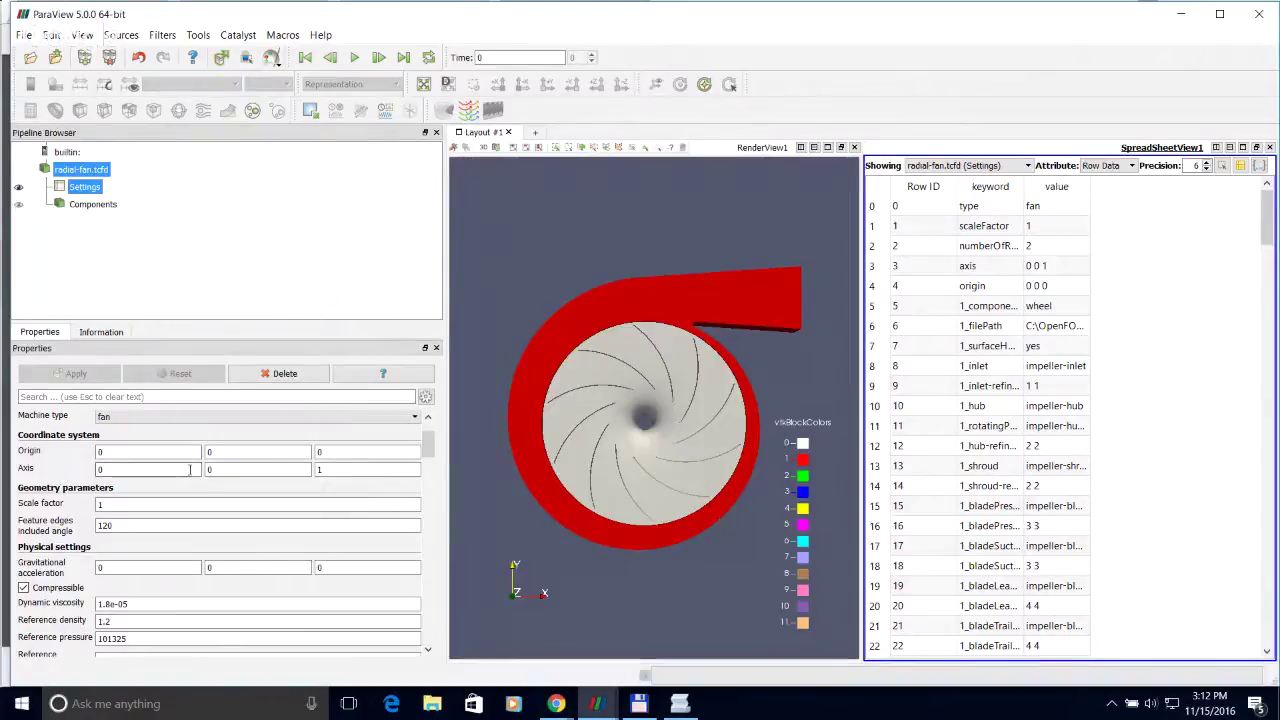
Step: Examine the geometry parameters and physical settings of radial-fan.tcfd, including the available fluid name options
scroll(428, 448, "down", 3)
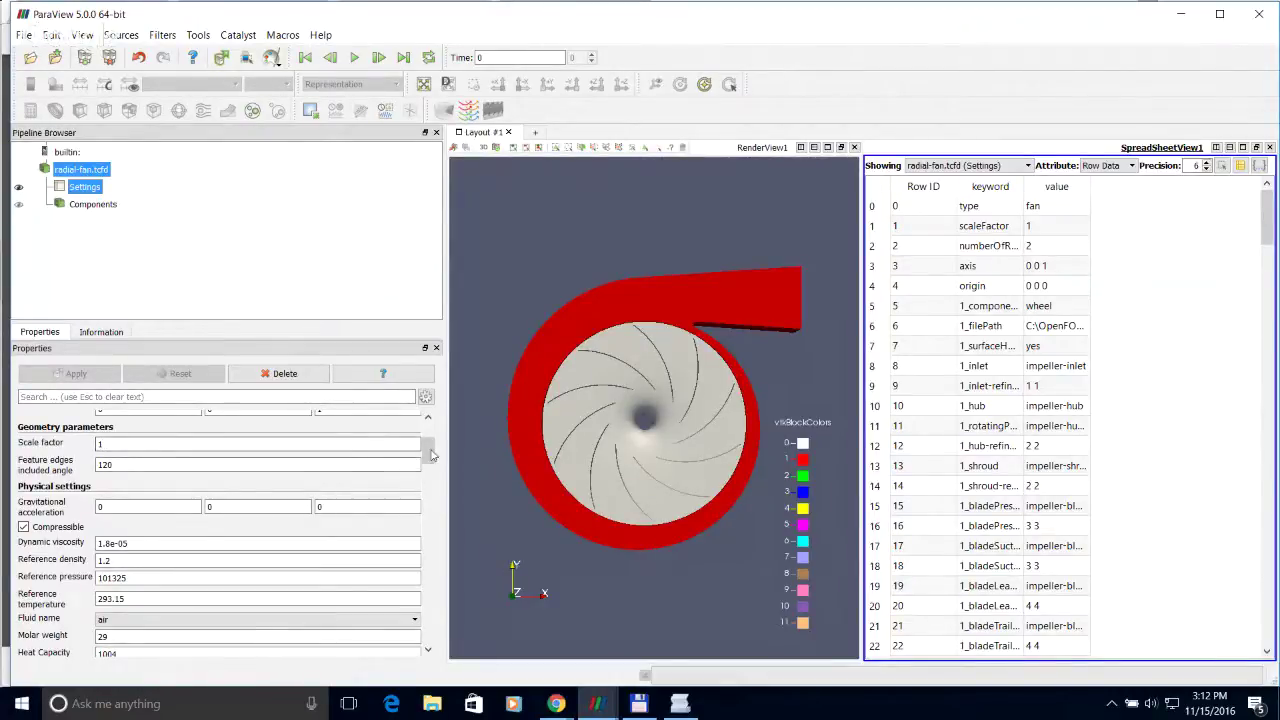
scroll(427, 455, "down", 1)
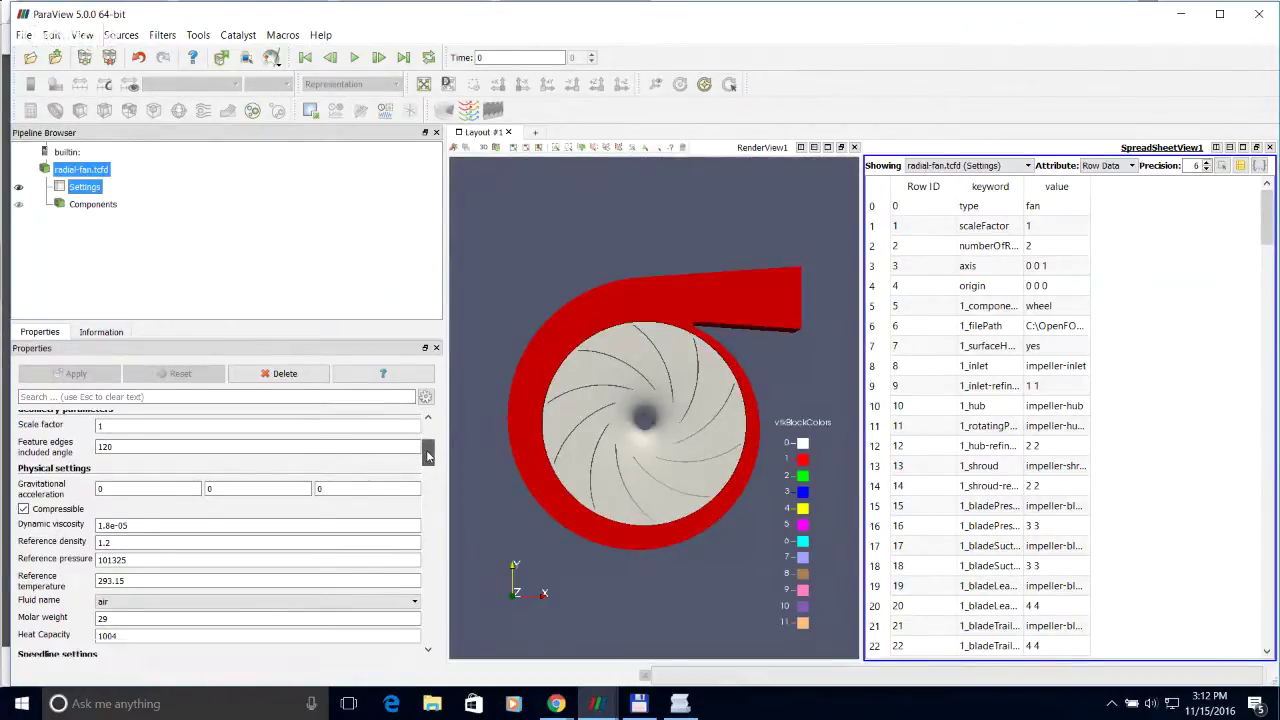
left_click_drag(427, 455, 427, 452)
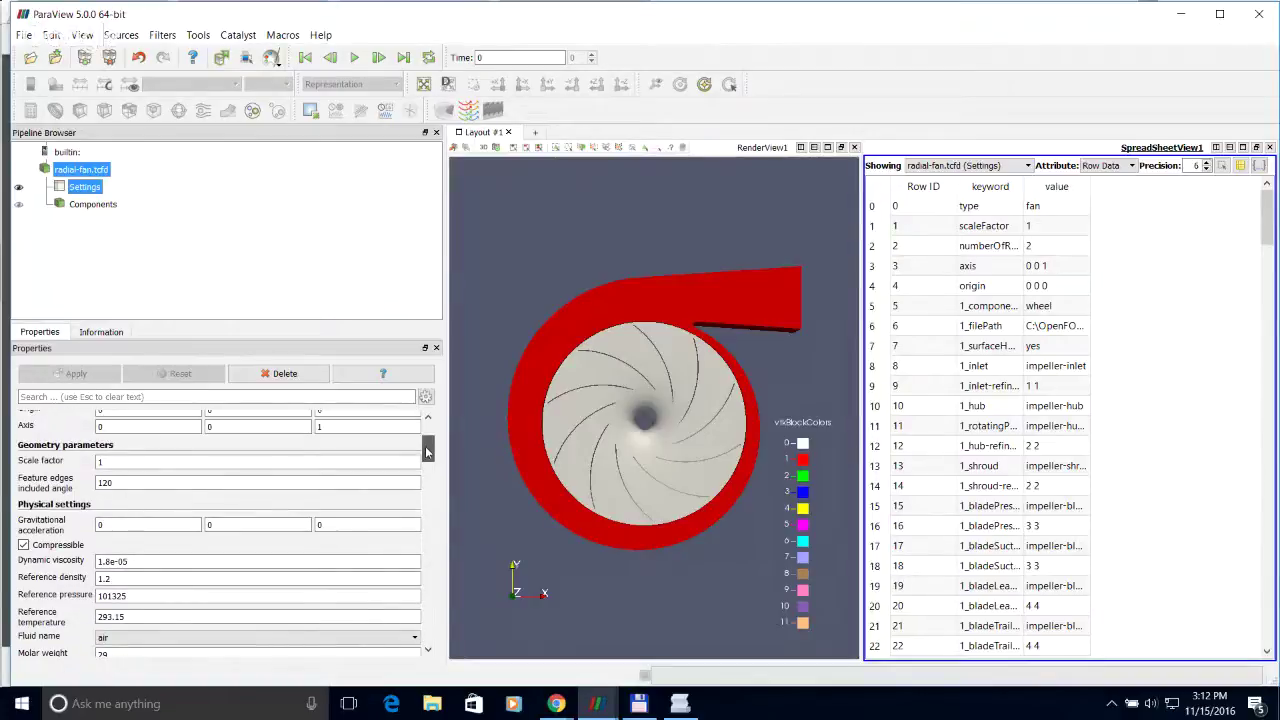
scroll(427, 452, "down", 2)
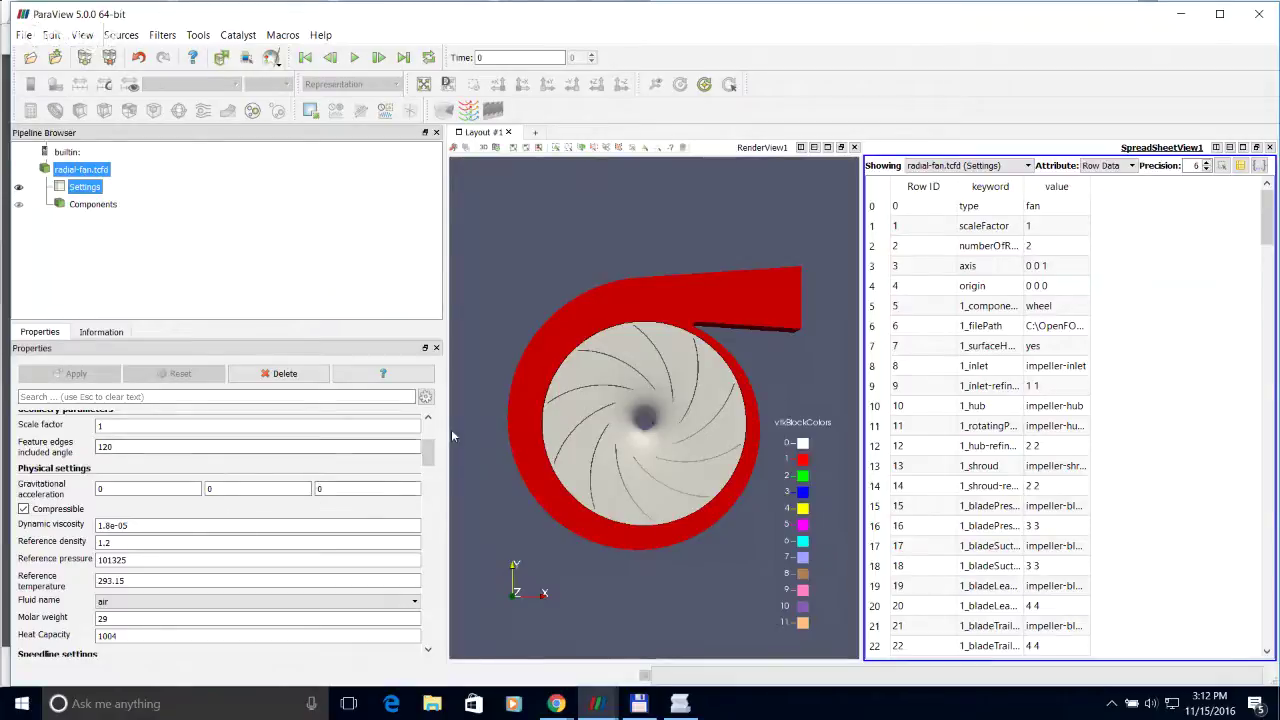
scroll(428, 457, "down", 2)
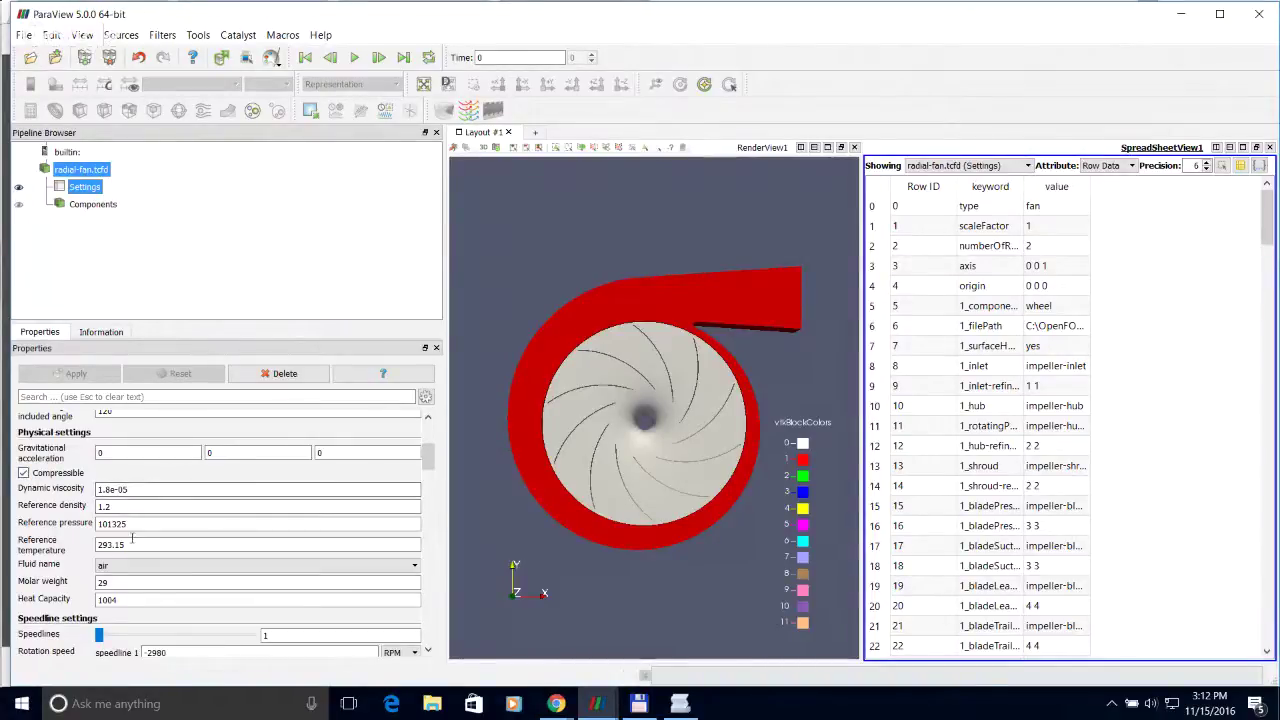
scroll(430, 455, "down", 2)
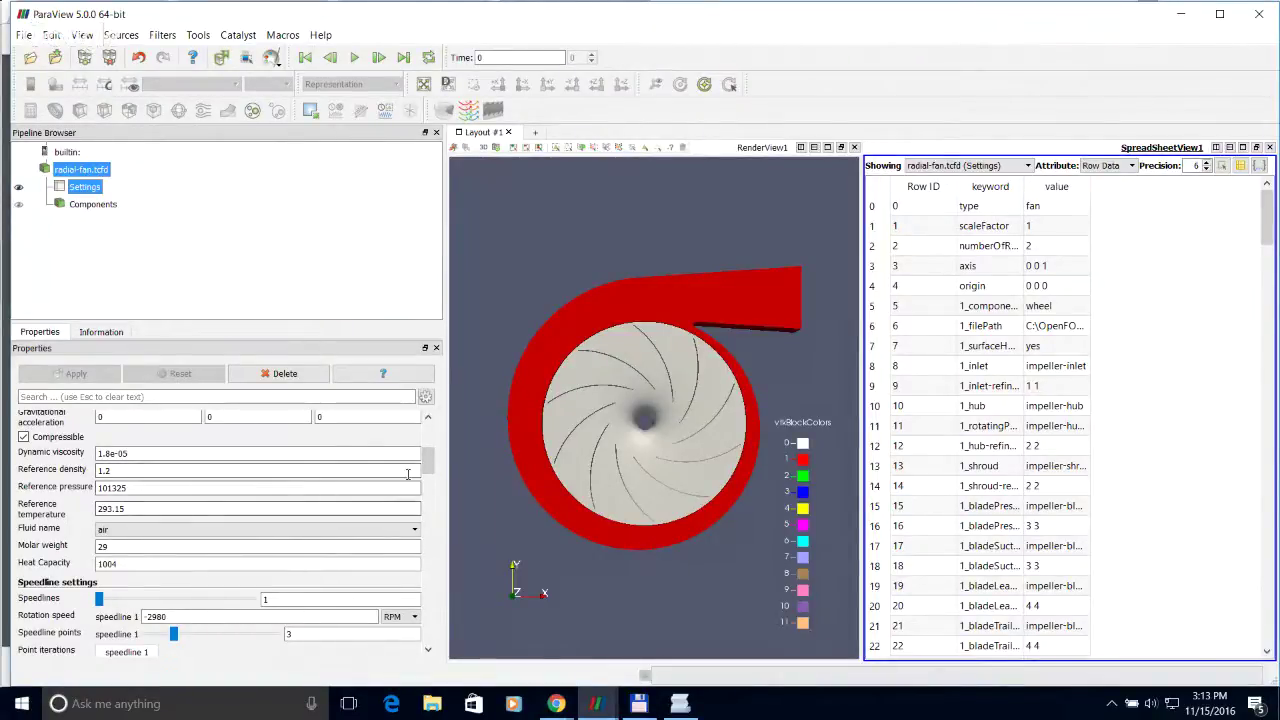
scroll(431, 459, "down", 3)
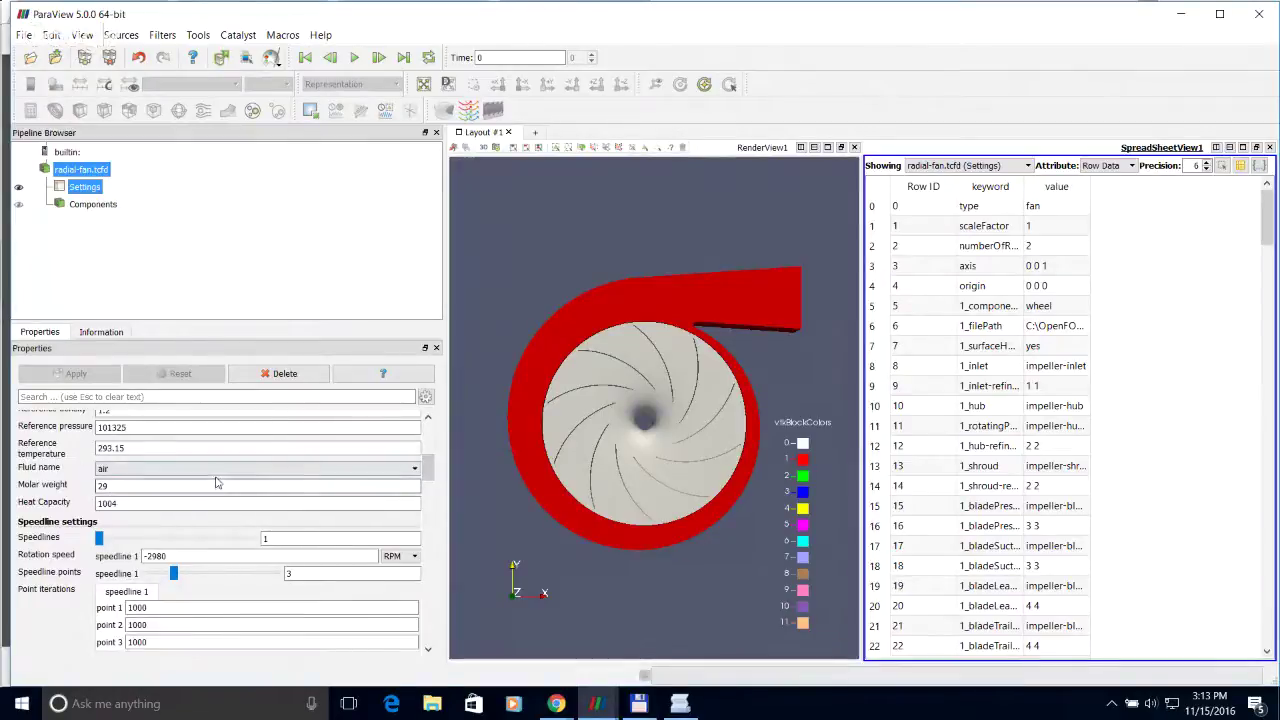
left_click(268, 468)
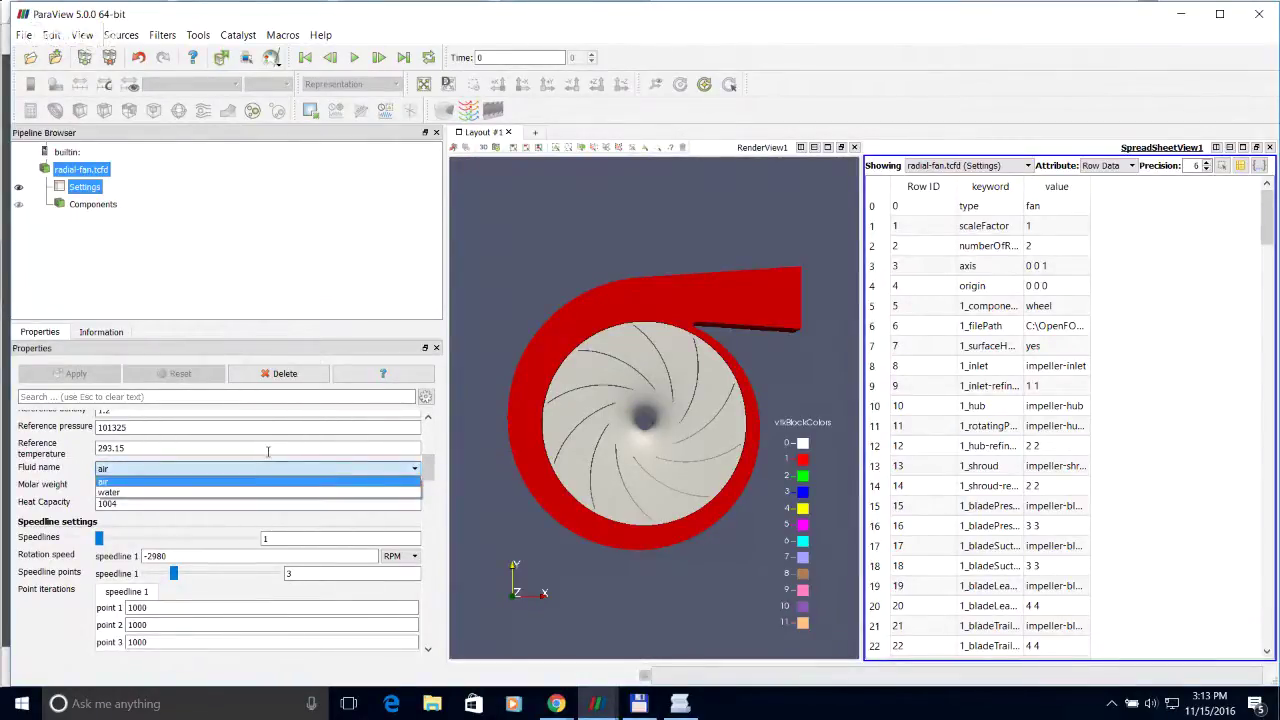
left_click(268, 452)
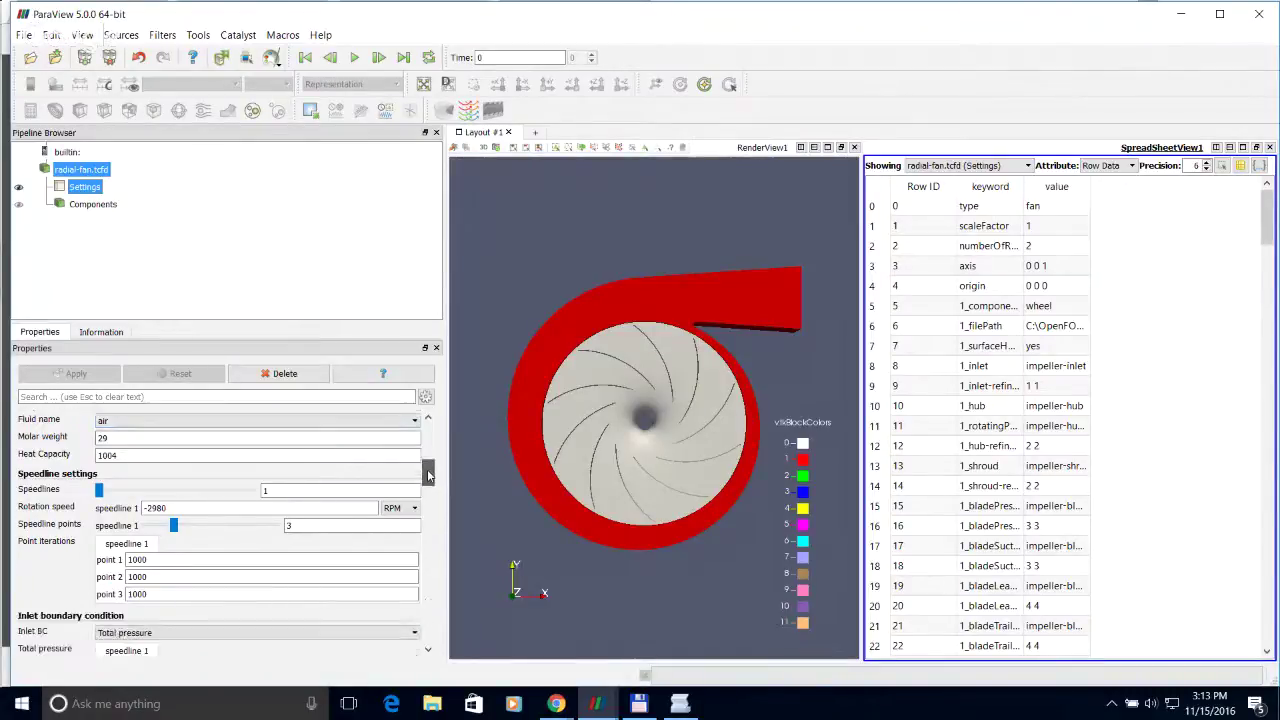
Step: Examine the speedline settings, covering the number of speedlines, rotation speed, speedline points and point iterations
scroll(424, 481, "down", 1)
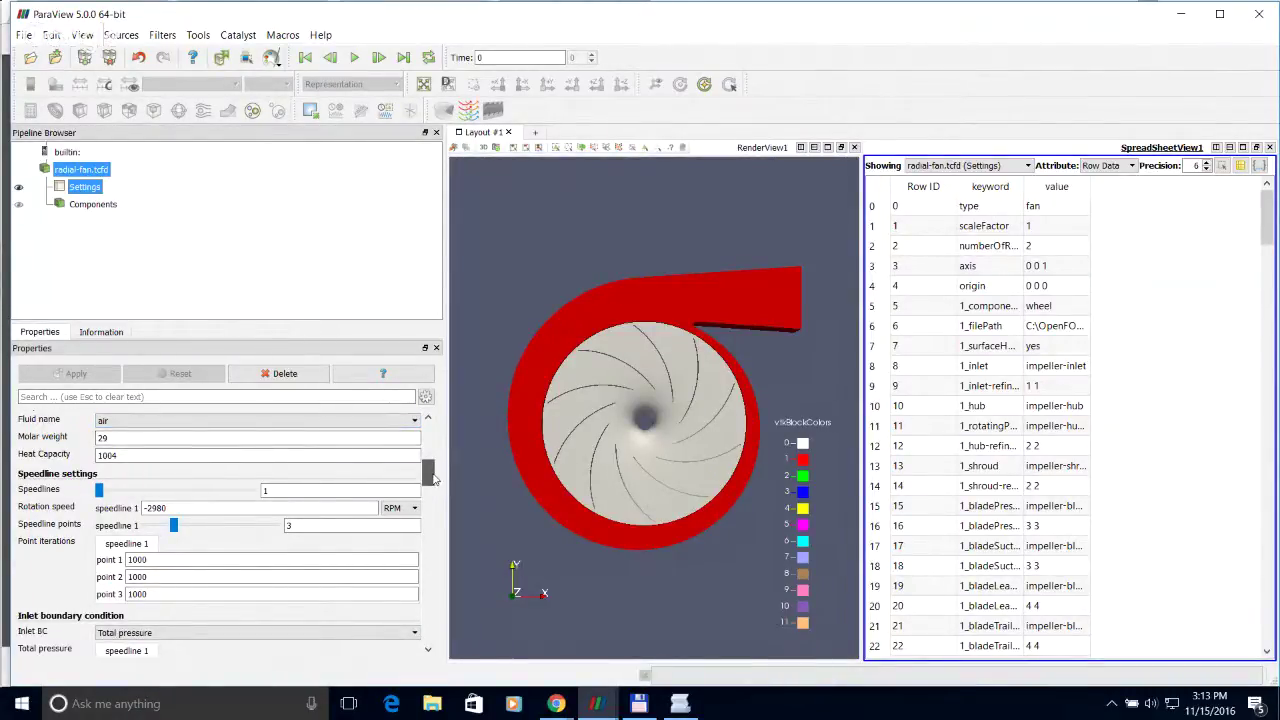
scroll(430, 484, "down", 1)
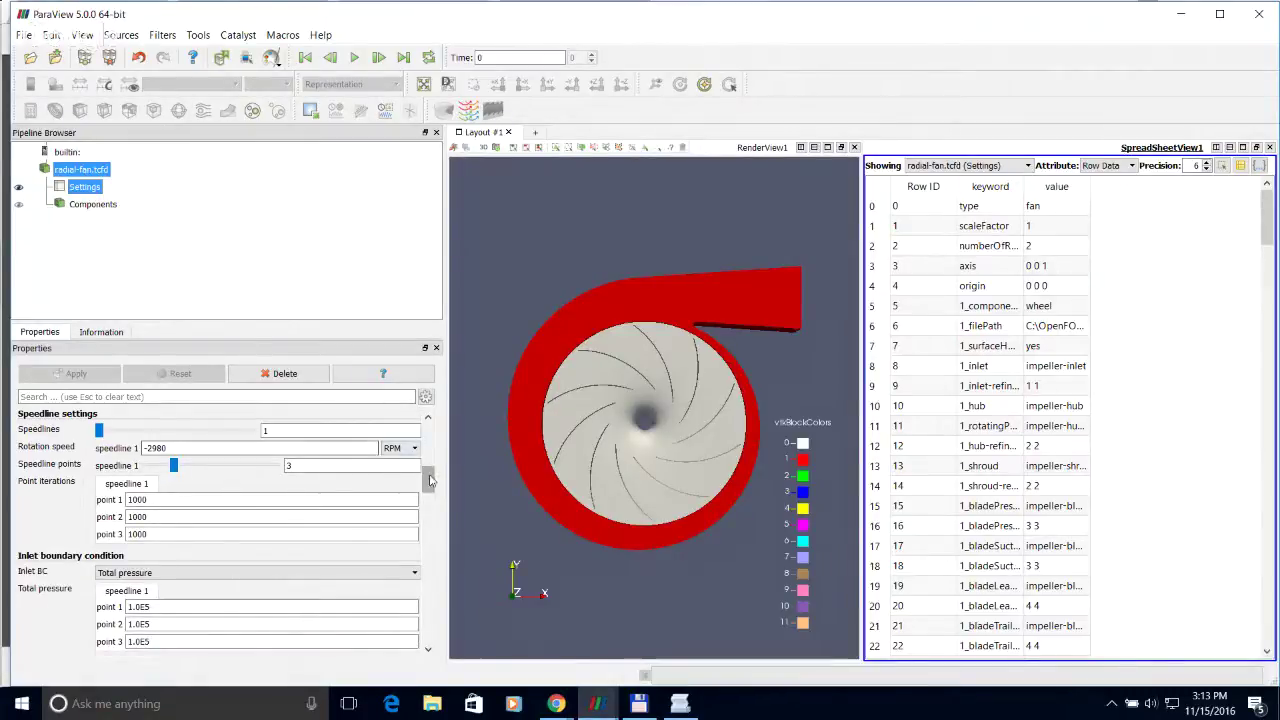
left_click_drag(430, 484, 428, 477)
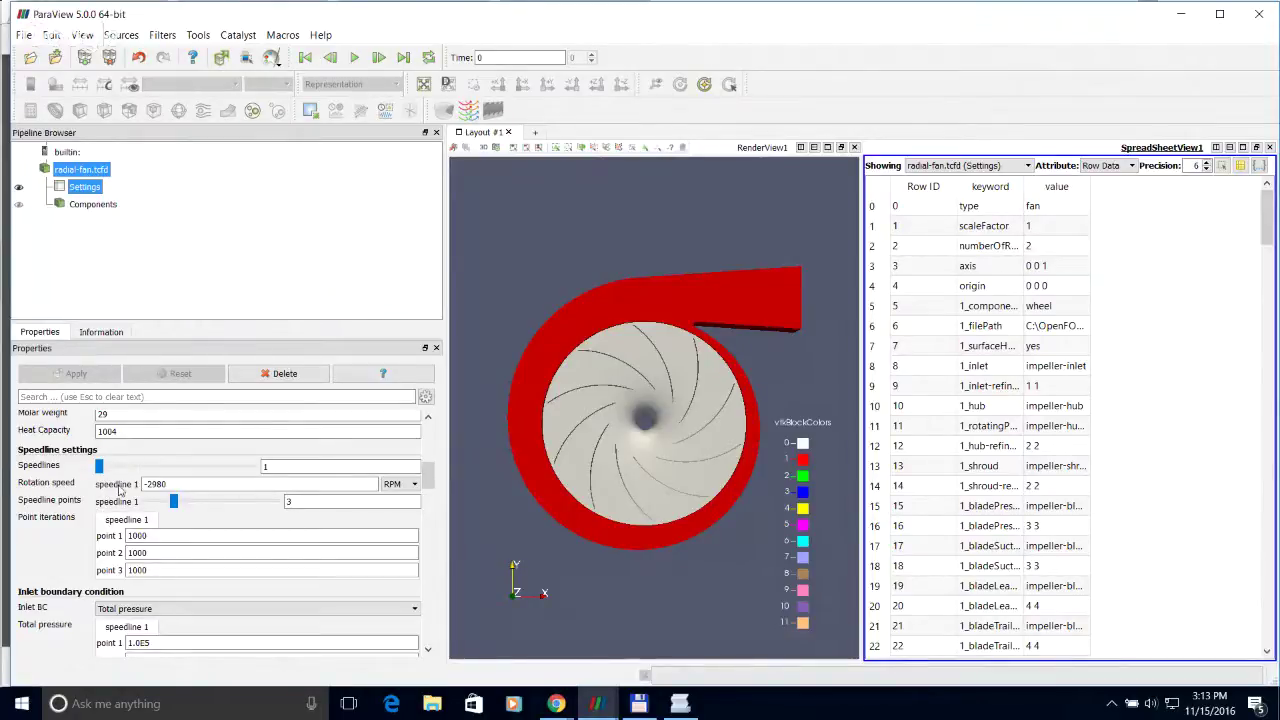
left_click(160, 484)
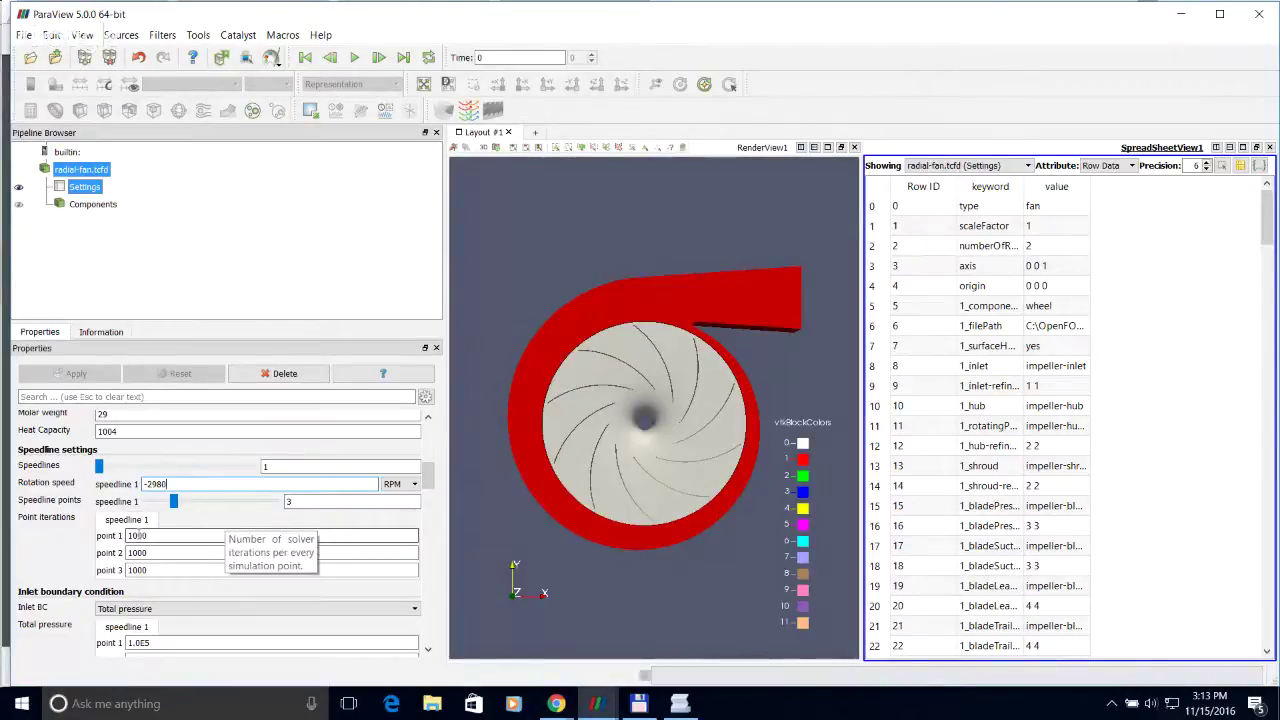
left_click_drag(427, 470, 427, 481)
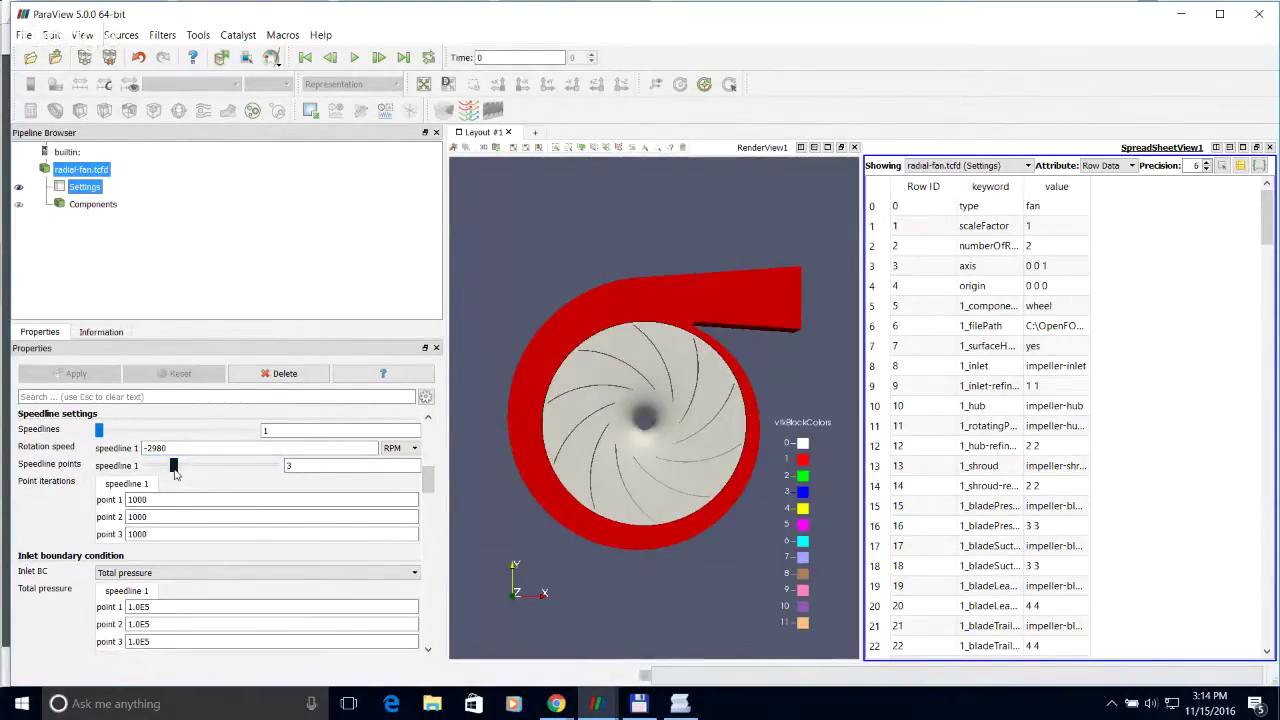
mouse_move(190, 484)
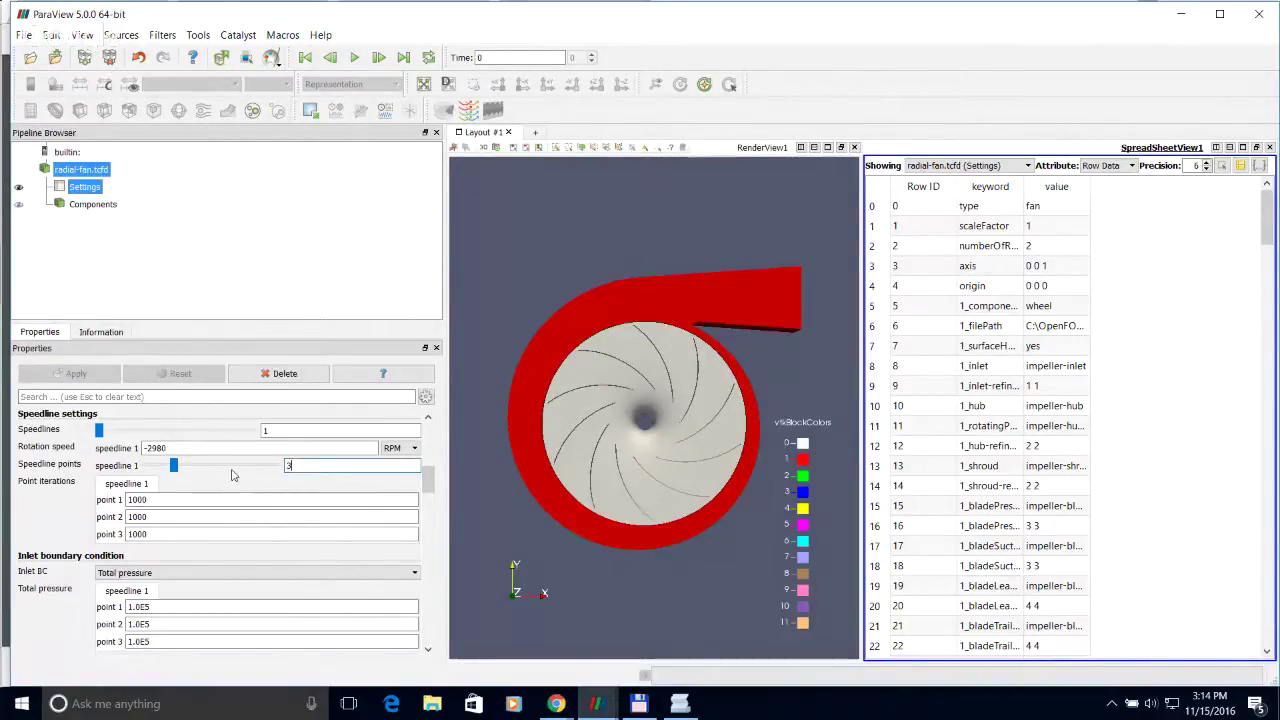
mouse_move(300, 466)
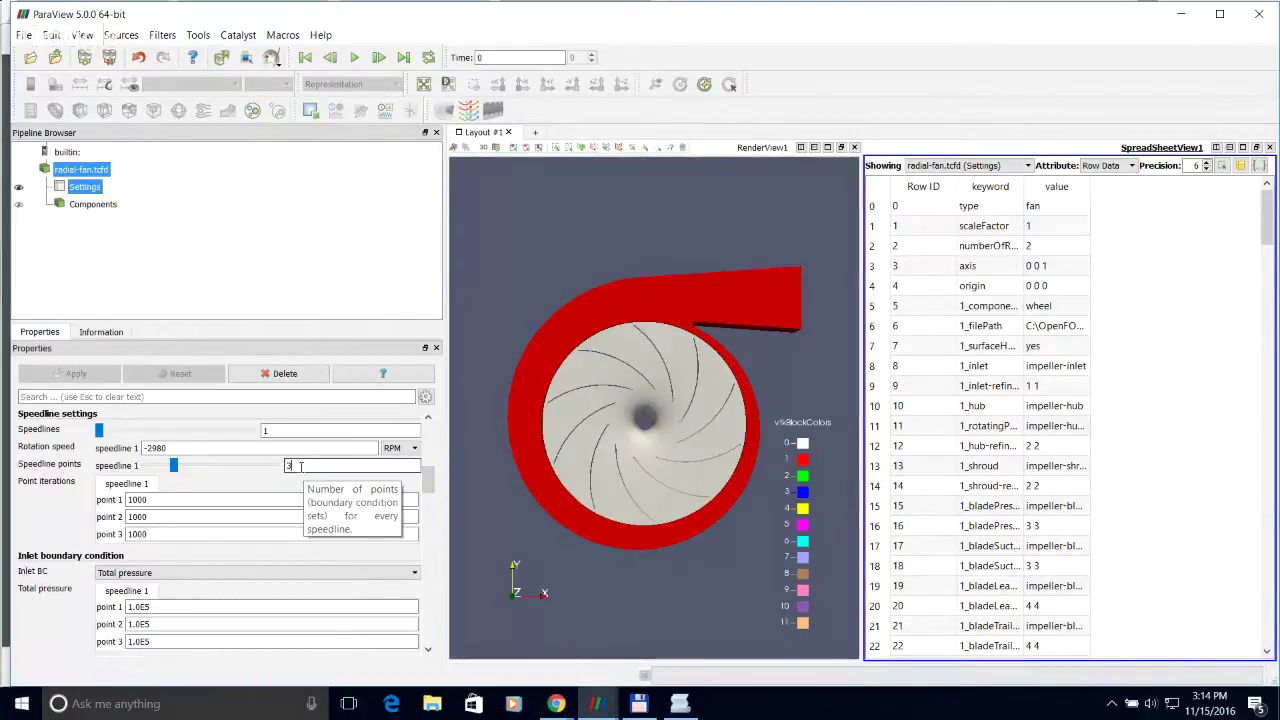
left_click(300, 466)
double_click(149, 501)
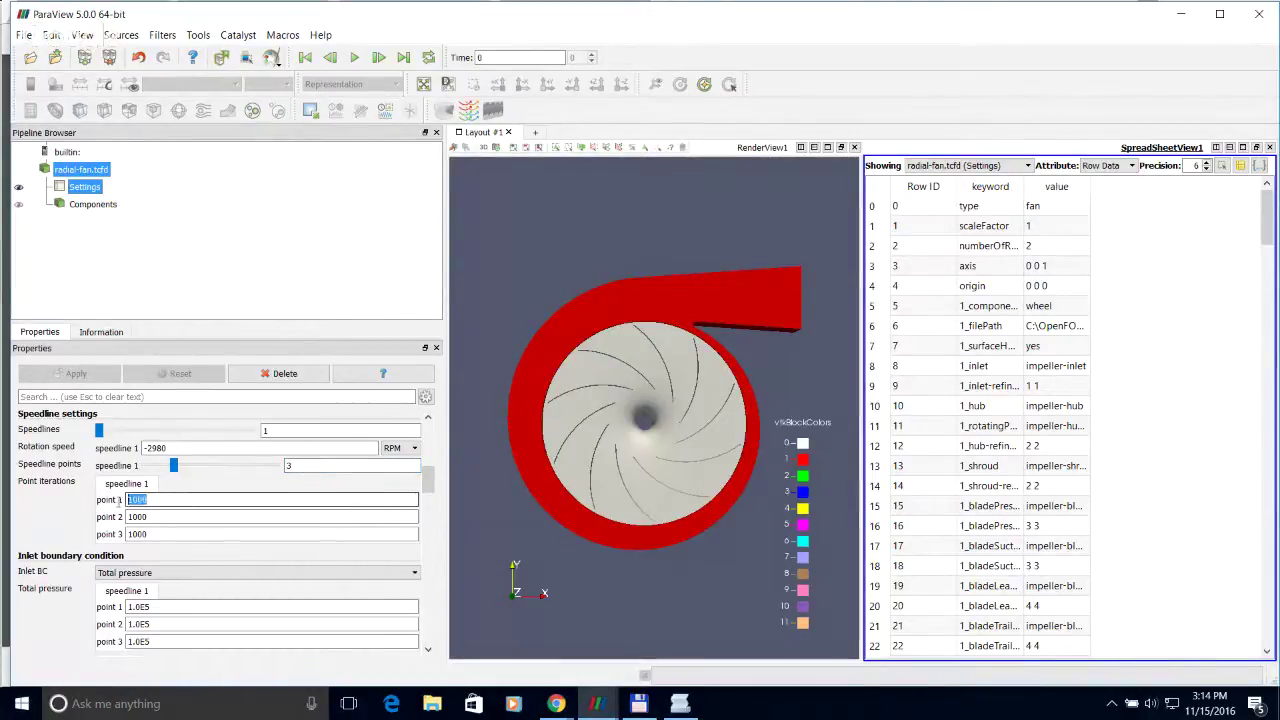
key("Tab")
Step: Examine the inlet boundary condition's total pressure, total temperature, heat capacity ratio and turbulence settings
left_click_drag(427, 481, 427, 496)
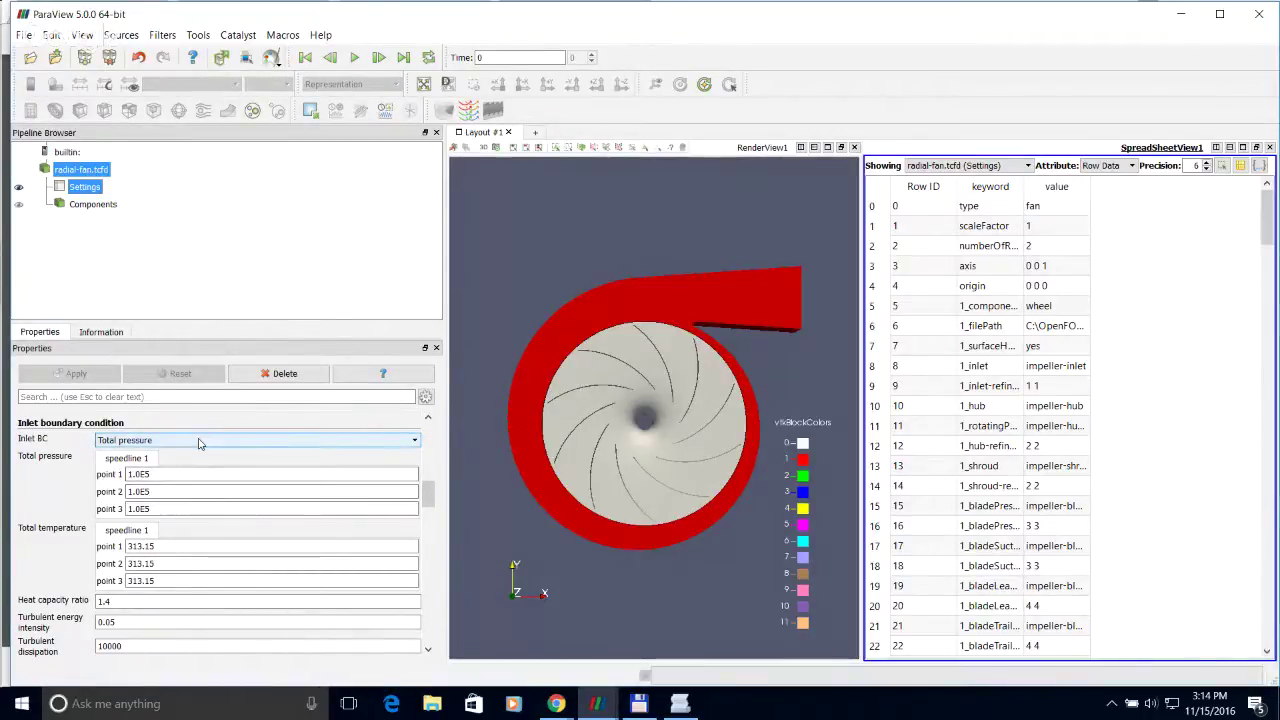
scroll(147, 450, "down", 2)
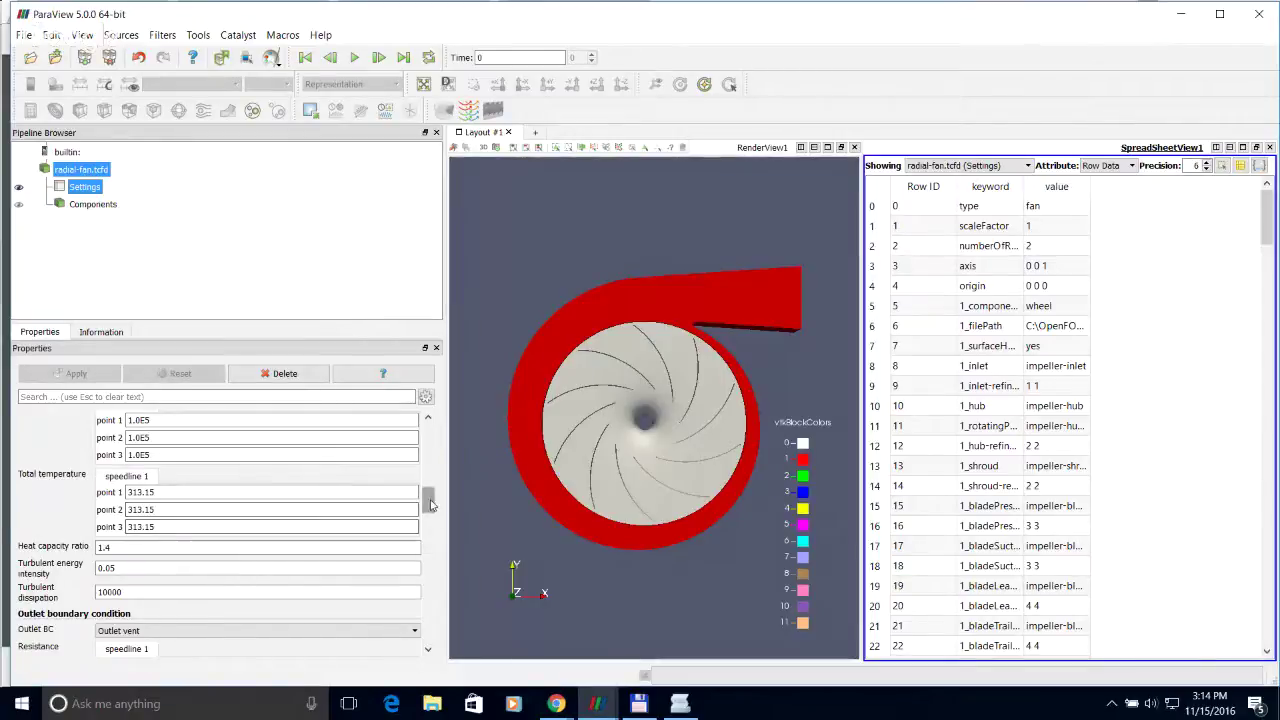
left_click_drag(430, 505, 430, 512)
left_click(110, 480)
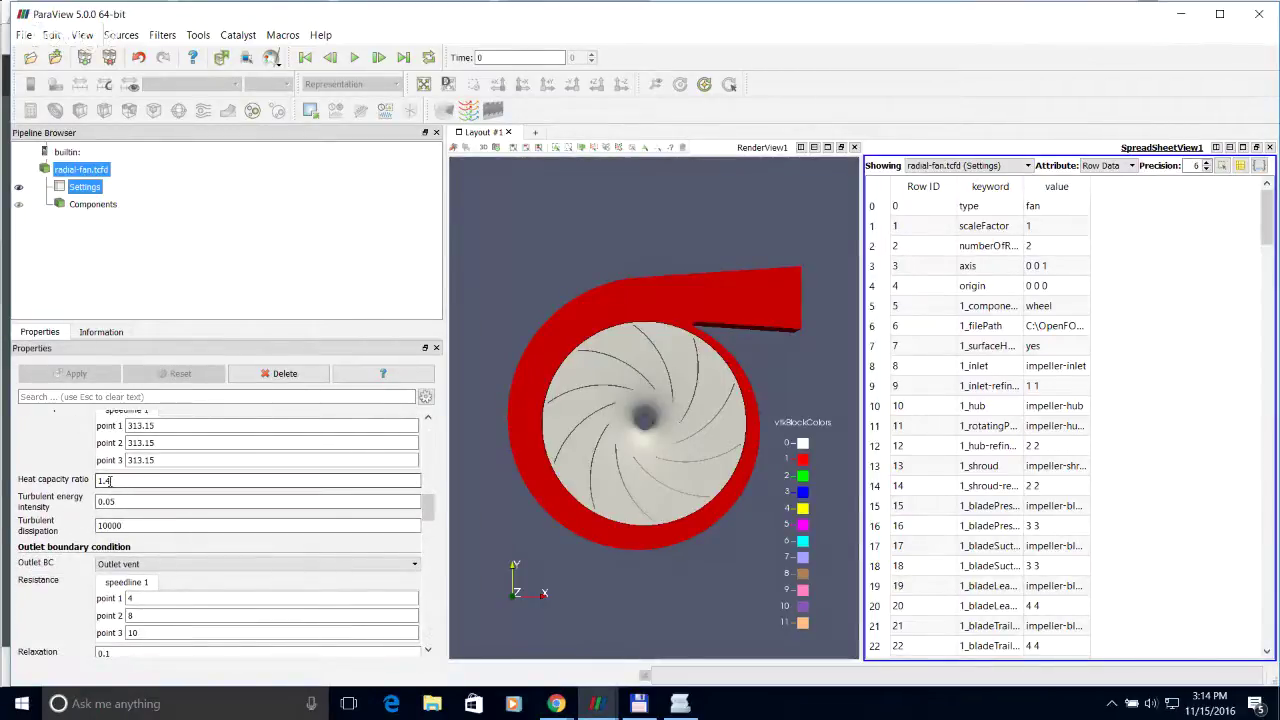
left_click(134, 502)
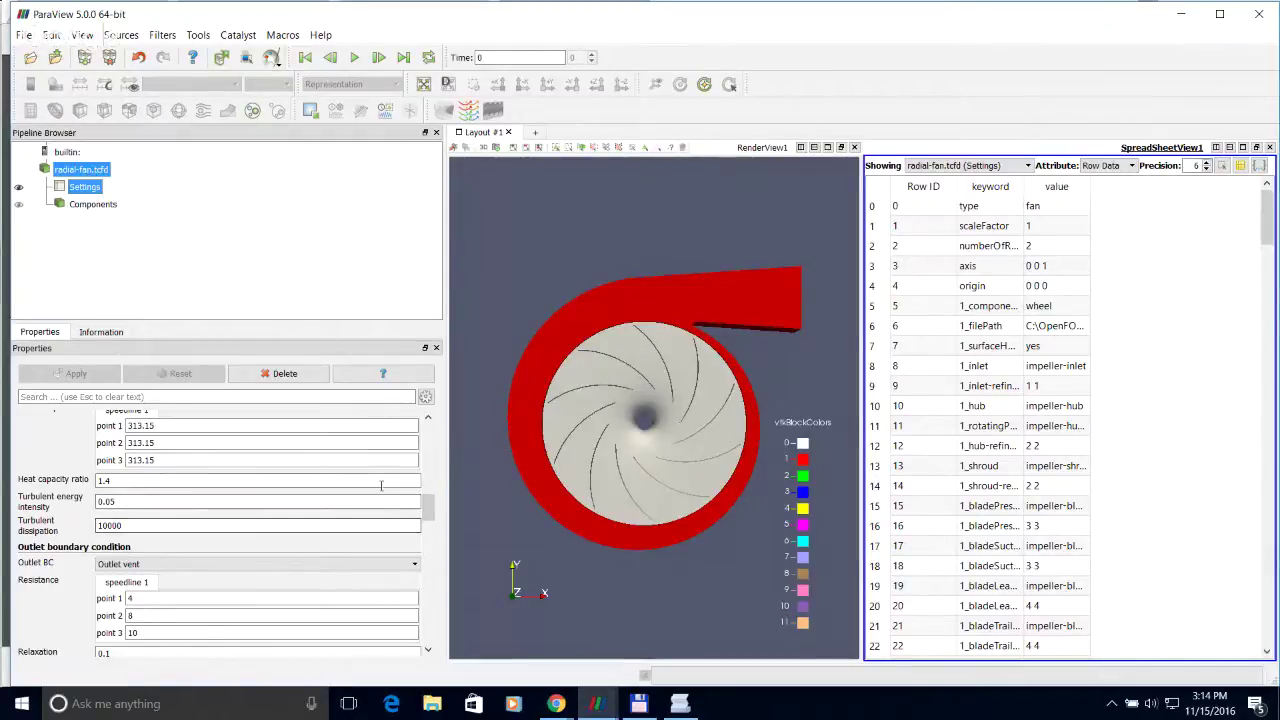
Step: Examine the outlet vent boundary condition and the simulation settings, including the available time management options
mouse_move(430, 512)
left_mouse_down()
mouse_move(428, 496)
mouse_move(428, 524)
left_mouse_up()
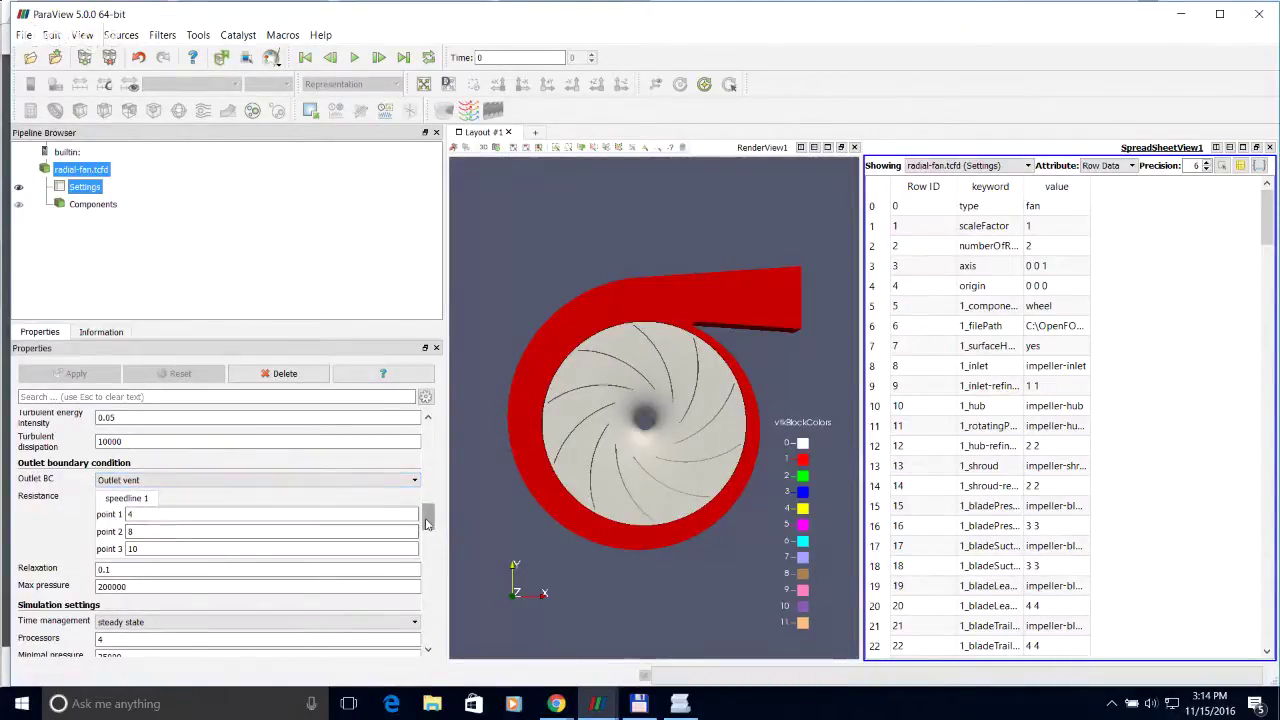
scroll(430, 520, "down", 1)
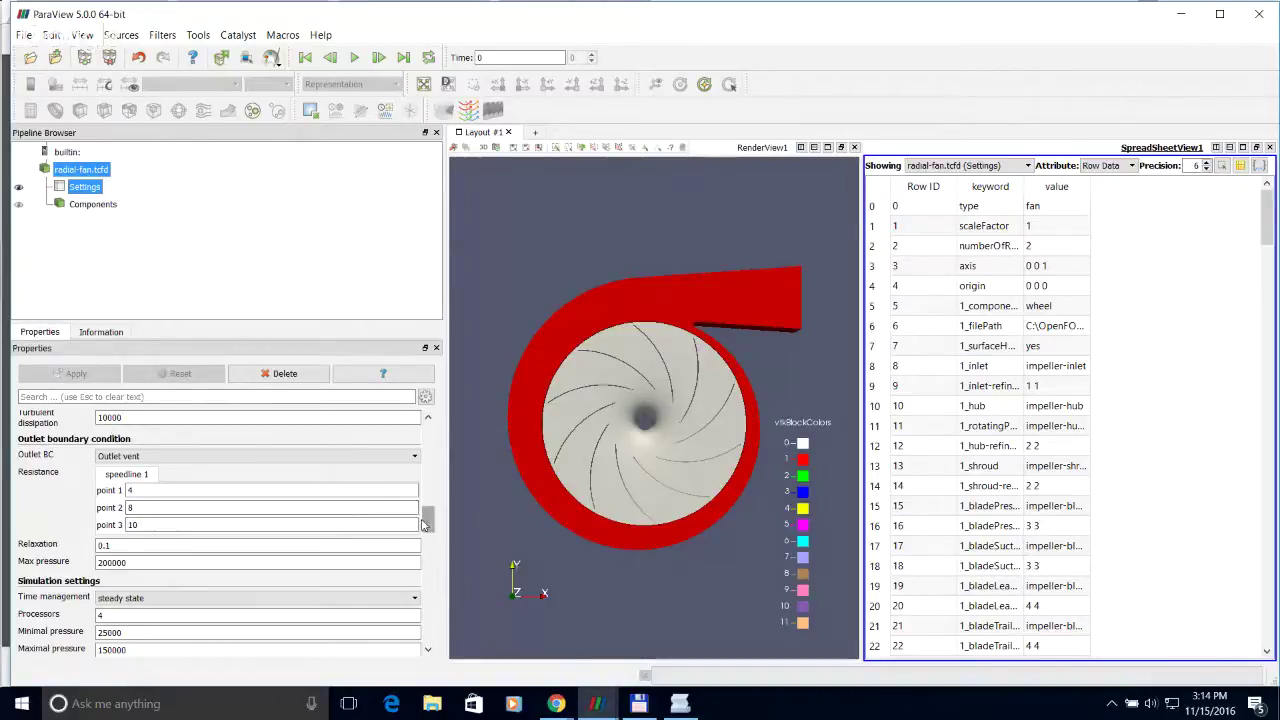
left_click_drag(428, 524, 430, 540)
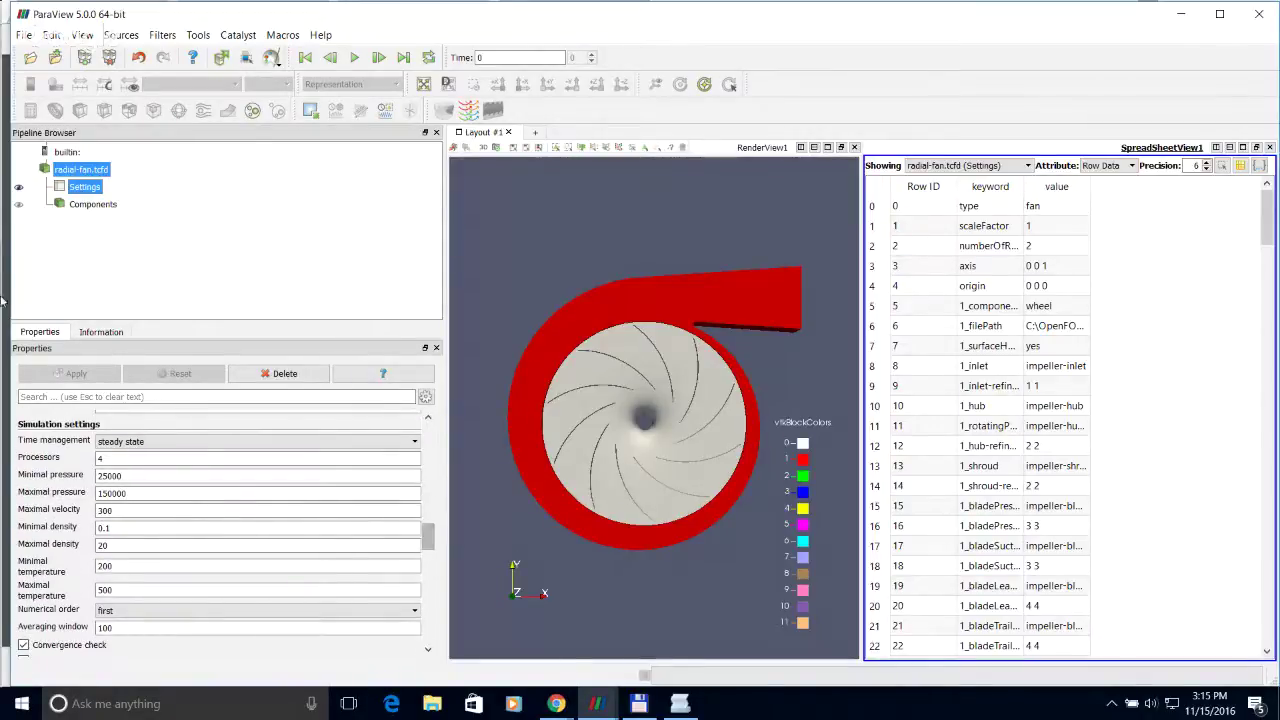
left_click(155, 445)
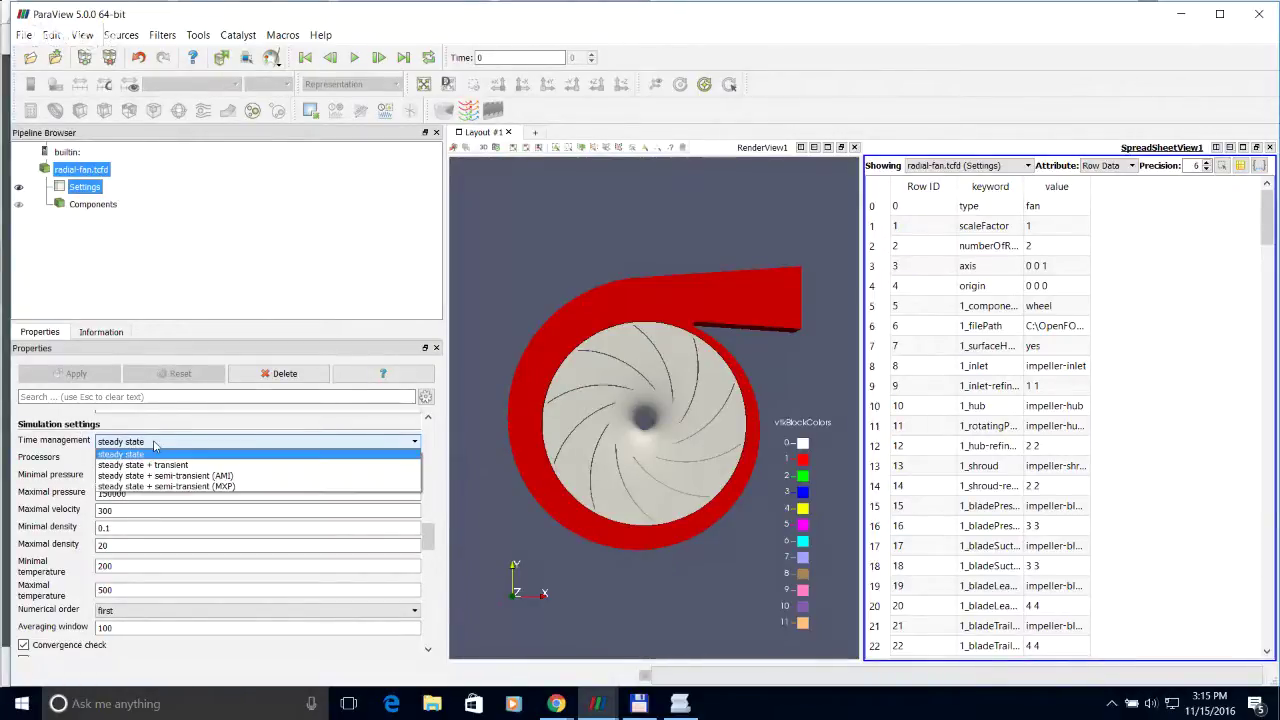
left_click(206, 437)
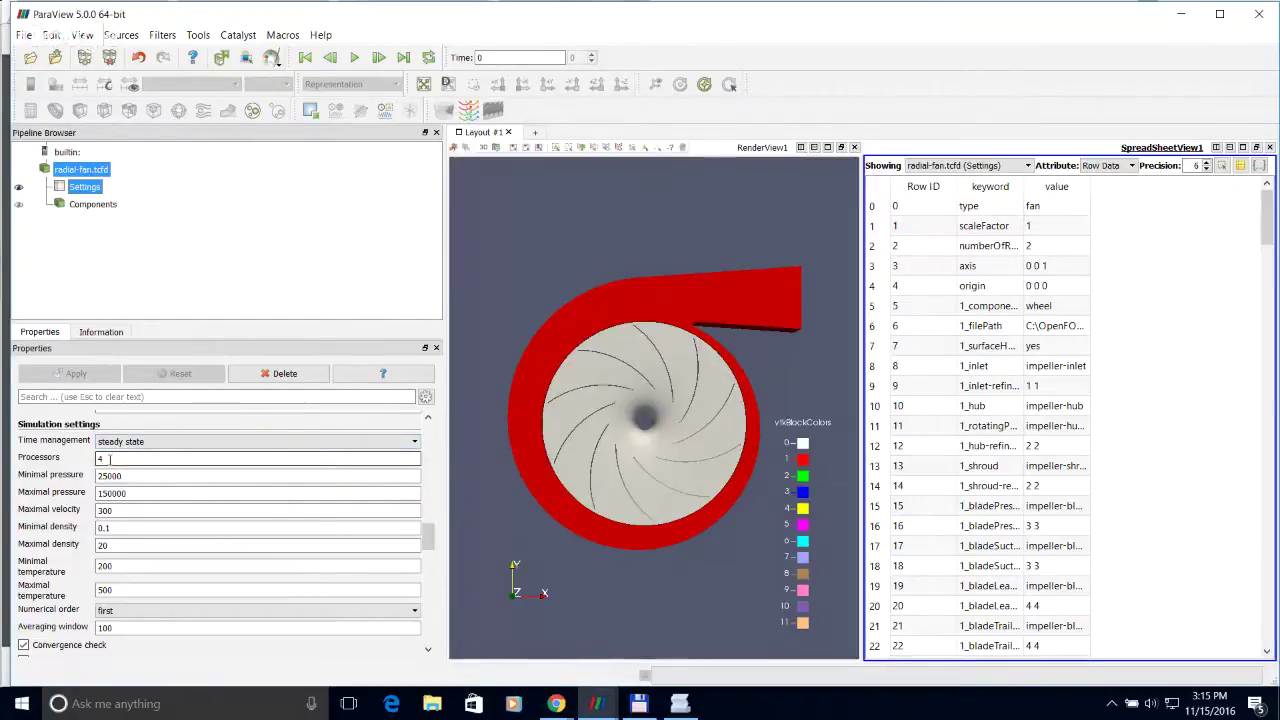
Step: Examine the processor count, the pressure, velocity, density and temperature limits, and the available numerical order options
left_click(236, 457)
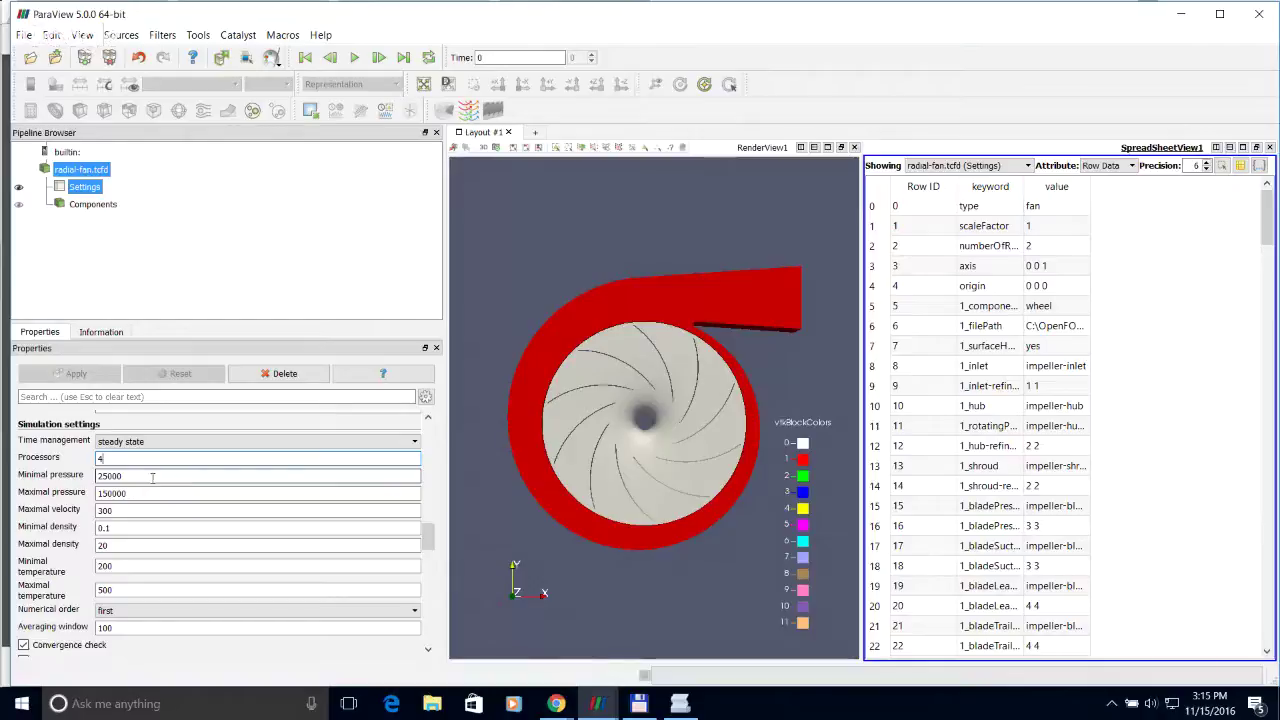
scroll(424, 533, "up", 2)
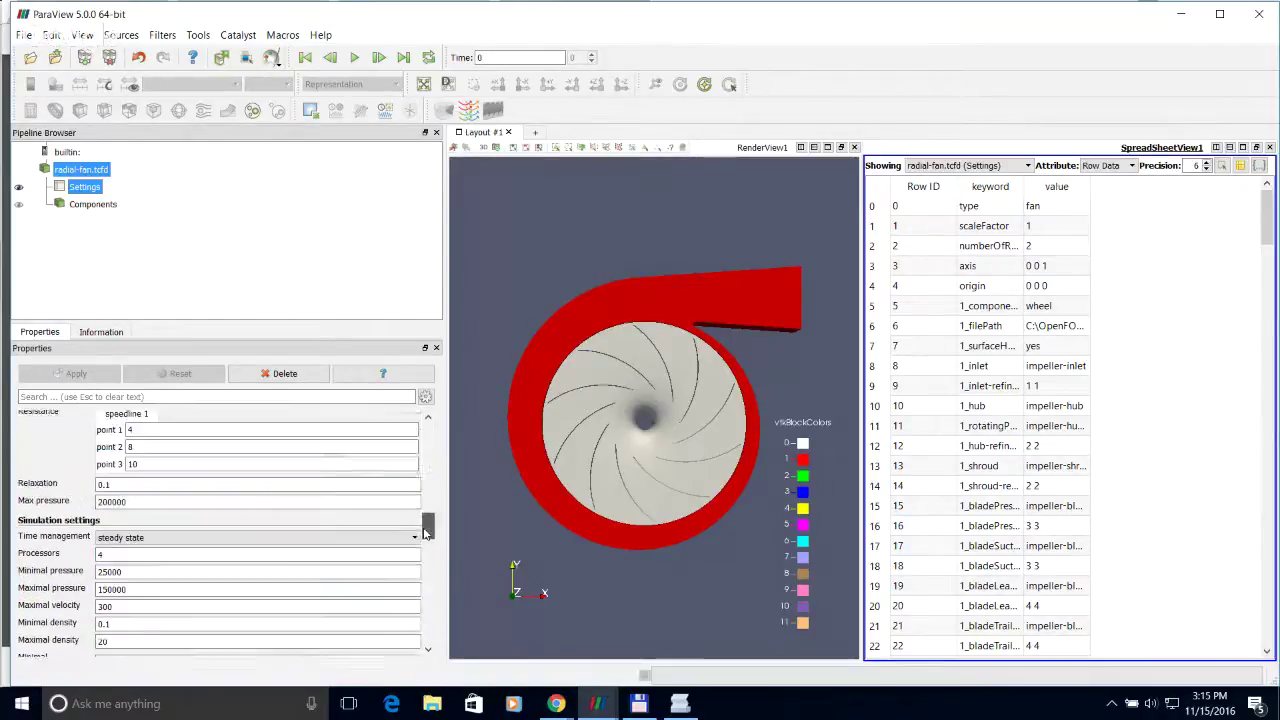
left_click_drag(424, 533, 424, 545)
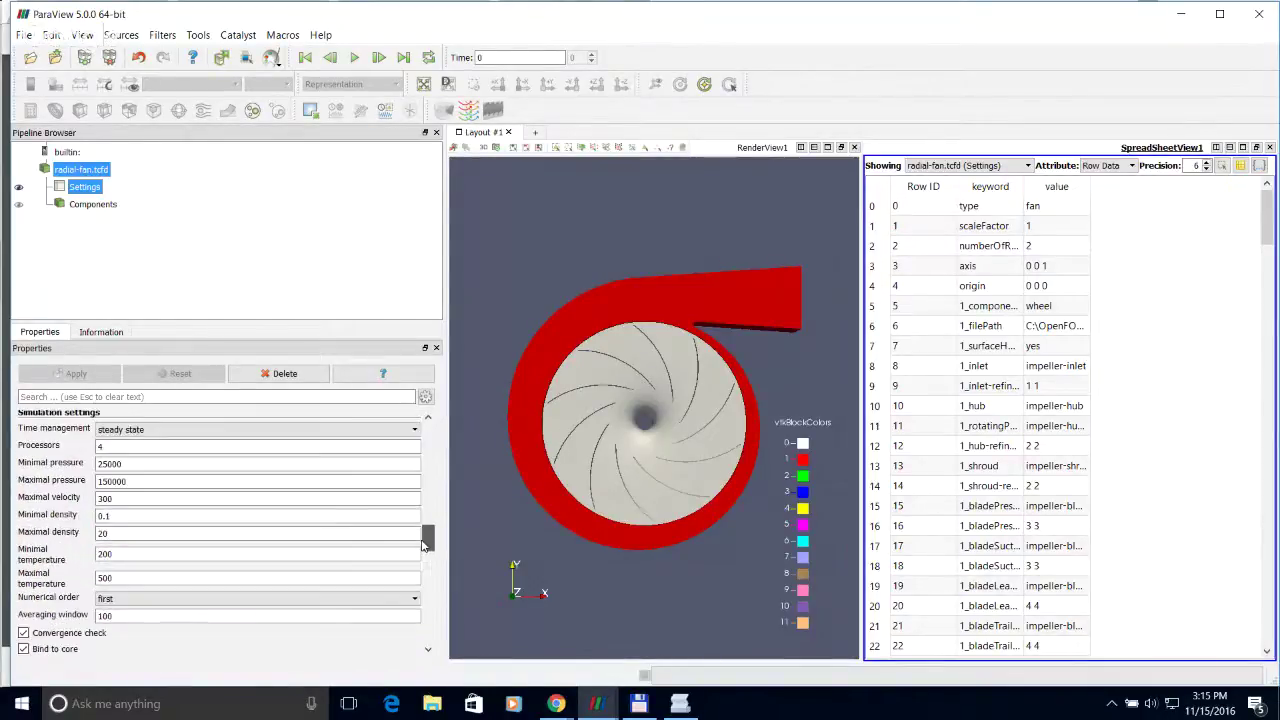
left_click(122, 497)
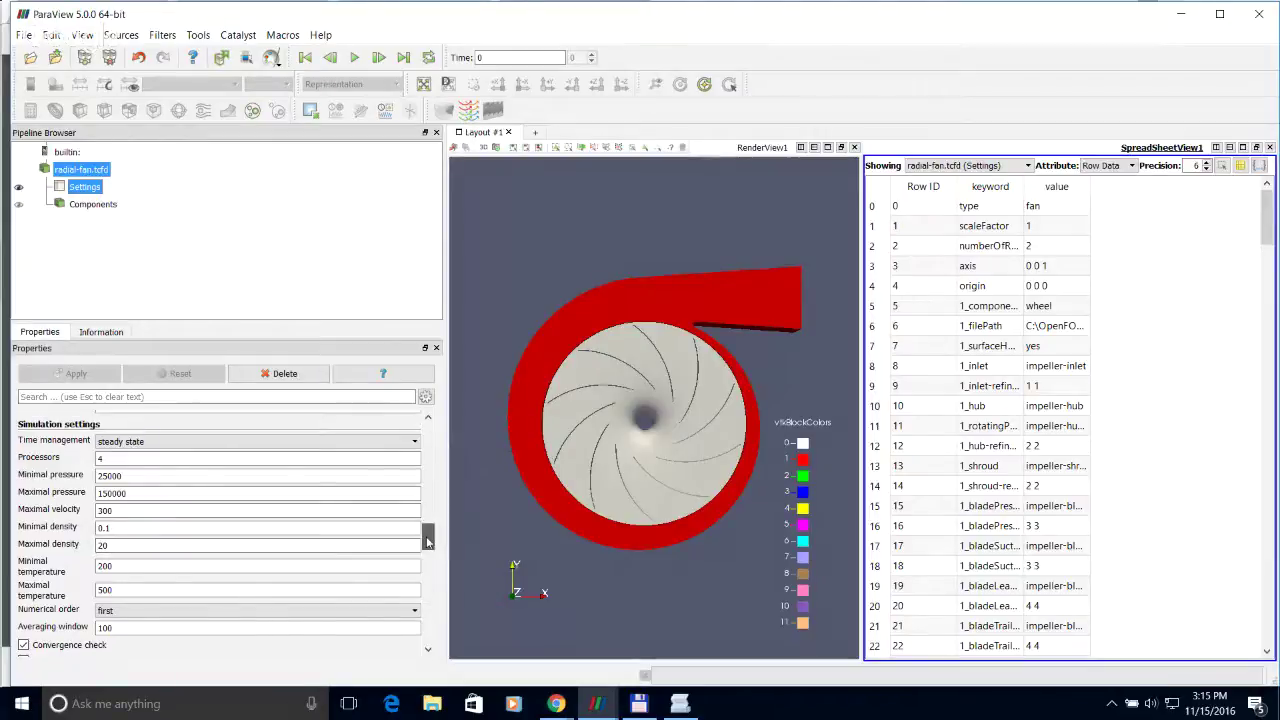
left_click_drag(428, 544, 428, 549)
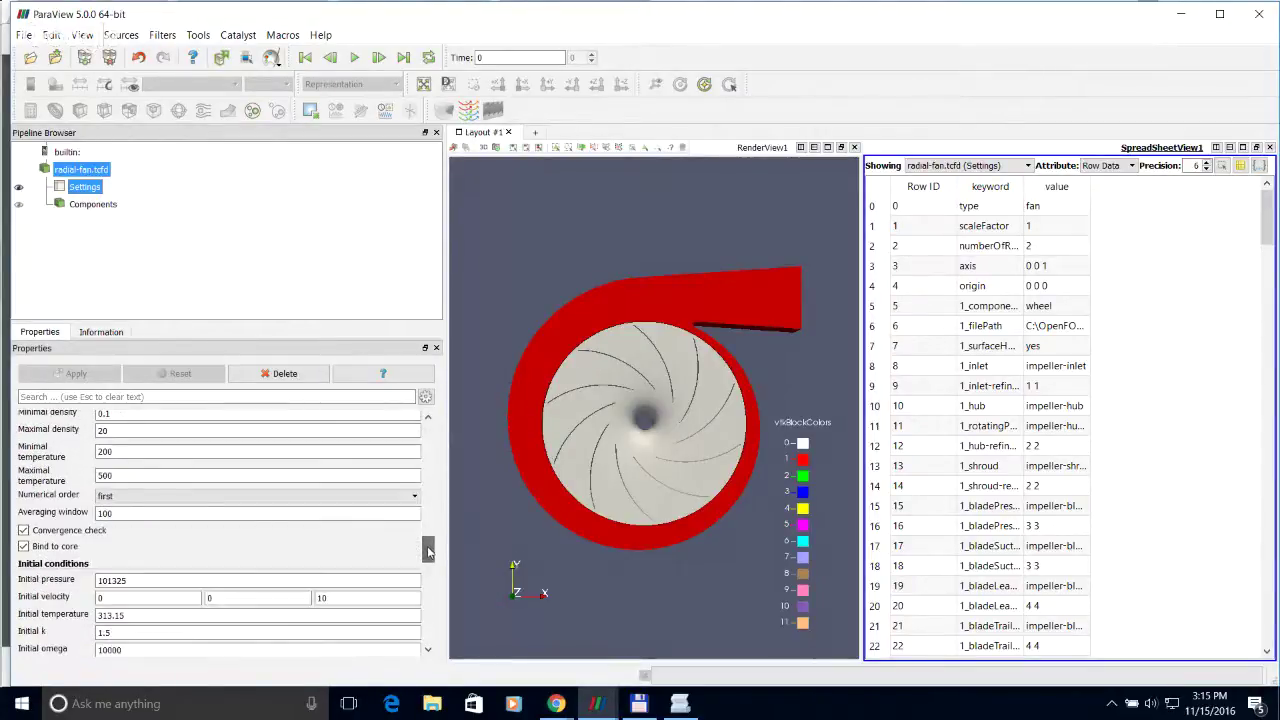
left_click(153, 497)
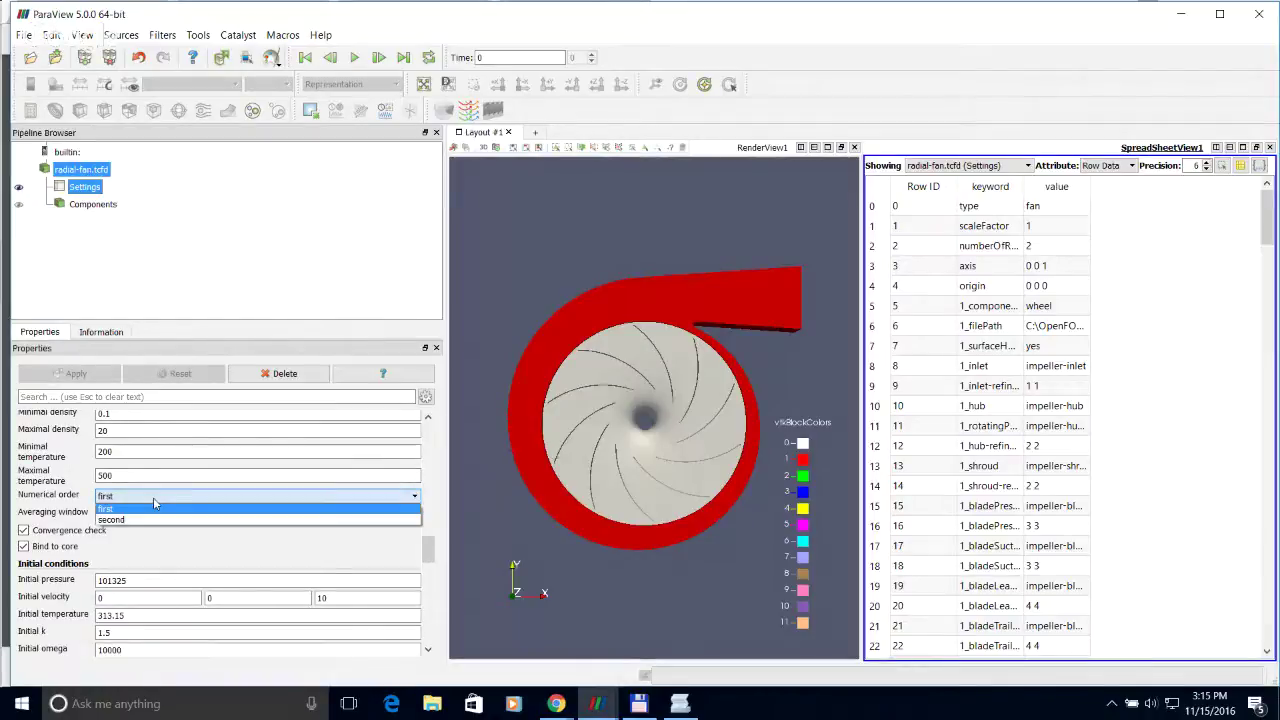
left_click(260, 476)
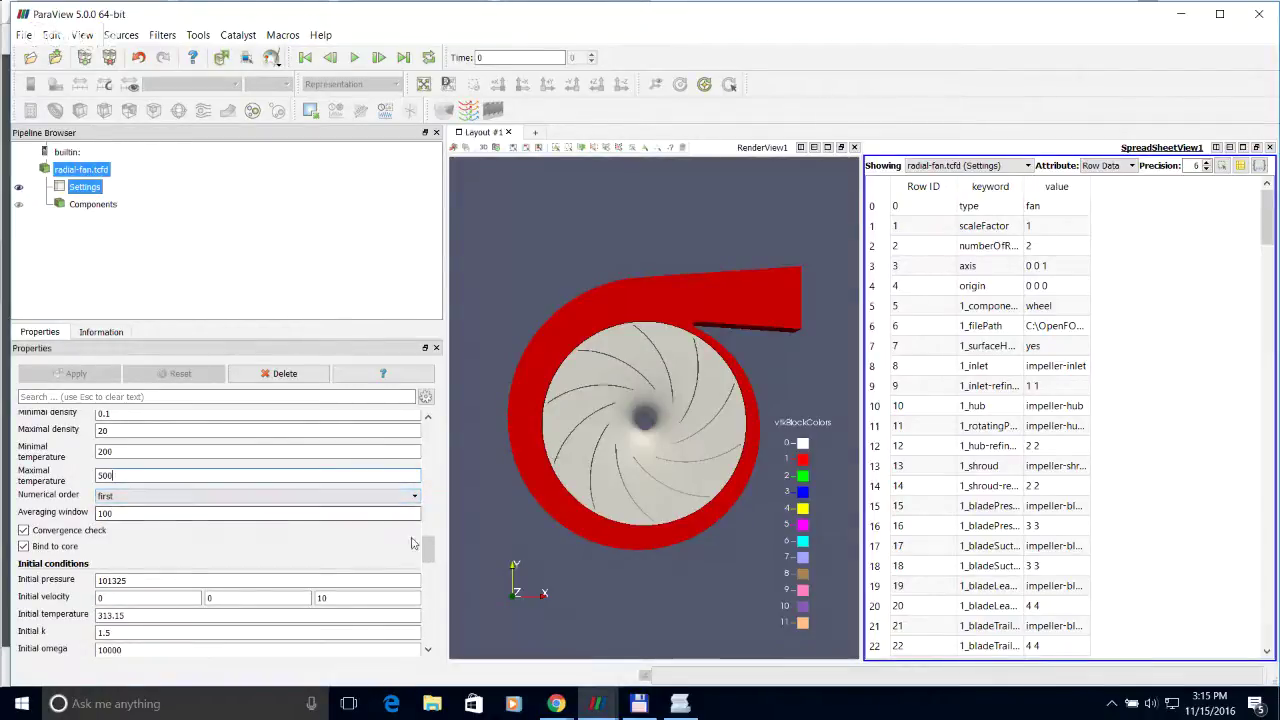
Step: Examine the averaging window, convergence check and initial conditions for pressure, velocity, temperature, k and omega
scroll(165, 463, "down", 2)
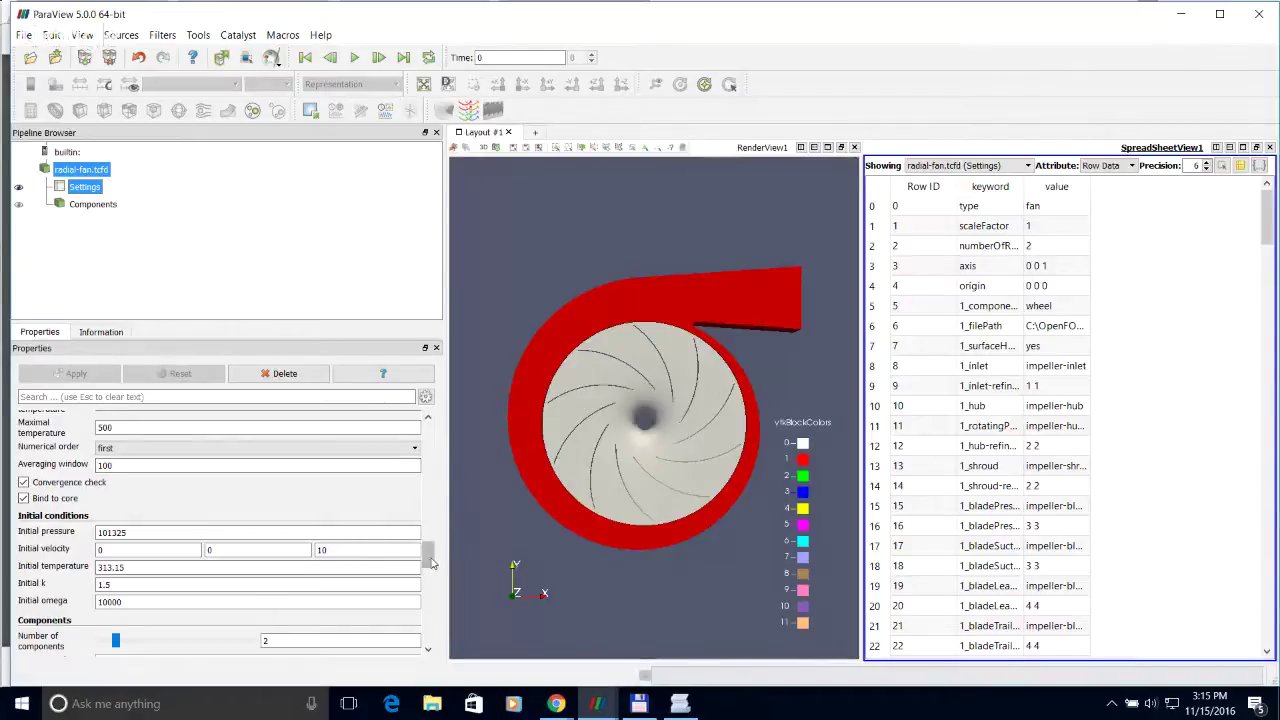
scroll(314, 513, "down", 1)
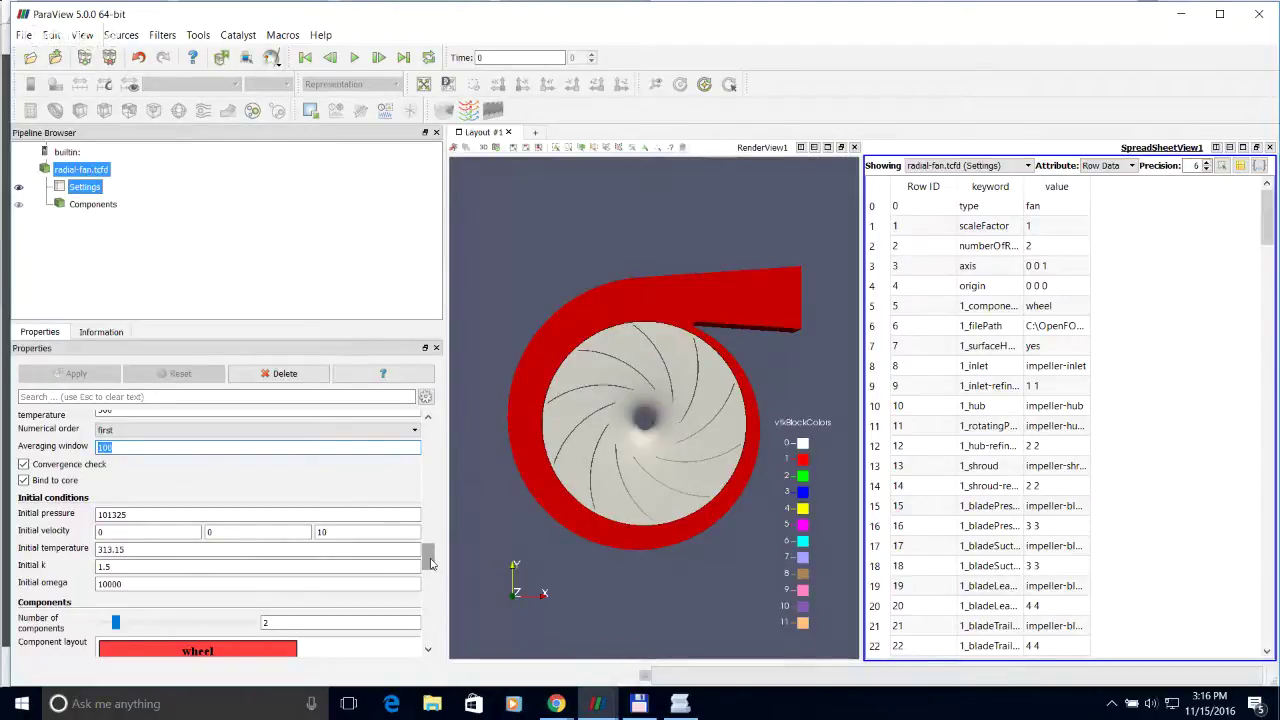
left_click(151, 447)
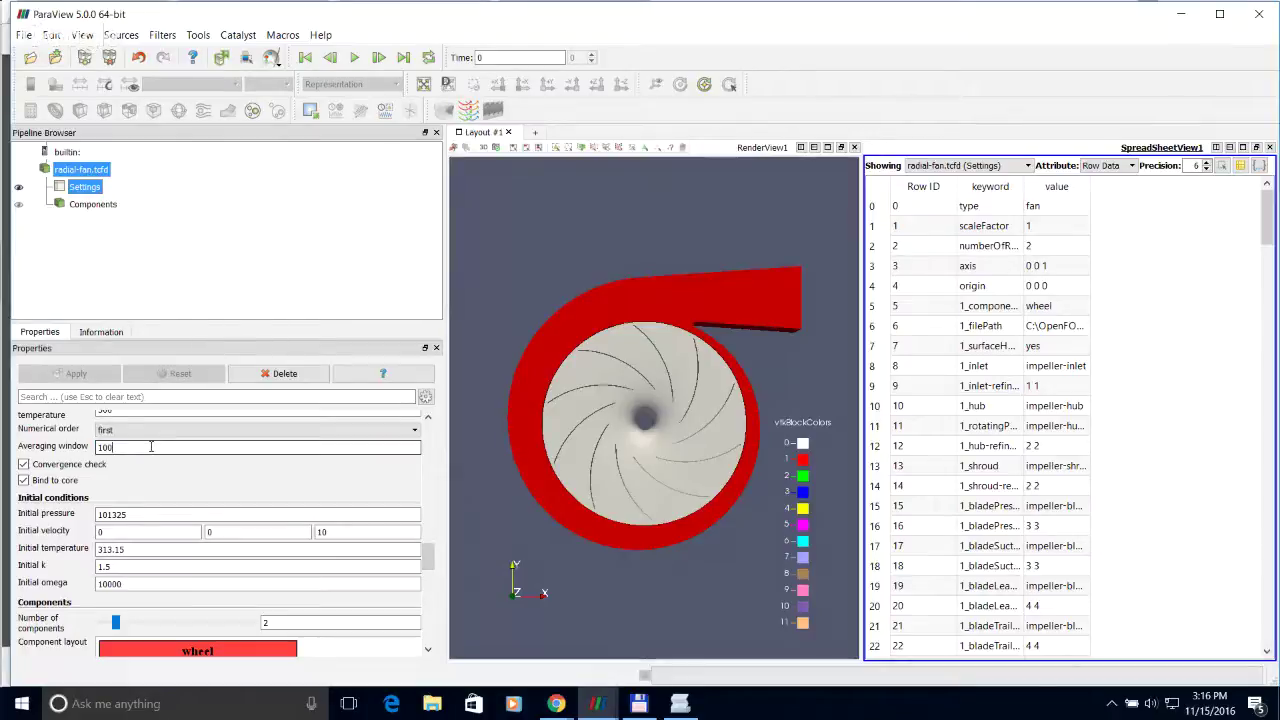
left_click_drag(143, 447, 89, 452)
left_click(128, 449)
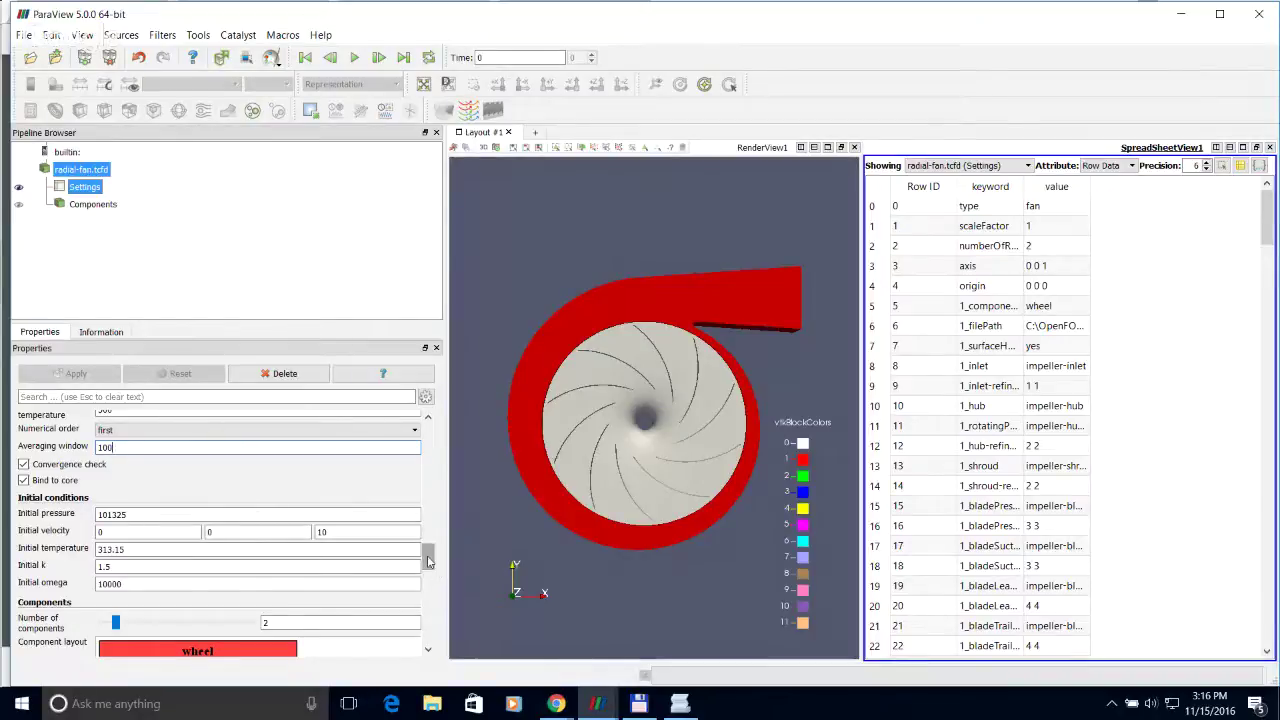
scroll(430, 562, "down", 1)
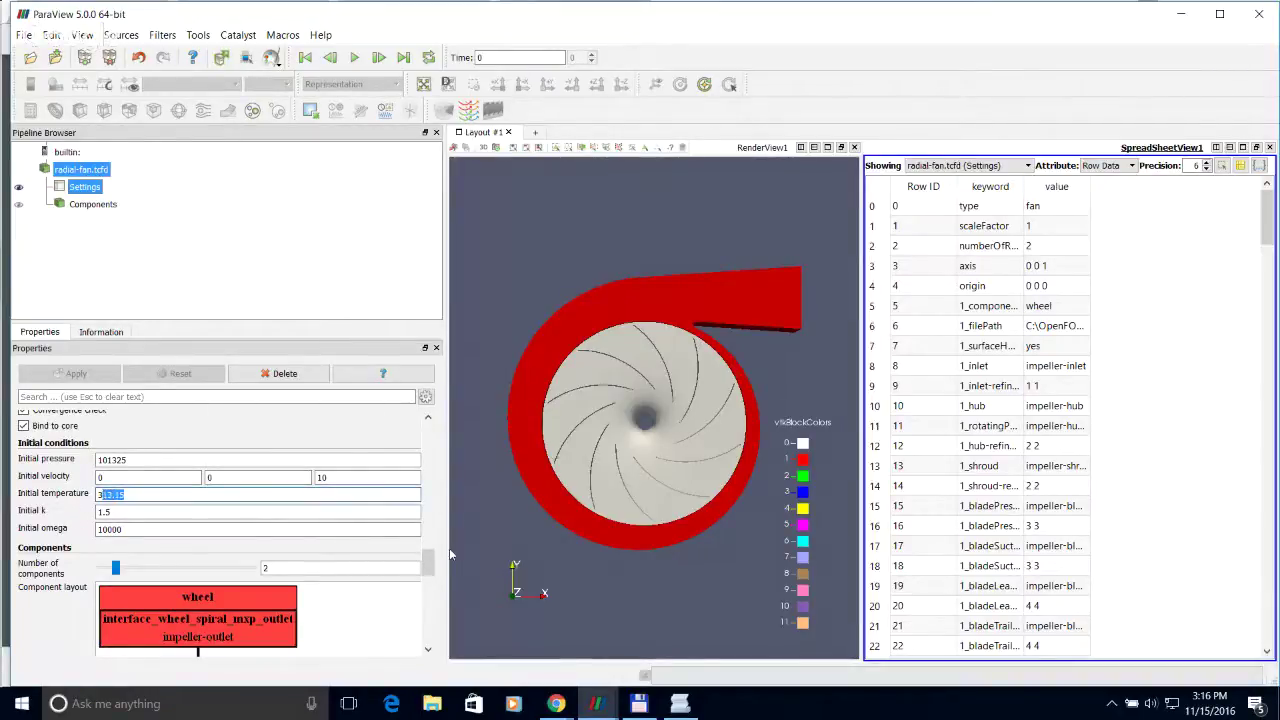
Step: Examine the component layout and the wheel component's patches, including the patch type options for the blade leading edge
left_click_drag(428, 563, 428, 578)
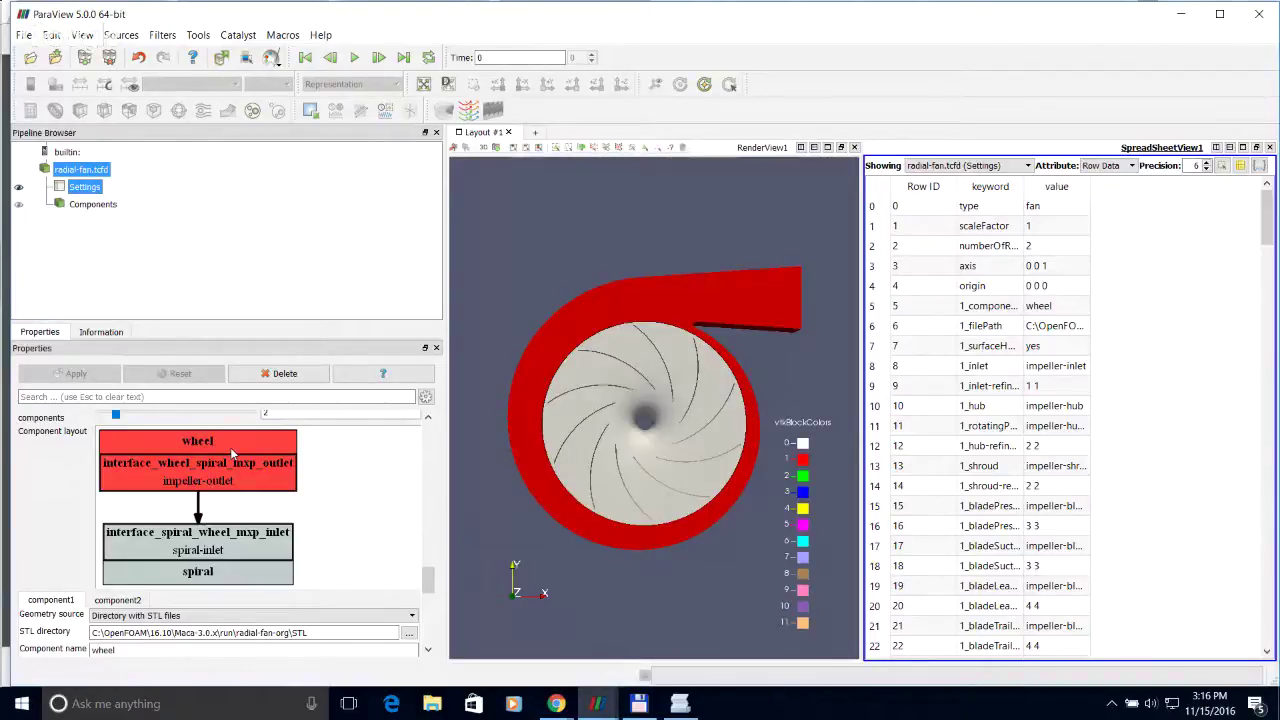
scroll(427, 579, "down", 3)
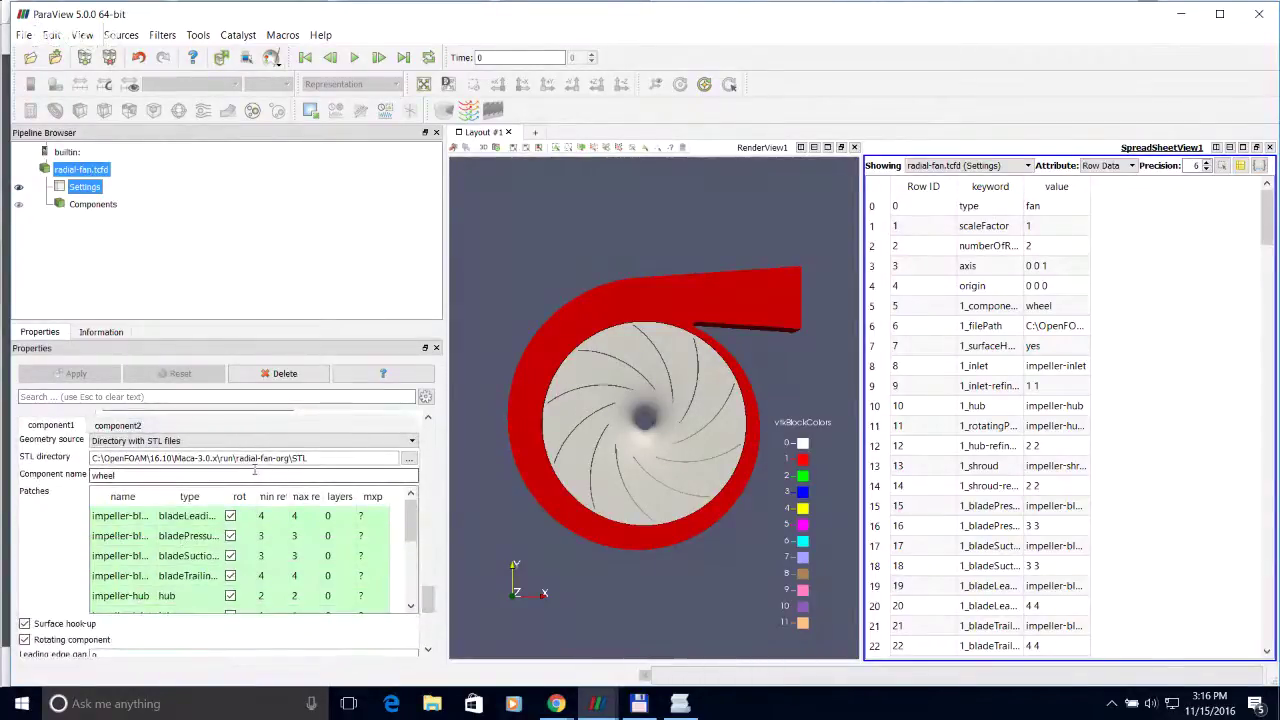
mouse_move(410, 526)
left_mouse_down()
mouse_move(410, 538)
mouse_move(410, 524)
left_mouse_up()
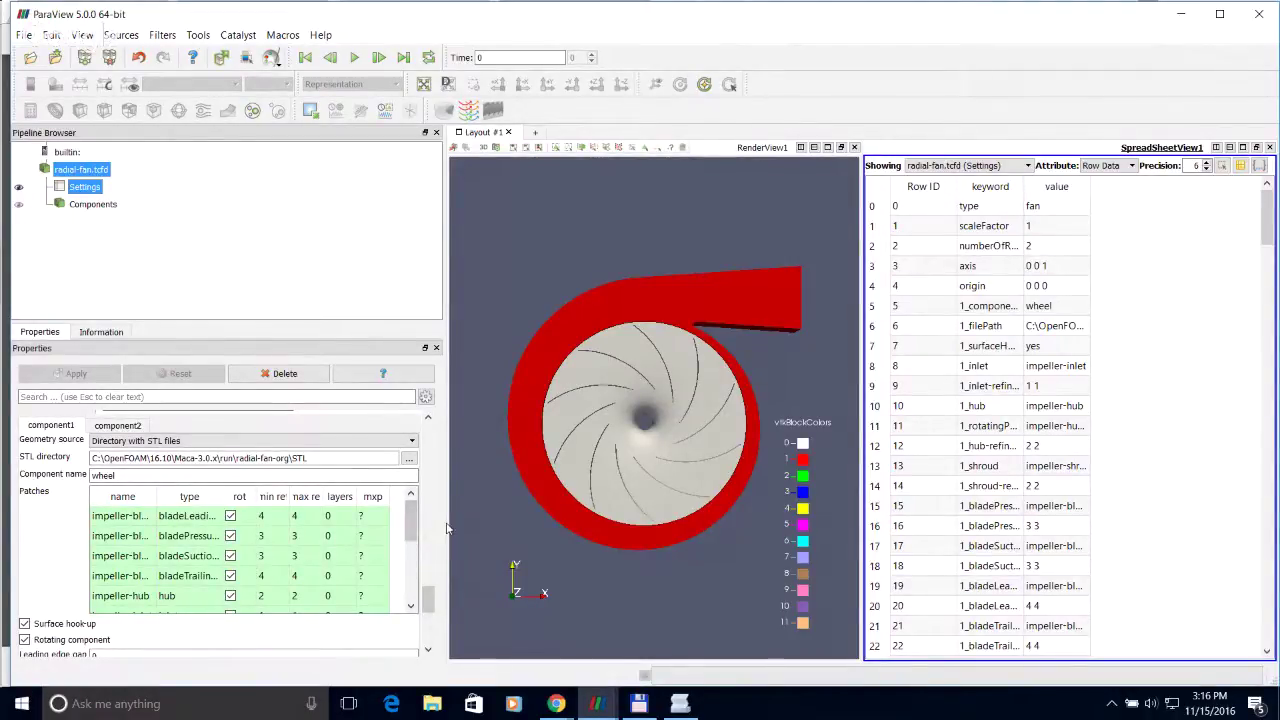
mouse_move(410, 526)
left_mouse_down()
mouse_move(410, 552)
mouse_move(406, 517)
left_mouse_up()
left_click(213, 518)
left_click(210, 520)
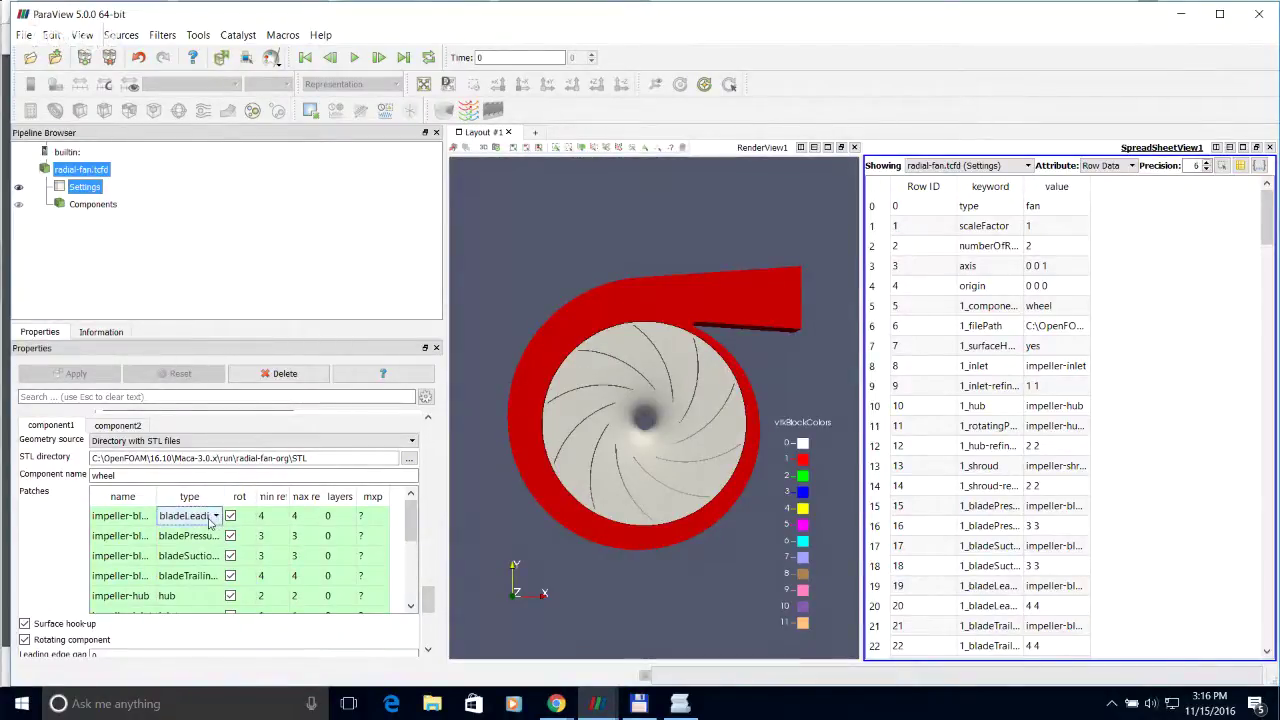
left_click(210, 518)
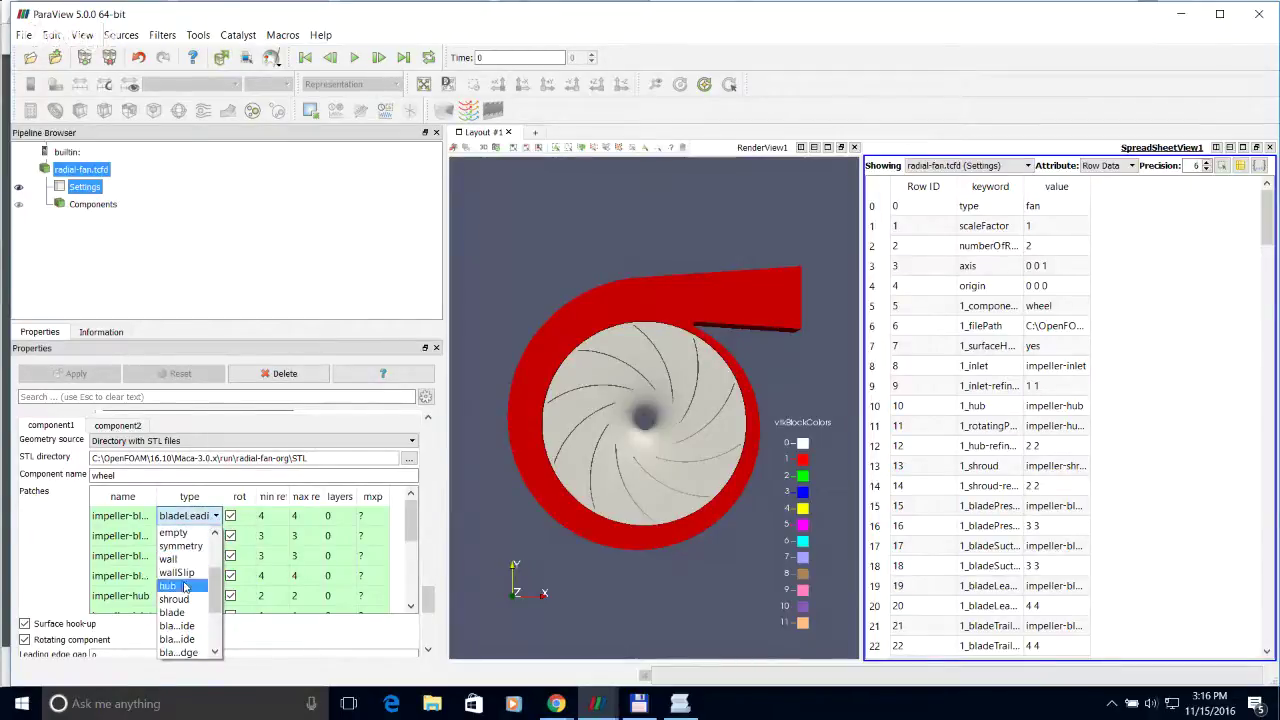
left_click(207, 491)
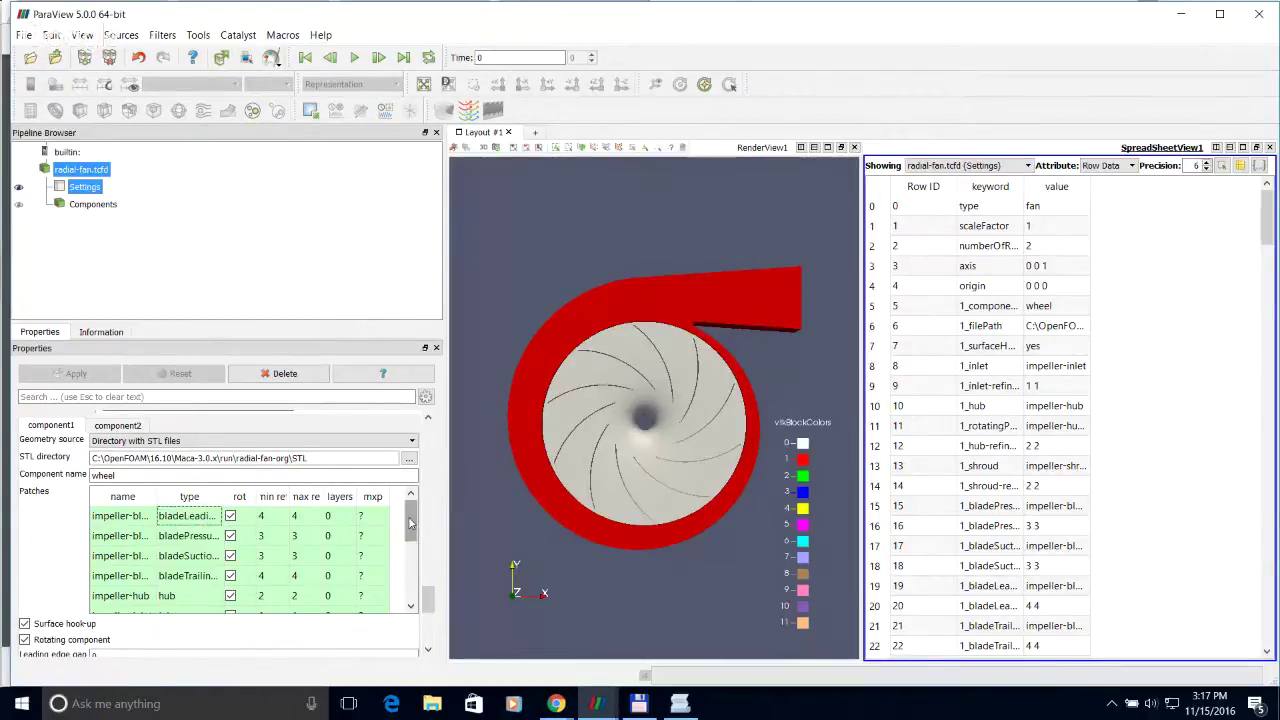
mouse_move(408, 522)
left_mouse_down()
mouse_move(408, 560)
mouse_move(408, 545)
left_mouse_up()
Step: Examine the spiral component's patches and its edge gap, periodic segment, background mesh size and internal point settings
left_click(112, 425)
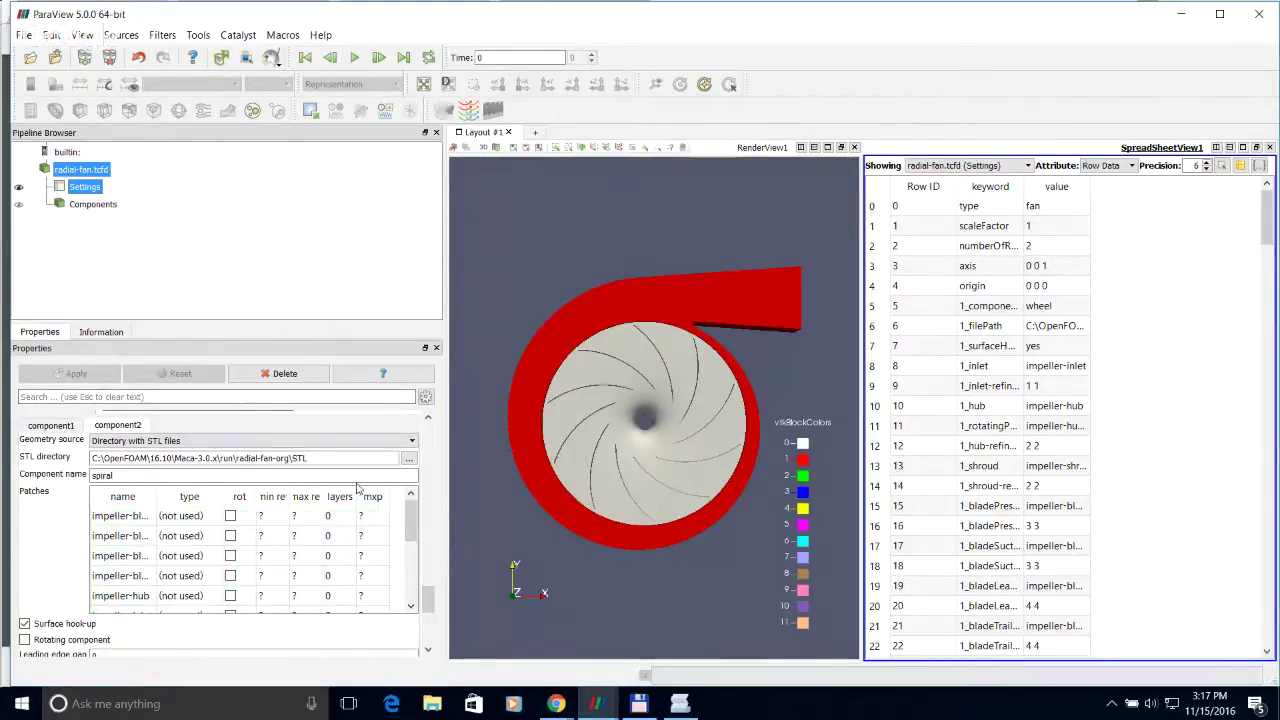
scroll(400, 521, "down", 2)
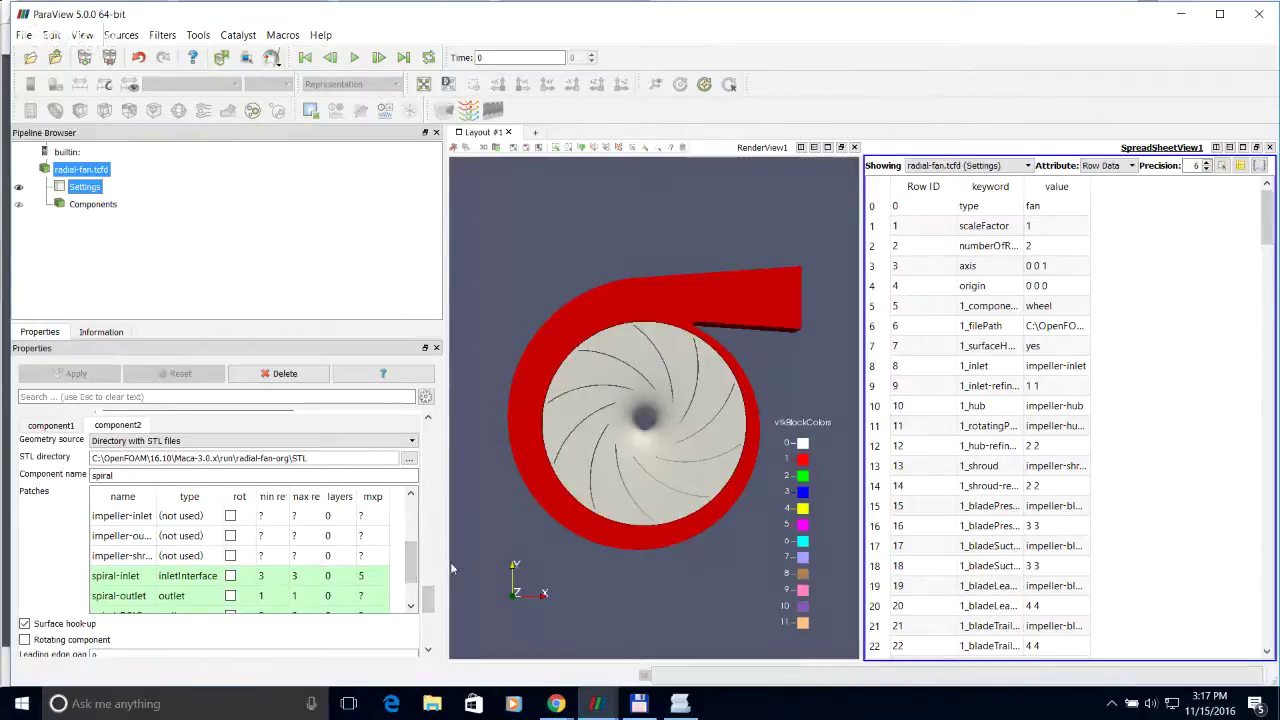
left_click_drag(445, 562, 466, 609)
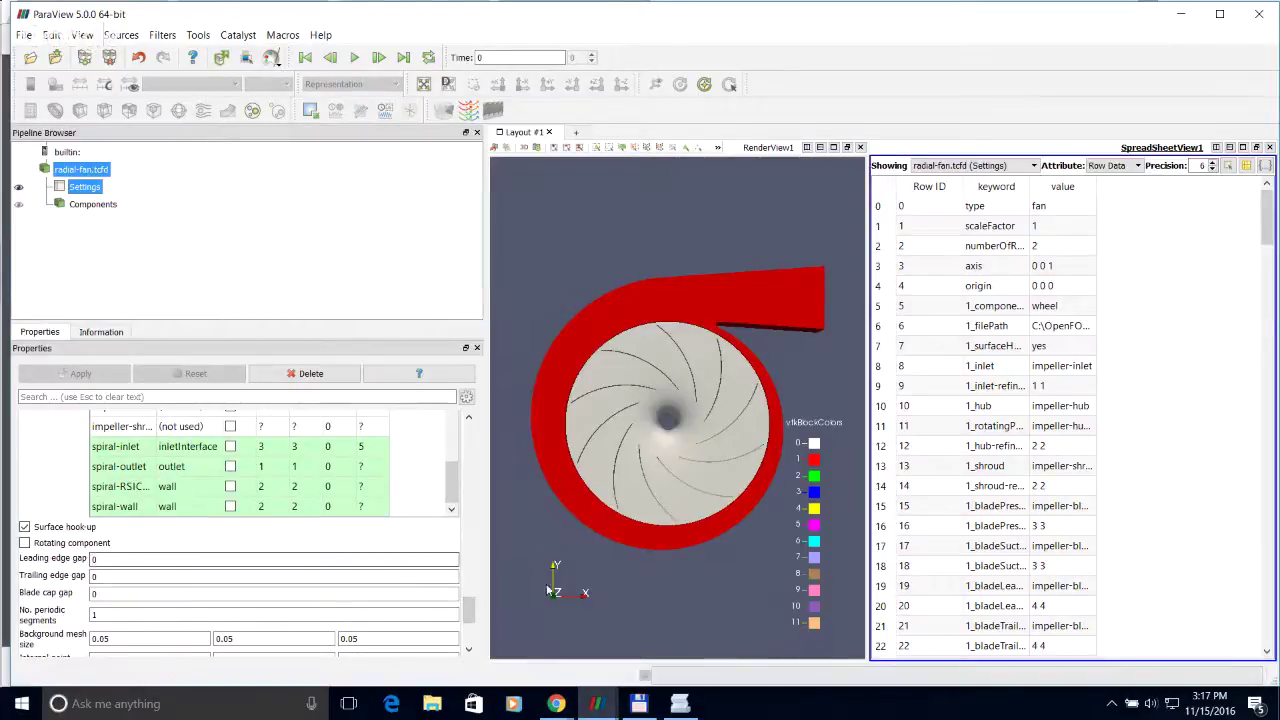
left_click_drag(451, 488, 451, 465)
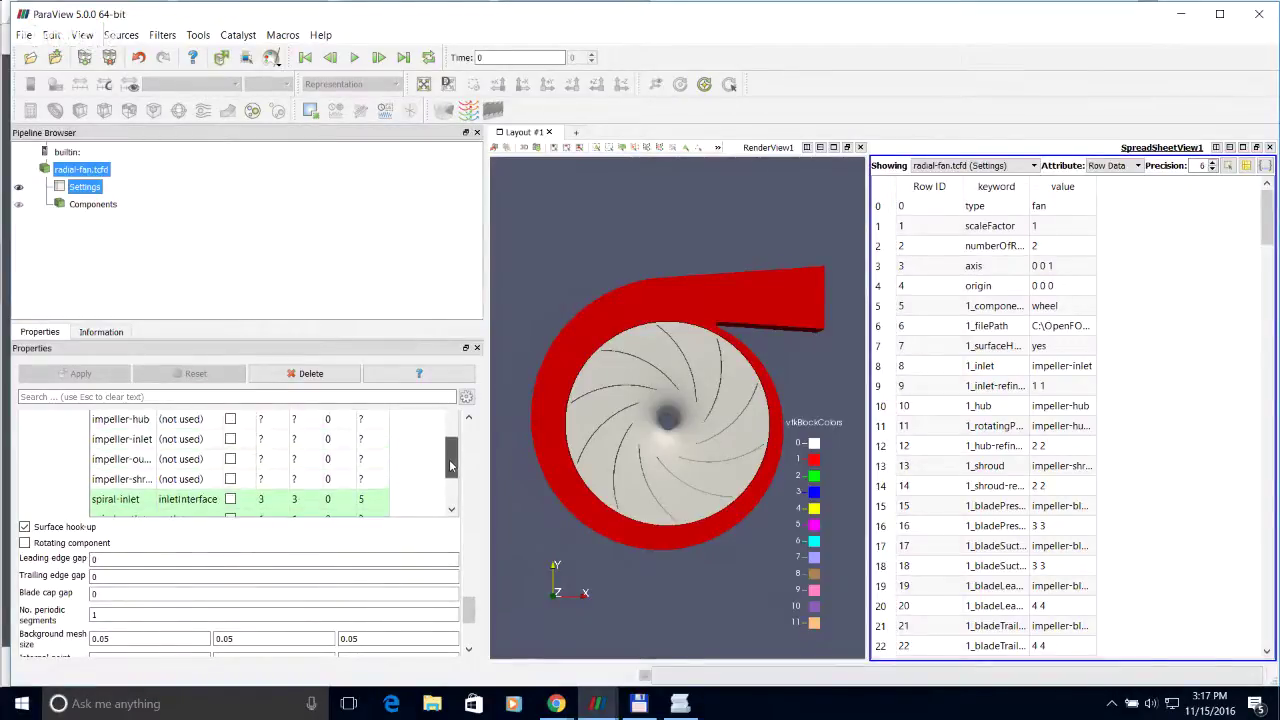
scroll(451, 465, "down", 1)
mouse_move(468, 598)
left_mouse_down()
mouse_move(470, 634)
mouse_move(470, 617)
left_mouse_up()
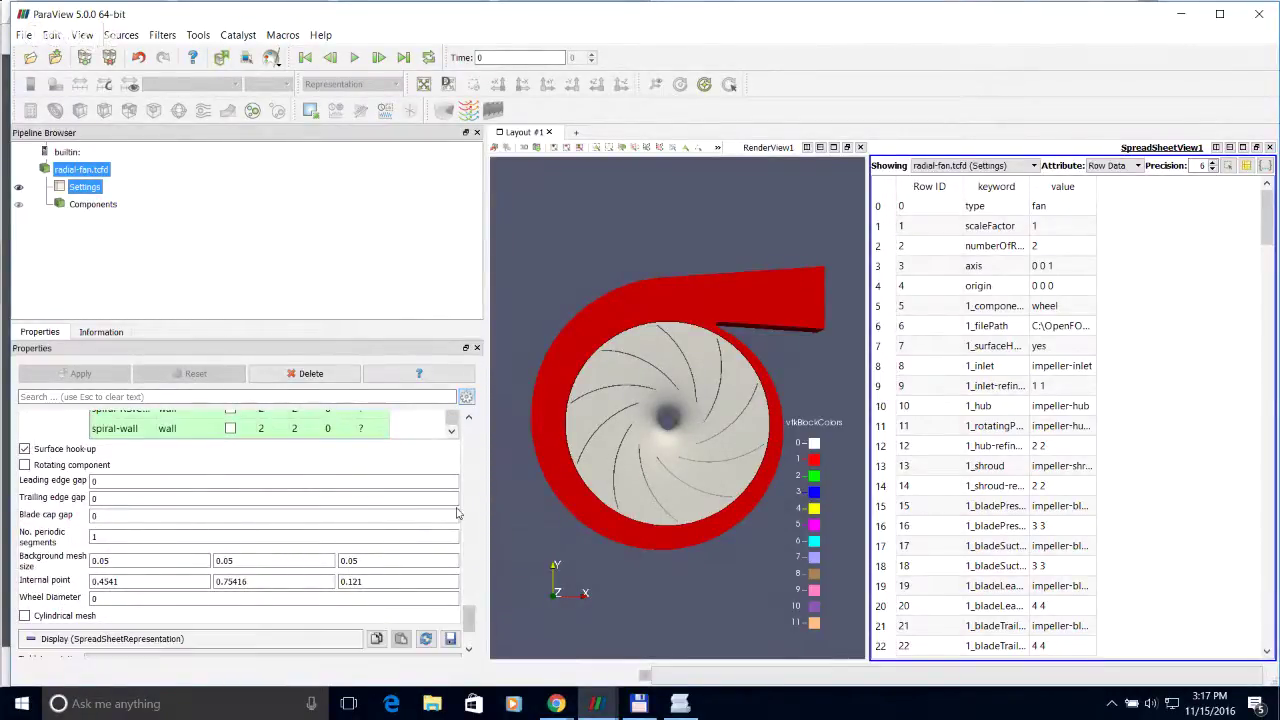
scroll(463, 622, "down", 3)
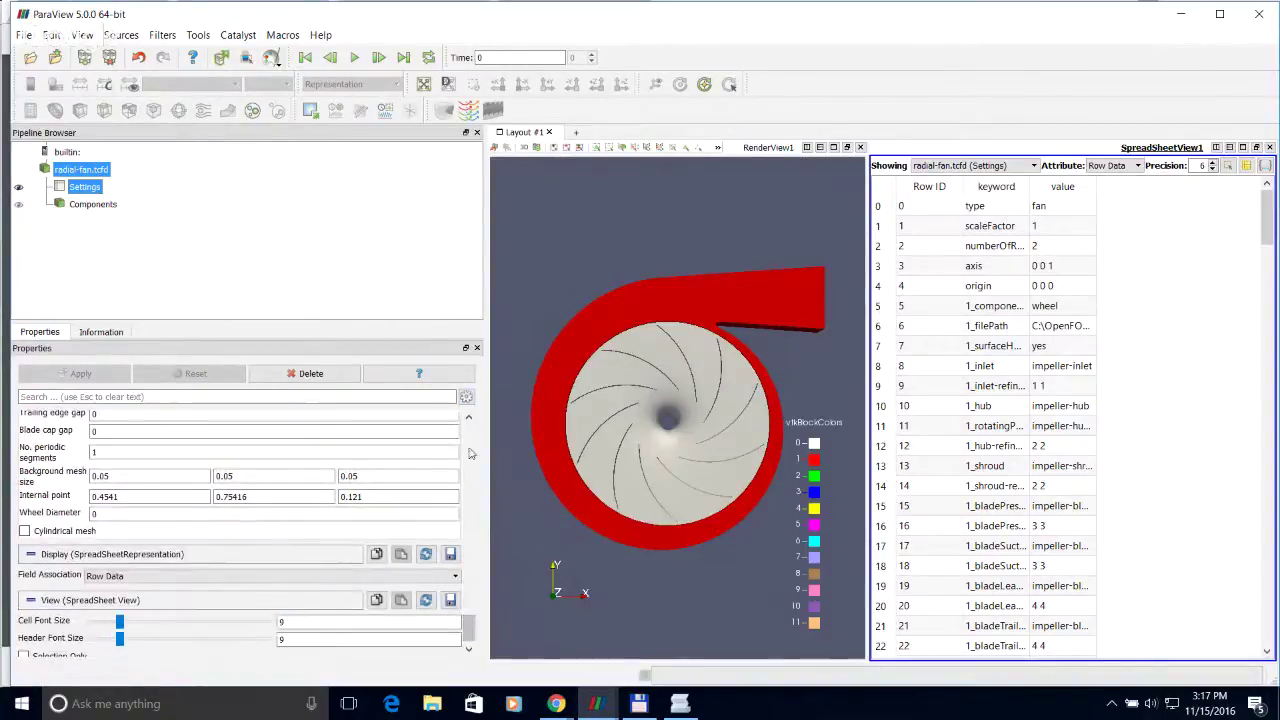
Step: Reveal the advanced properties and examine the castellated mesh options
left_click(465, 398)
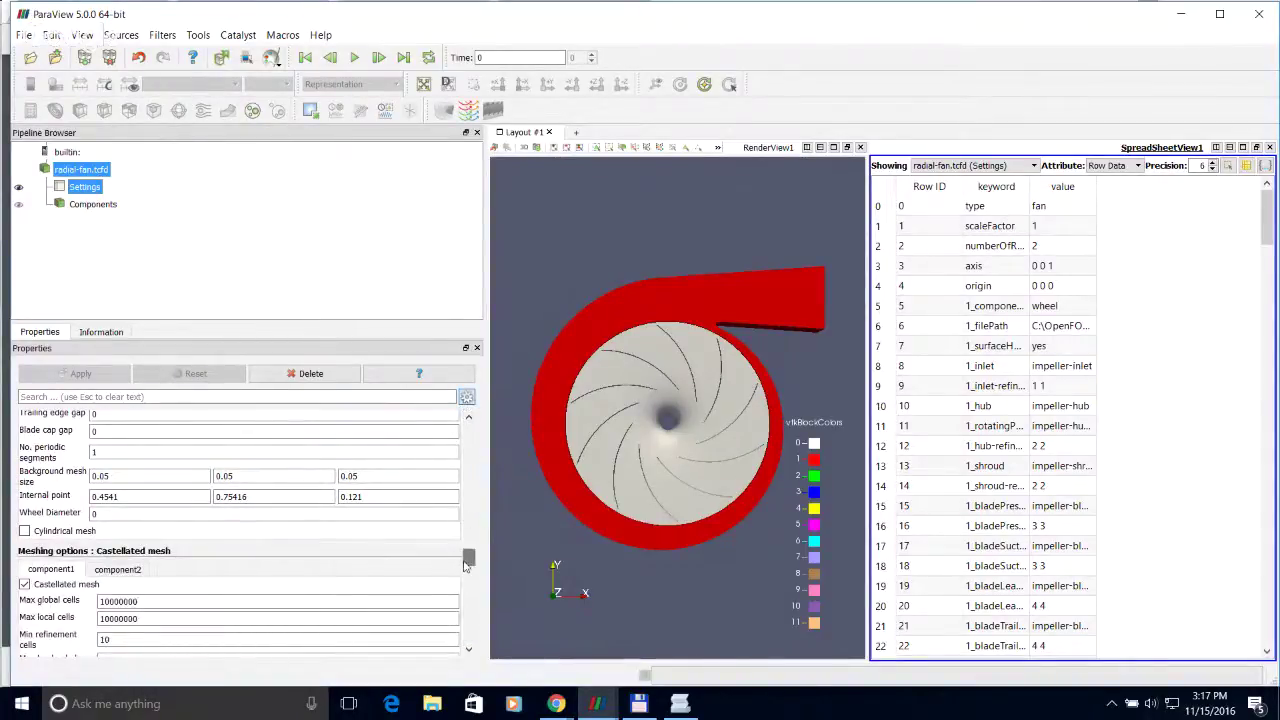
scroll(176, 487, "down", 3)
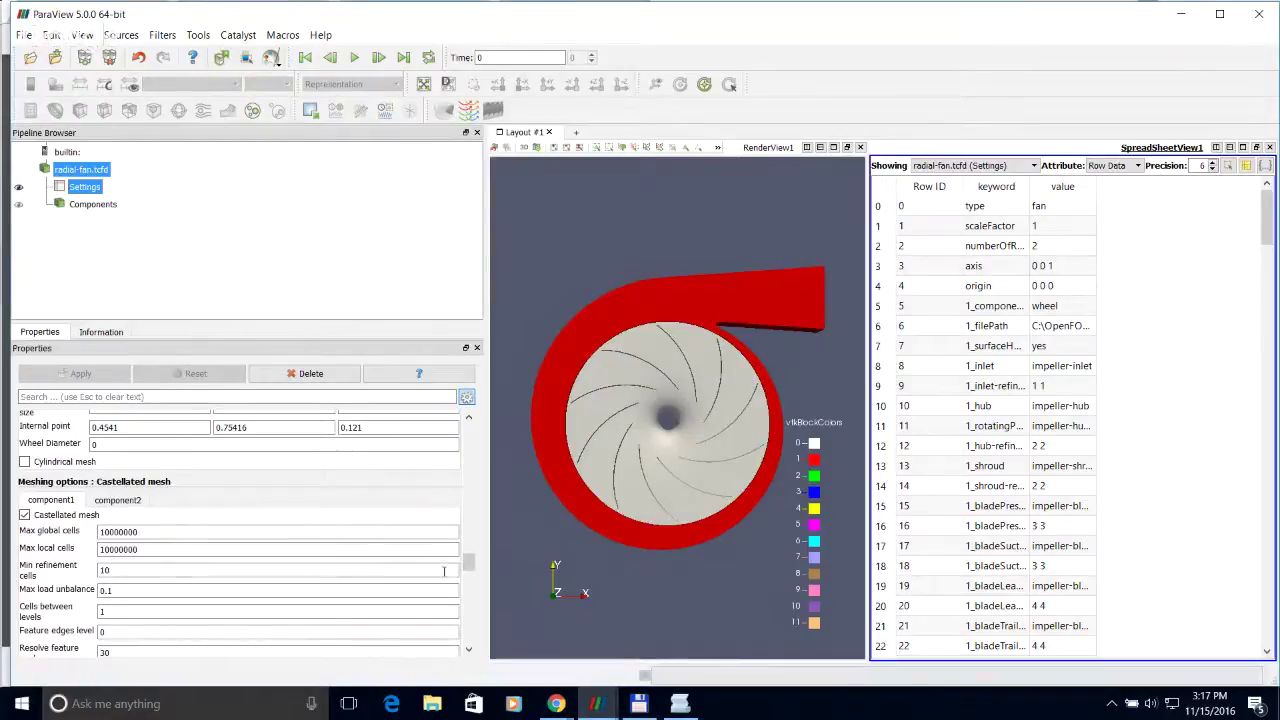
scroll(467, 573, "down", 5)
left_click_drag(467, 573, 470, 488)
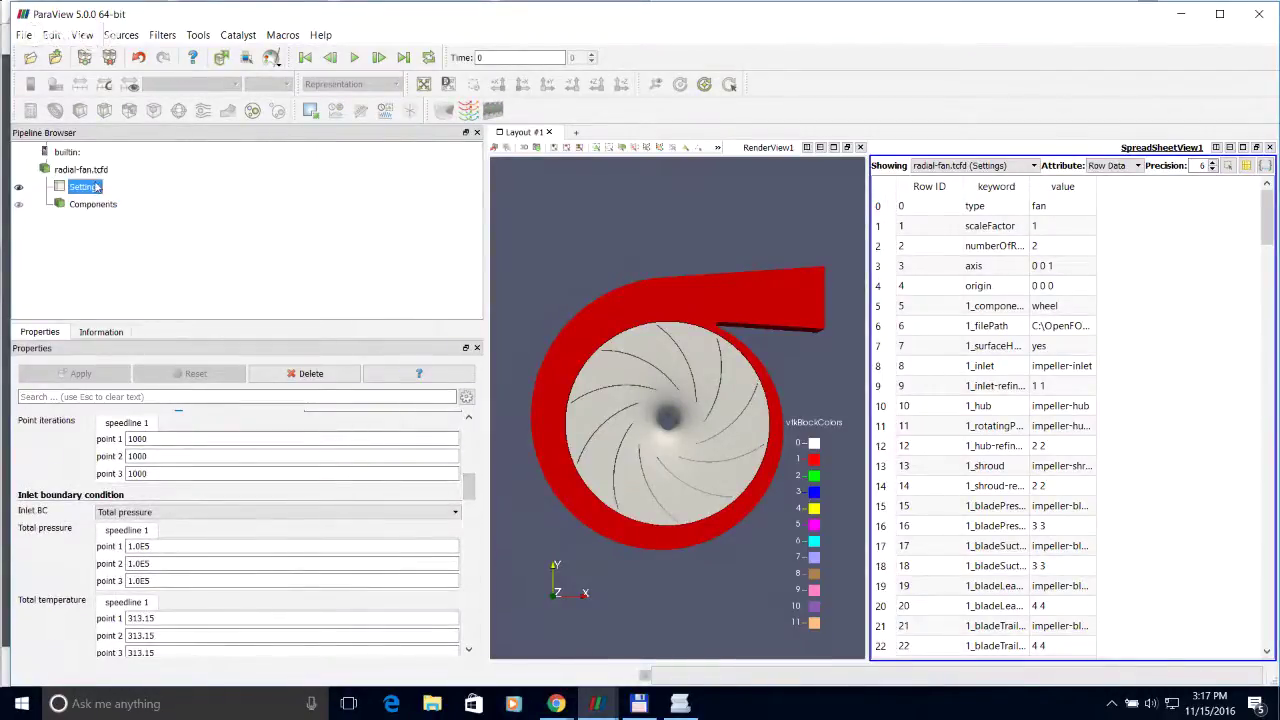
Step: Re-enter 0 as the first origin coordinate of radial-fan.tcfd and apply the properties
left_click(99, 172)
scroll(452, 505, "up", 10)
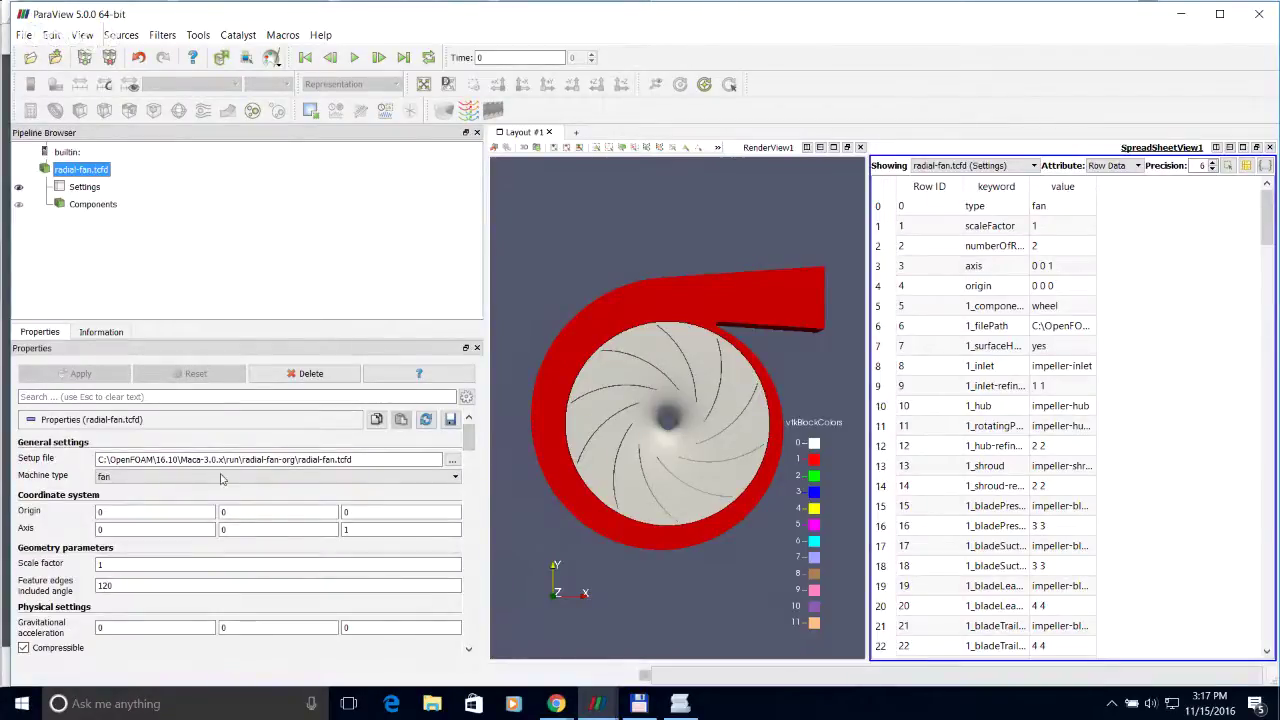
left_click(138, 514)
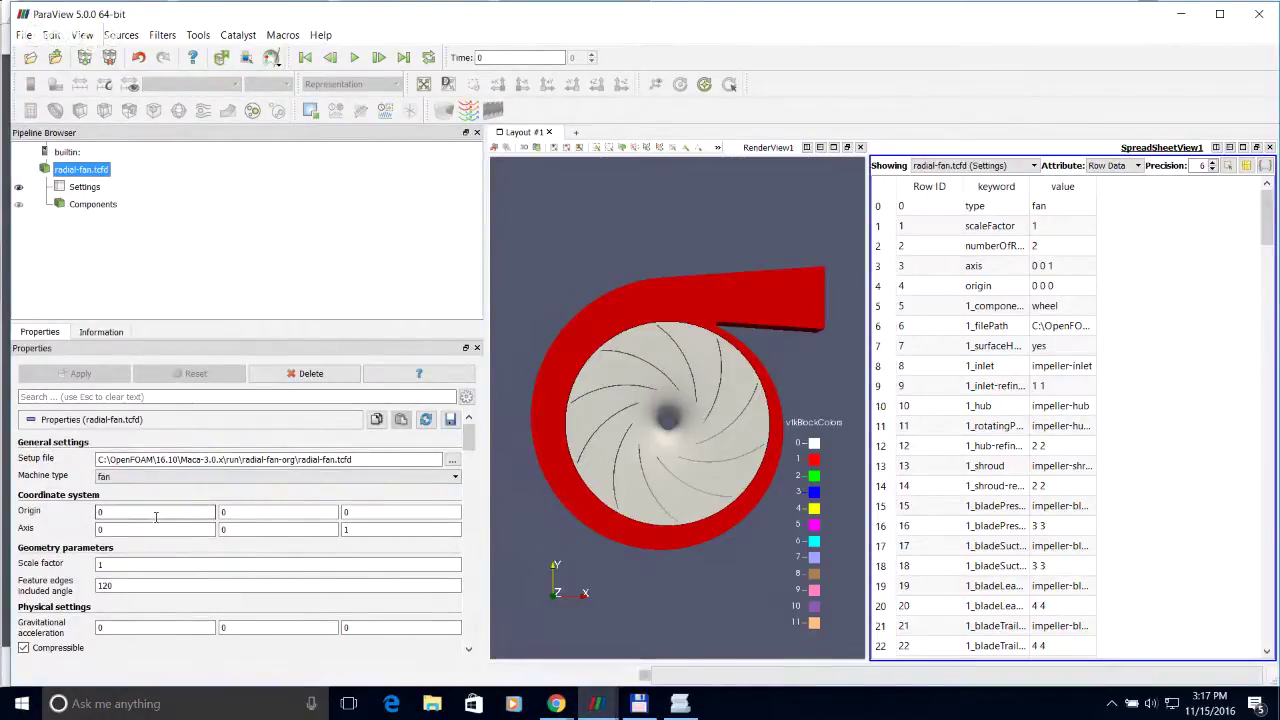
key("BackSpace")
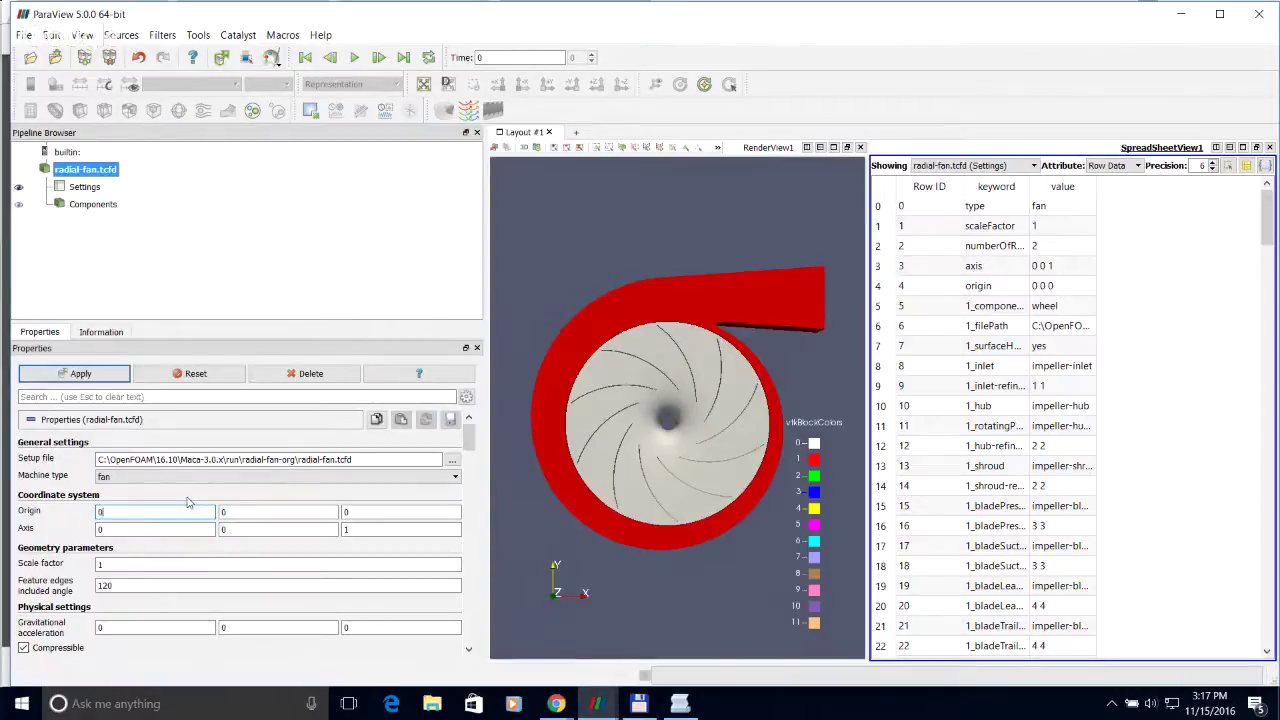
left_click(80, 373)
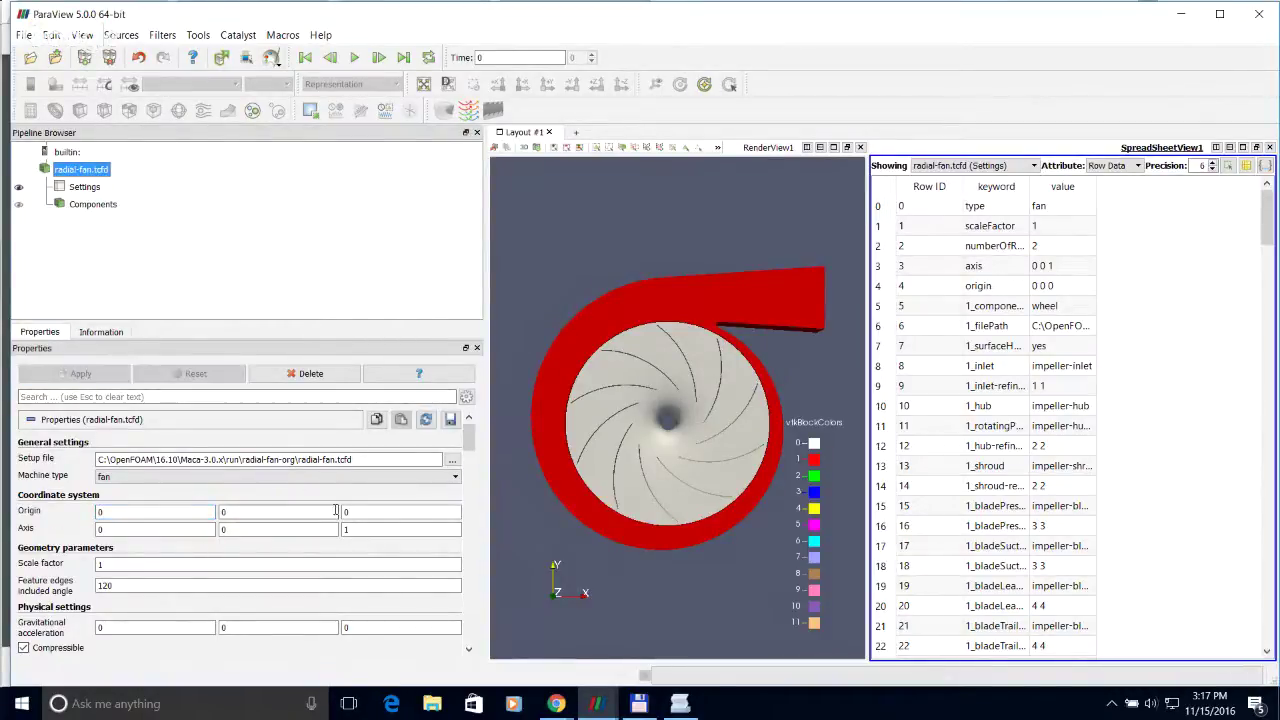
Step: Add a TCFDManager filter to radial-fan.tcfd, apply it, and review its setup and run options
left_click(469, 112)
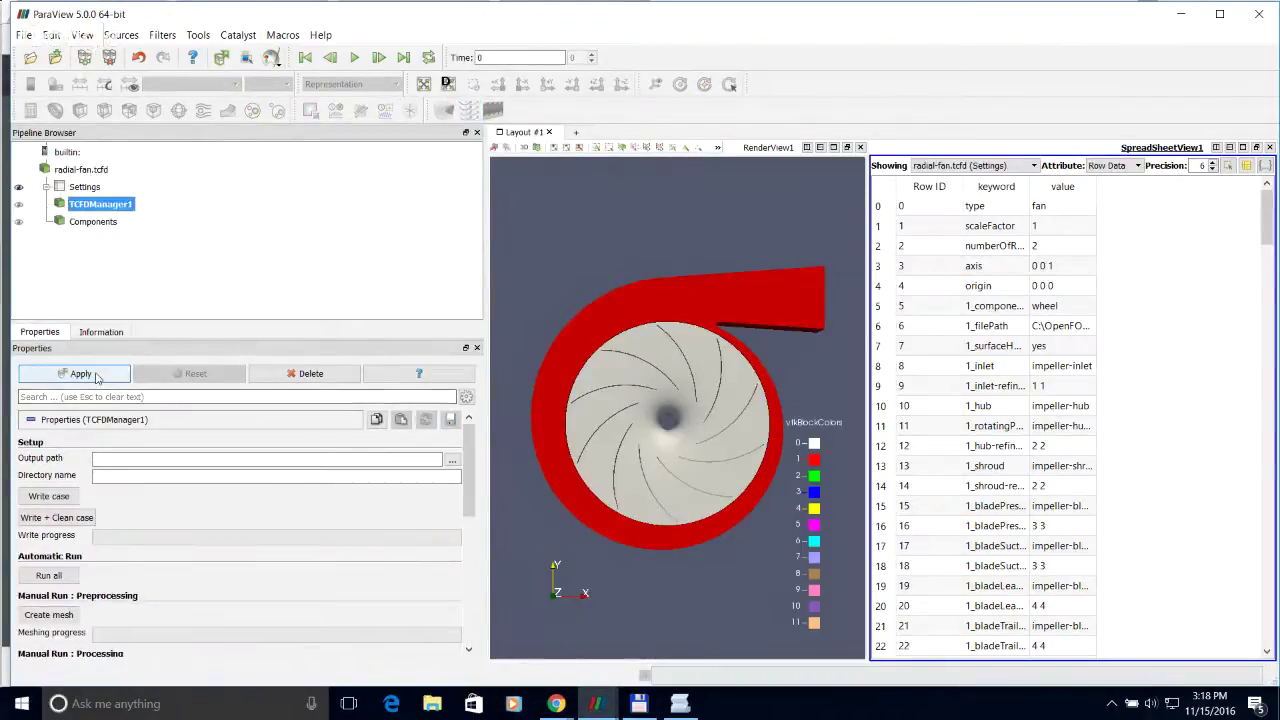
left_click(82, 373)
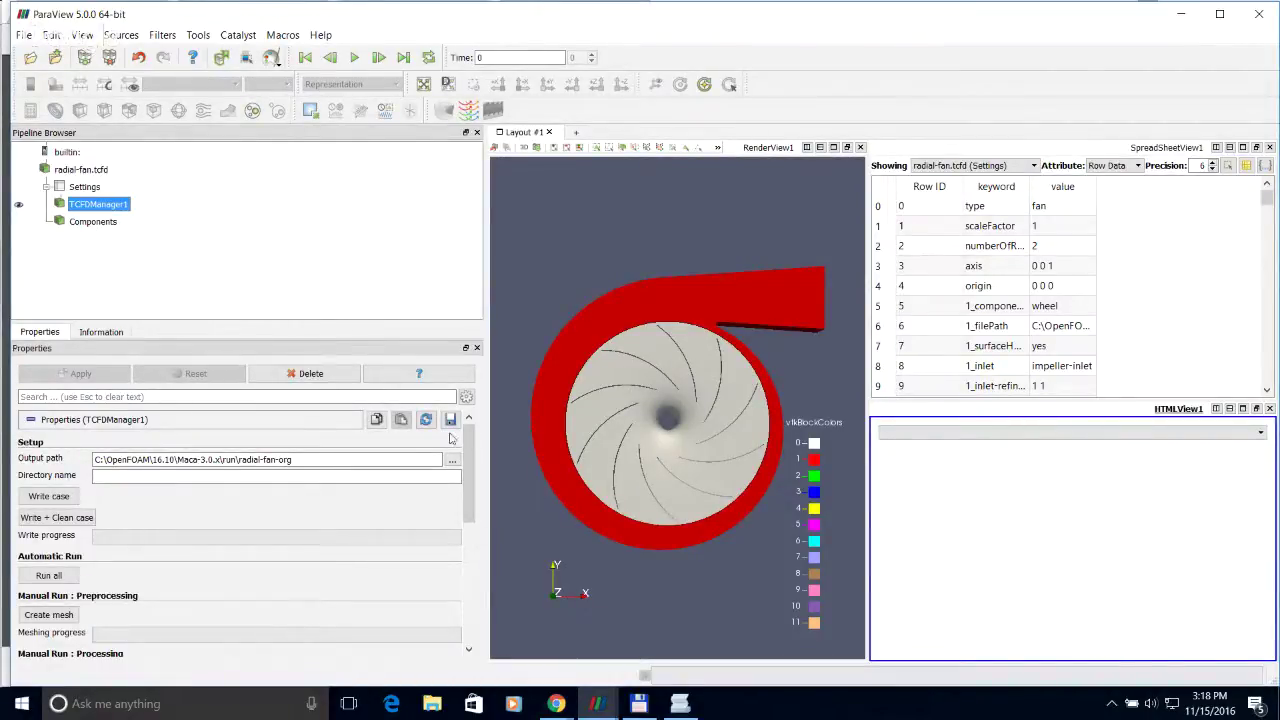
scroll(470, 468, "down", 1)
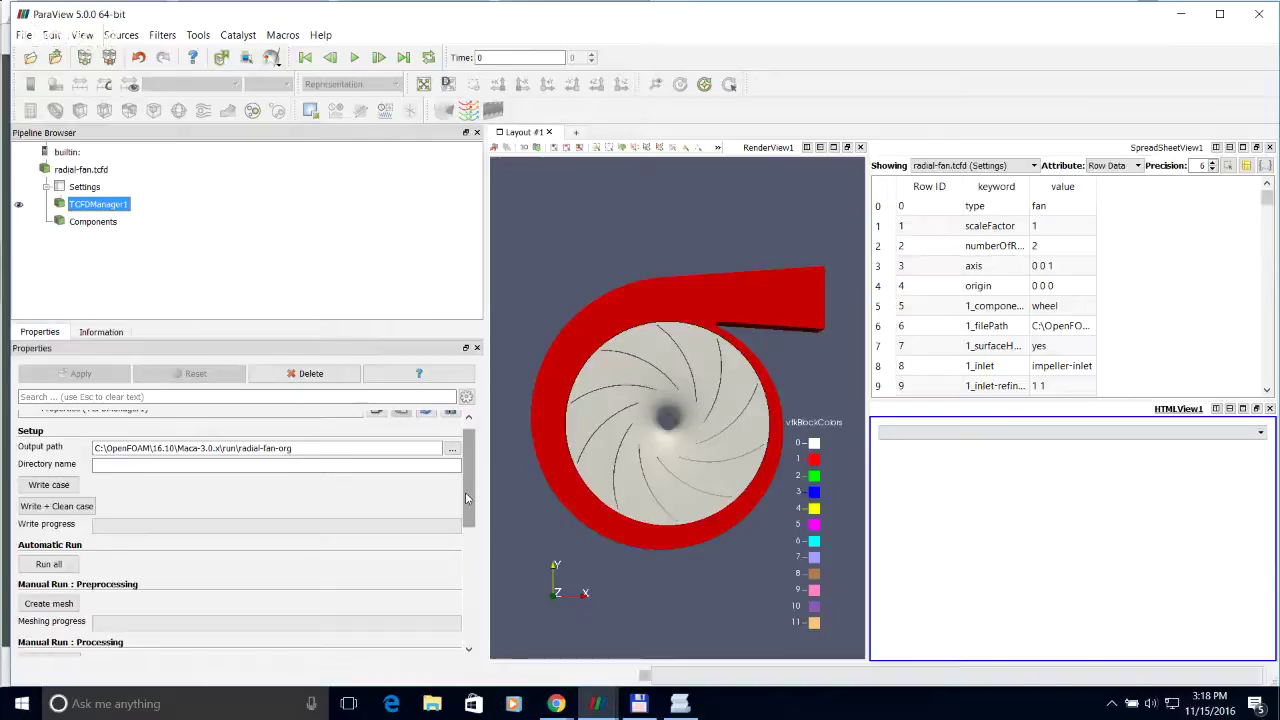
left_click_drag(465, 492, 470, 487)
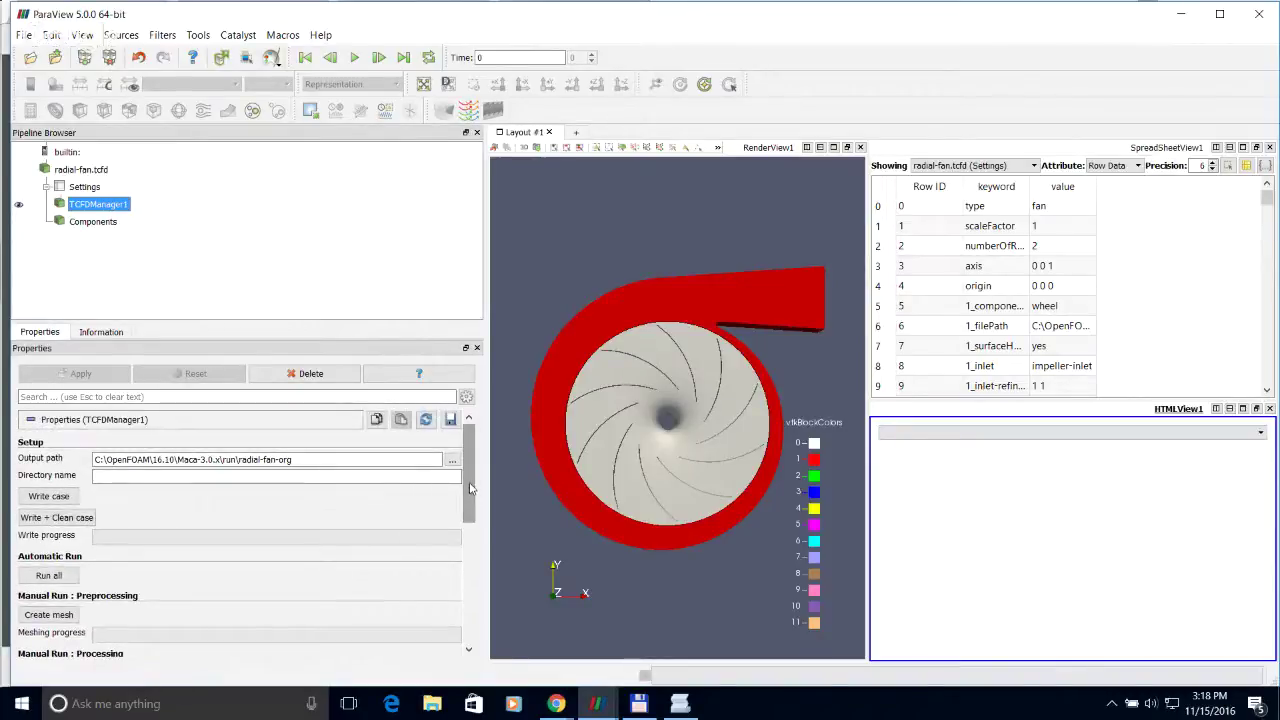
Step: Write the radial-fan case from TCFDManager1 and start the complete automatic run
left_click(53, 500)
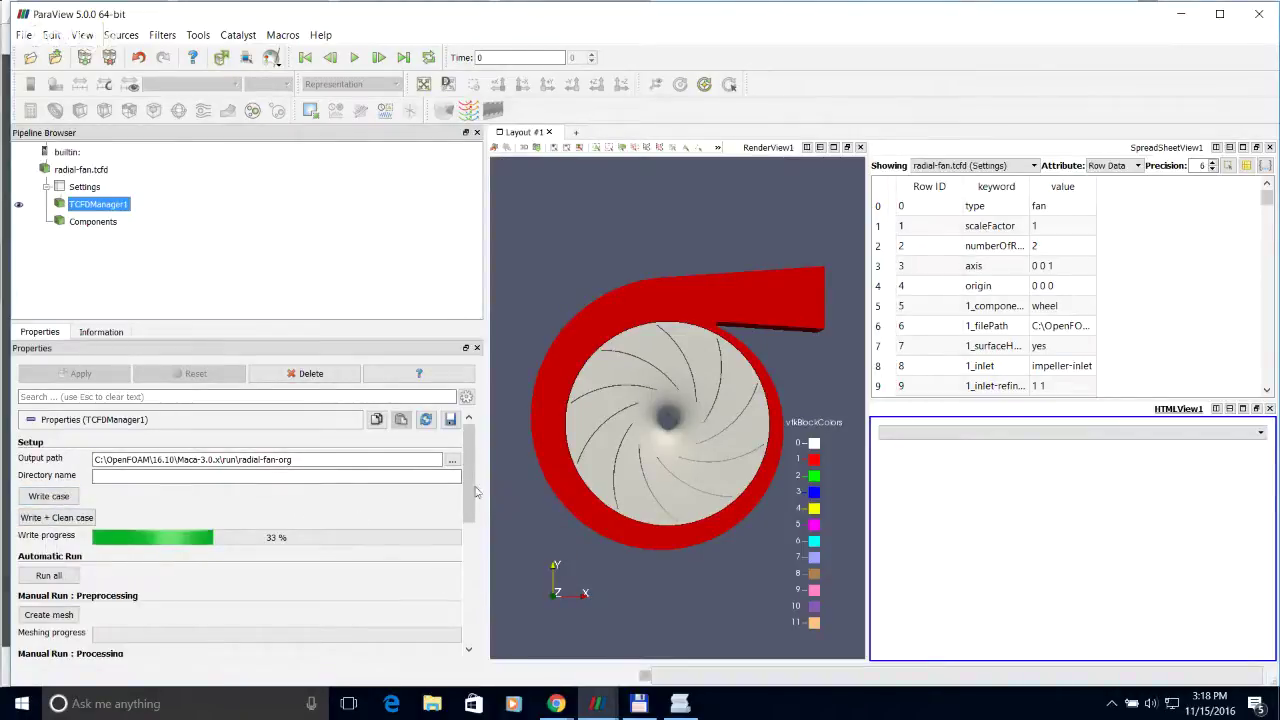
left_click_drag(463, 492, 465, 514)
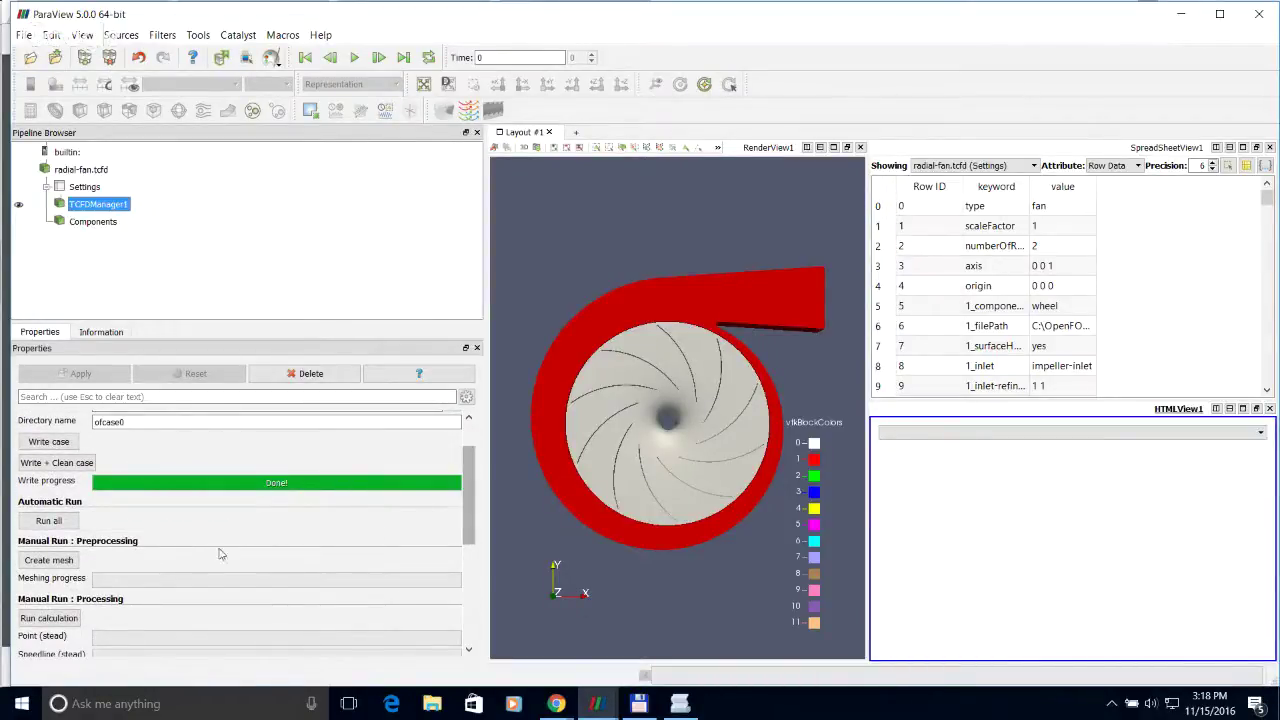
left_click_drag(467, 524, 467, 550)
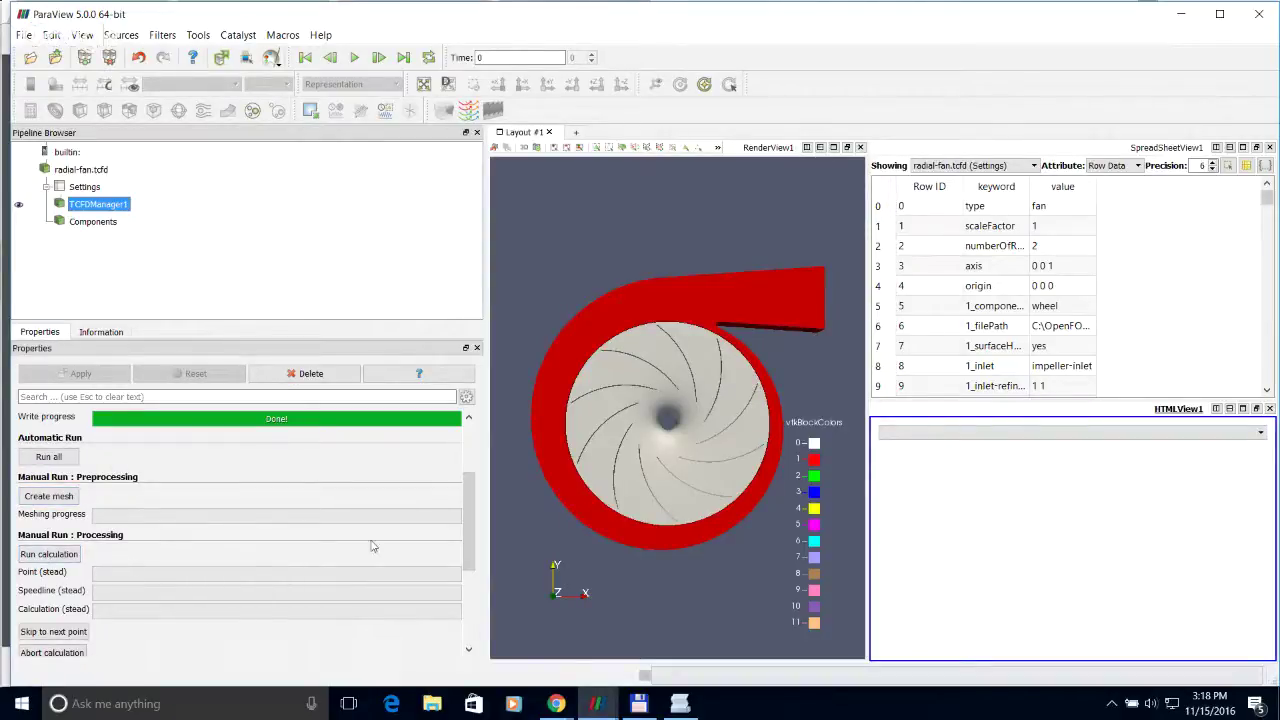
left_click(48, 456)
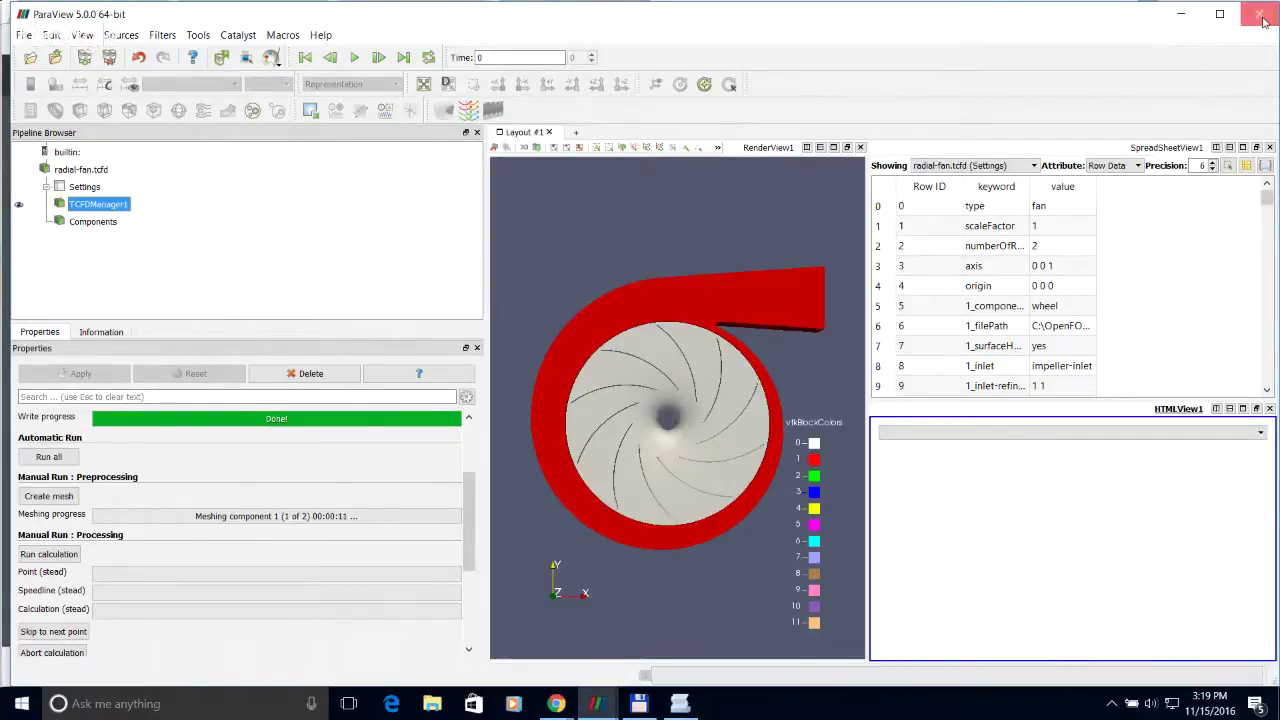
Step: Switch to the ParaView window holding the finished radial-fan case and review its TCFDManager1 properties
left_click(1181, 14)
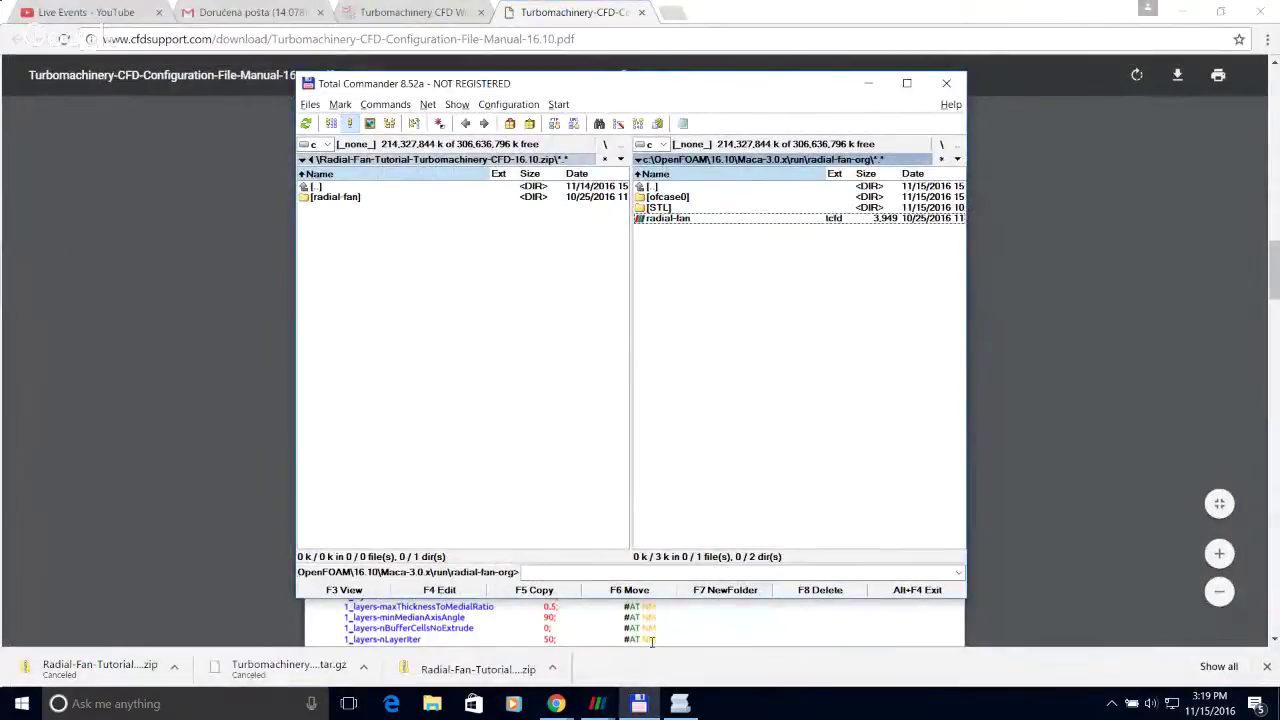
left_click(597, 705)
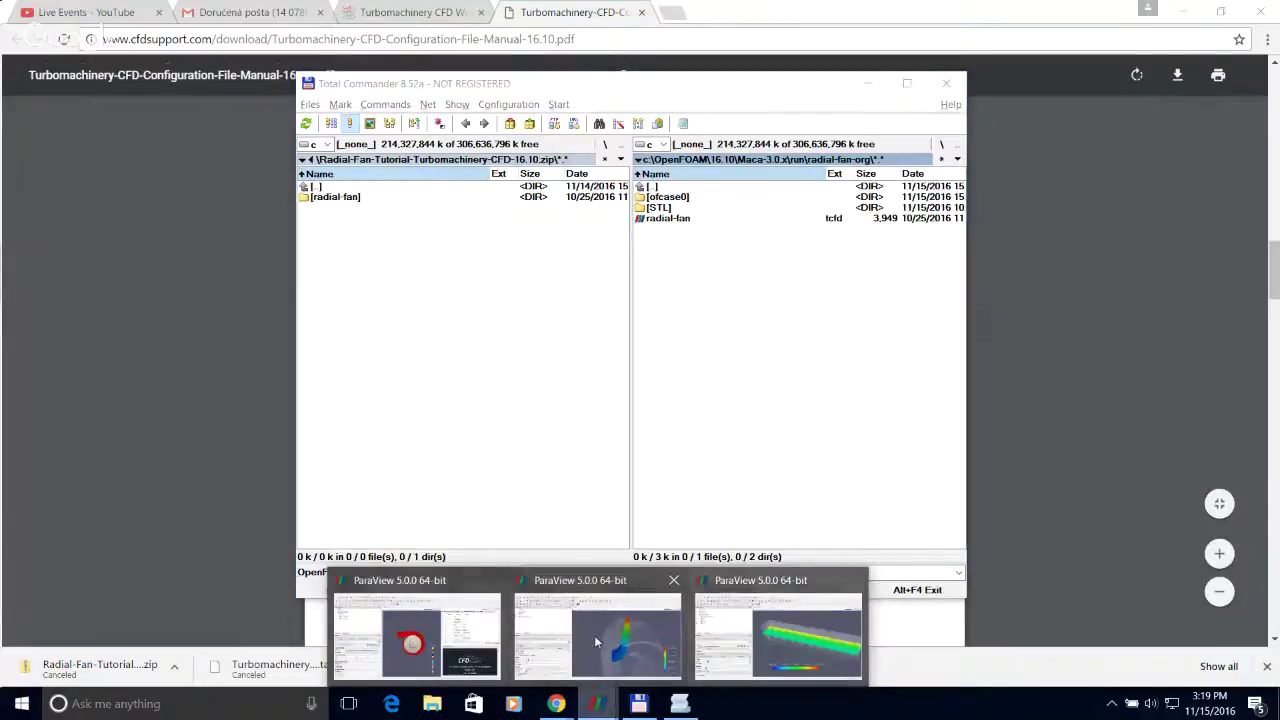
left_click(400, 621)
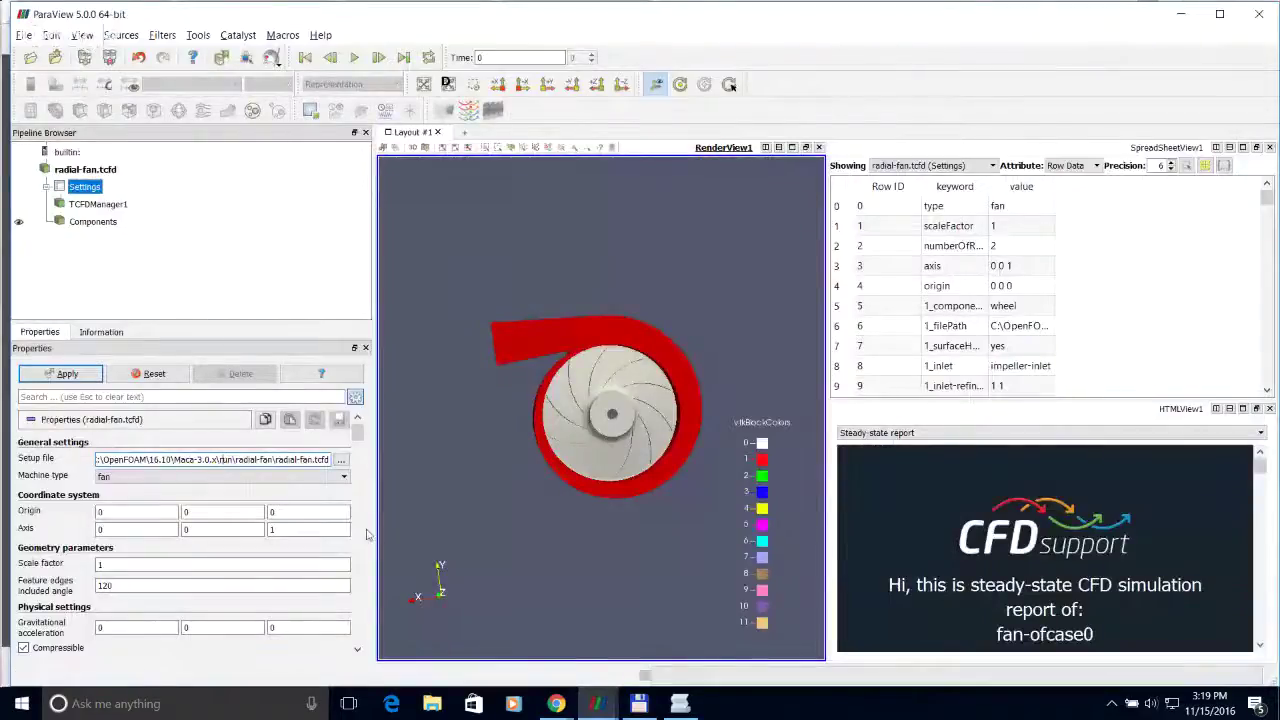
left_click(90, 204)
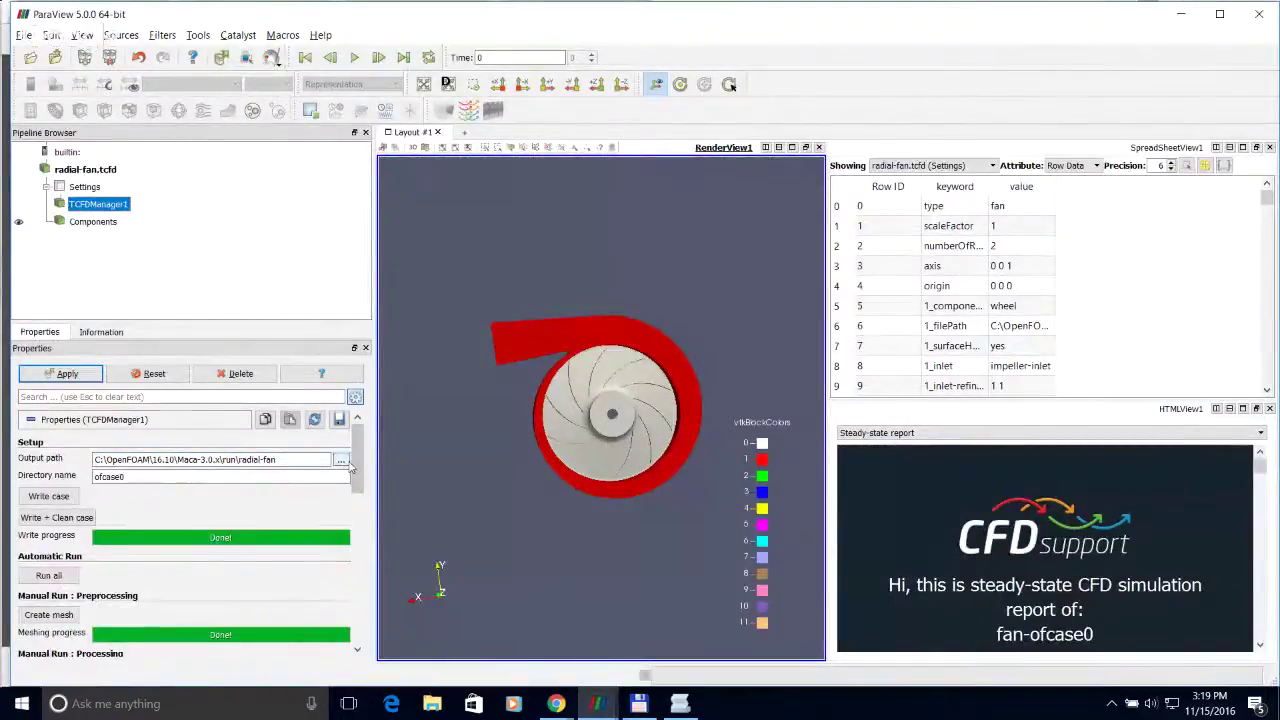
scroll(351, 480, "down", 10)
scroll(347, 543, "up", 10)
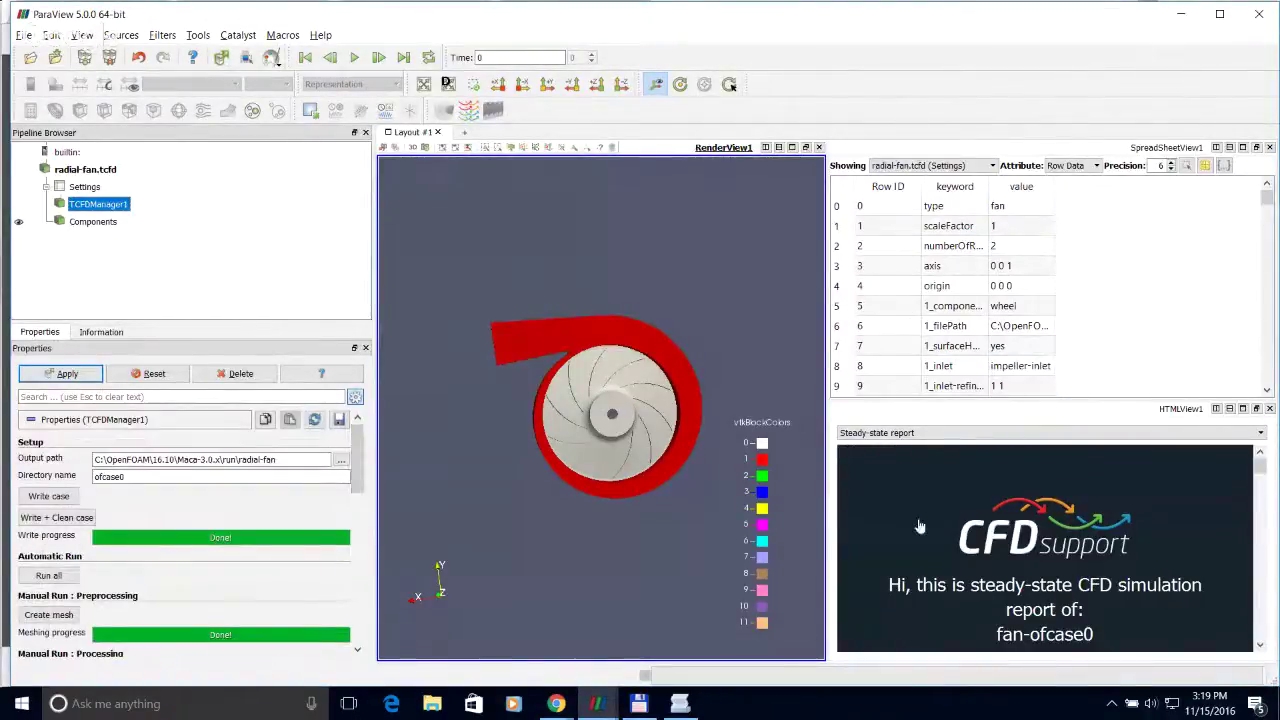
Step: Maximize the HTML view with the steady-state report and go to its Simulation Stats section
left_click(1240, 410)
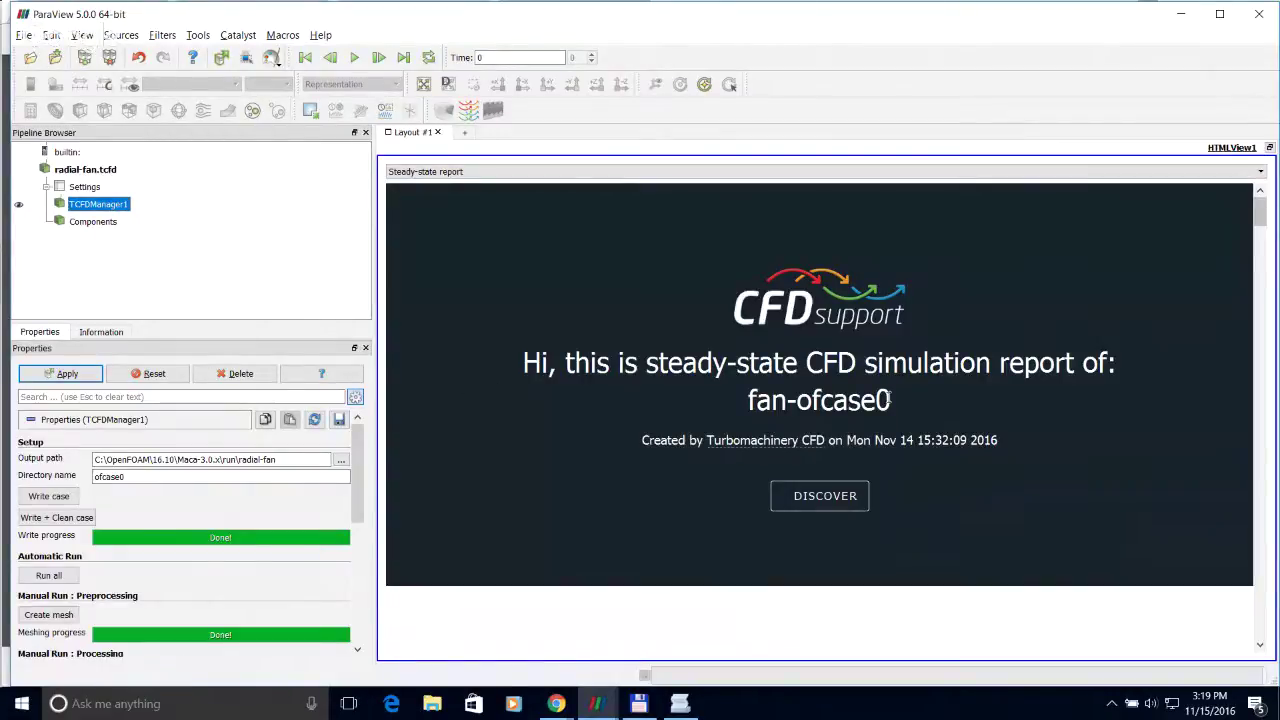
scroll(1037, 354, "down", 1)
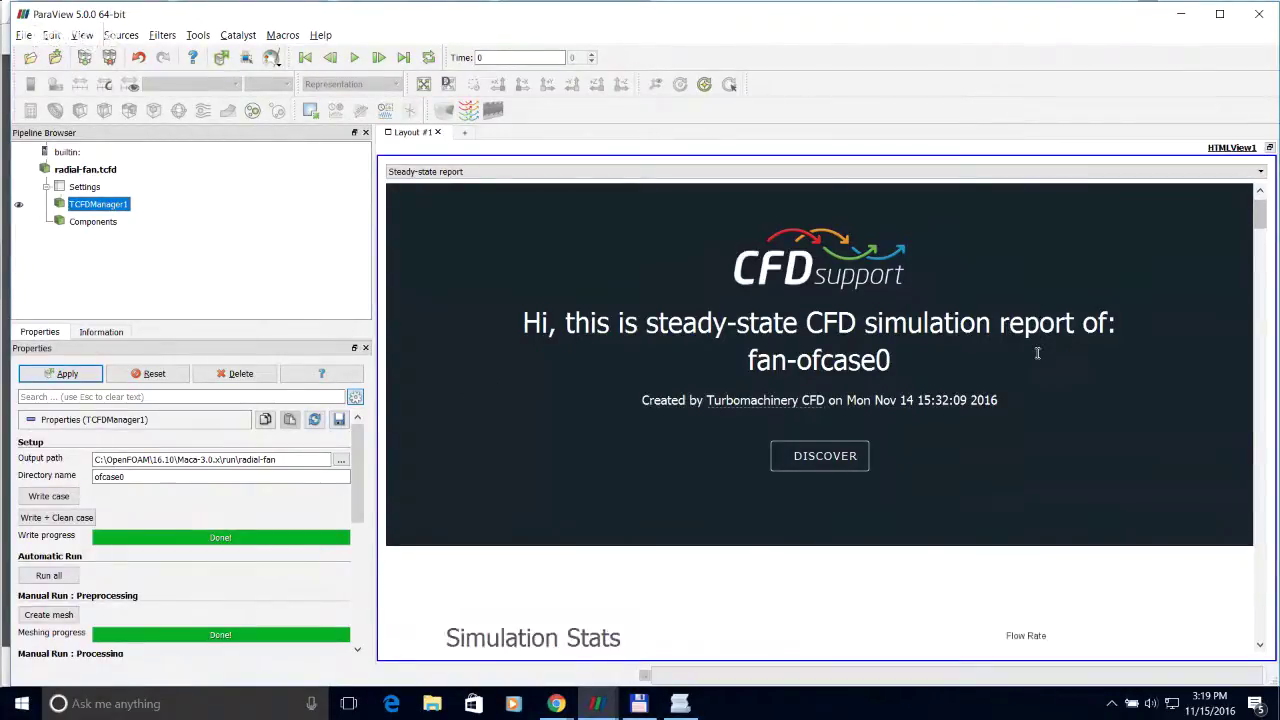
scroll(1034, 357, "up", 1)
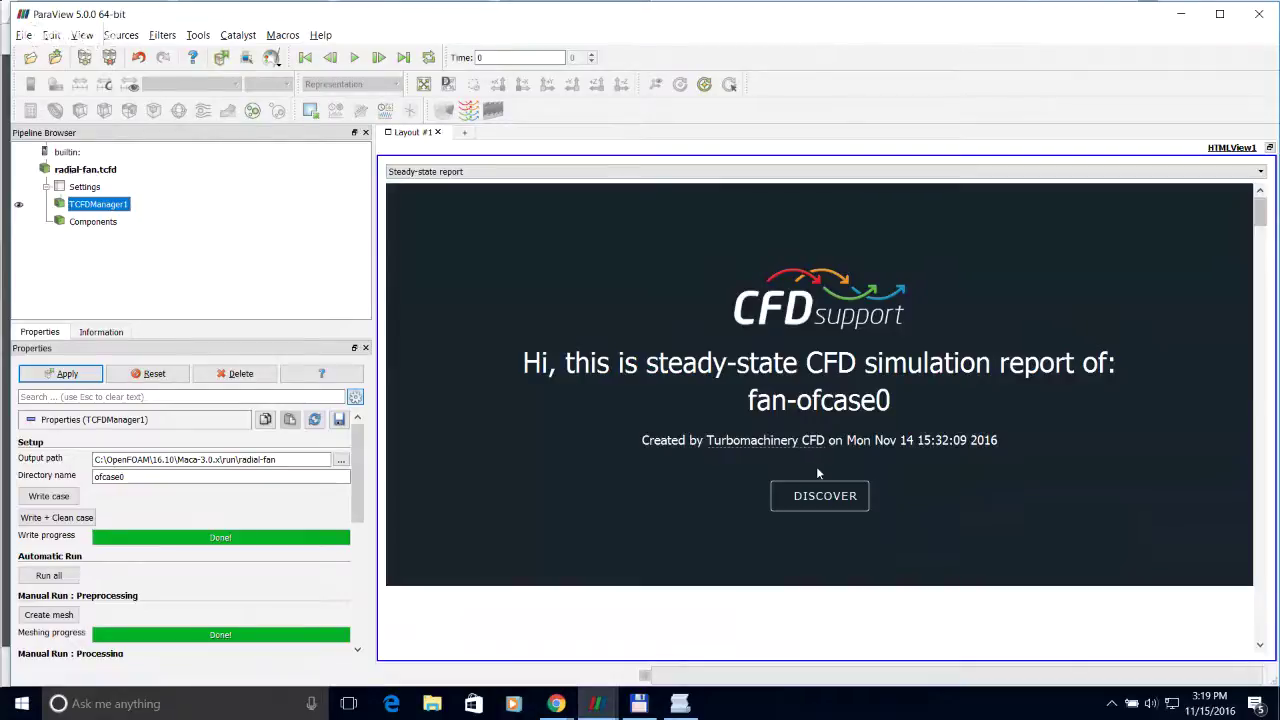
left_click(818, 495)
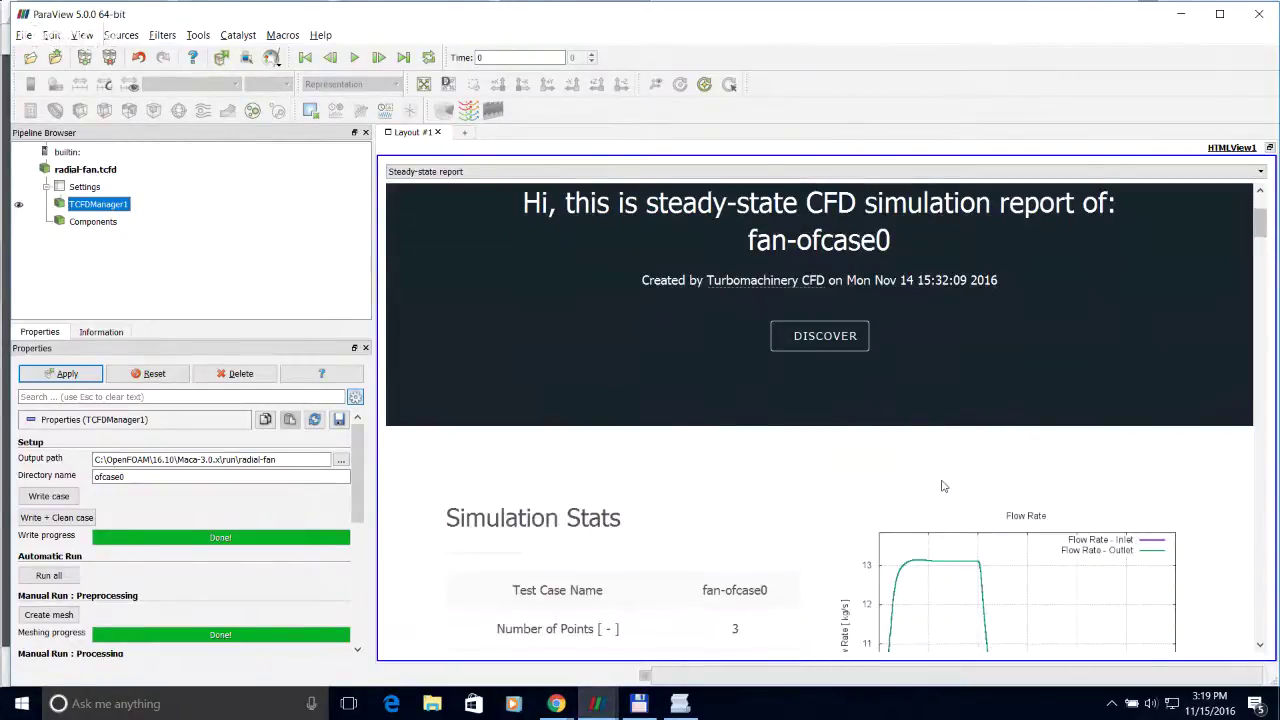
scroll(941, 486, "down", 3)
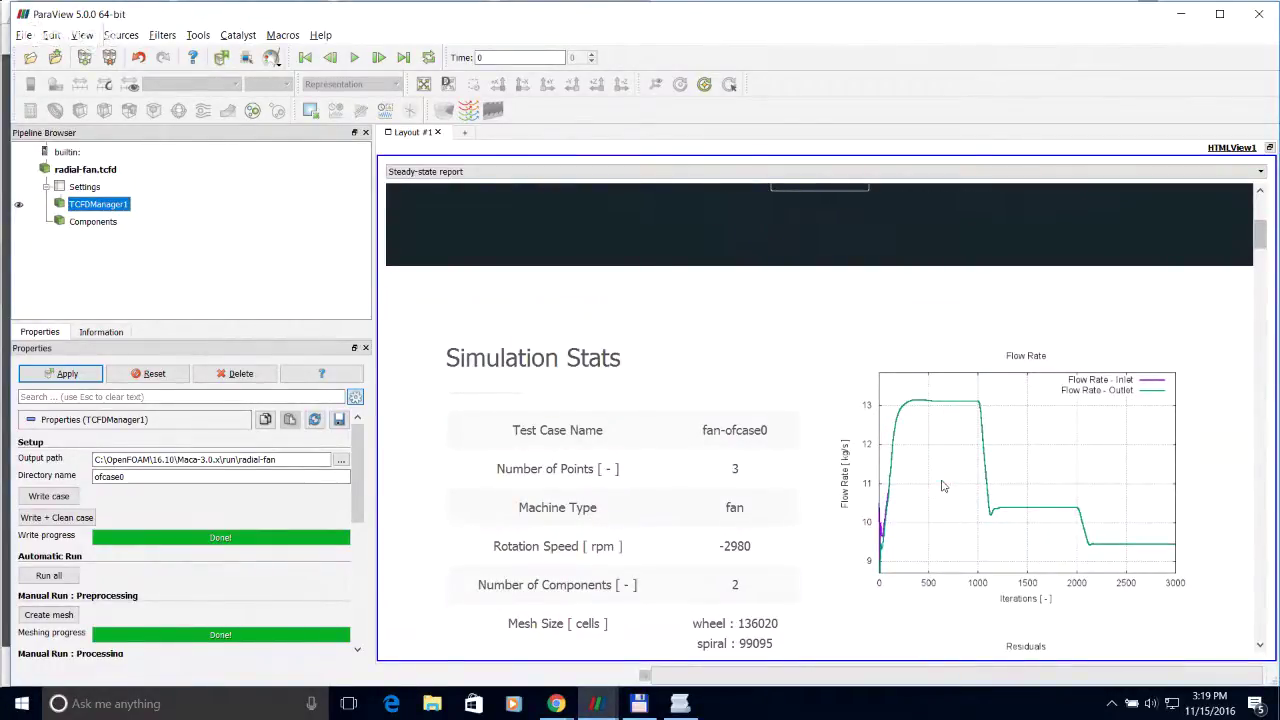
scroll(912, 432, "down", 3)
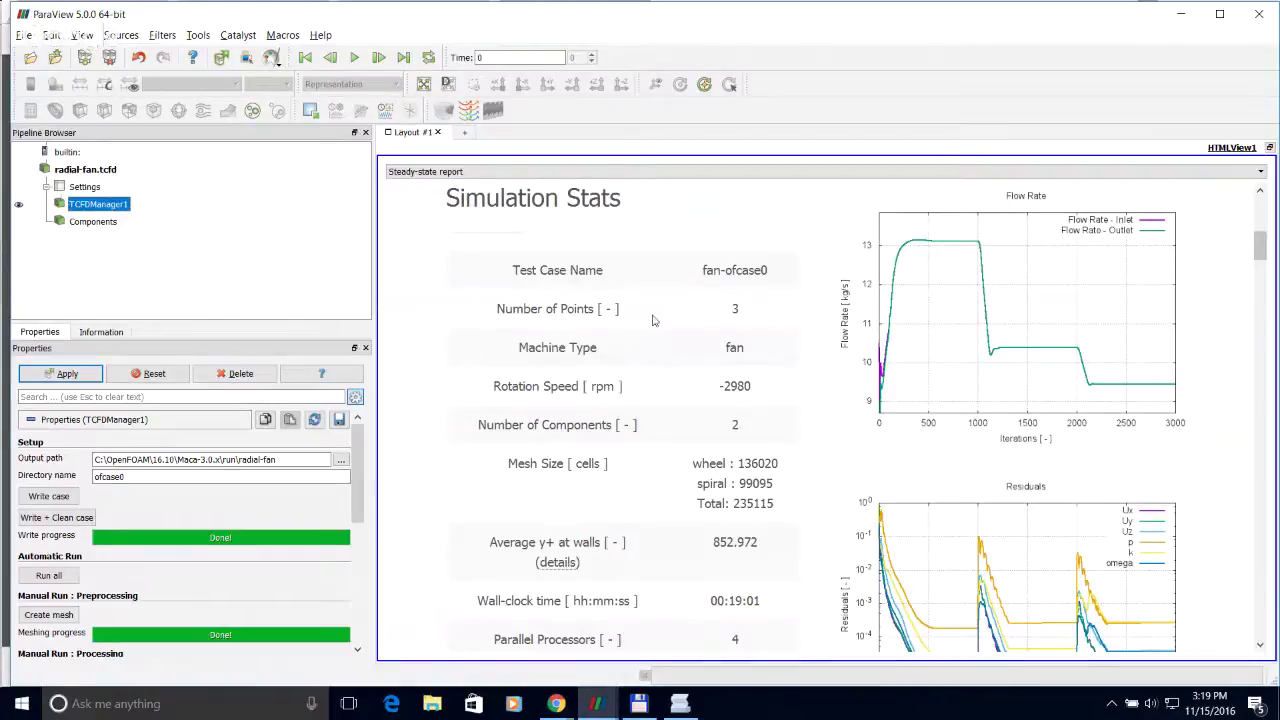
scroll(555, 312, "down", 1)
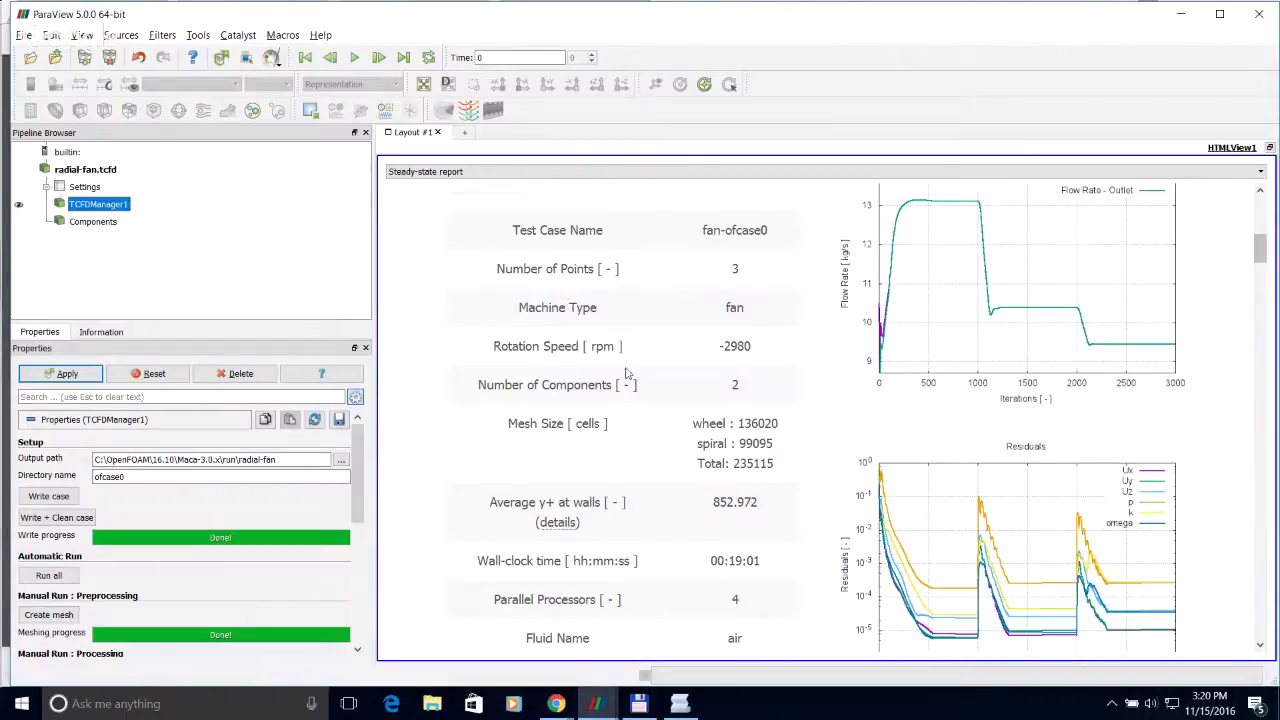
Step: Highlight the mesh size and wall-clock time in the simulation stats, and review the processor, fluid and compressibility entries
left_click_drag(510, 423, 778, 453)
scroll(778, 453, "down", 1)
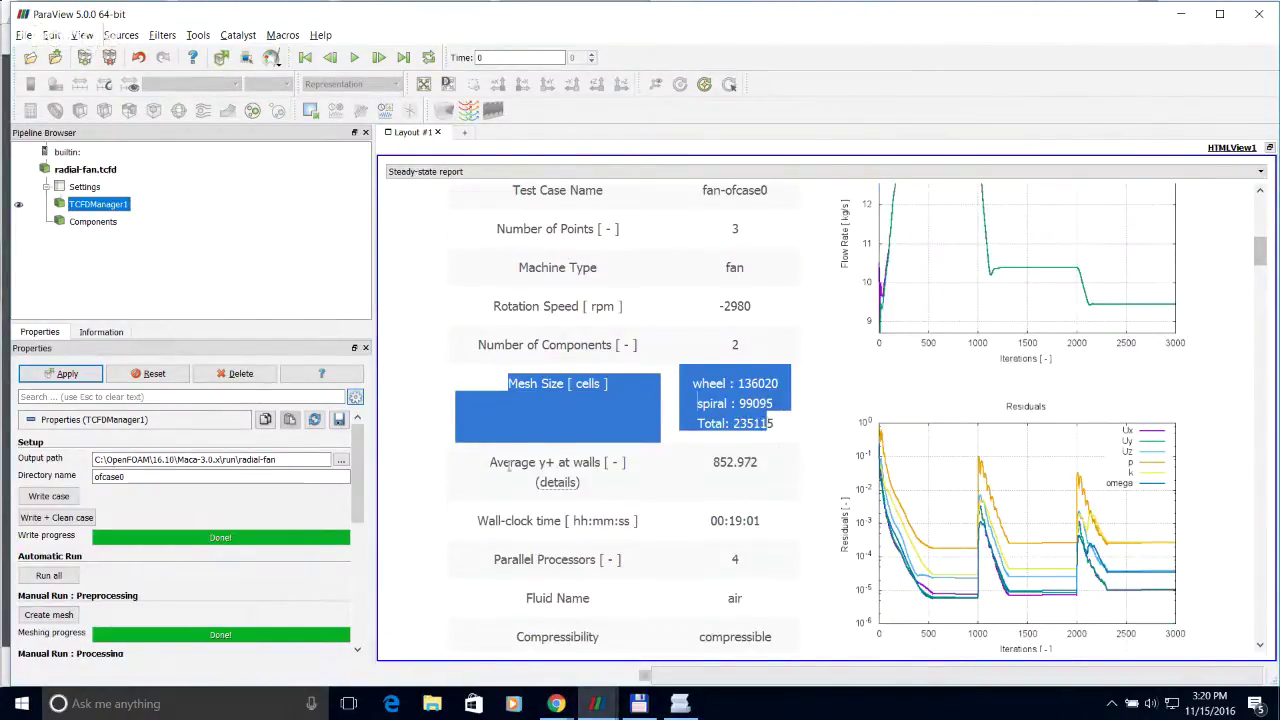
scroll(480, 456, "down", 3)
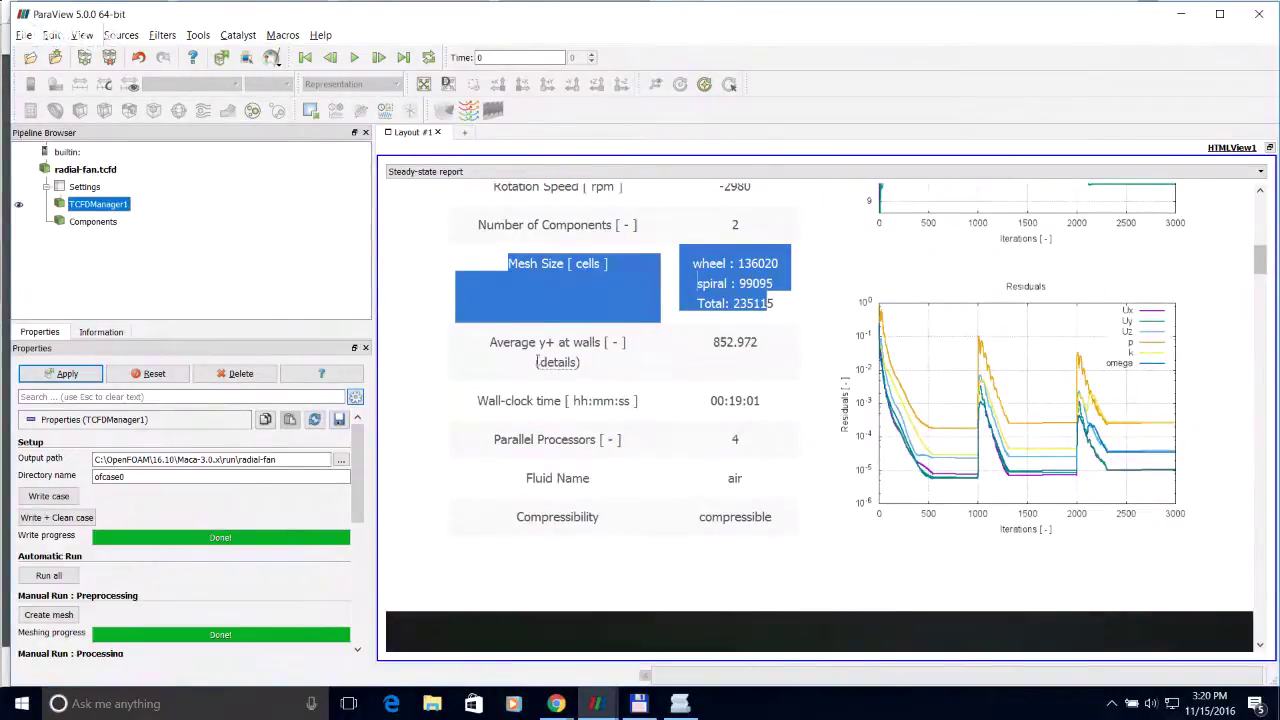
scroll(730, 381, "down", 1)
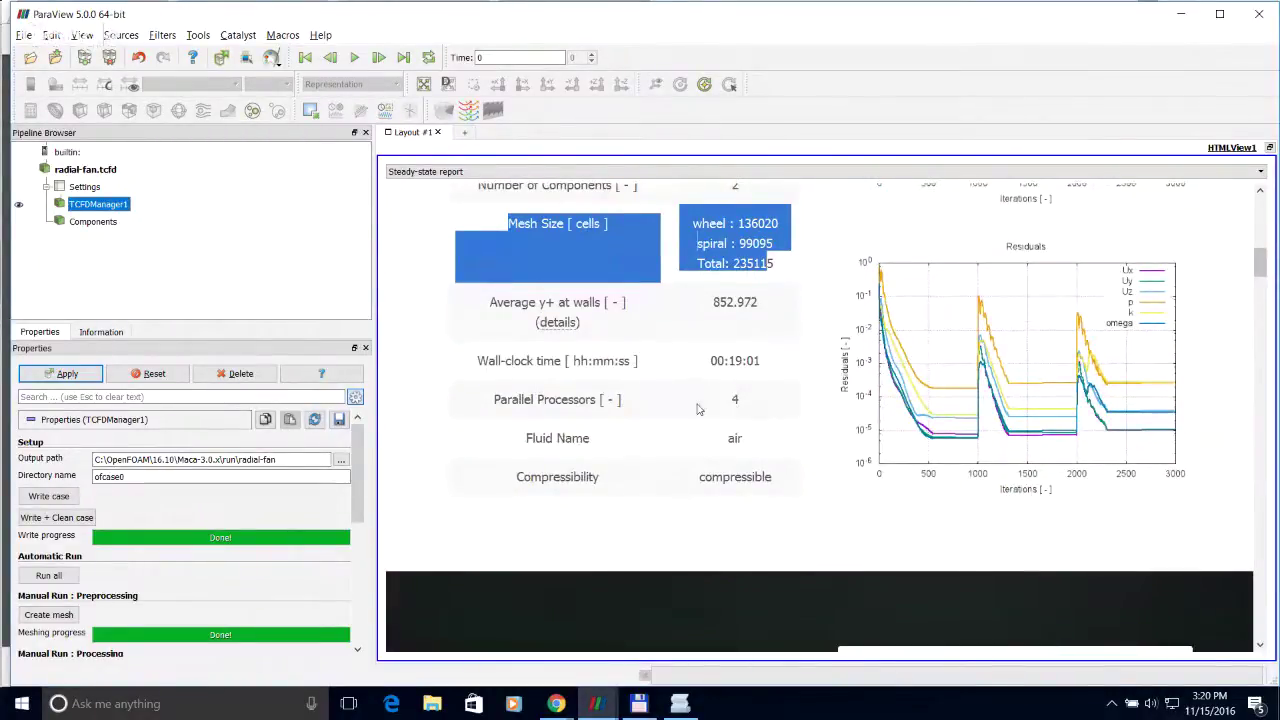
left_click(479, 360)
left_click_drag(479, 360, 592, 360)
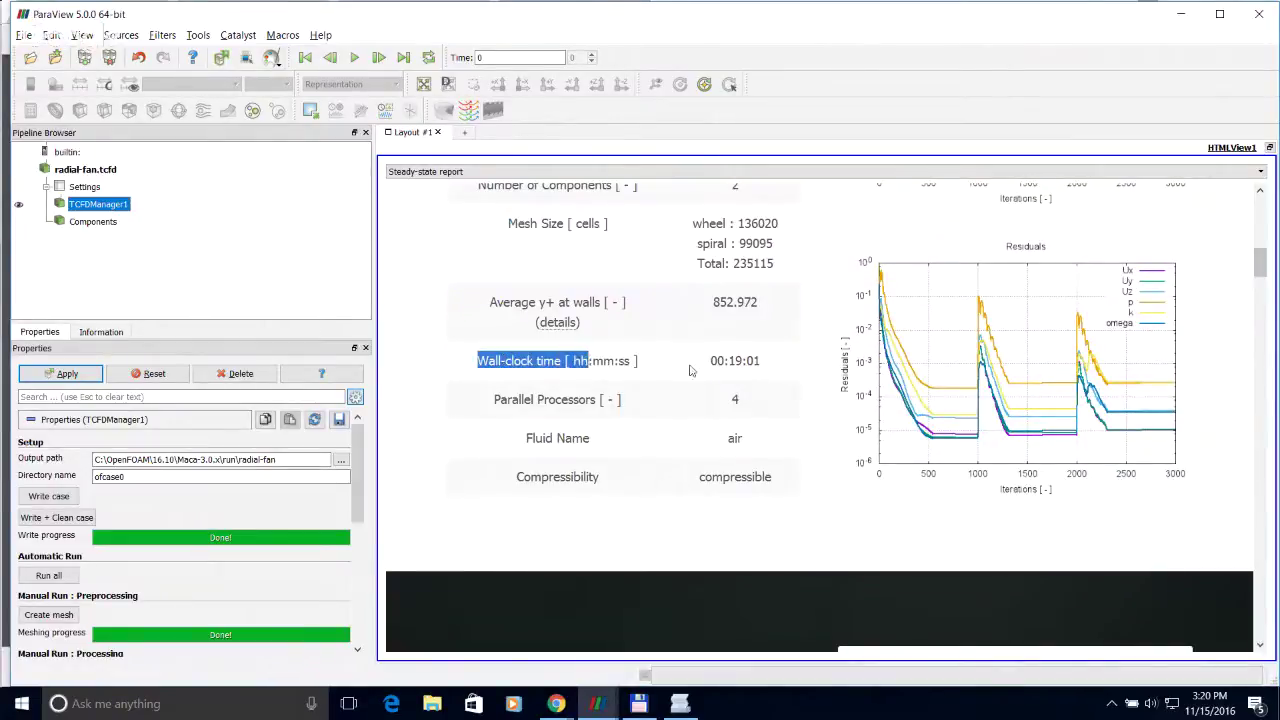
left_click(712, 360)
left_click_drag(711, 361, 770, 361)
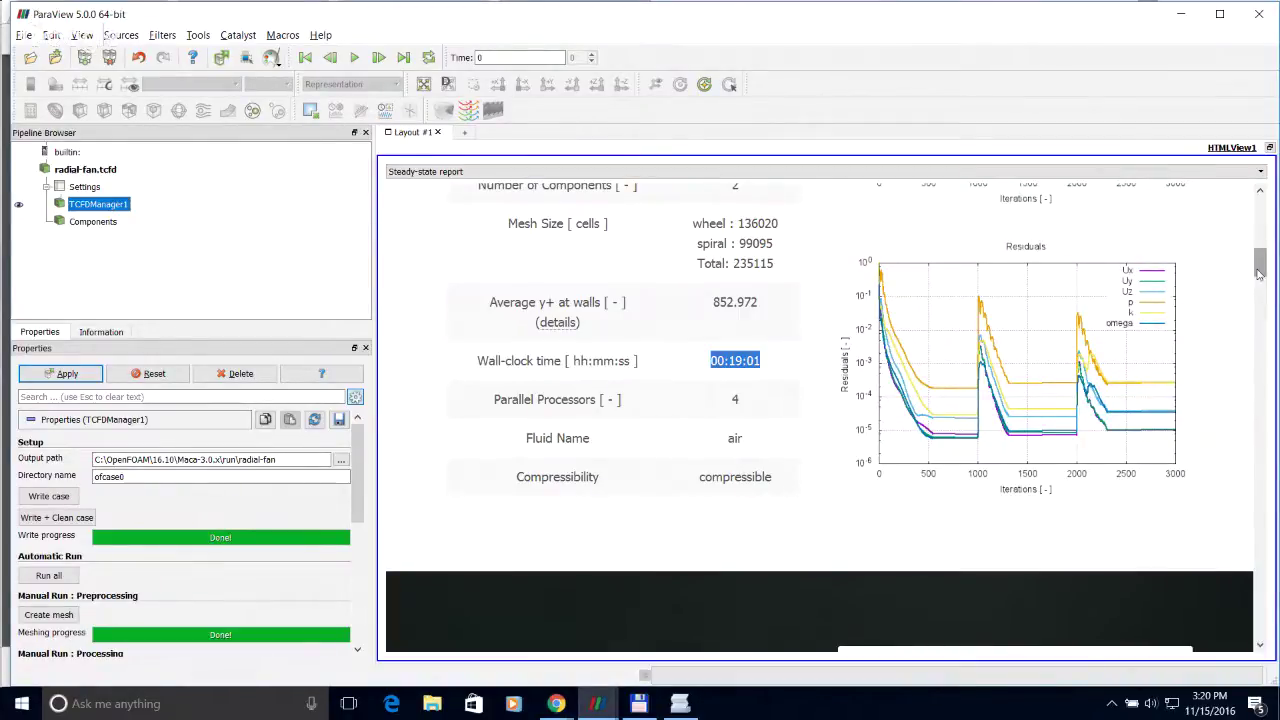
left_click_drag(1260, 266, 1260, 271)
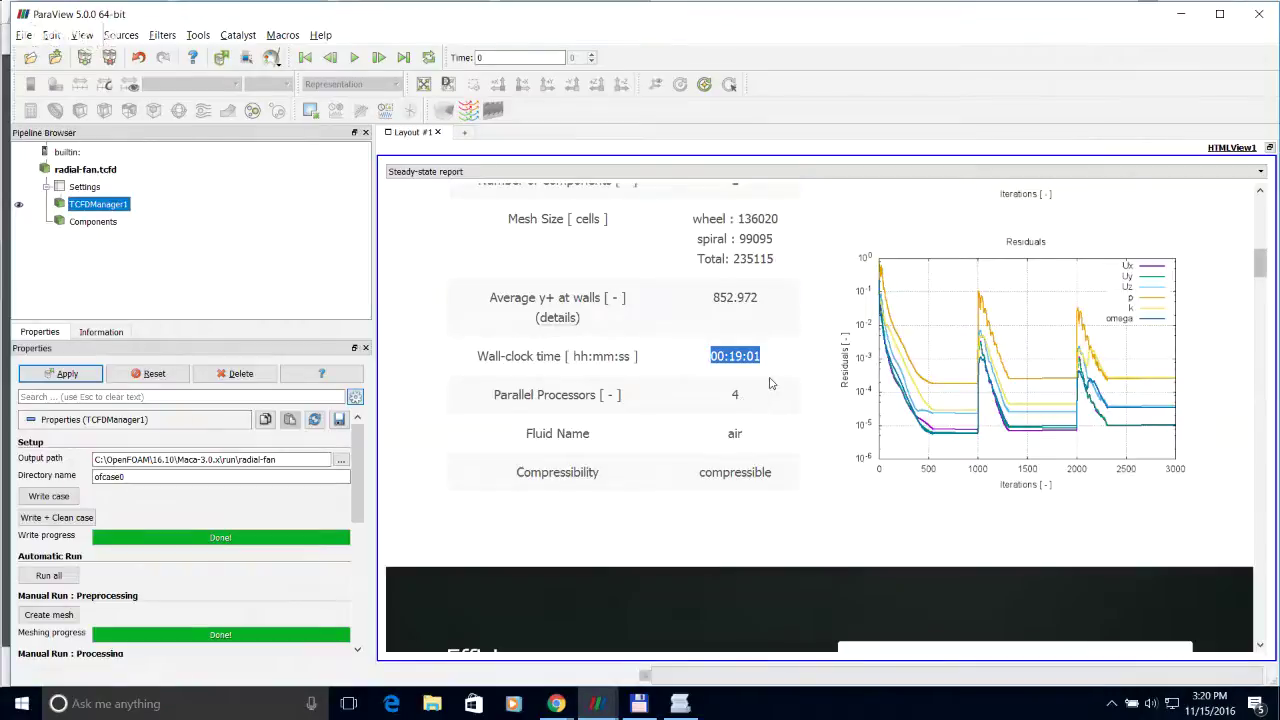
scroll(770, 383, "down", 1)
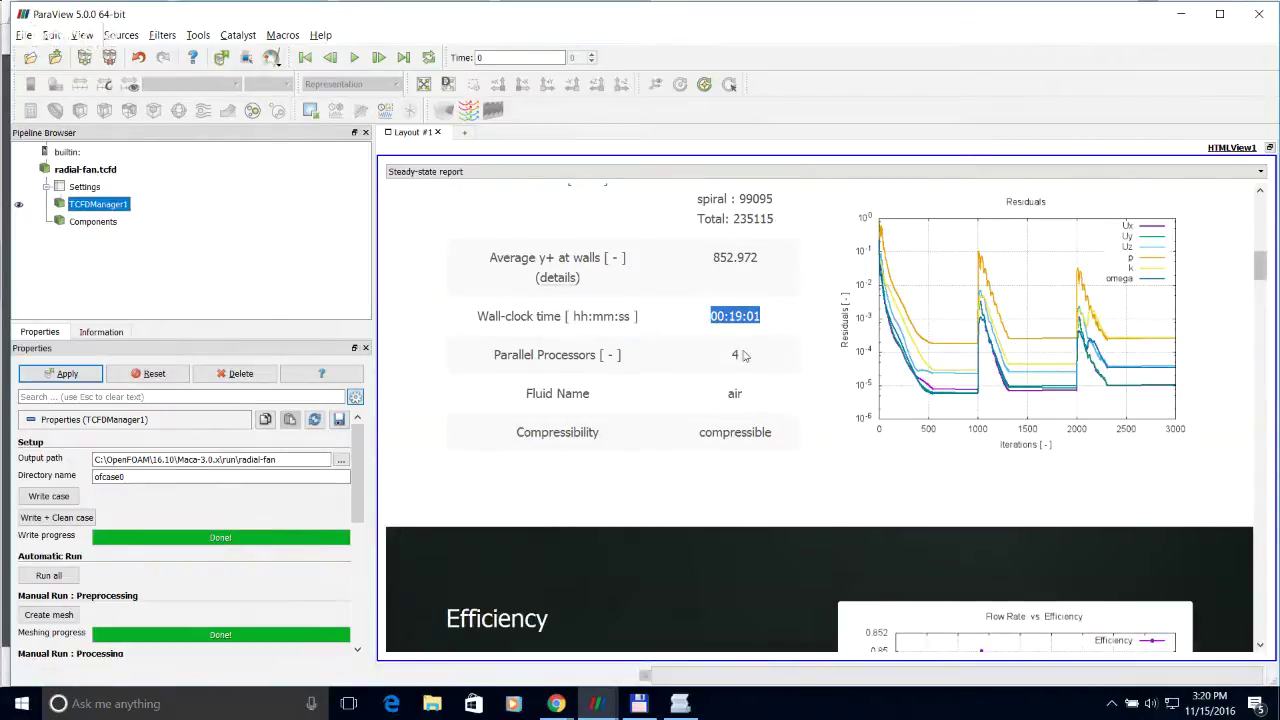
Step: Examine the report's Efficiency section, including the point table and the charts against flow rate and iterations
scroll(765, 360, "down", 3)
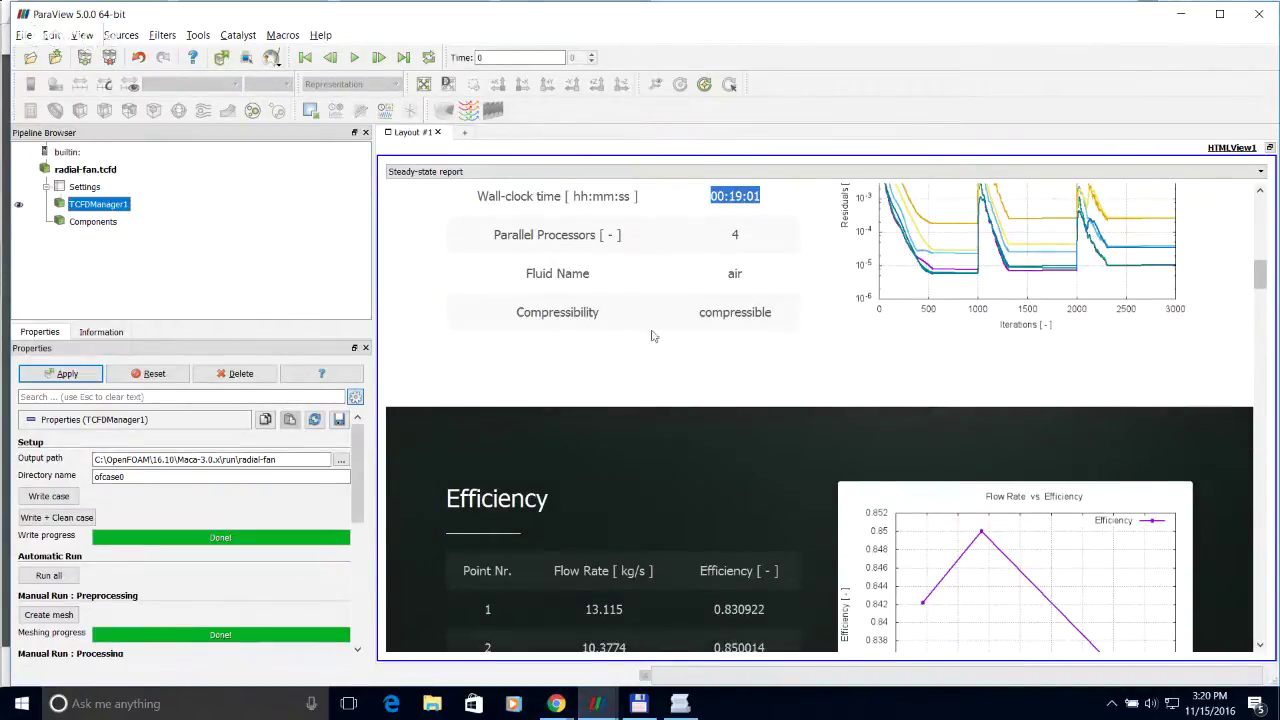
scroll(791, 329, "down", 2)
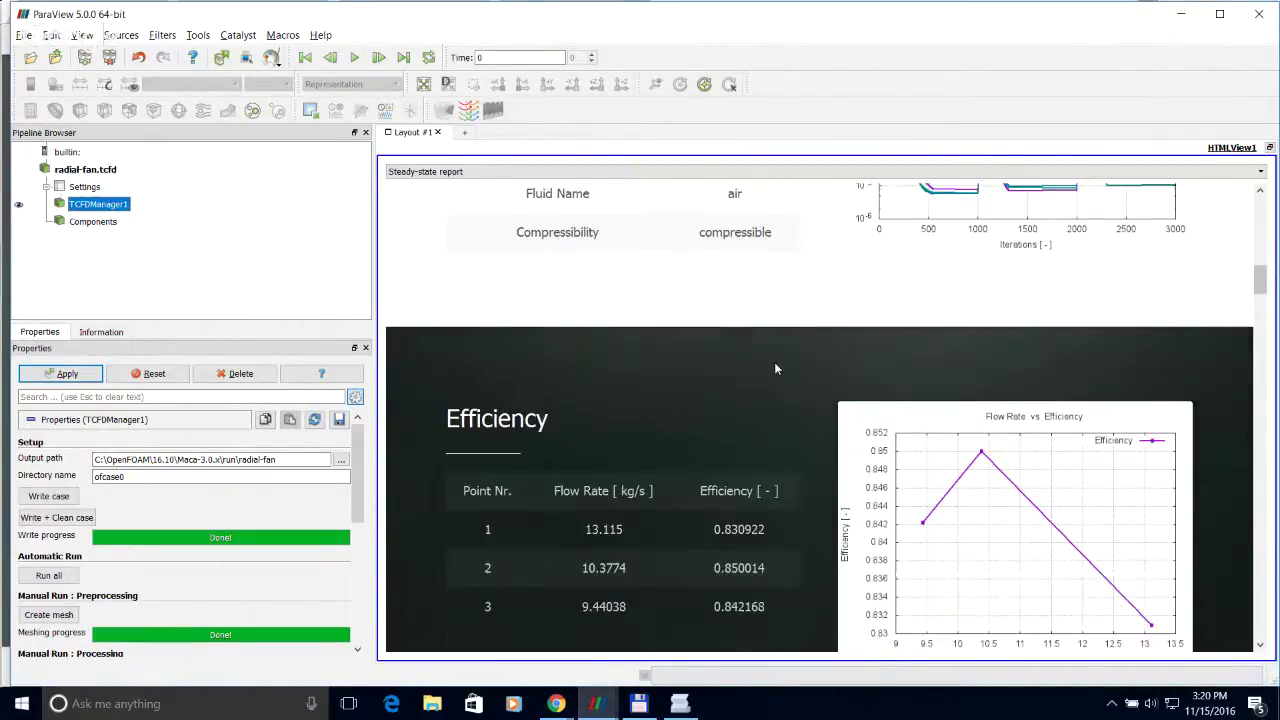
scroll(771, 366, "down", 2)
scroll(774, 371, "down", 2)
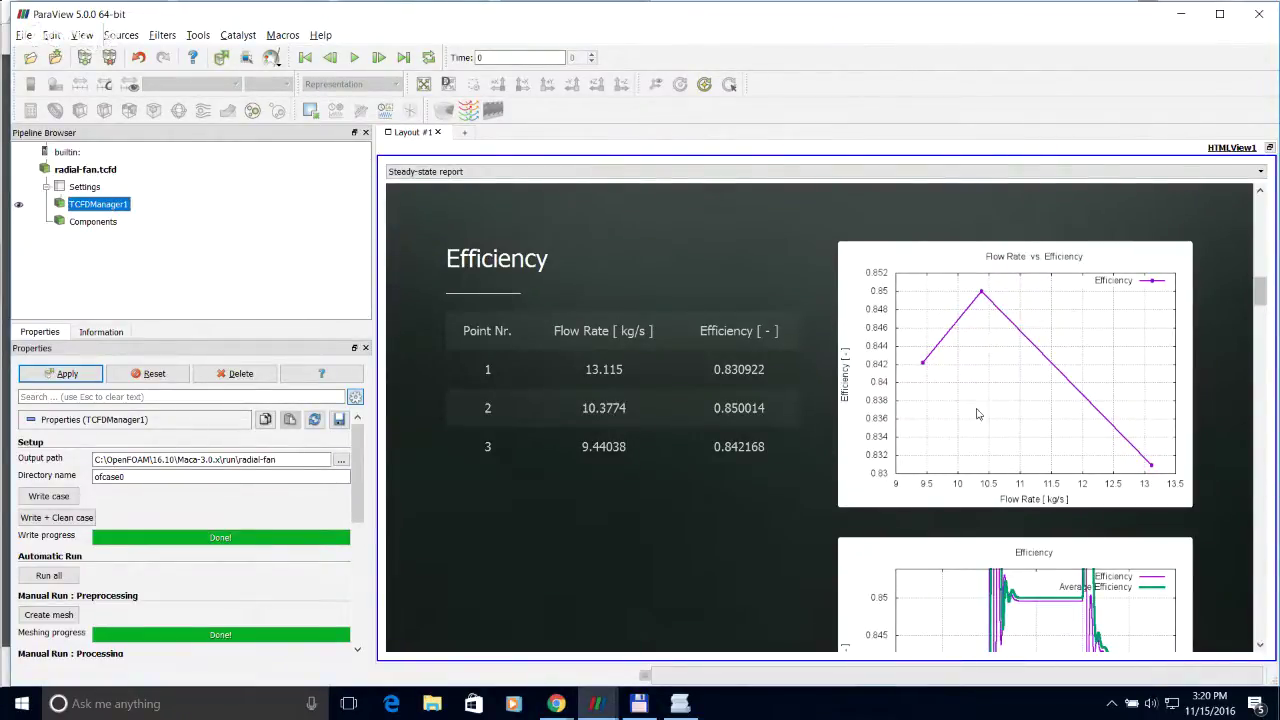
scroll(1004, 401, "down", 1)
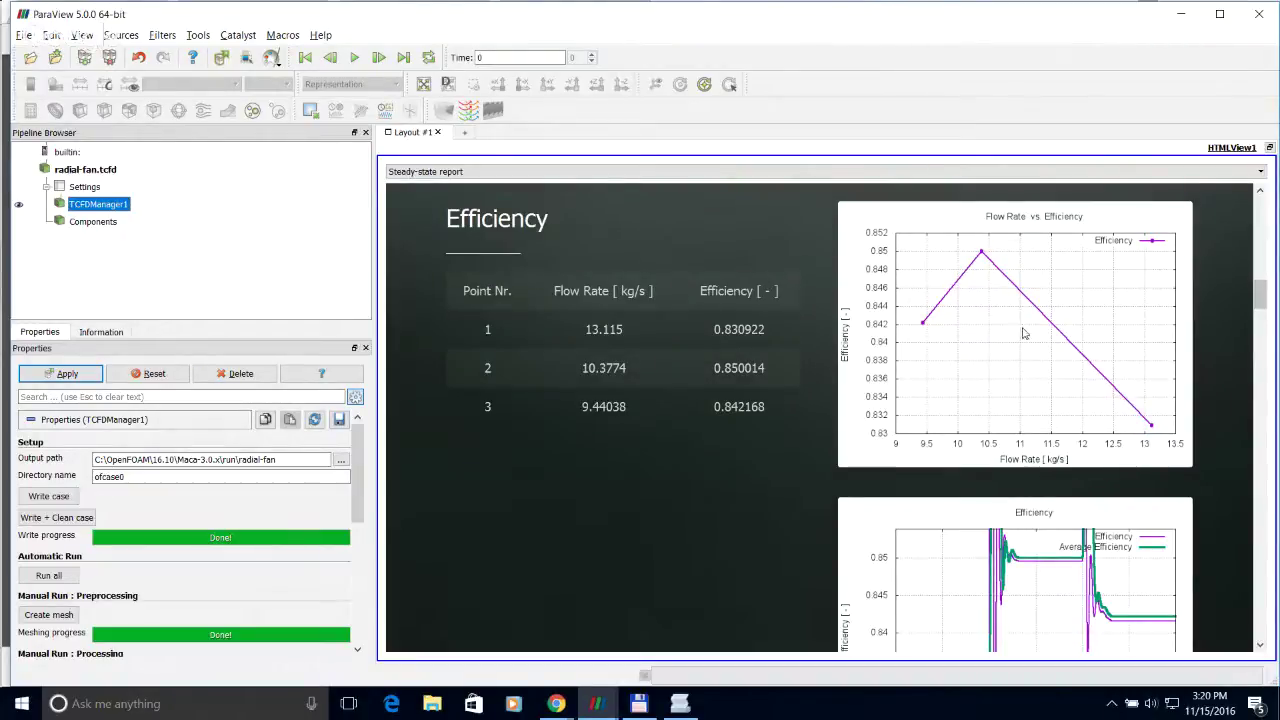
scroll(991, 323, "down", 4)
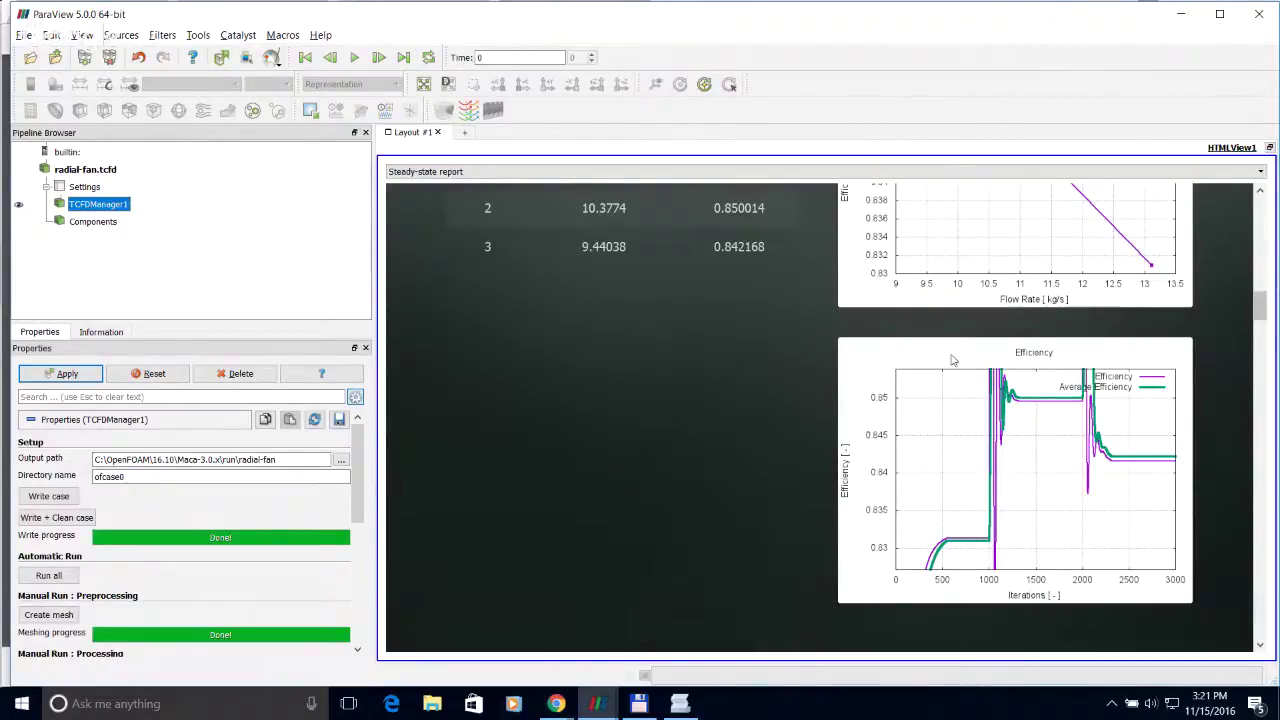
Step: Examine the report's Torque section with its point table and flow-rate chart
scroll(951, 360, "down", 3)
scroll(953, 362, "down", 3)
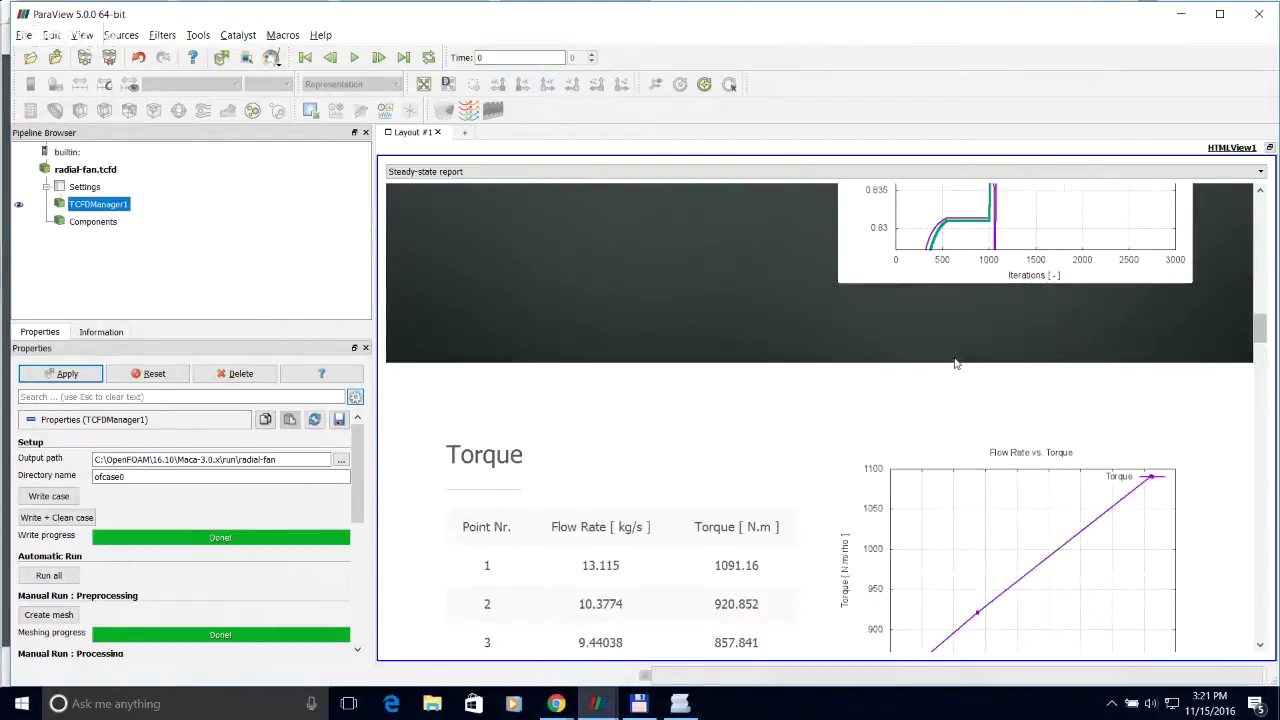
scroll(731, 362, "down", 2)
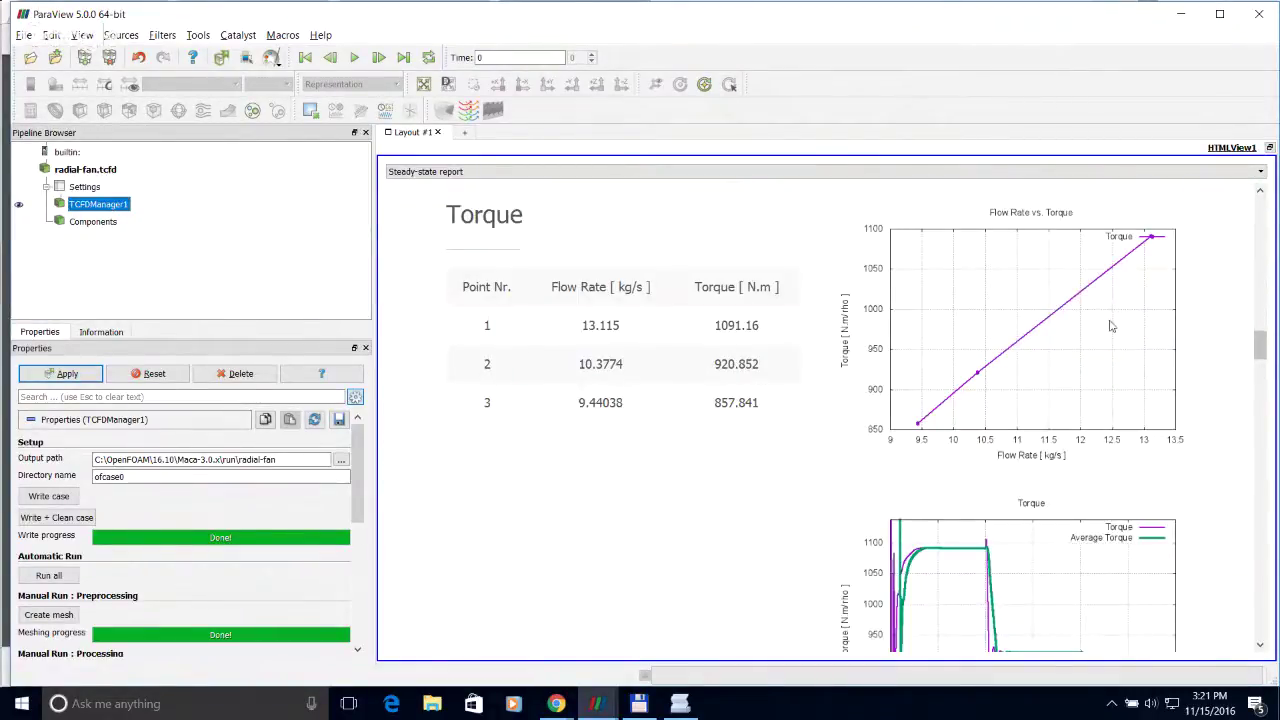
Step: Examine the report's Total Pressure Difference and Total Pressure per Interfaces sections
scroll(1113, 330, "down", 7)
scroll(1113, 353, "down", 2)
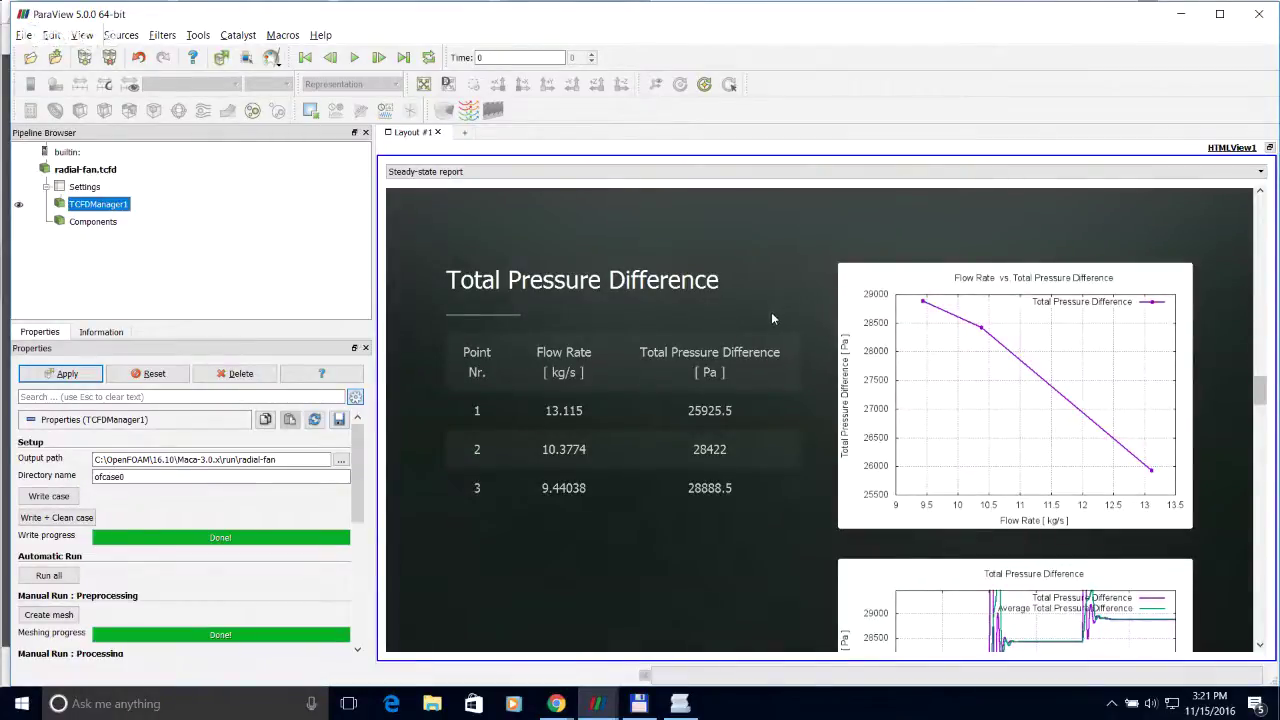
scroll(759, 338, "down", 3)
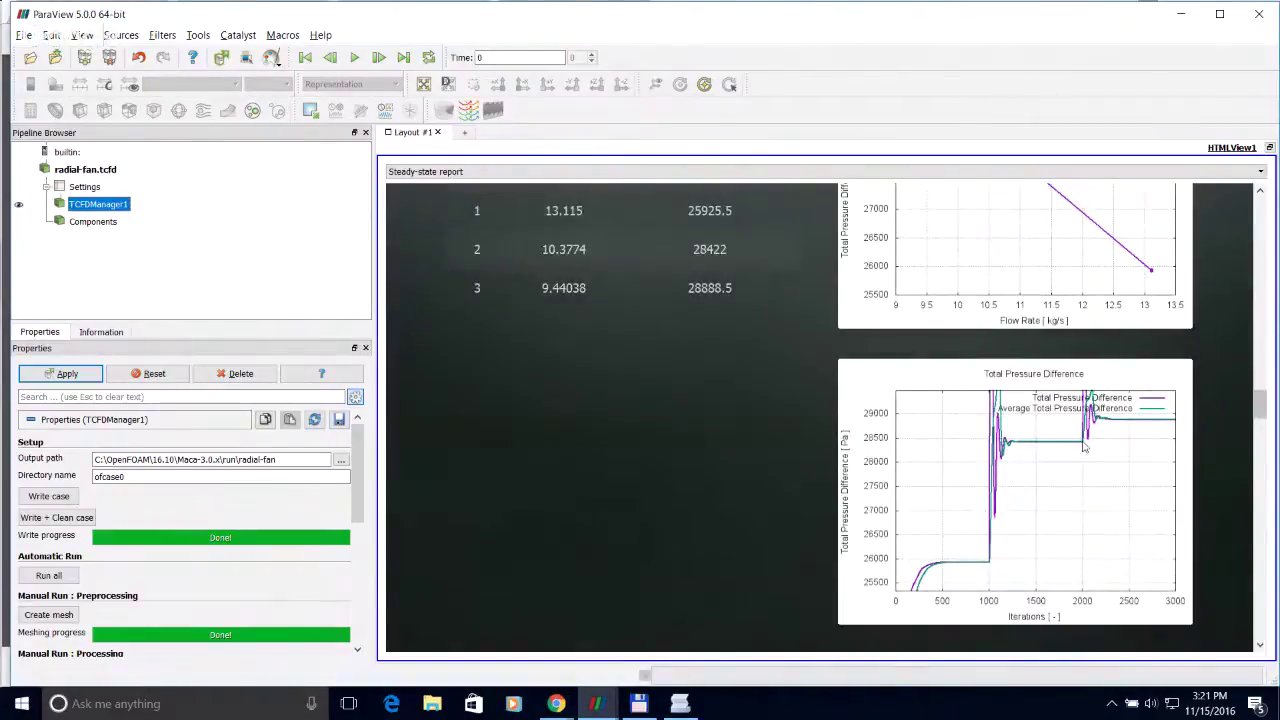
scroll(781, 504, "down", 6)
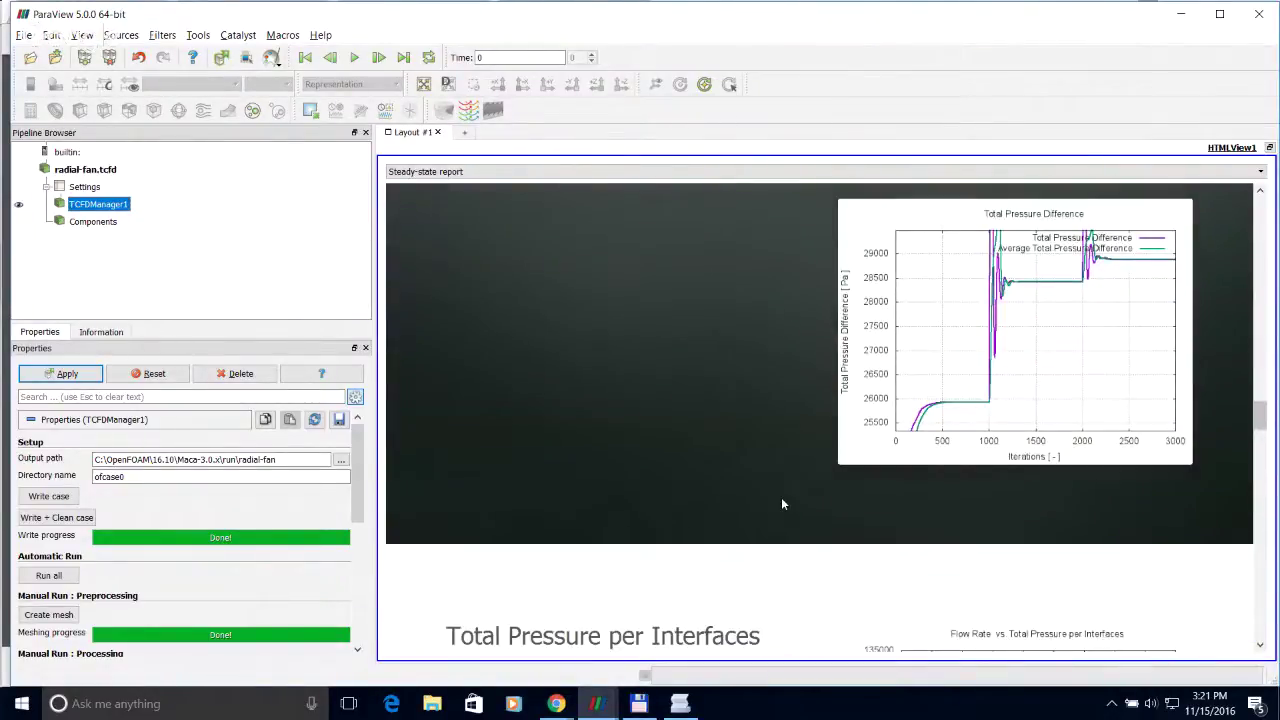
scroll(783, 504, "down", 1)
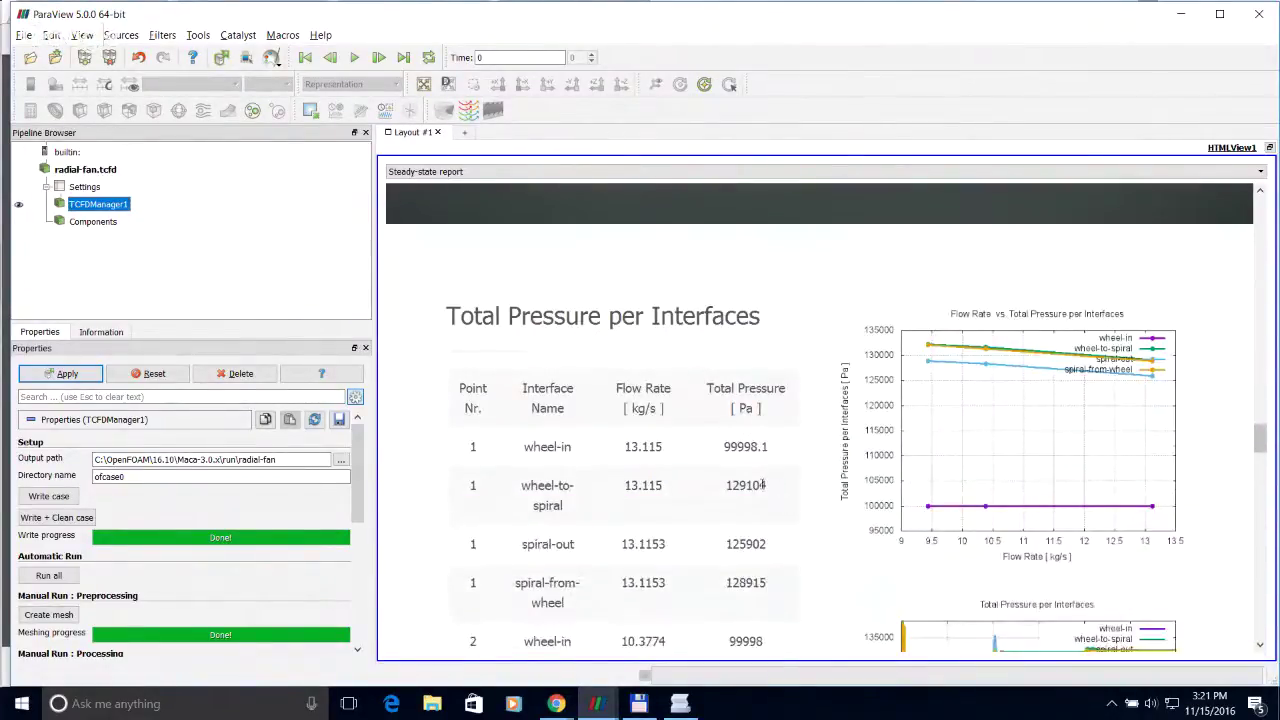
scroll(565, 248, "down", 1)
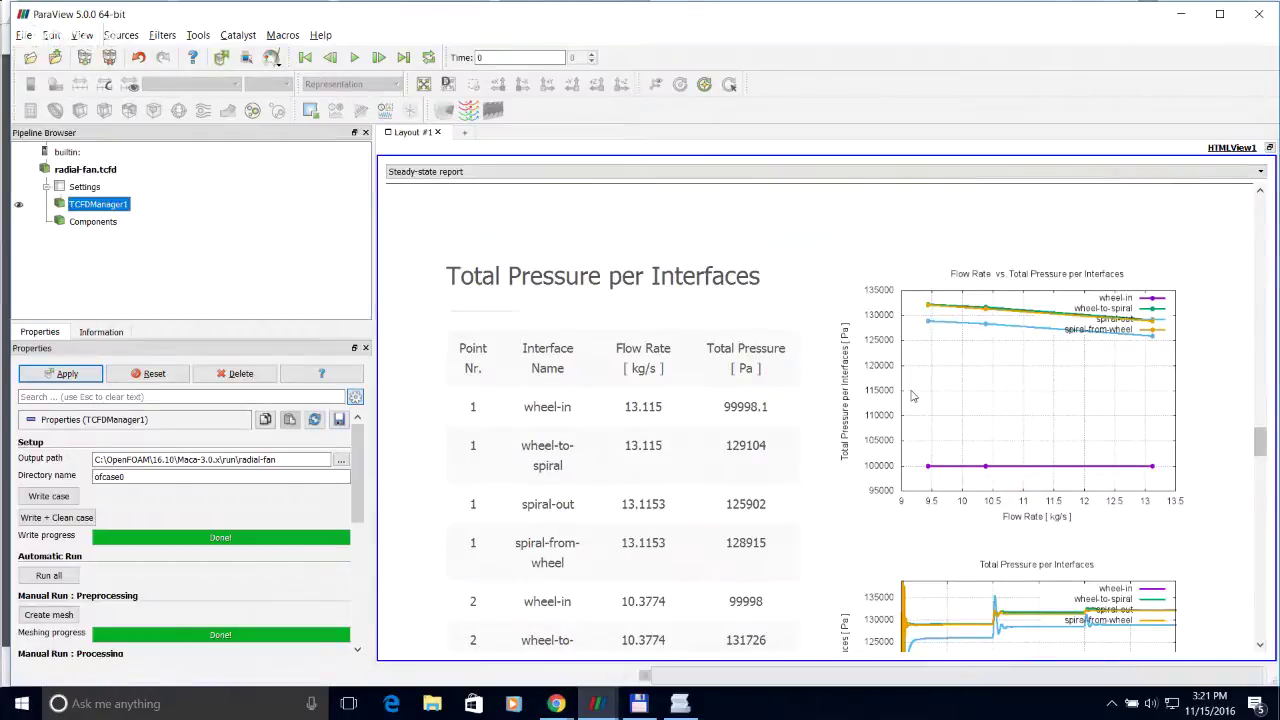
Step: Examine the report's Velocity Magnitude per Interfaces section after finishing the Total Pressure per Interfaces table and charts
scroll(828, 349, "down", 2)
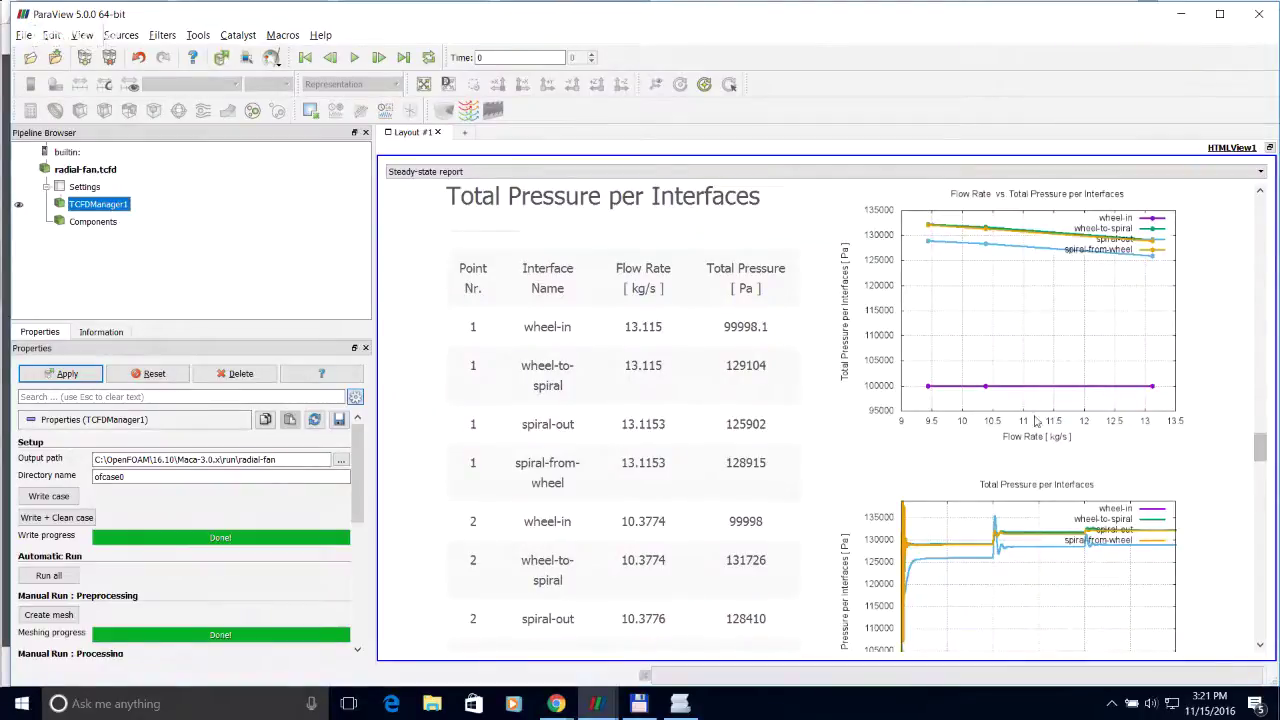
scroll(1035, 421, "down", 15)
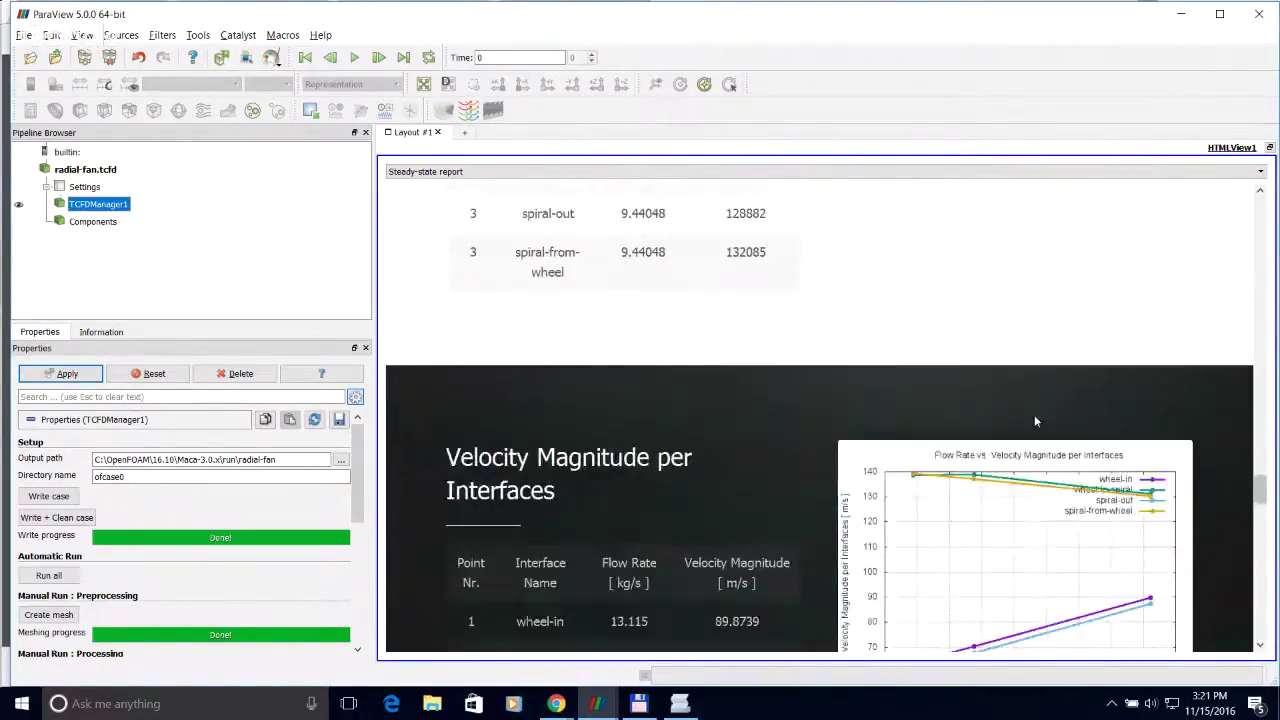
scroll(708, 375, "down", 5)
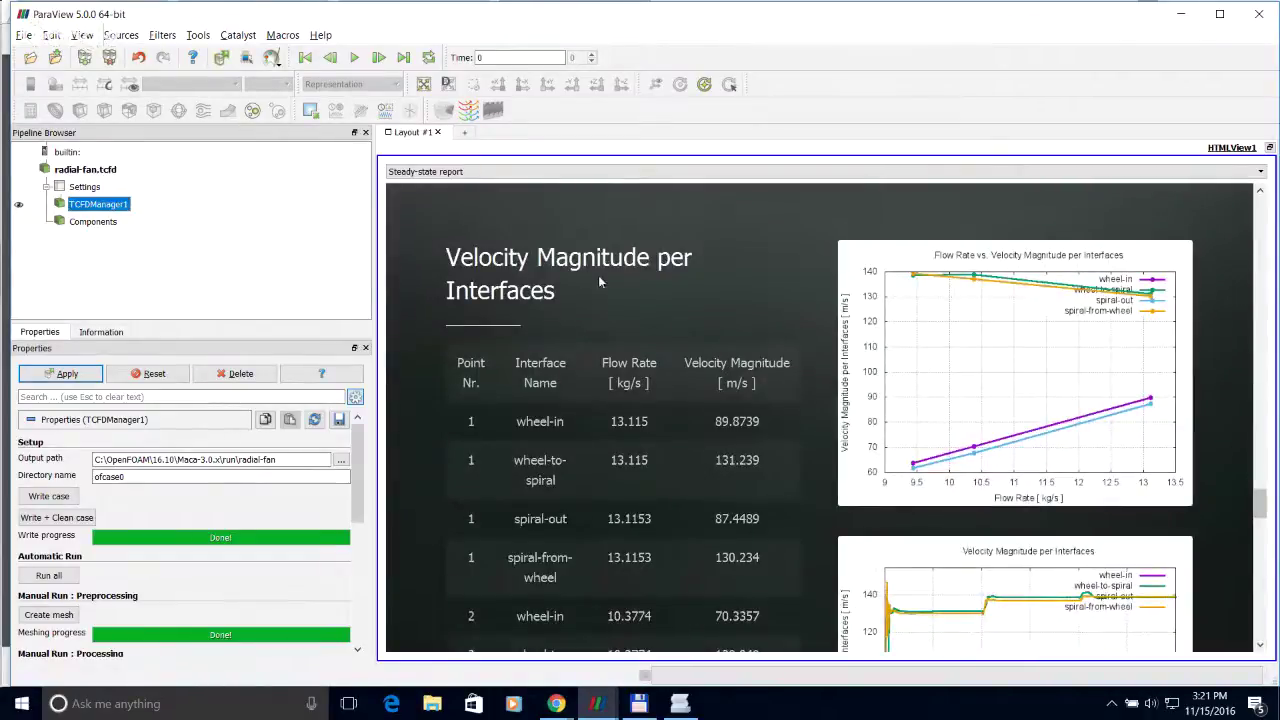
scroll(783, 356, "down", 13)
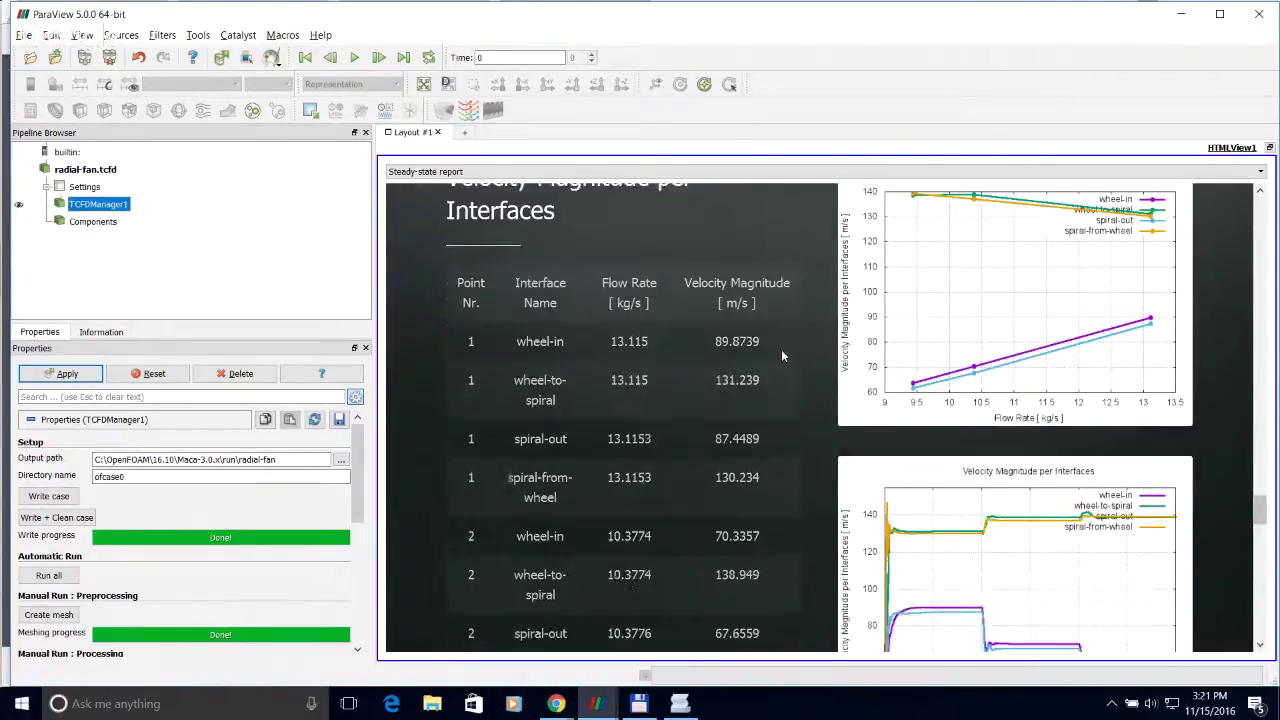
scroll(783, 356, "down", 4)
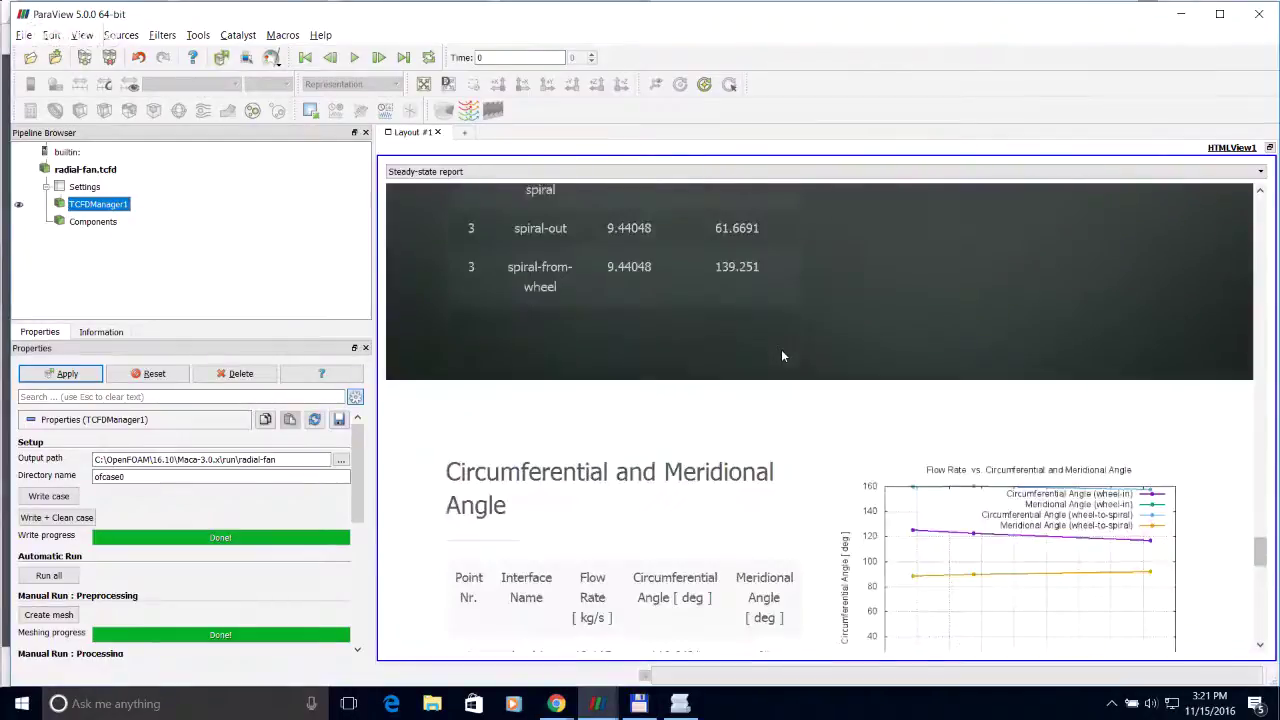
Step: Examine the report's Circumferential and Meridional Angle section, including the table, the relative-velocity footnote and both charts
scroll(783, 356, "down", 1)
scroll(822, 445, "down", 2)
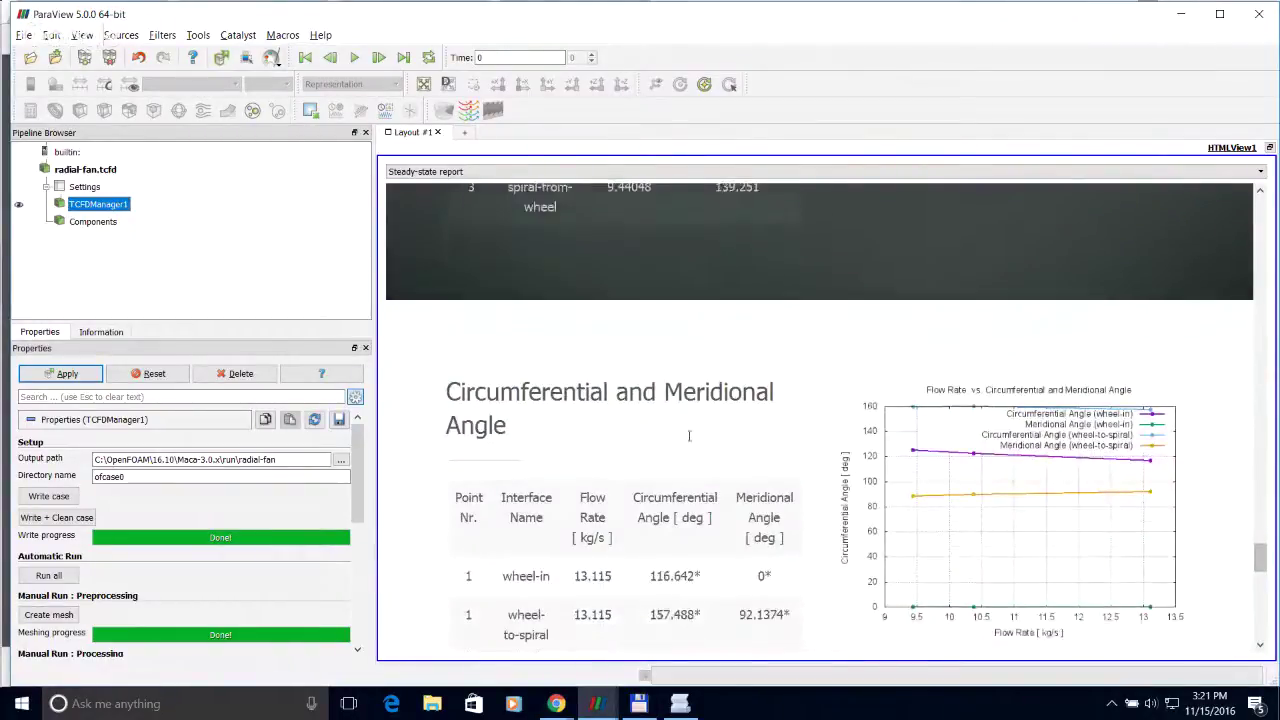
scroll(822, 445, "down", 20)
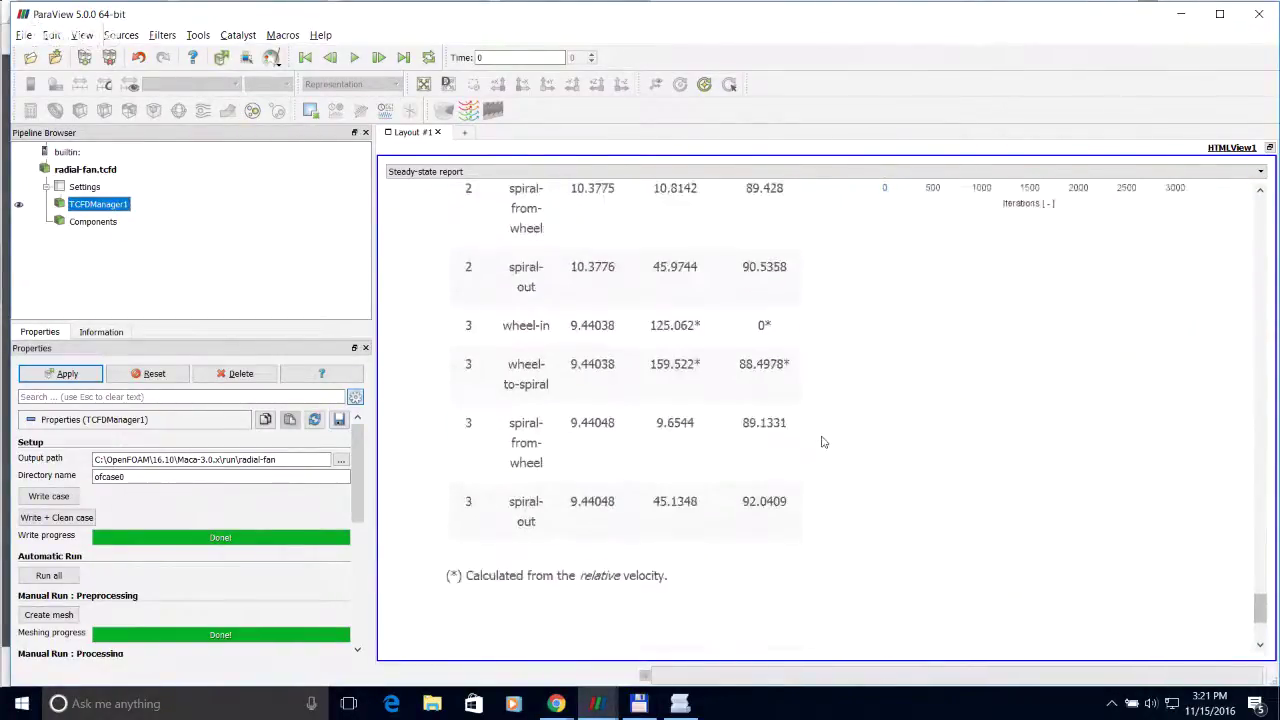
scroll(822, 442, "down", 2)
scroll(980, 477, "up", 18)
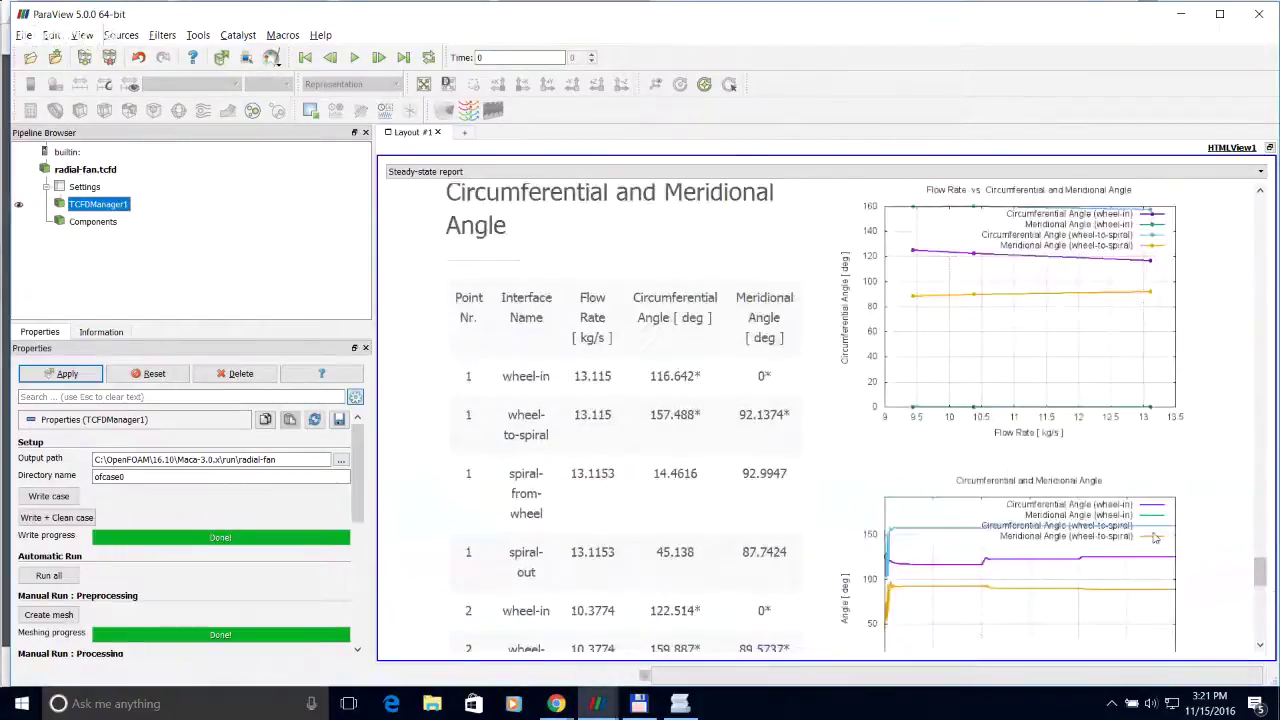
Step: Go back to the report's start and compare the Simulation Stats and Residuals chart with the Efficiency table and charts
left_click_drag(1263, 577, 1207, 208)
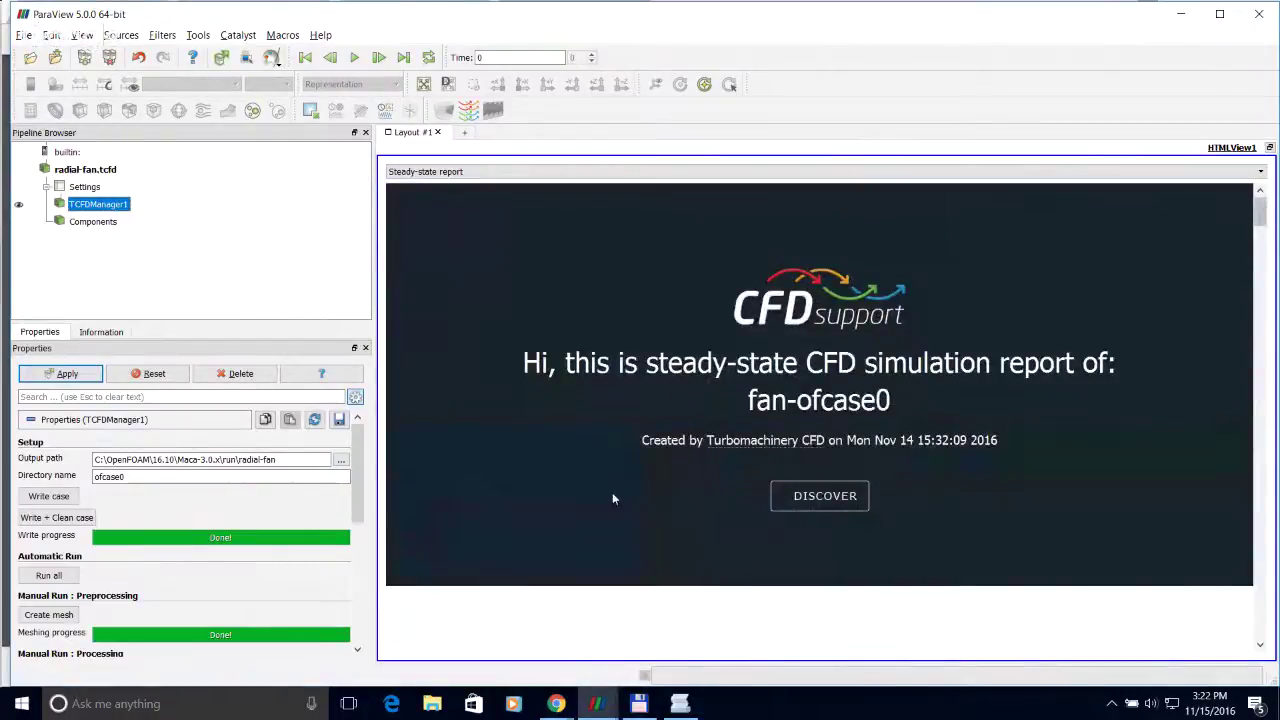
scroll(647, 481, "down", 7)
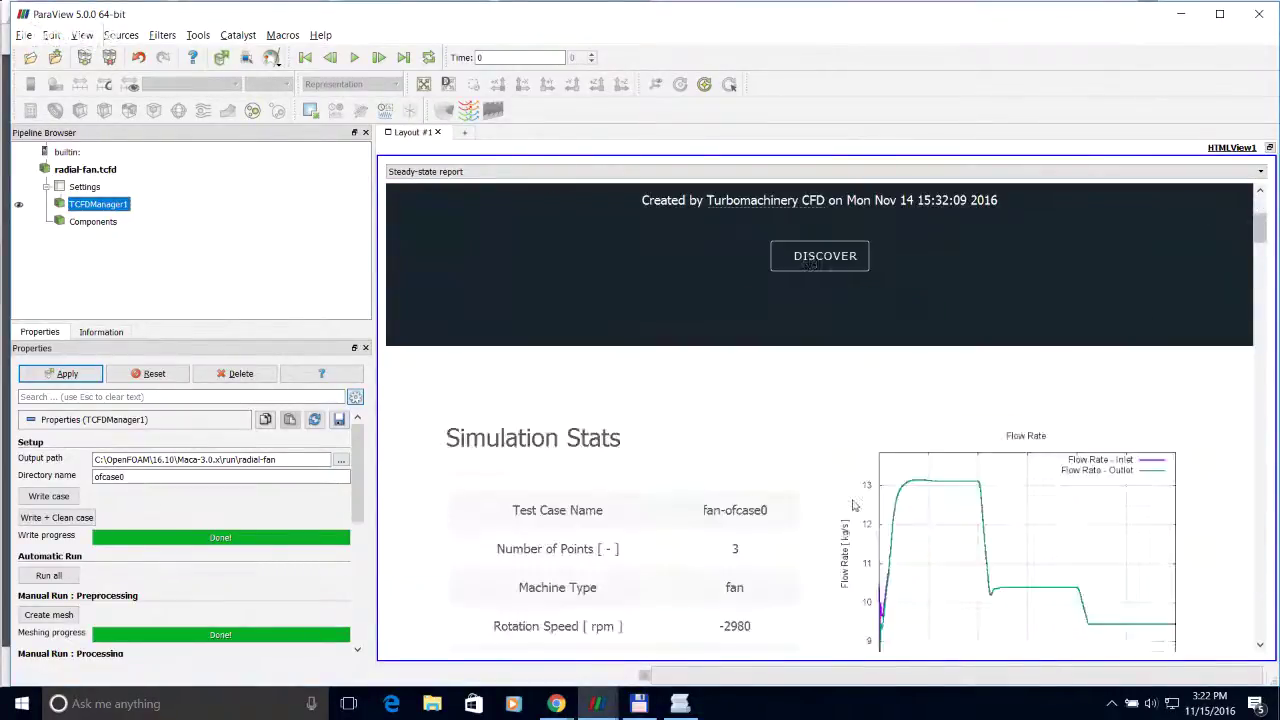
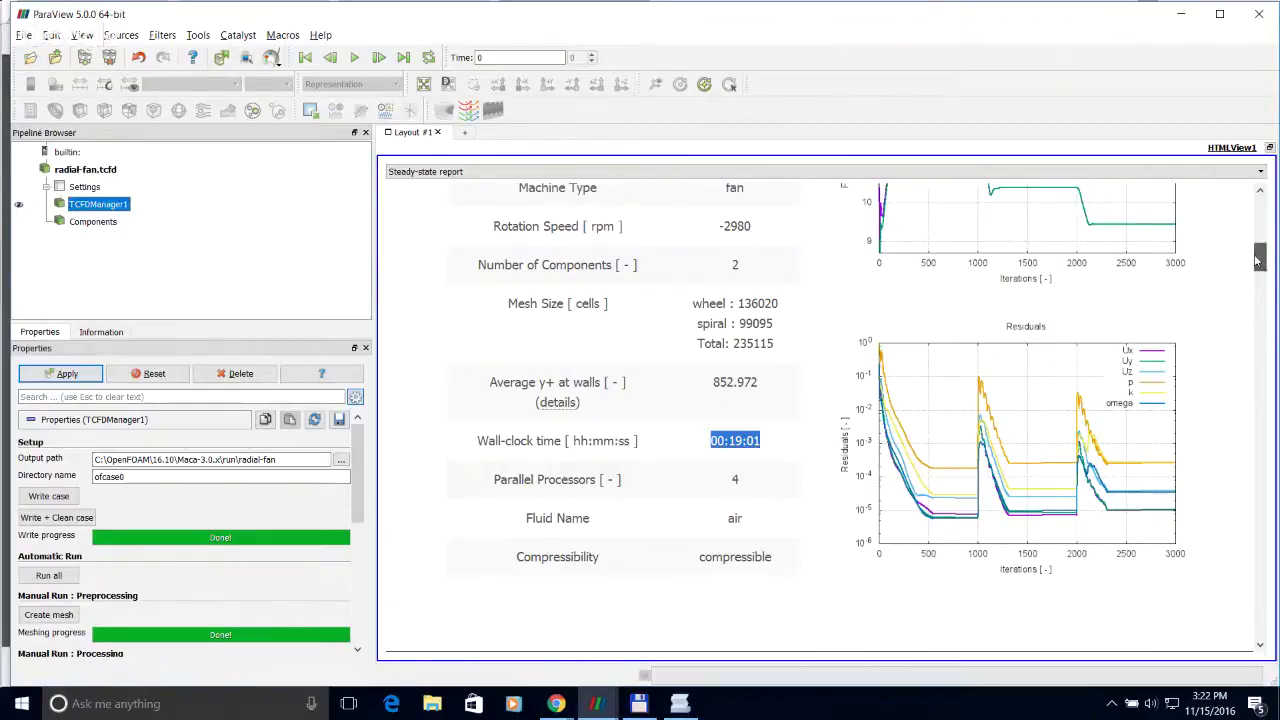
scroll(1258, 258, "down", 5)
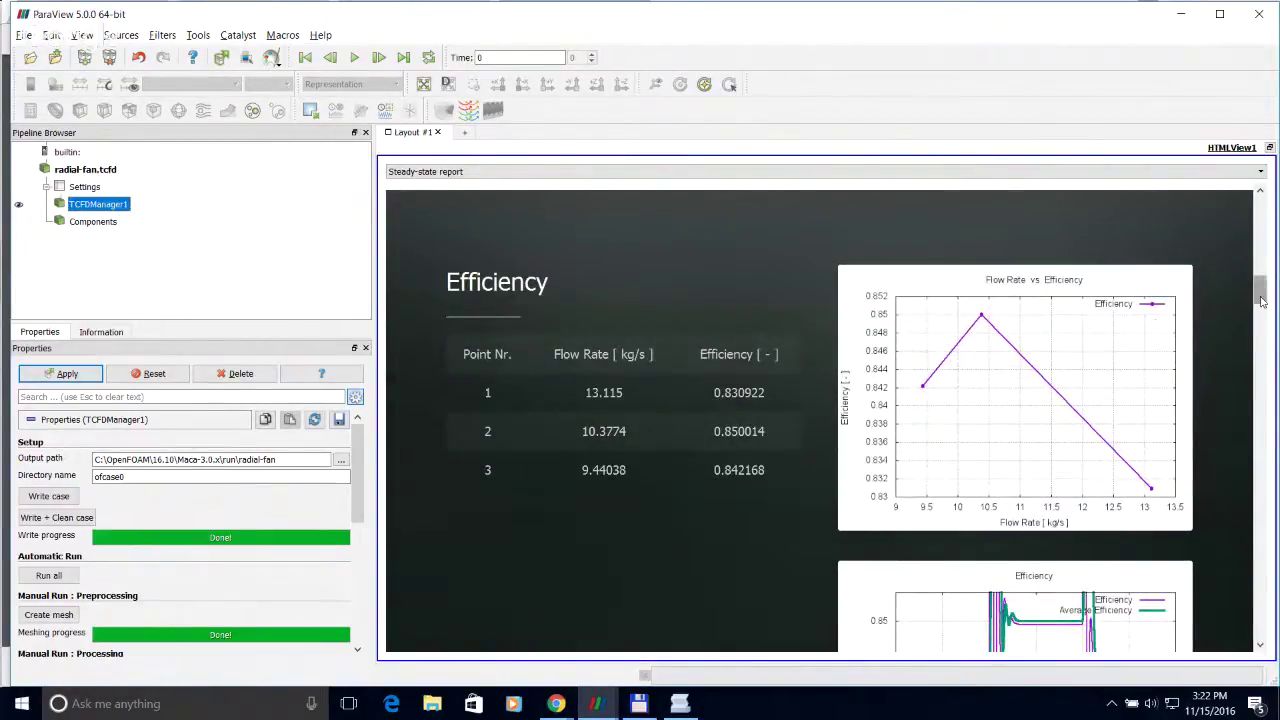
left_click_drag(1262, 296, 1262, 322)
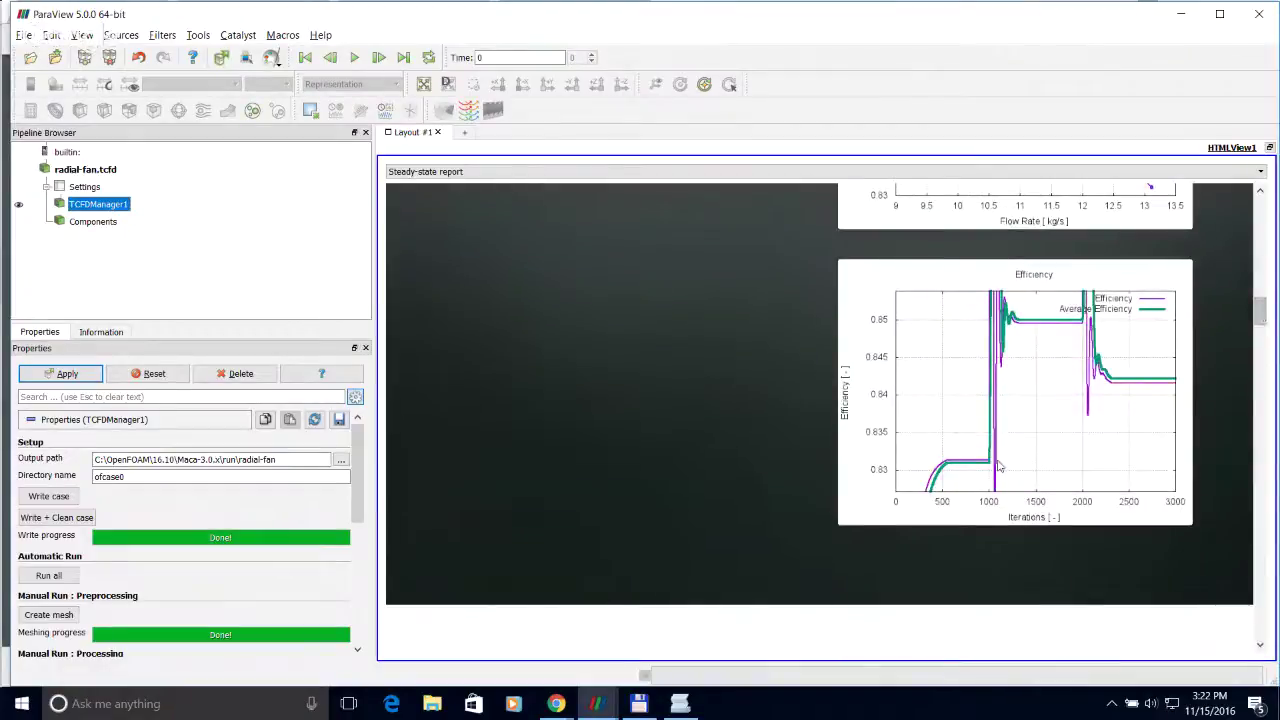
left_click_drag(1262, 322, 1260, 265)
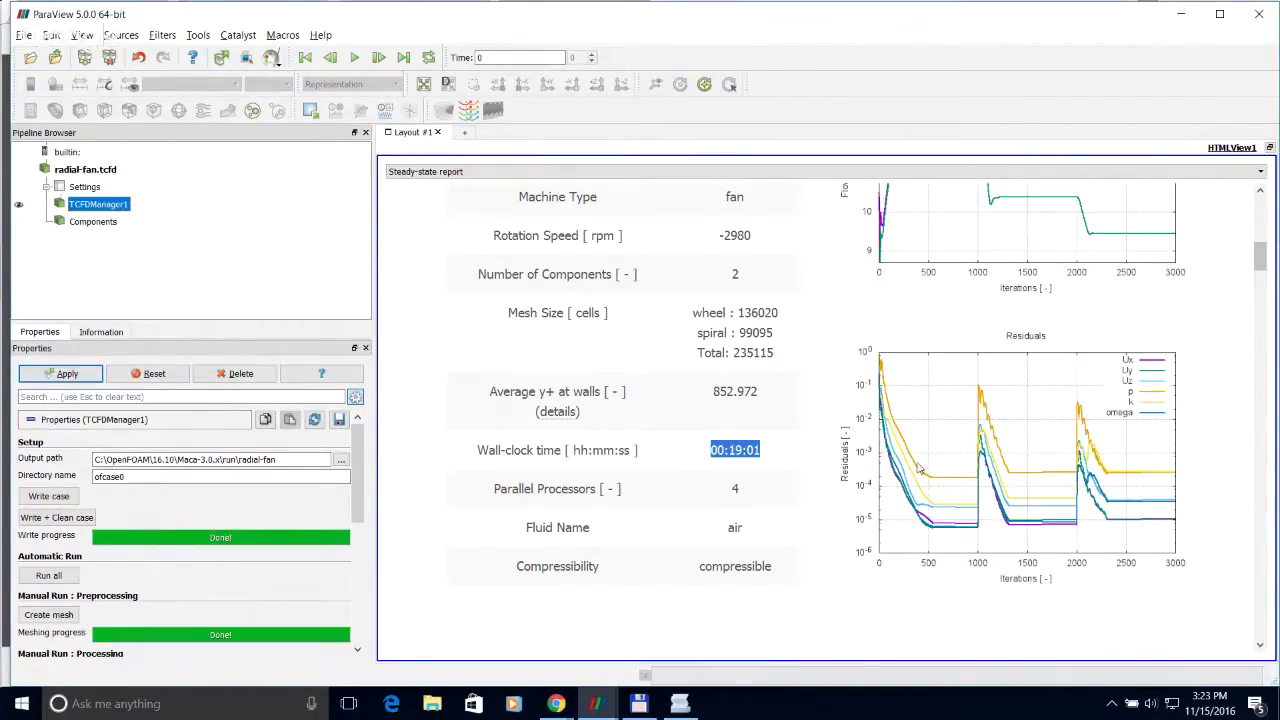
left_click_drag(1260, 259, 1262, 285)
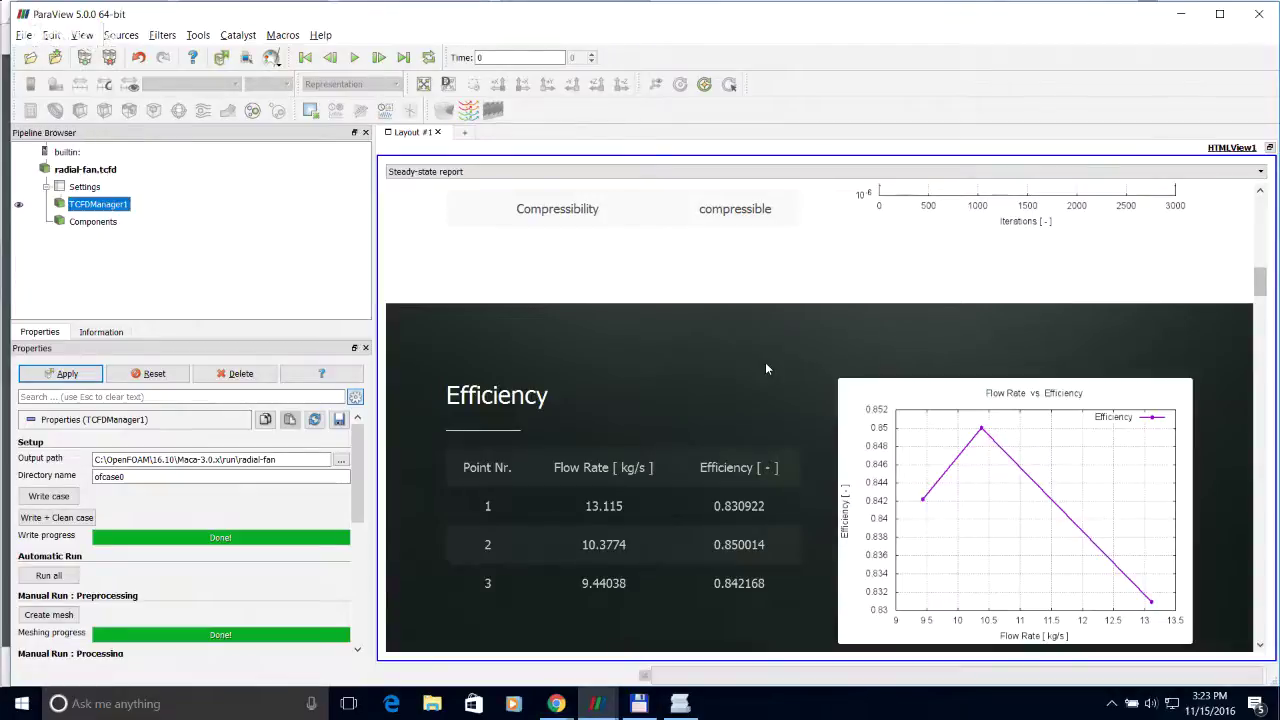
scroll(875, 304, "down", 2)
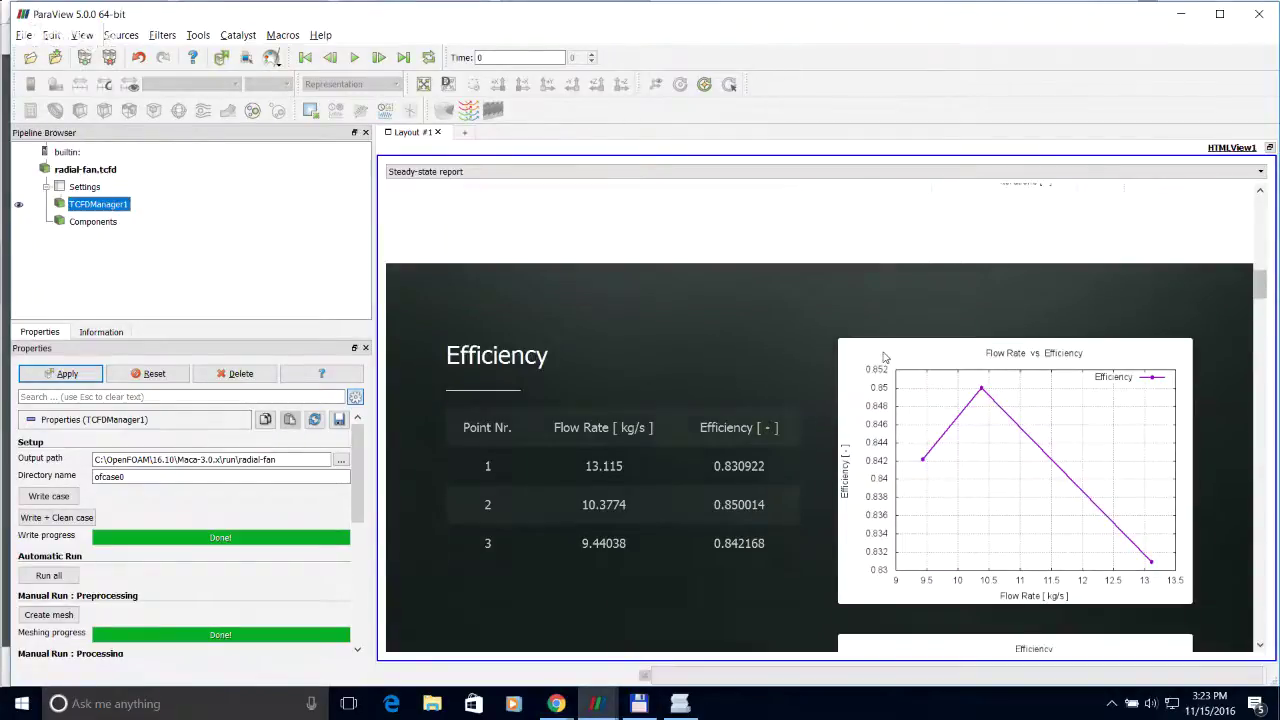
scroll(1041, 380, "down", 5)
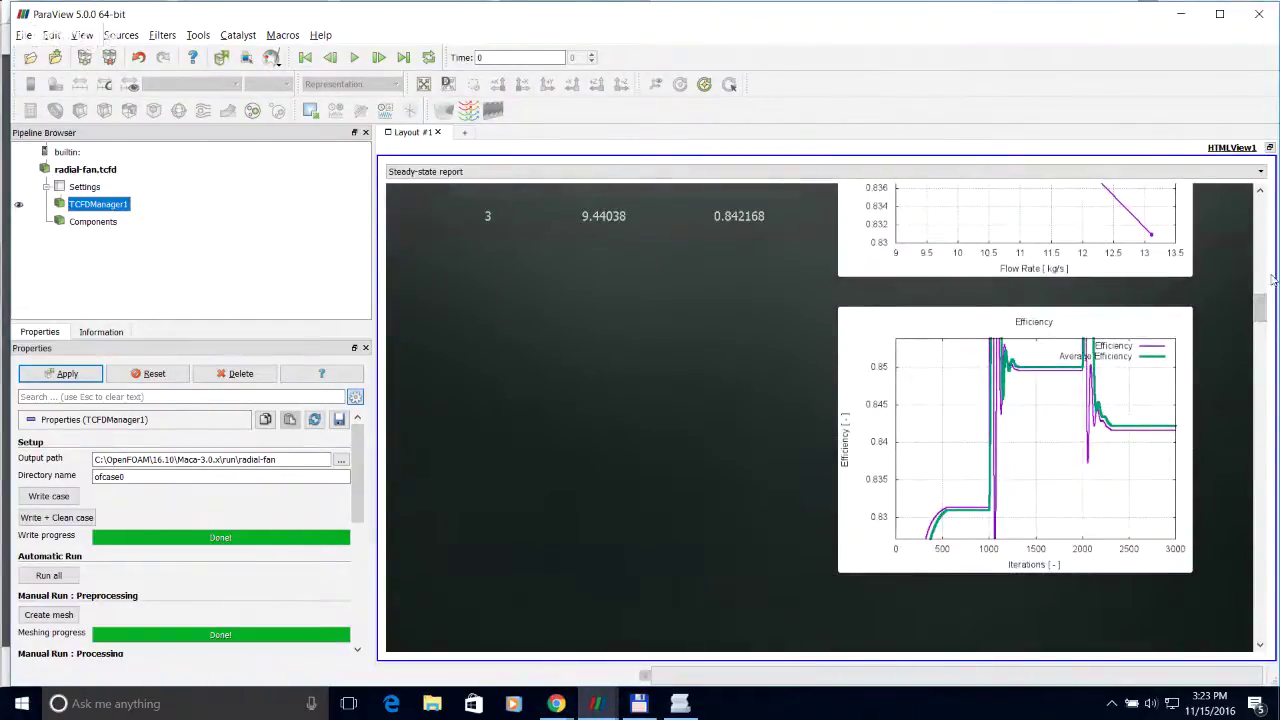
left_click_drag(1259, 310, 1259, 258)
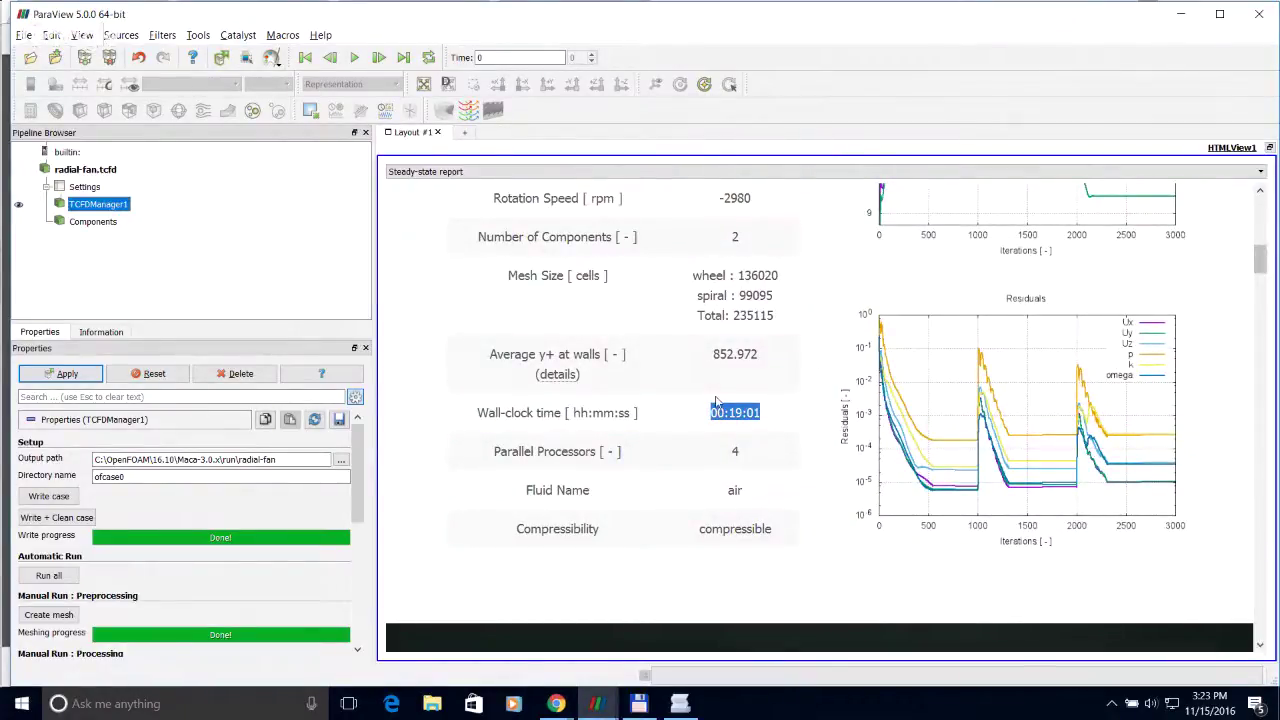
Step: View the other ParaView window with the meridional average coloured by pressure, and return to the window with the radial-fan report
left_click(1182, 15)
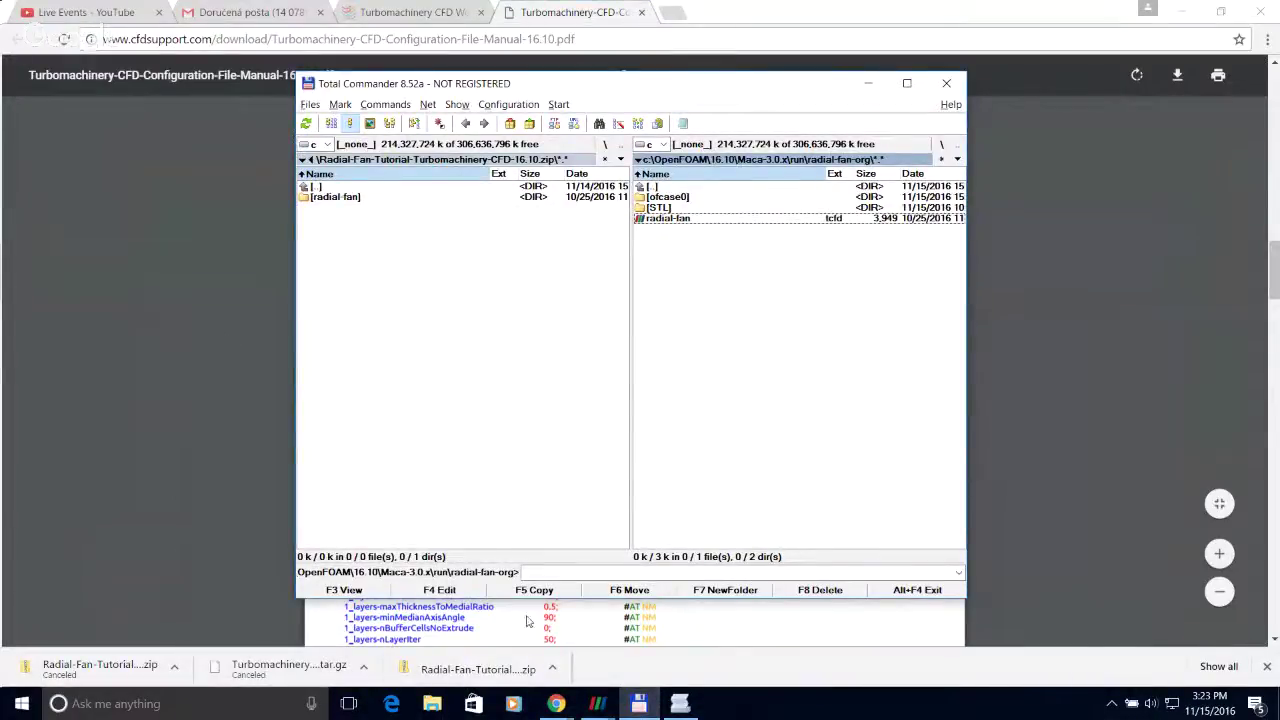
left_click(597, 703)
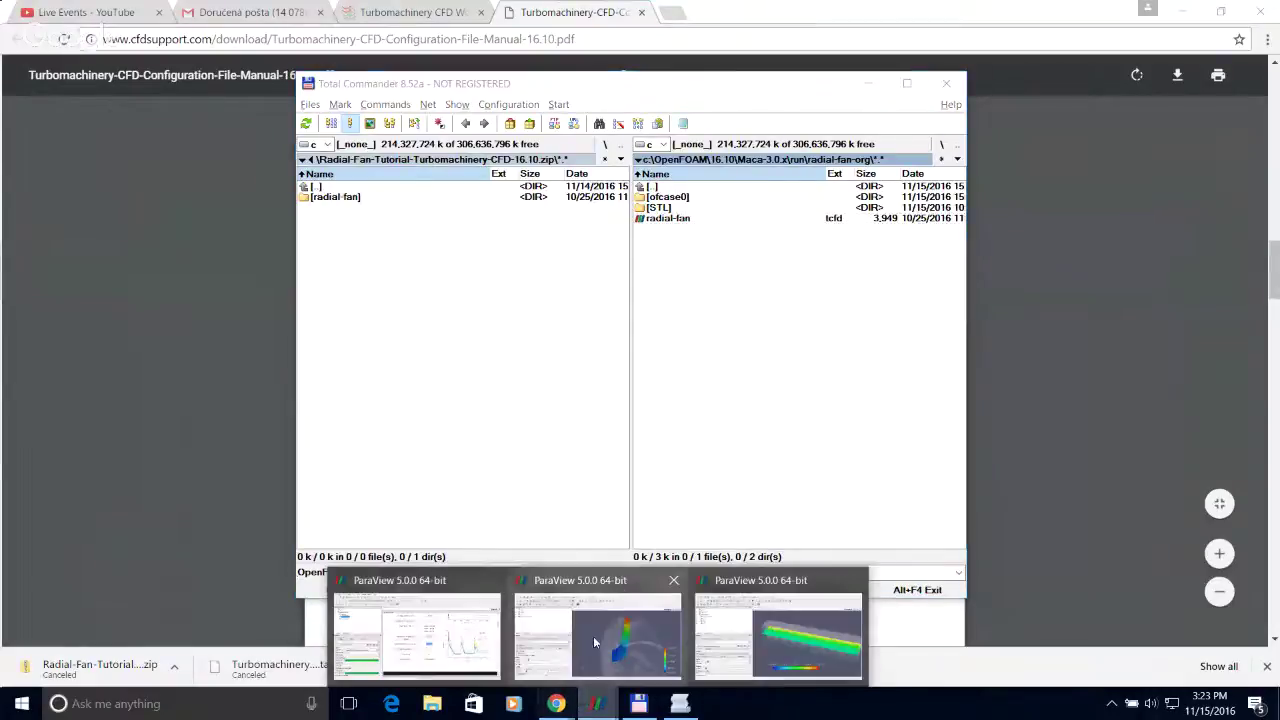
mouse_move(576, 641)
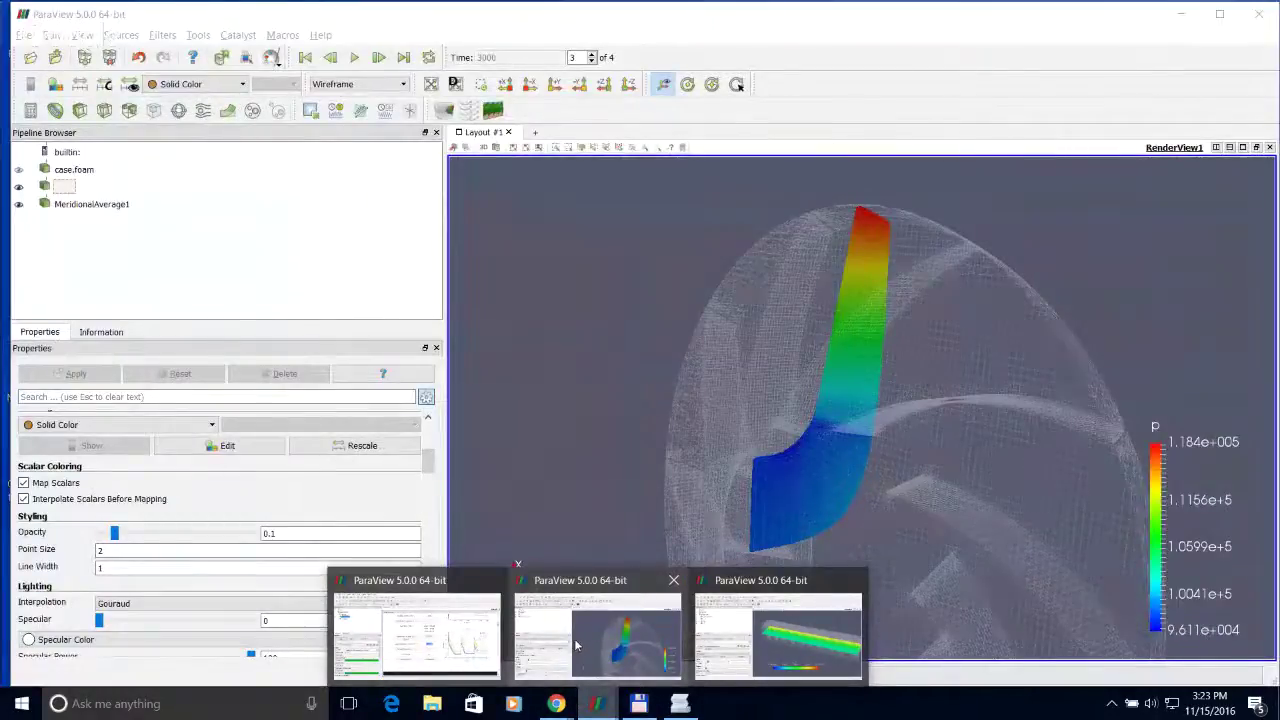
left_click(576, 645)
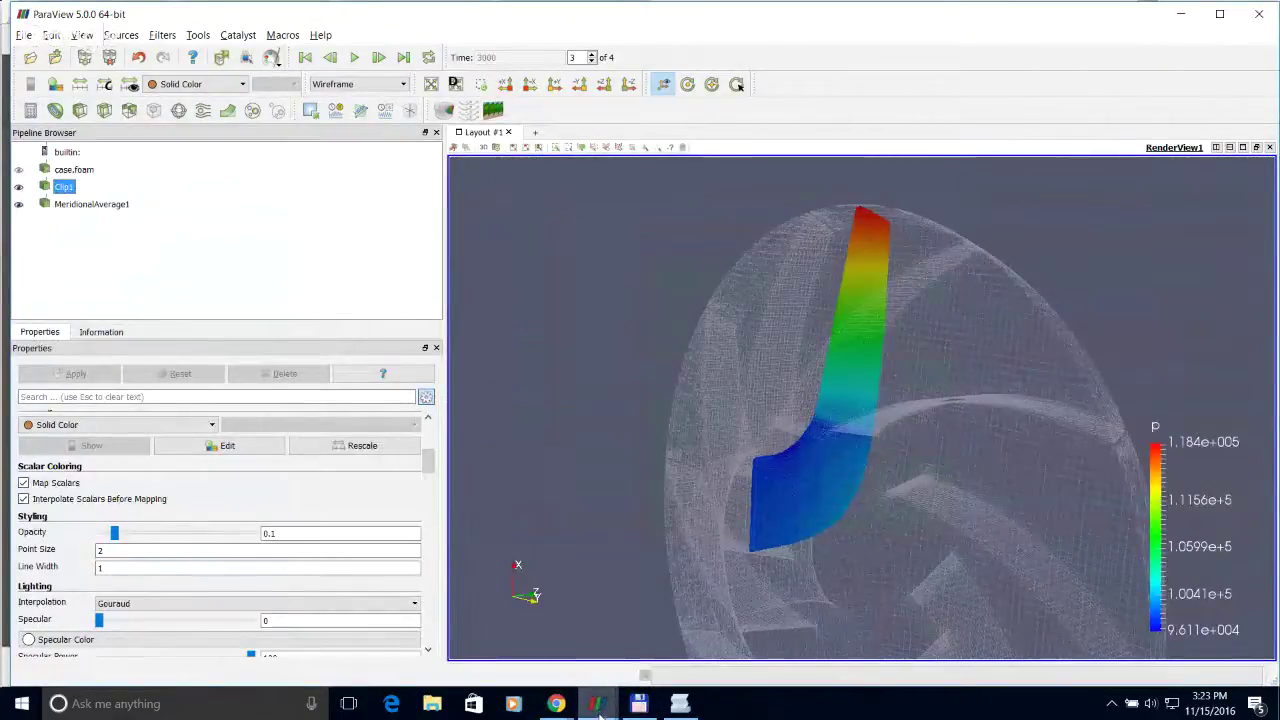
left_click(640, 705)
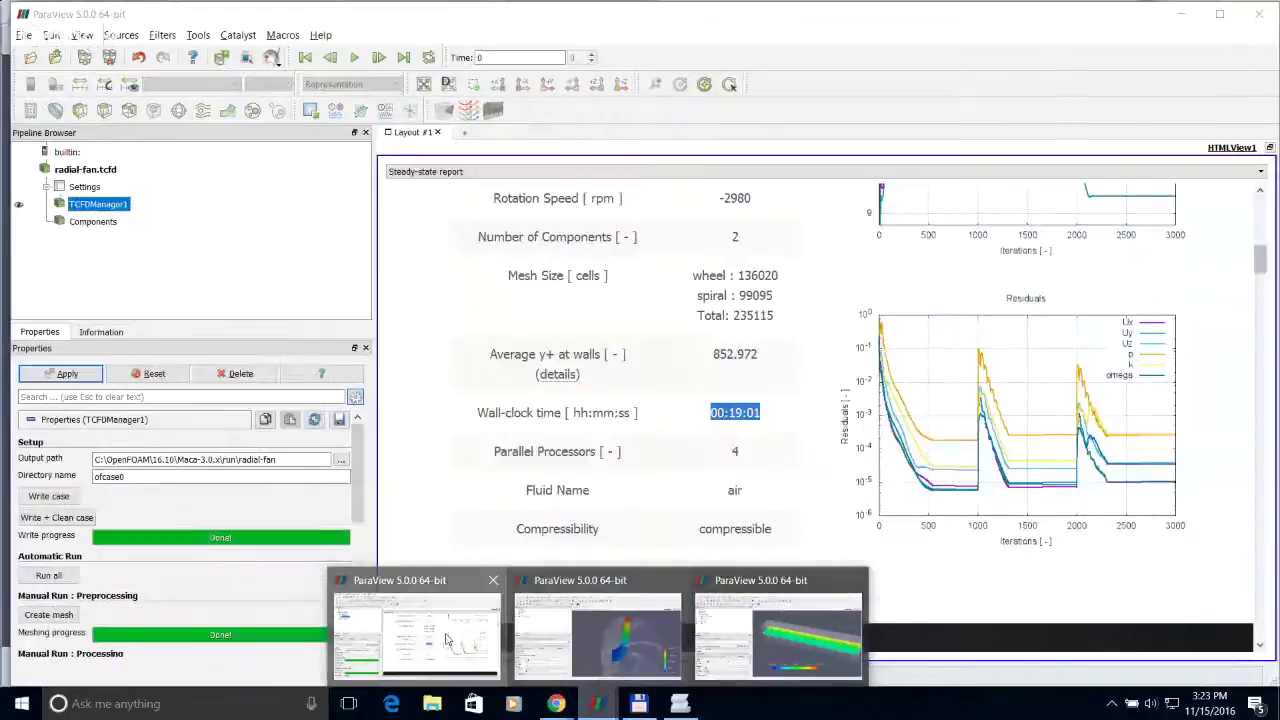
left_click(440, 630)
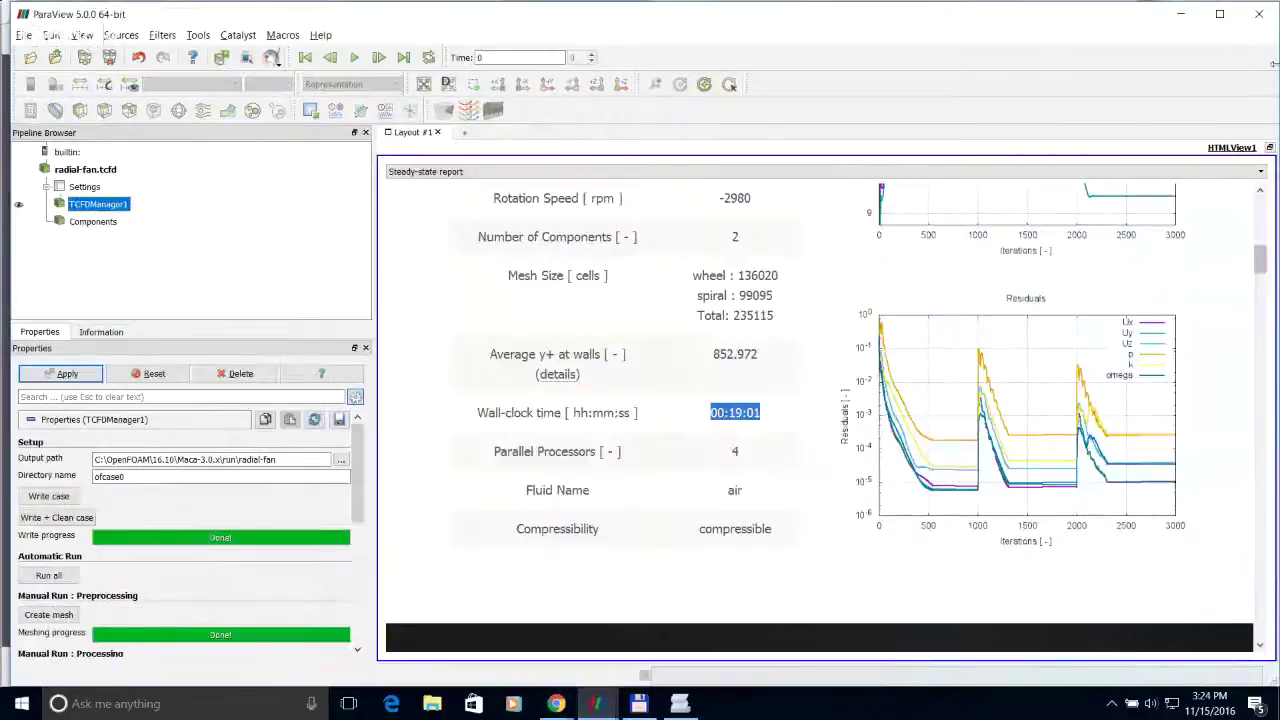
Step: Restore the report view to the multi-view layout and add a new Render View below the fan geometry view
left_click(1269, 148)
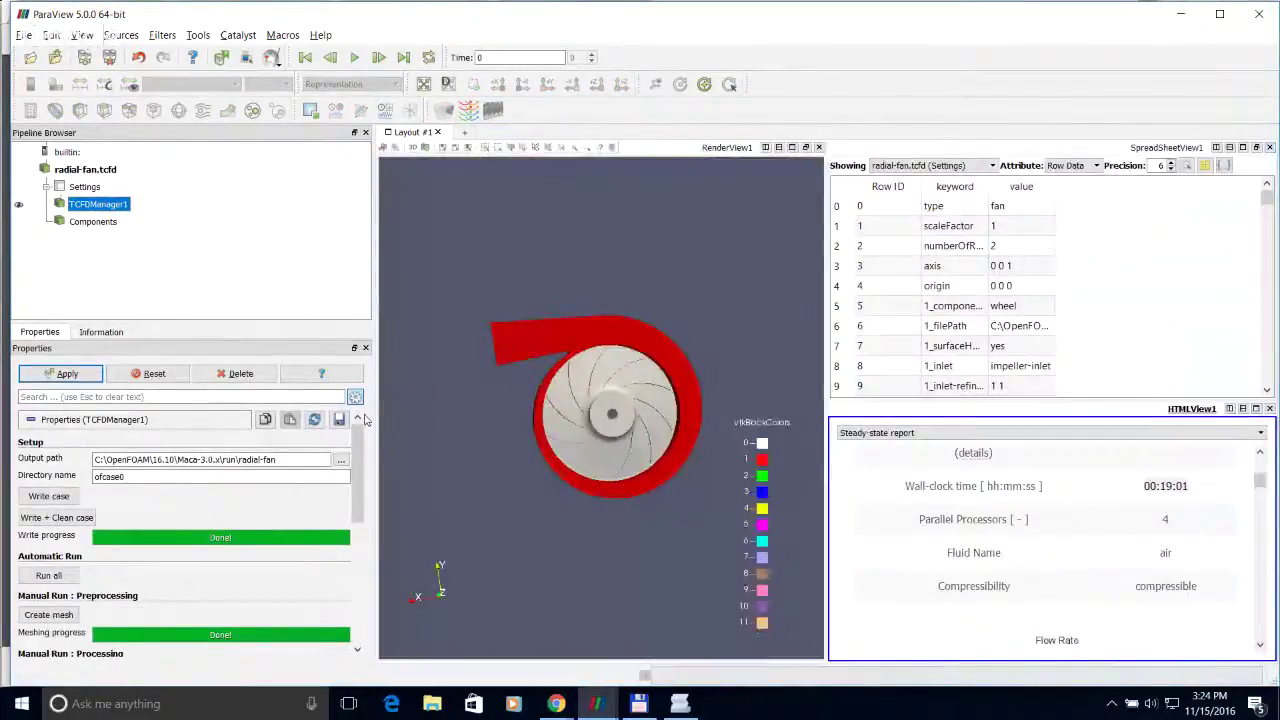
left_click_drag(490, 420, 572, 385)
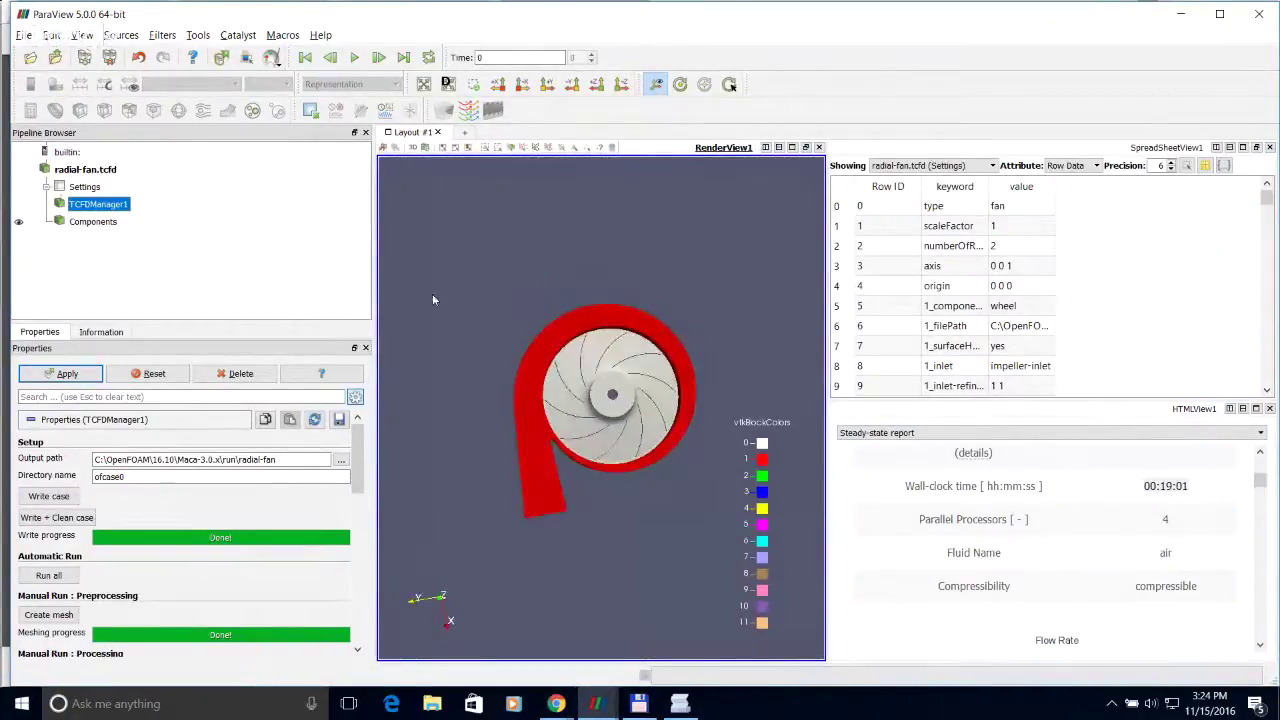
left_click(780, 148)
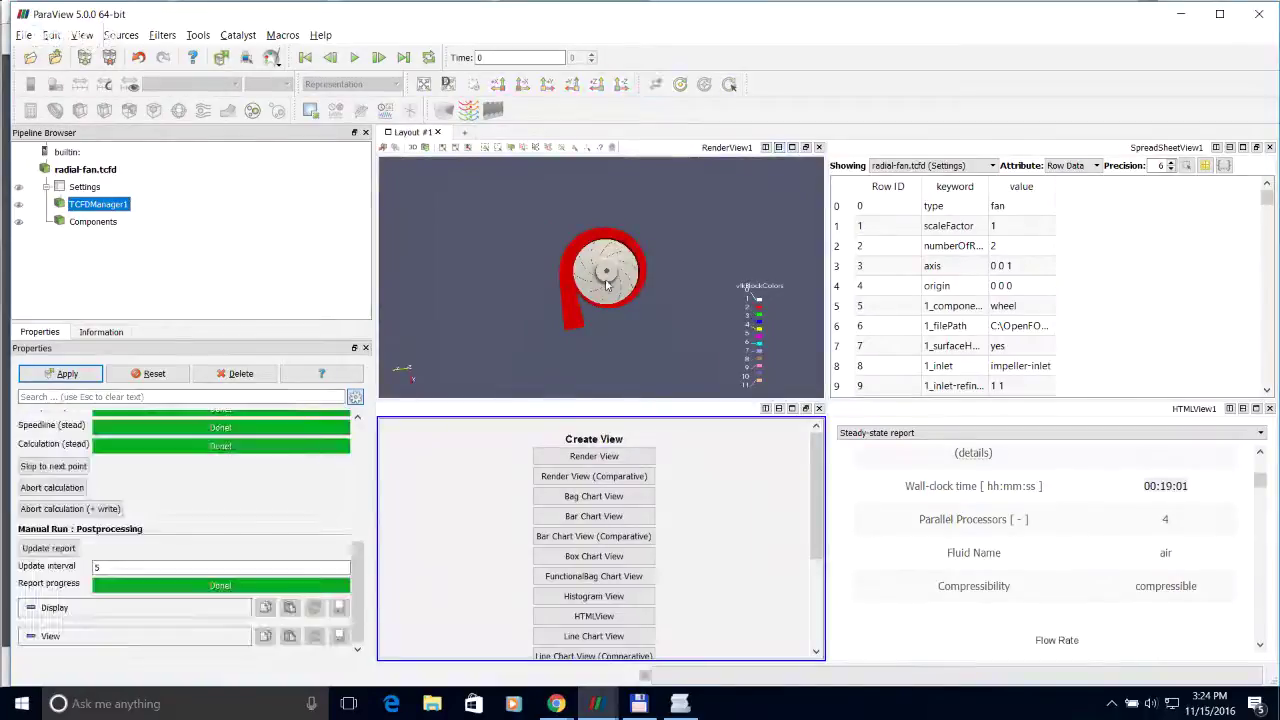
left_click(588, 455)
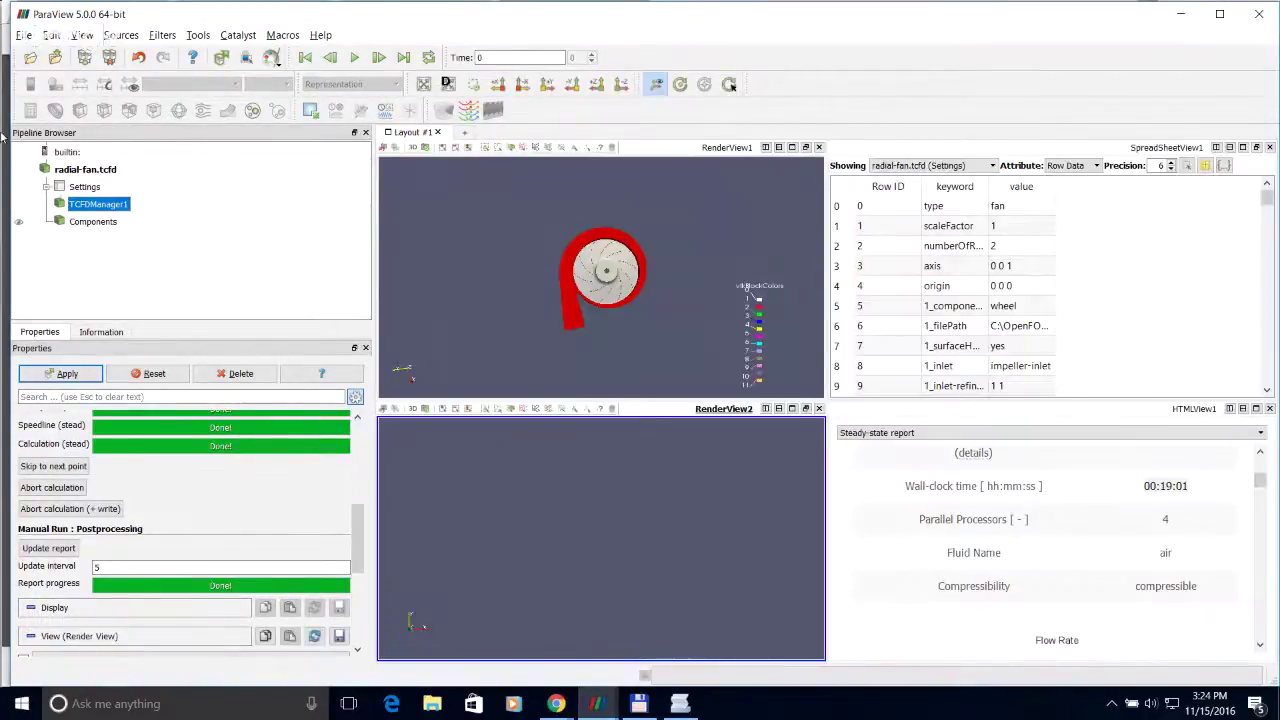
Step: Open case.foam from the radial-fan/ofcase0 folder and load it into the new render view
left_click(30, 57)
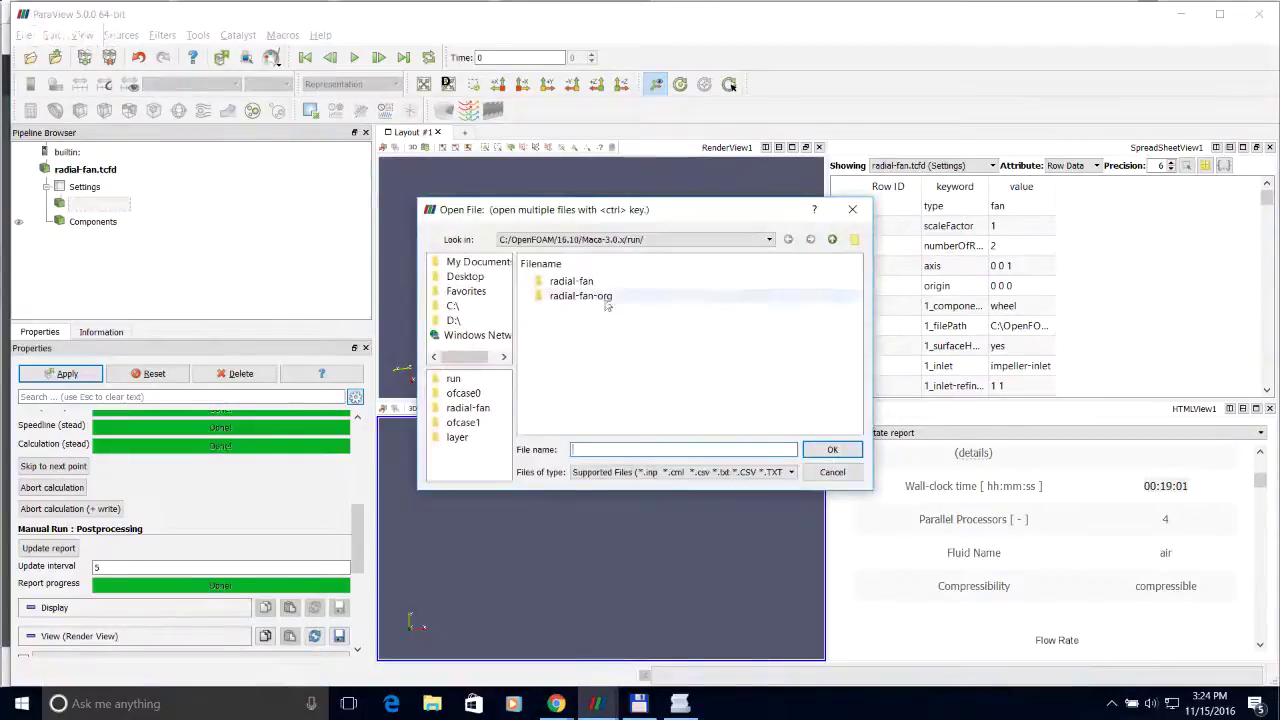
double_click(590, 283)
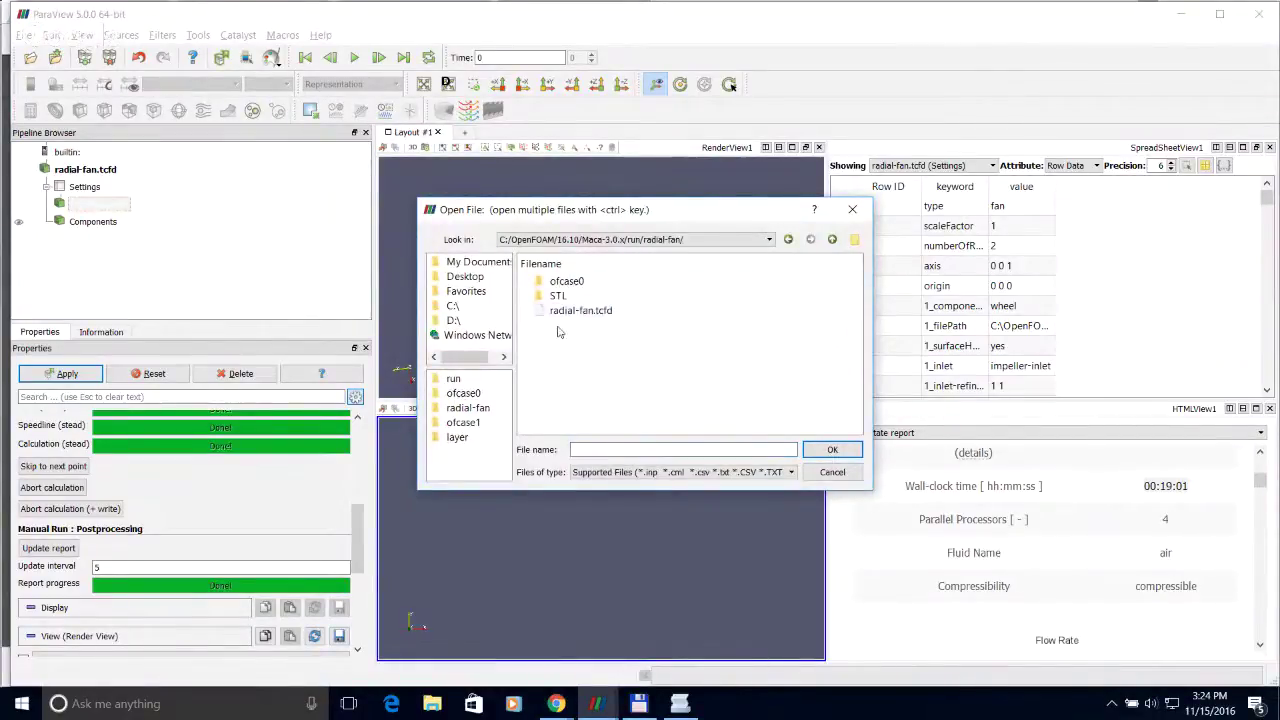
double_click(600, 283)
scroll(670, 325, "down", 5)
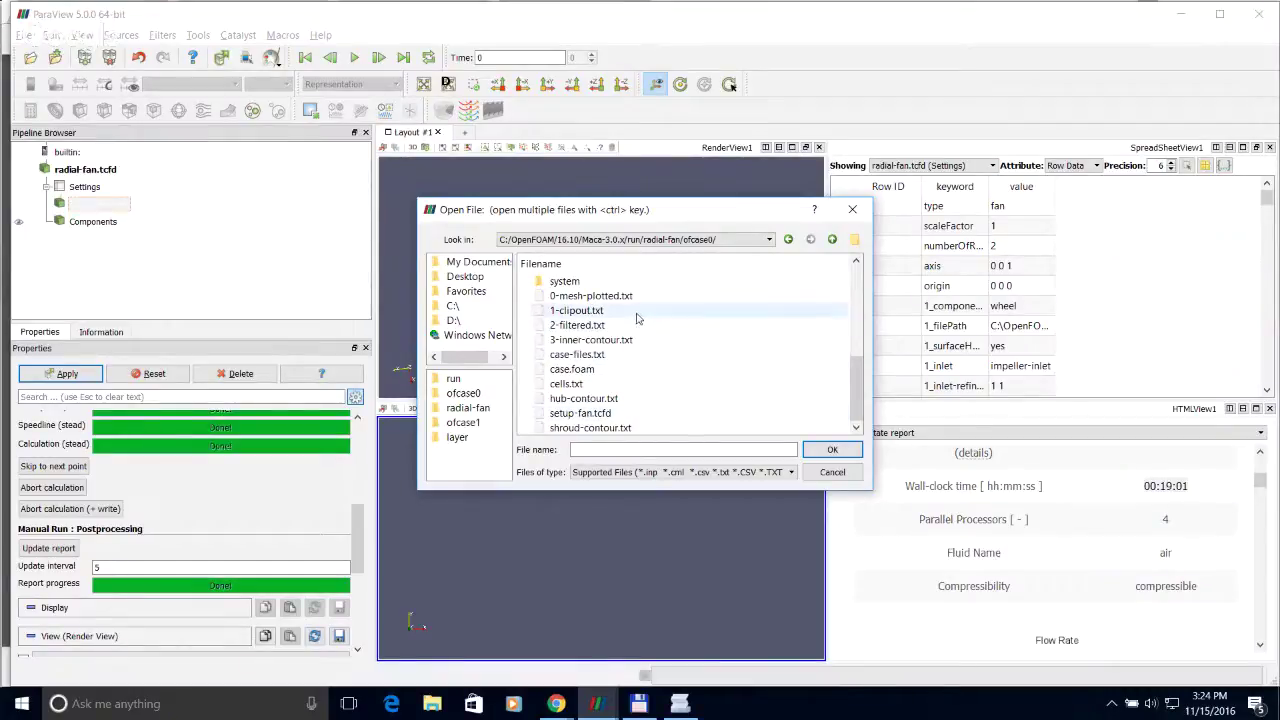
double_click(577, 372)
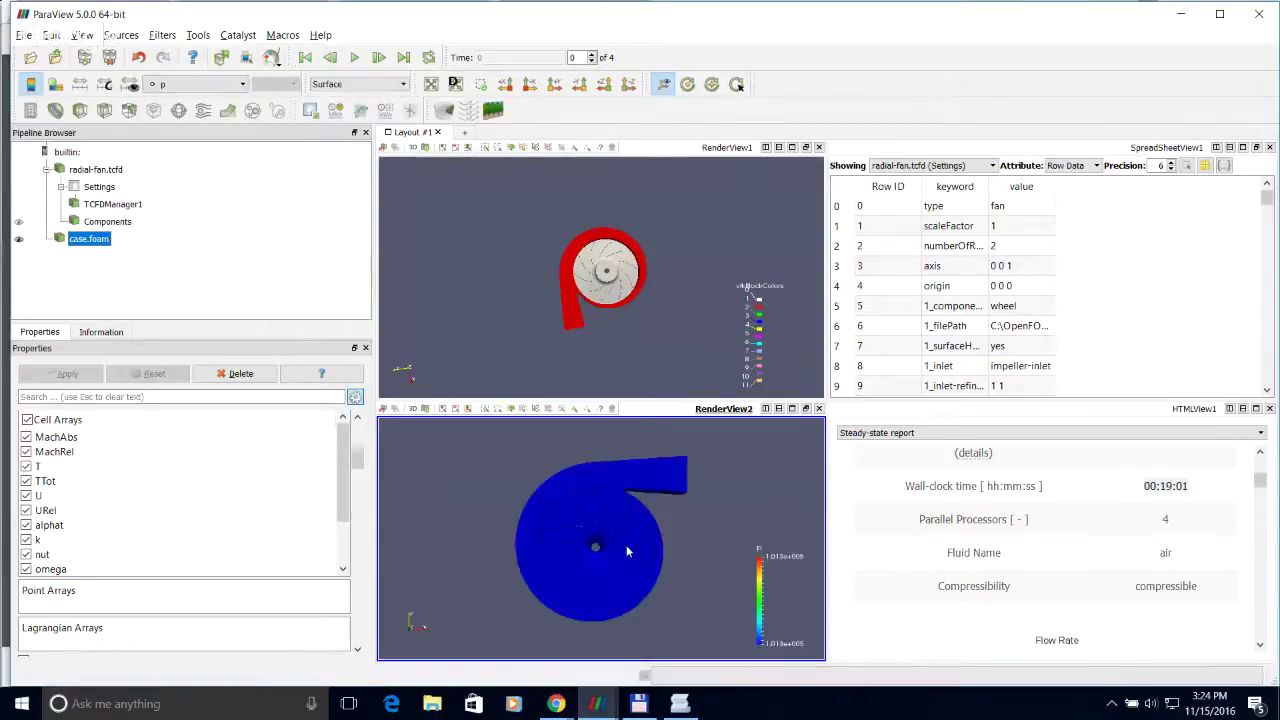
Step: Show the case.foam results at the last time step, 3000, and rescale the pressure p colours to the data range
left_click_drag(591, 540, 613, 510)
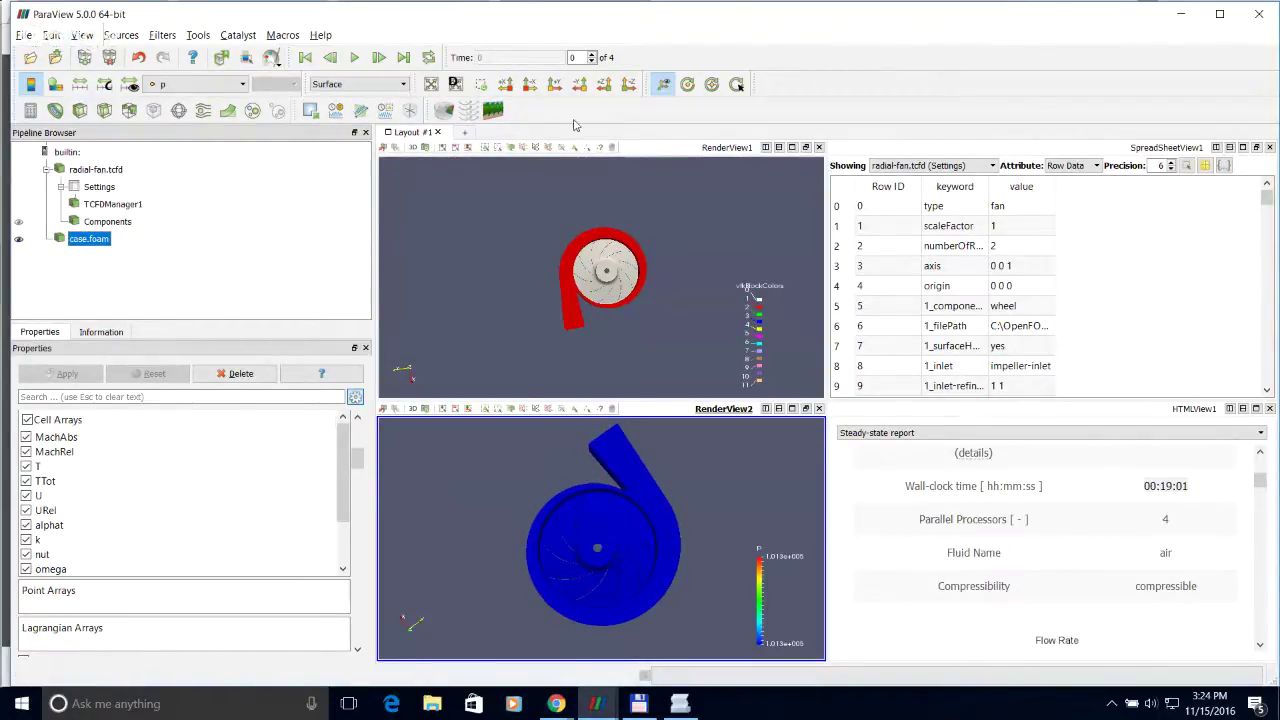
left_click(403, 58)
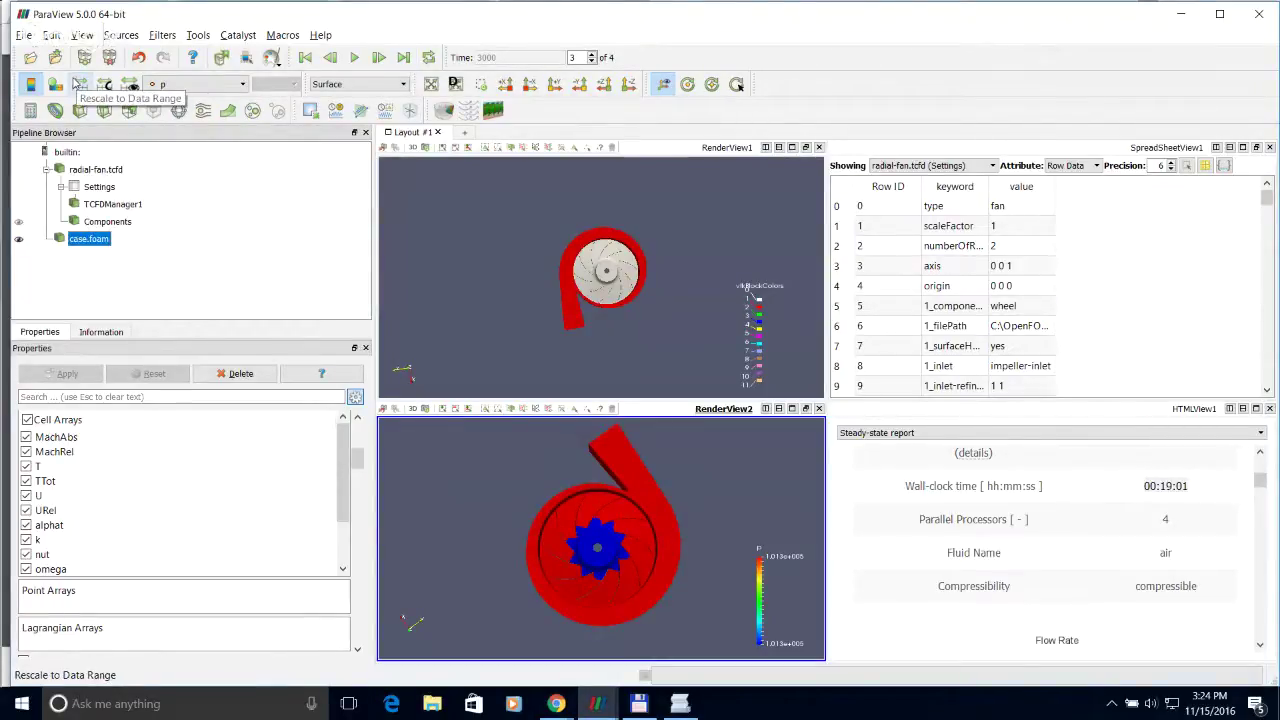
left_click(79, 84)
left_click_drag(625, 466, 590, 550)
scroll(622, 607, "up", 3)
scroll(619, 608, "up", 2)
scroll(566, 535, "down", 2)
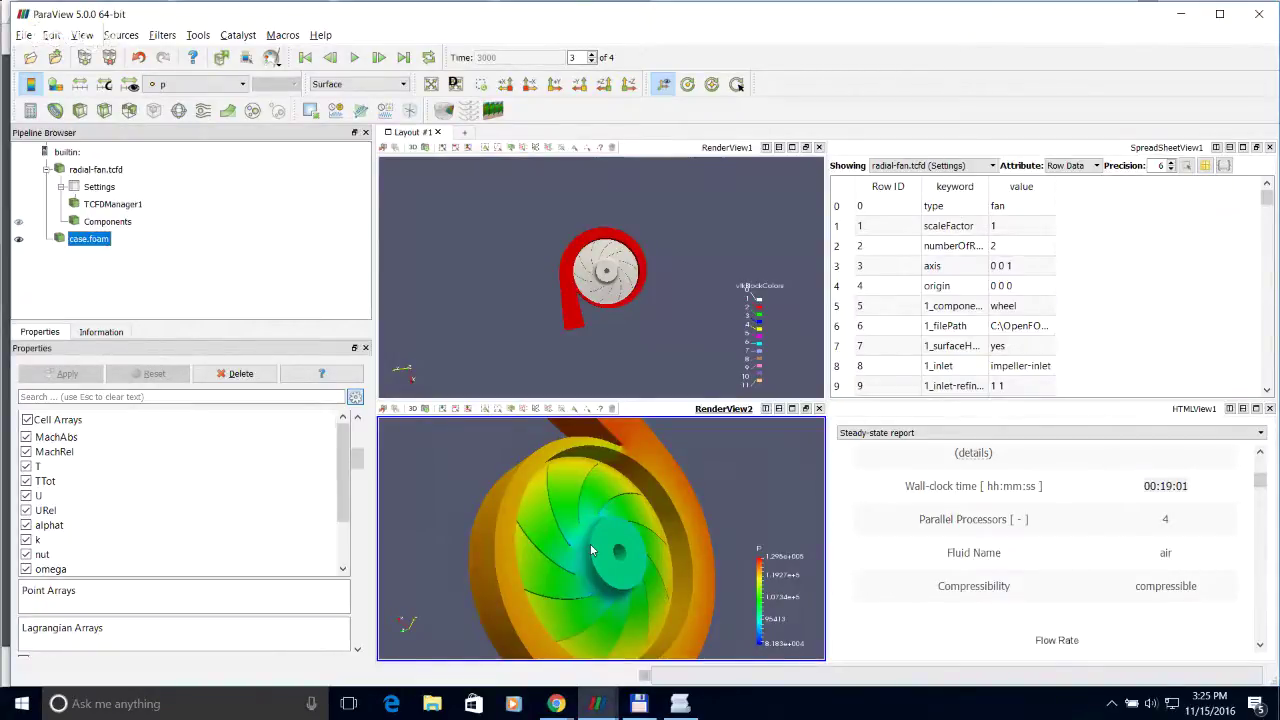
Step: Switch to the ParaView window with the meridional average and review its case.foam, Clip1 and MeridionalAverage1 pipeline items
left_click_drag(566, 514, 532, 561)
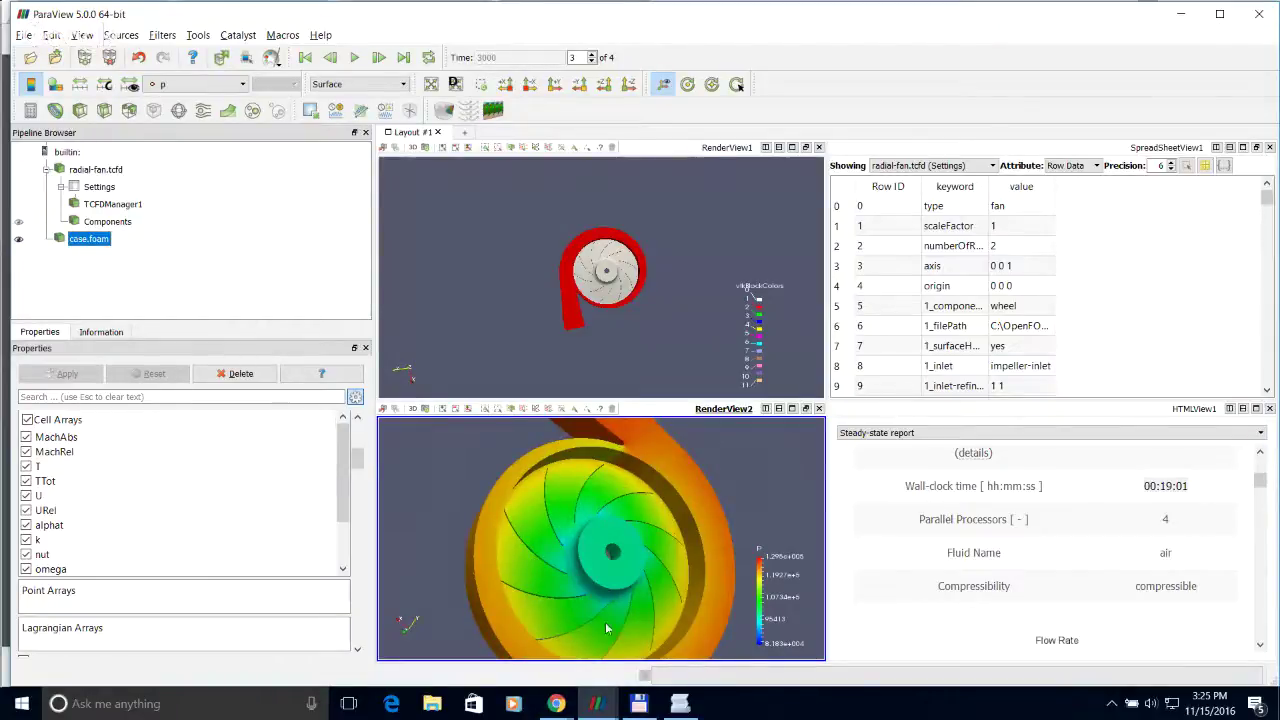
left_click(599, 710)
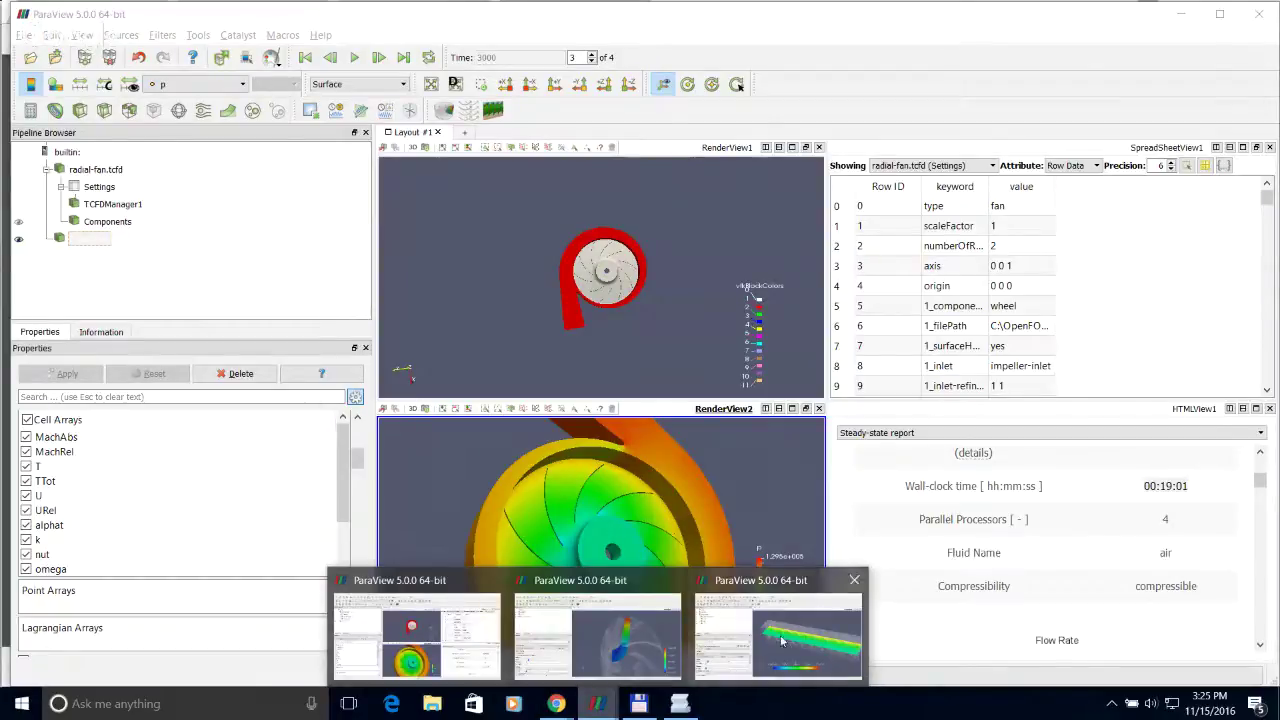
left_click(565, 632)
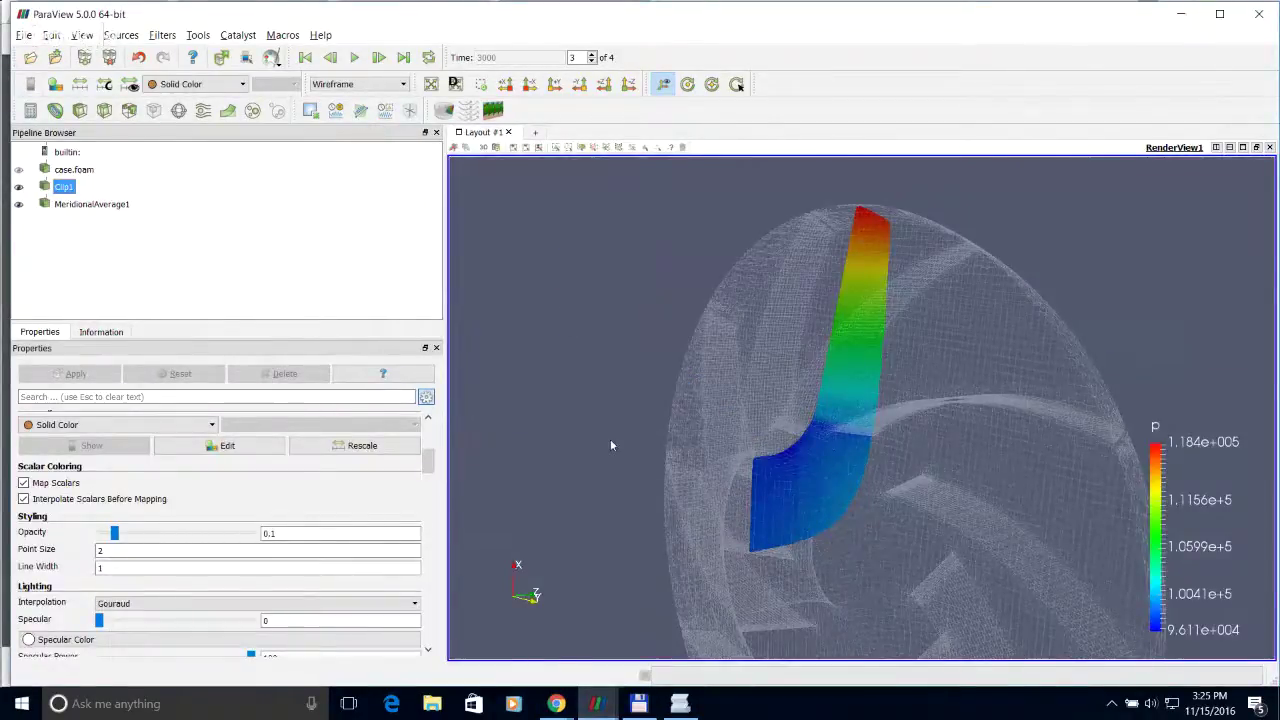
left_click_drag(611, 445, 770, 456)
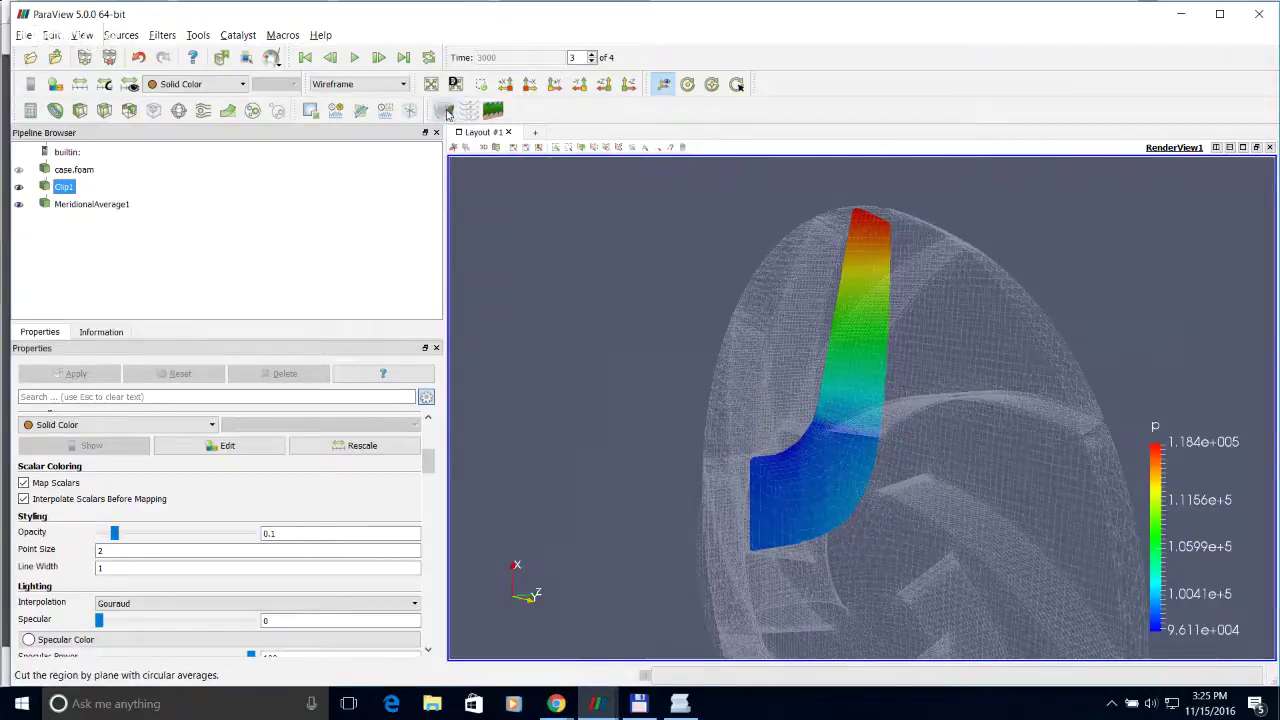
left_click(80, 172)
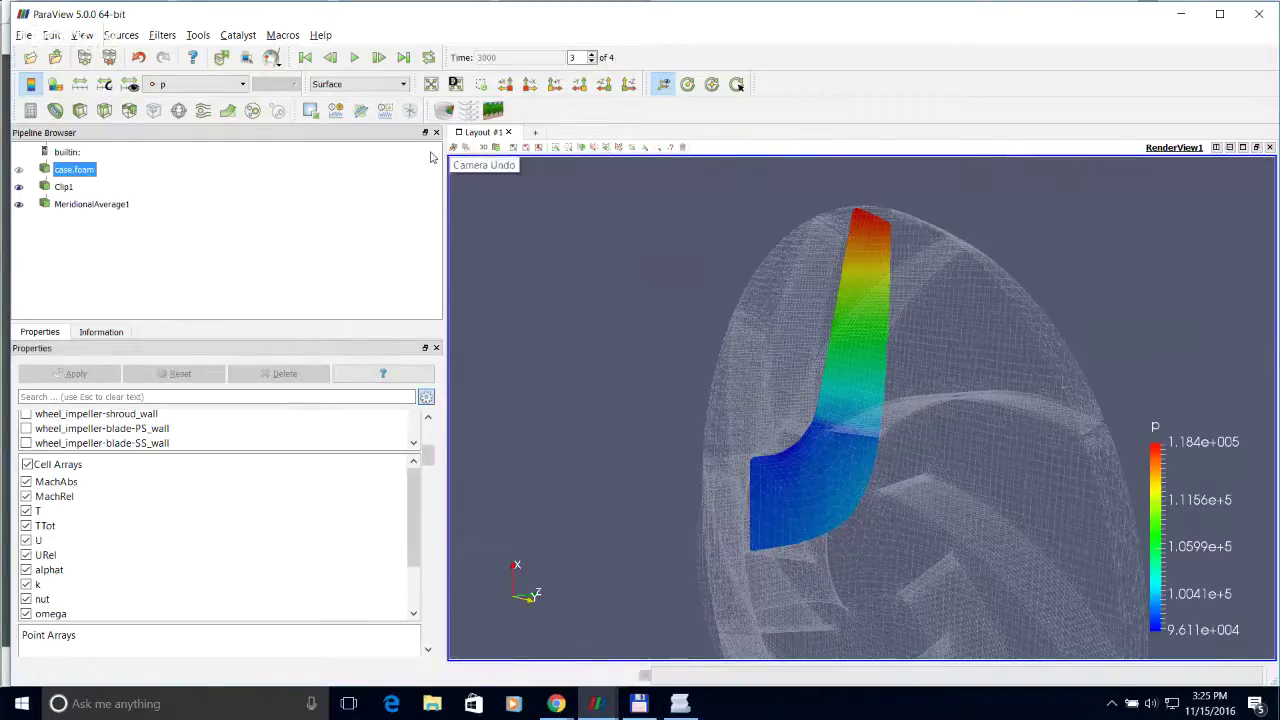
left_click(62, 188)
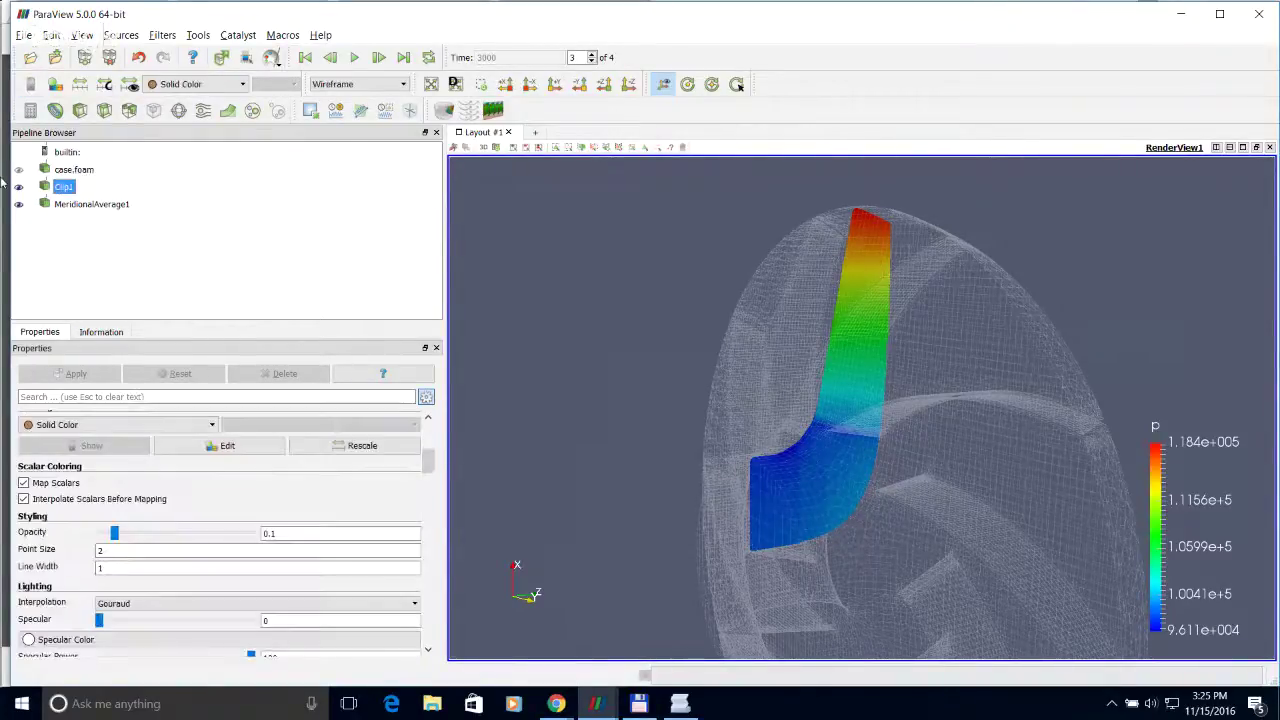
left_click(100, 205)
Step: Examine the pressure-coloured meridional average inside the wireframe impeller up close and from both sides
left_click_drag(983, 453, 895, 410)
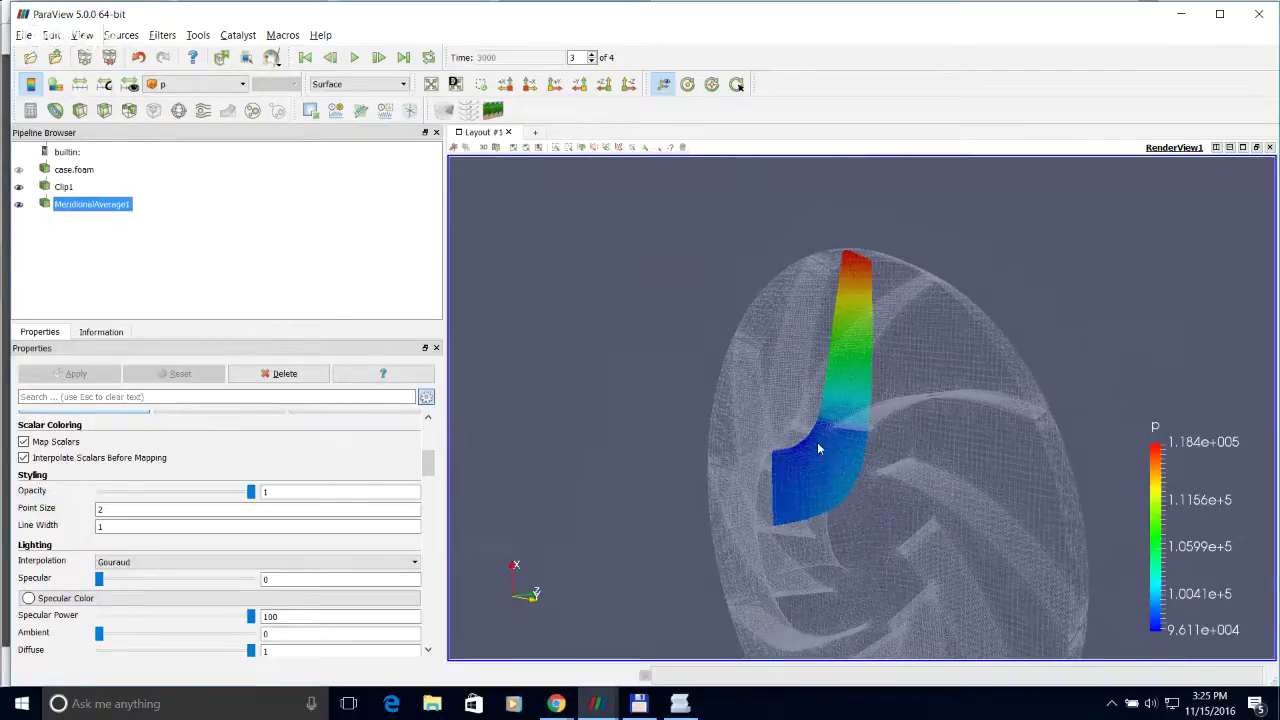
scroll(817, 448, "up", 3)
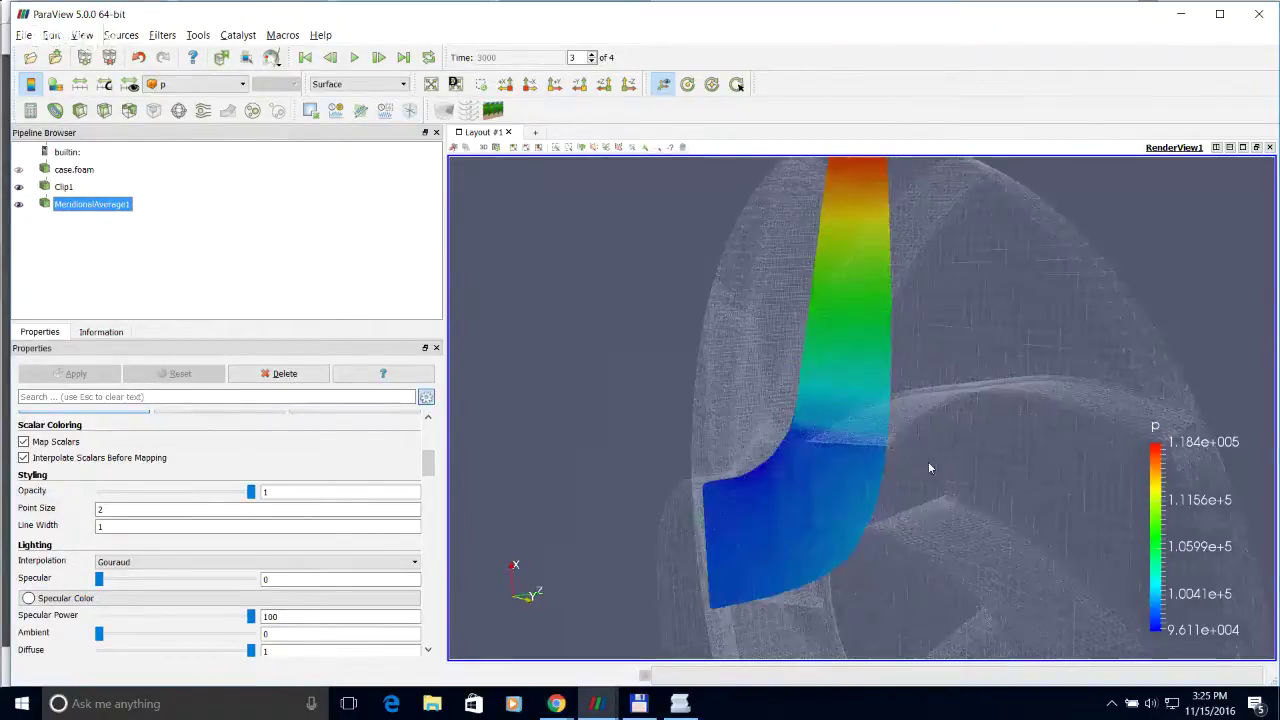
left_click_drag(919, 457, 811, 486)
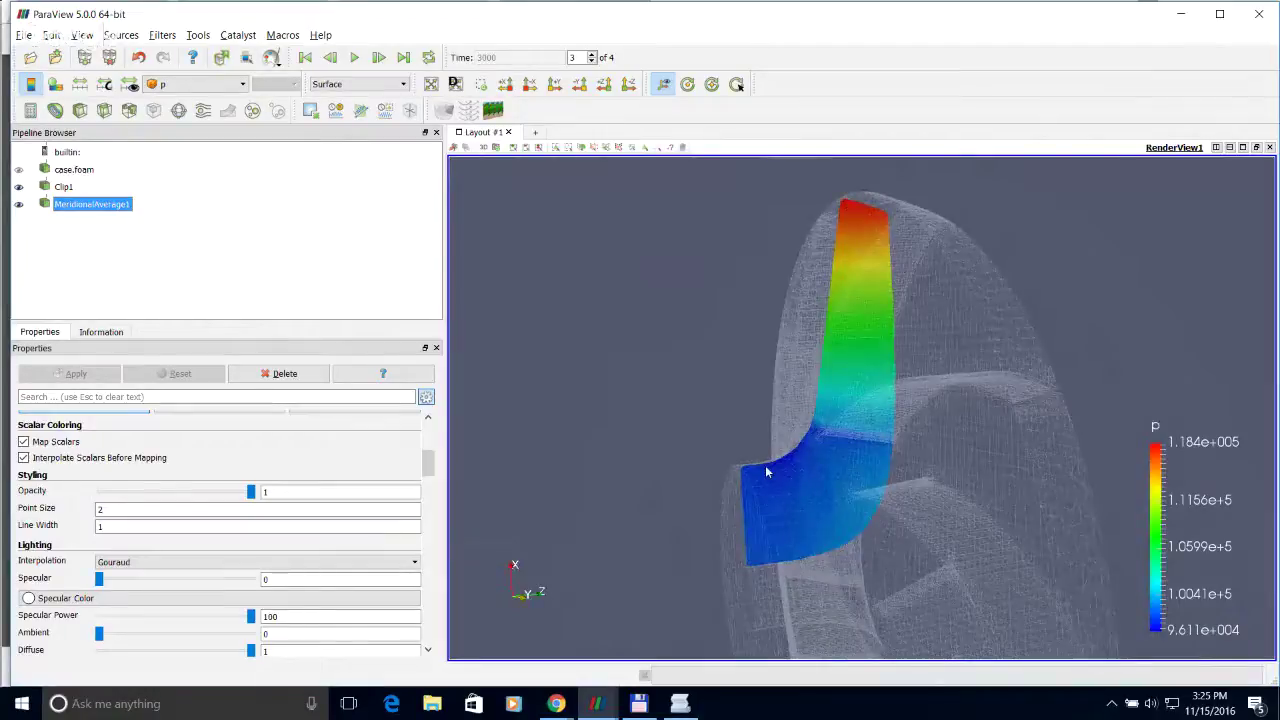
left_click_drag(942, 440, 896, 482)
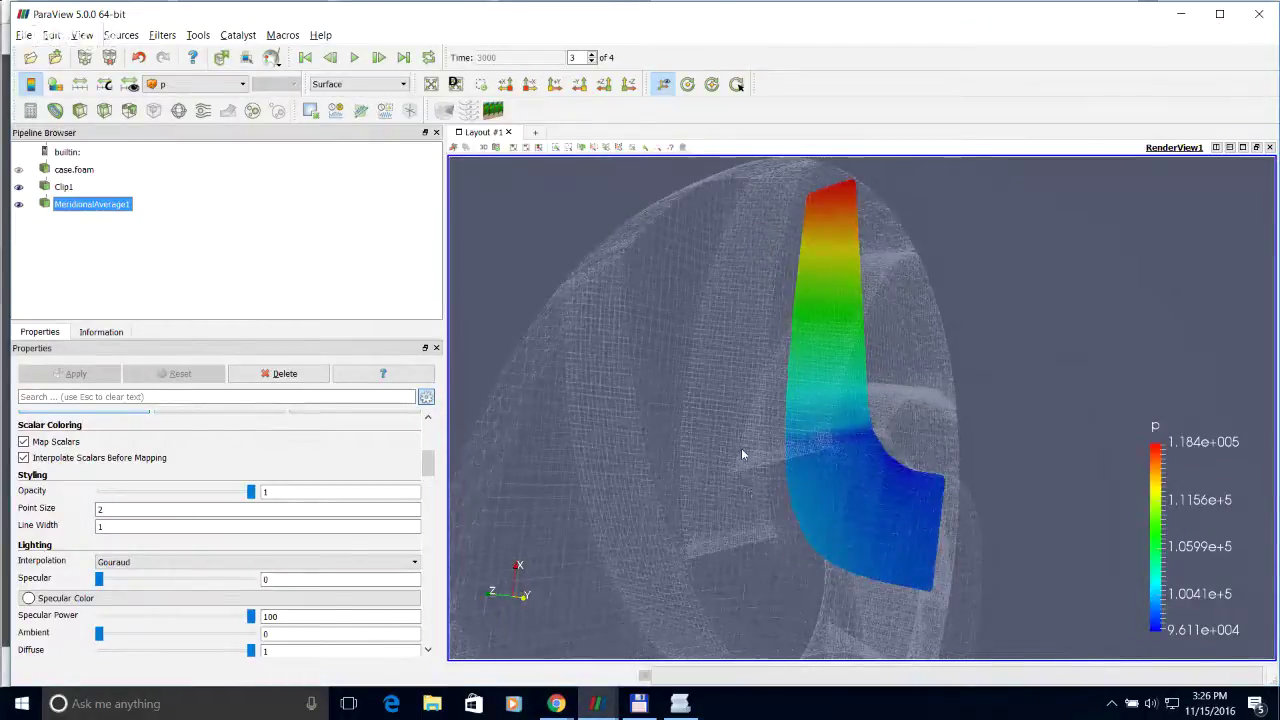
Step: Switch to the ParaView window with the unwrapped impeller and examine its pressure slice from different angles
left_click(596, 706)
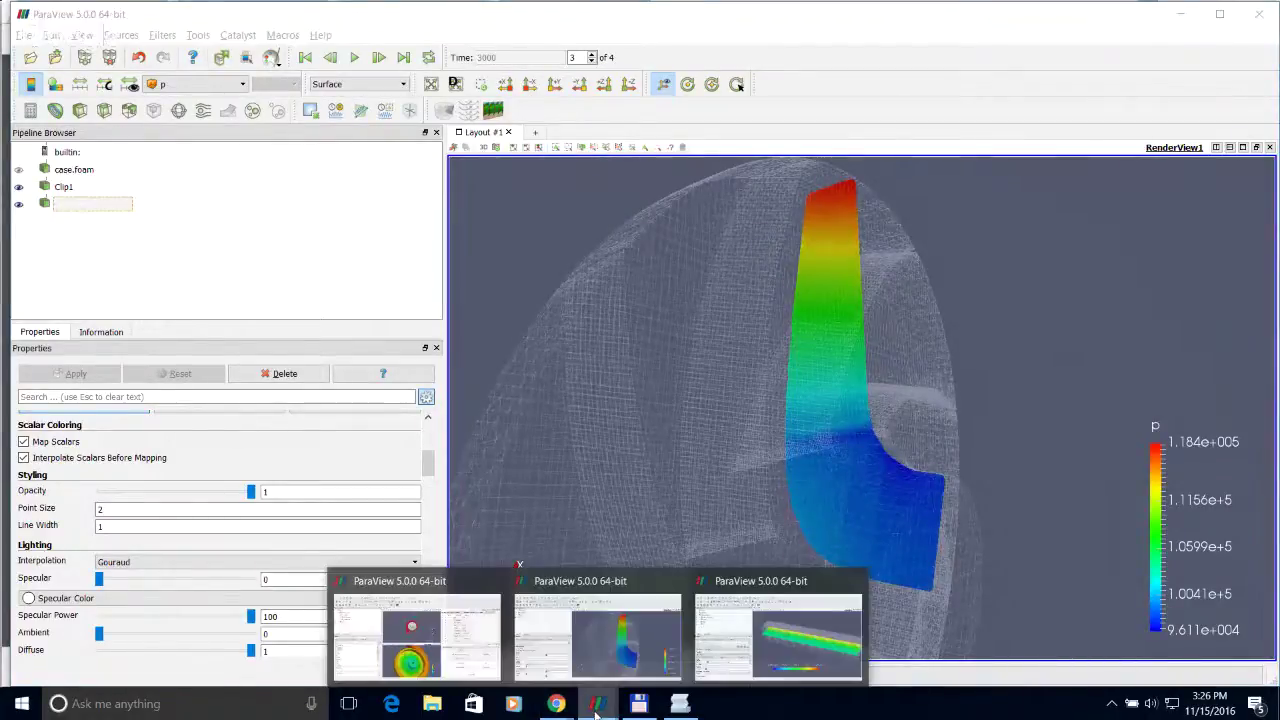
left_click(776, 634)
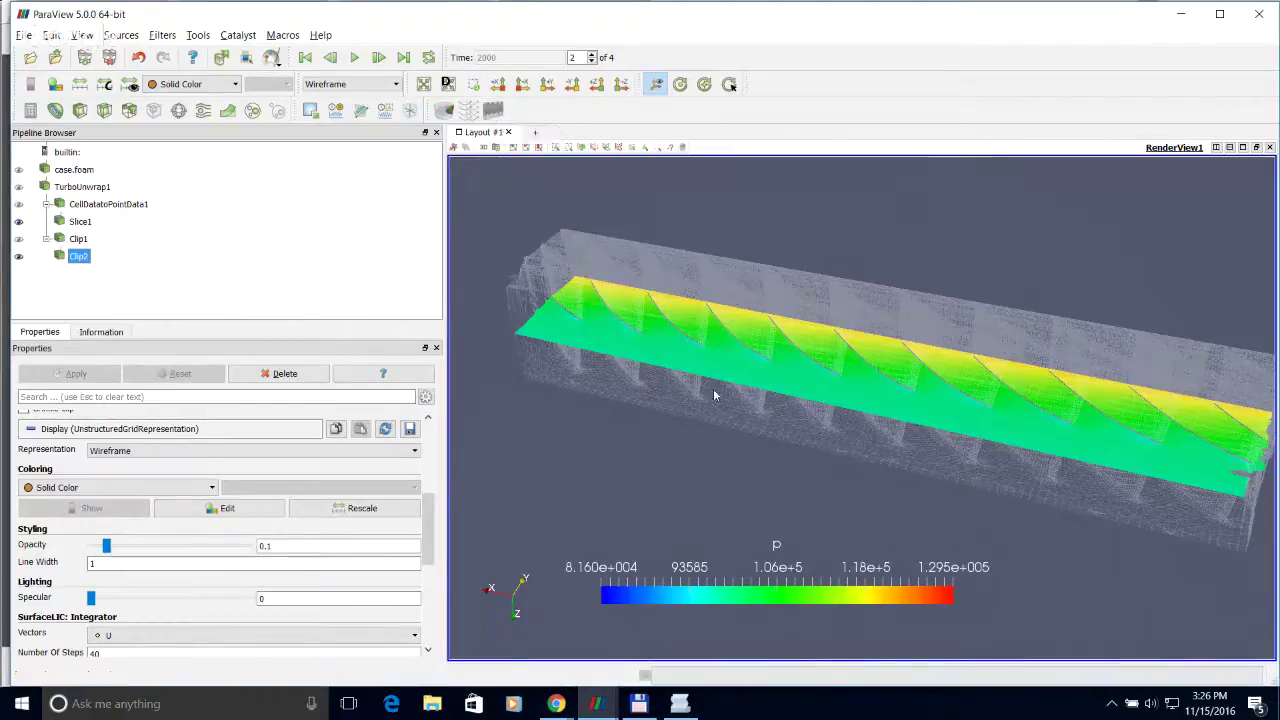
left_click_drag(728, 370, 740, 455)
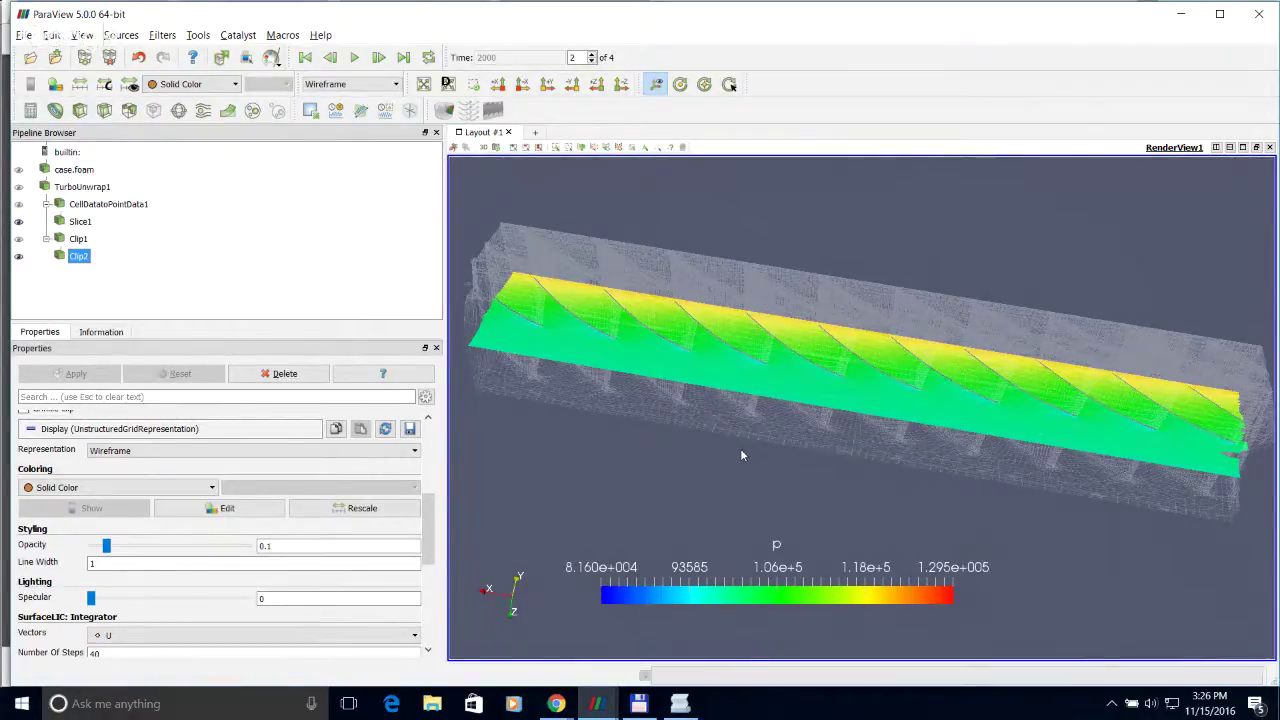
left_click_drag(783, 373, 700, 300)
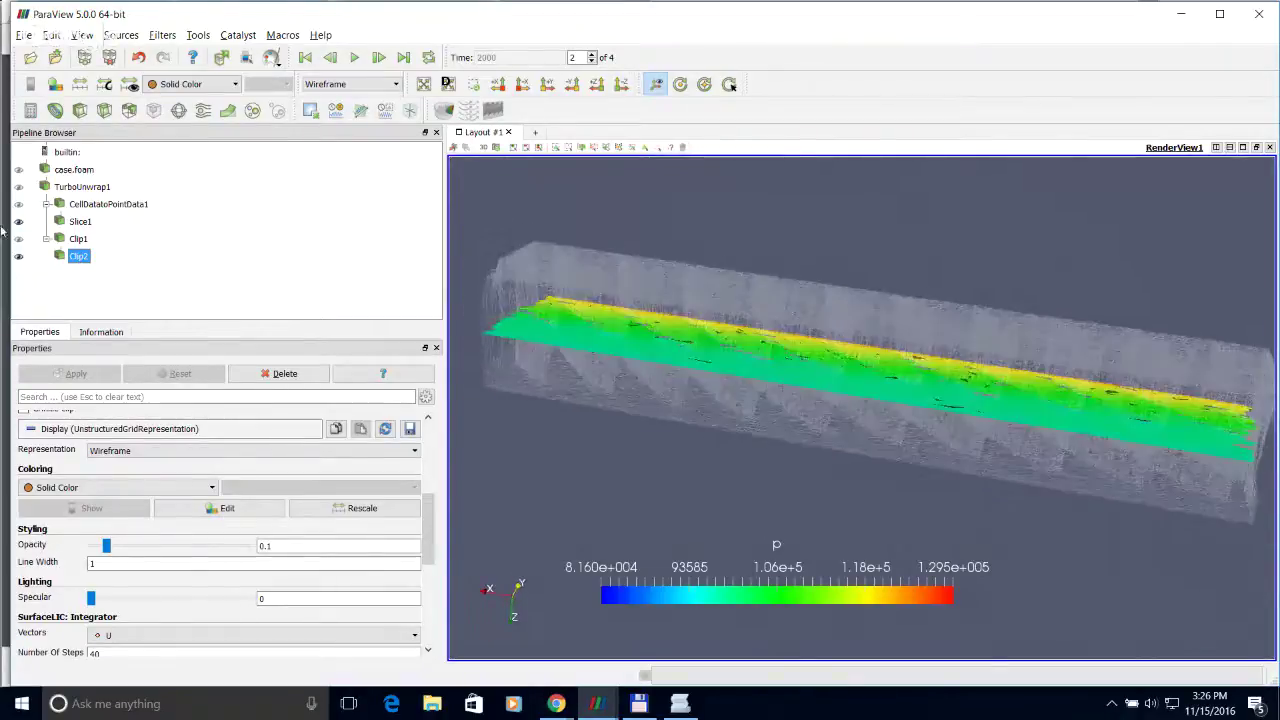
Step: Review the plane settings of Slice1 and re-enter 0.5 as its Z origin
left_click(80, 221)
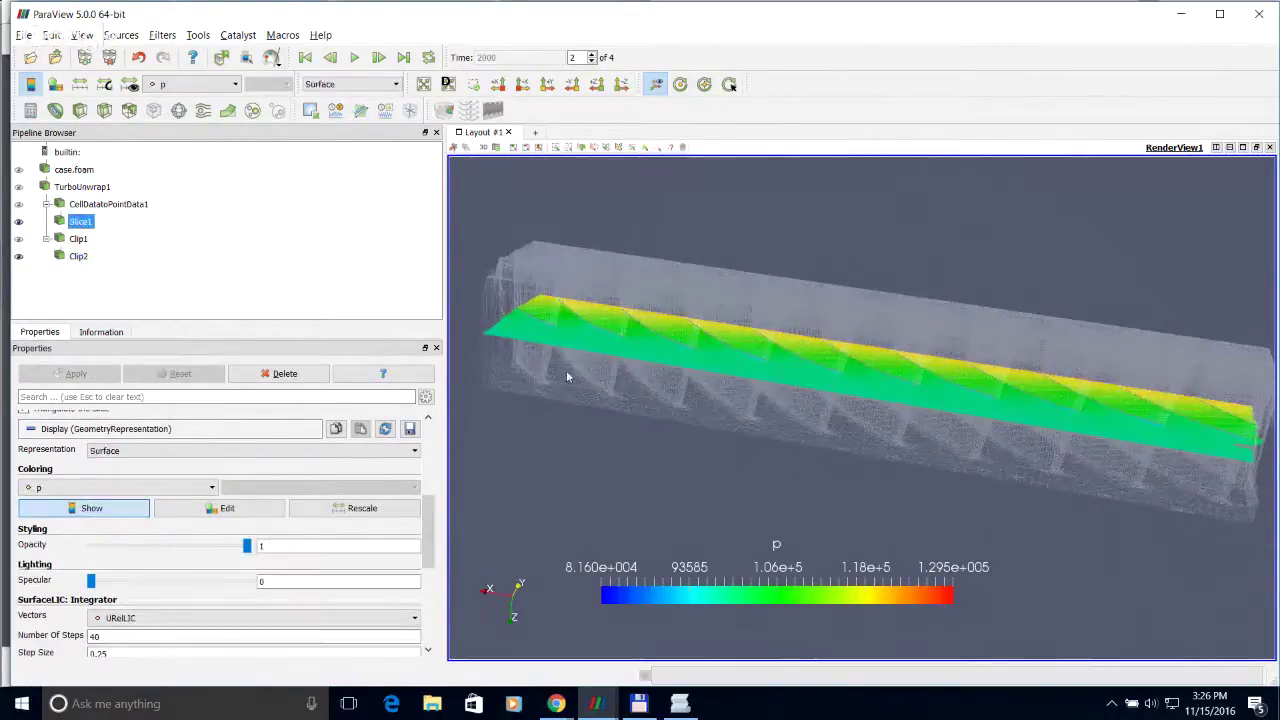
scroll(343, 495, "up", 10)
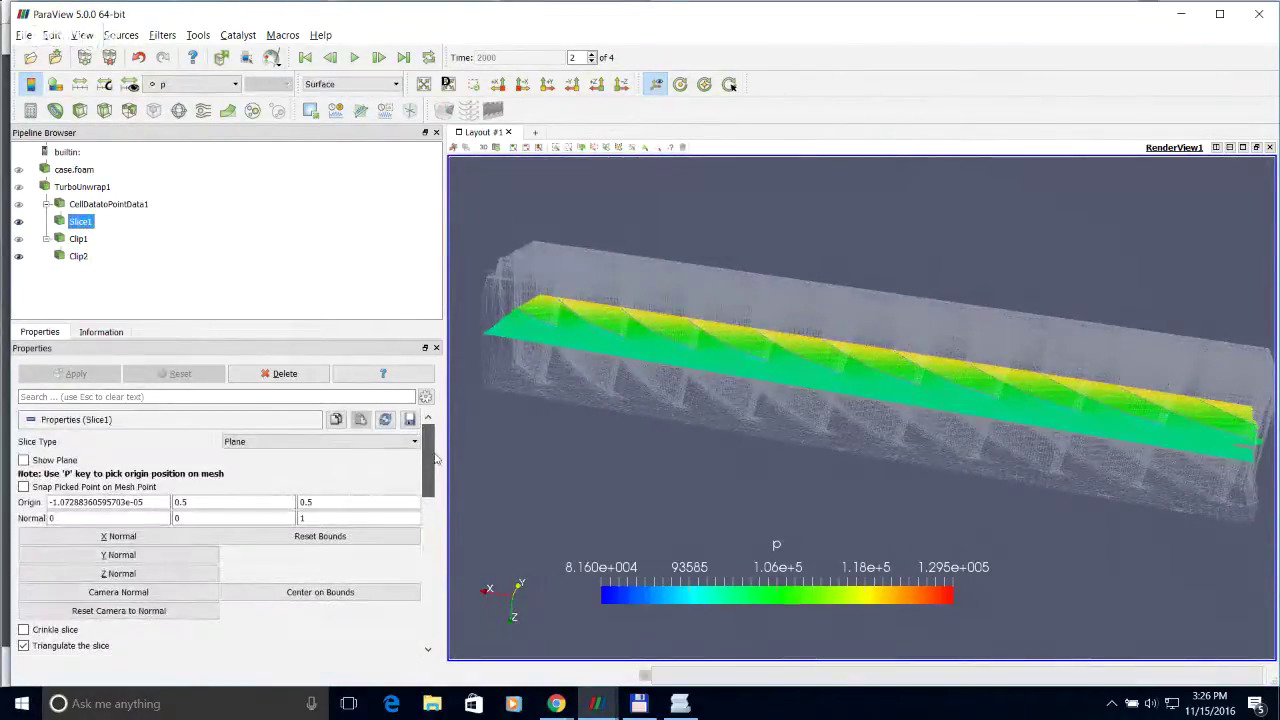
double_click(316, 501)
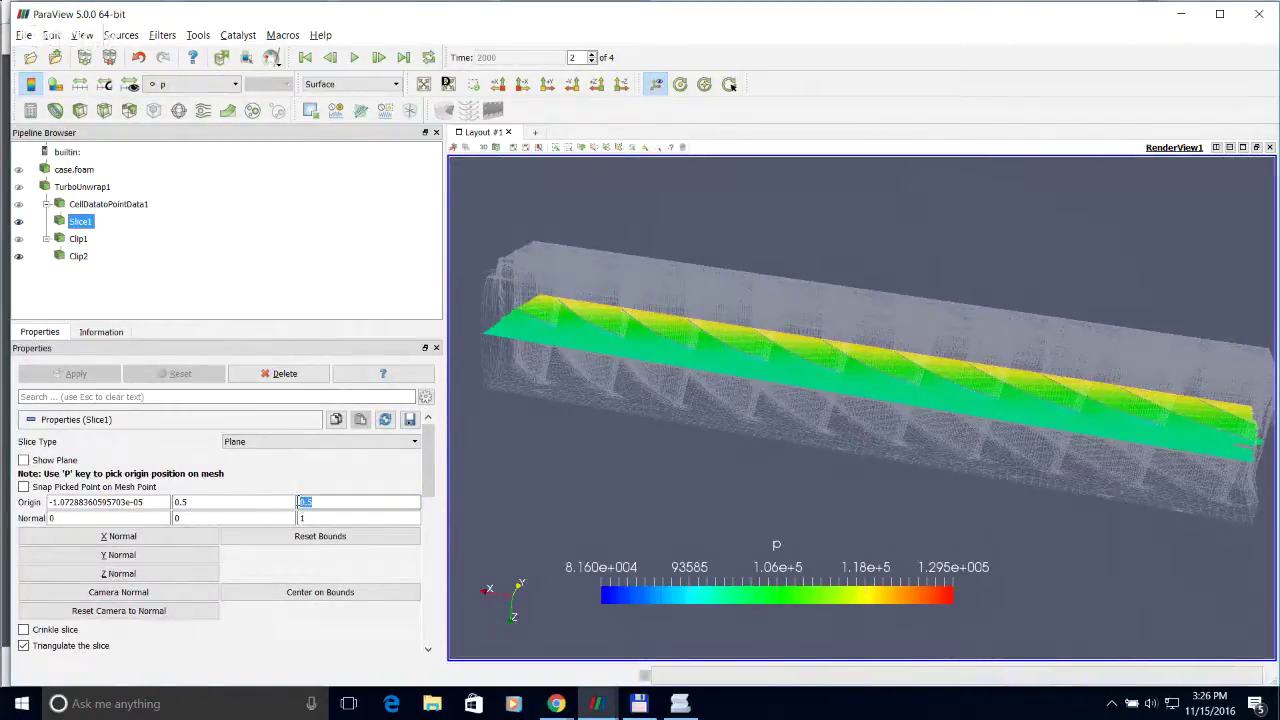
type("0.5")
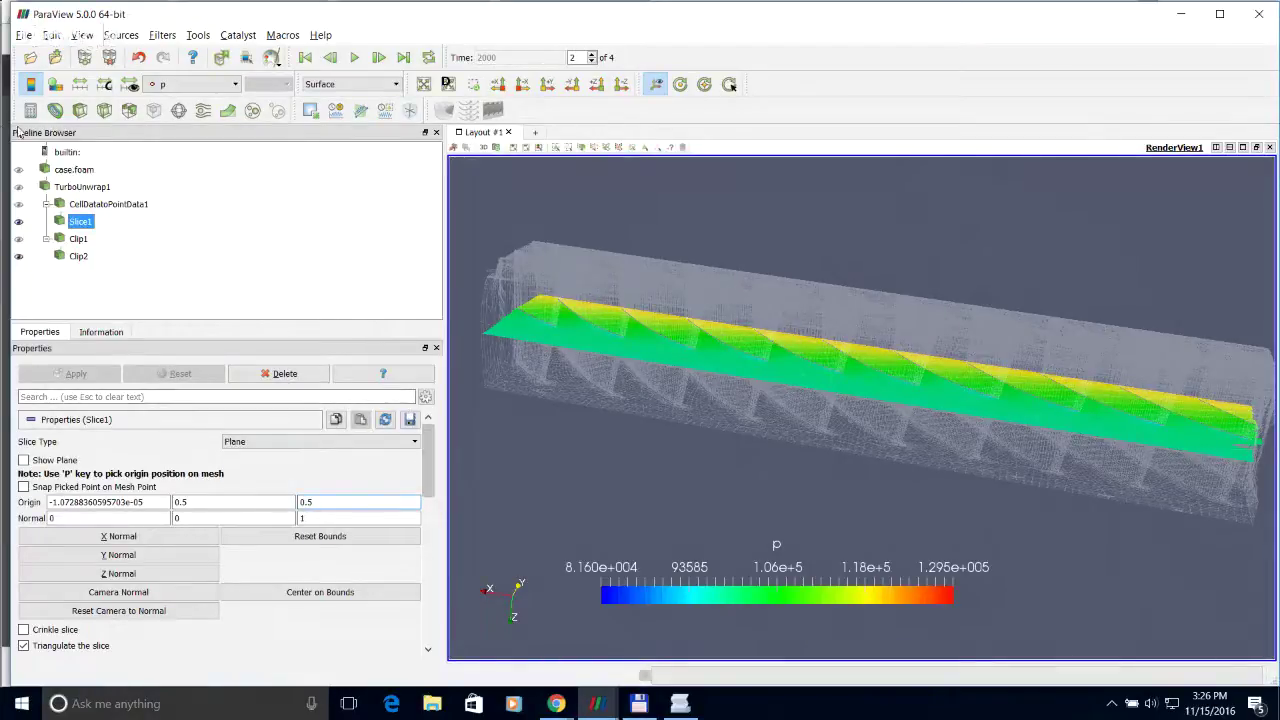
Step: Review the mesh regions enabled in case.foam, including the wheel_impeller-hub_wall and wheel_impeller-shroud_wall patches
left_click(80, 171)
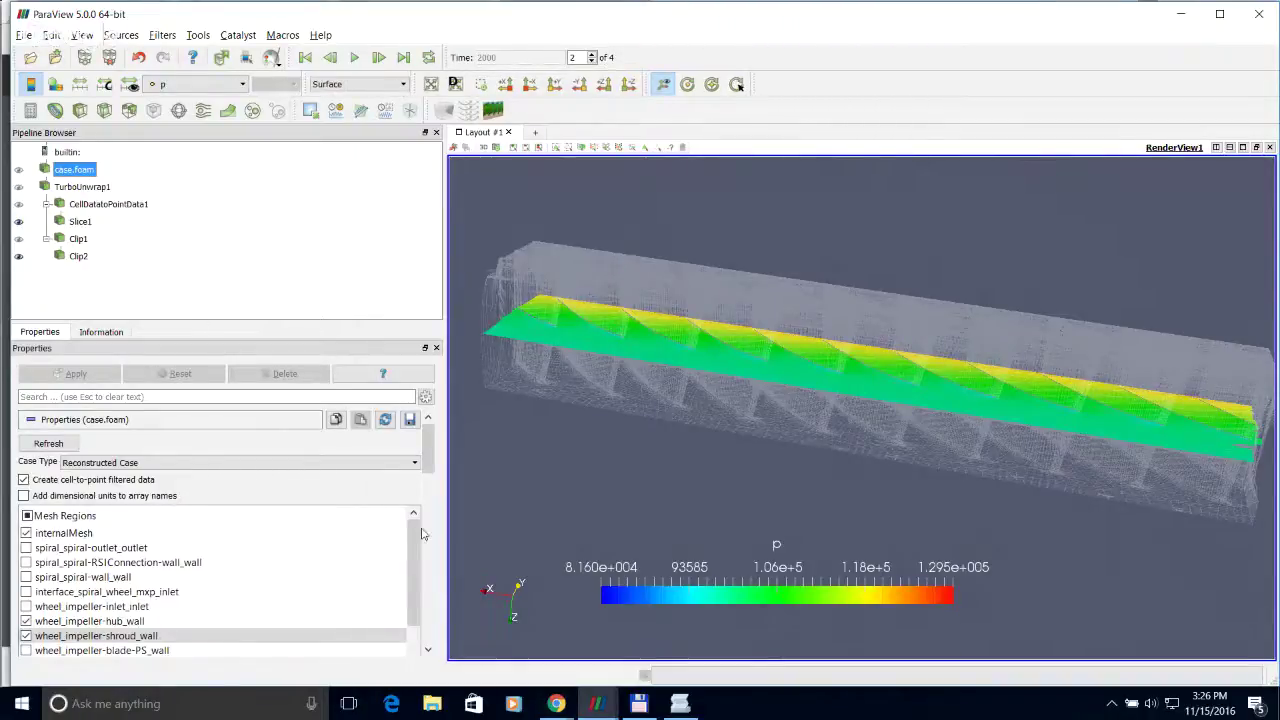
scroll(426, 465, "down", 1)
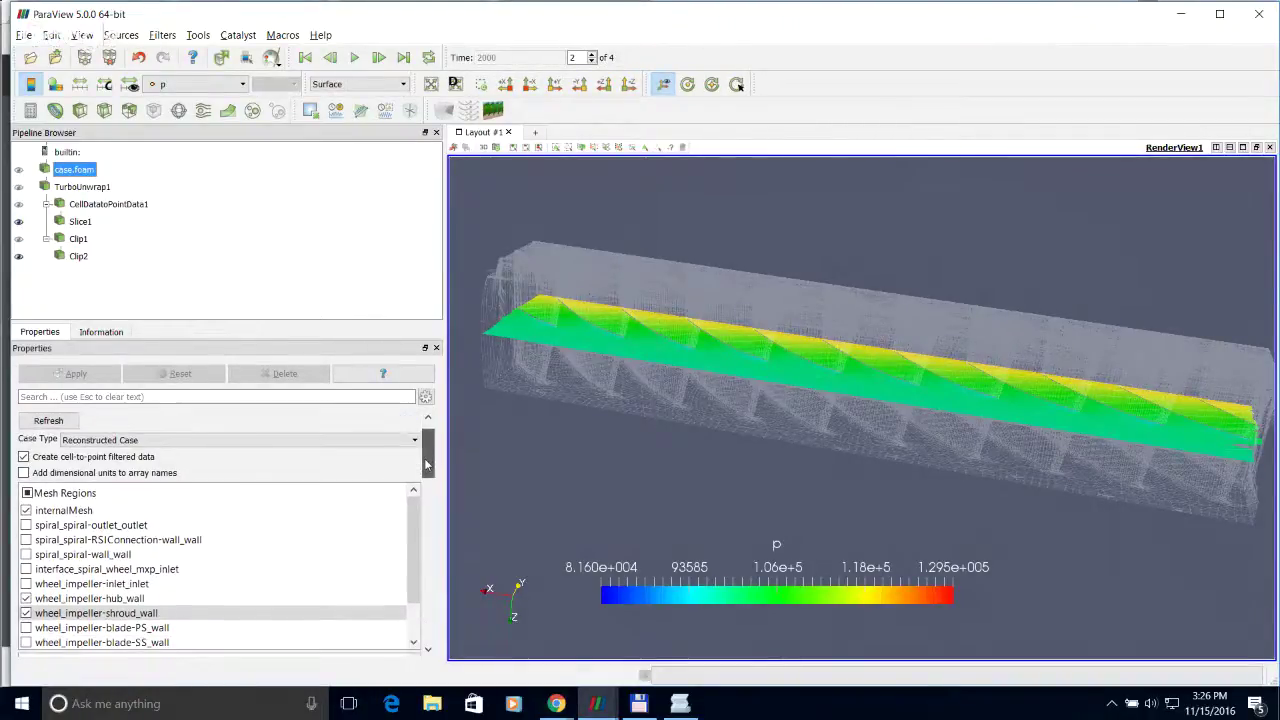
scroll(426, 465, "down", 3)
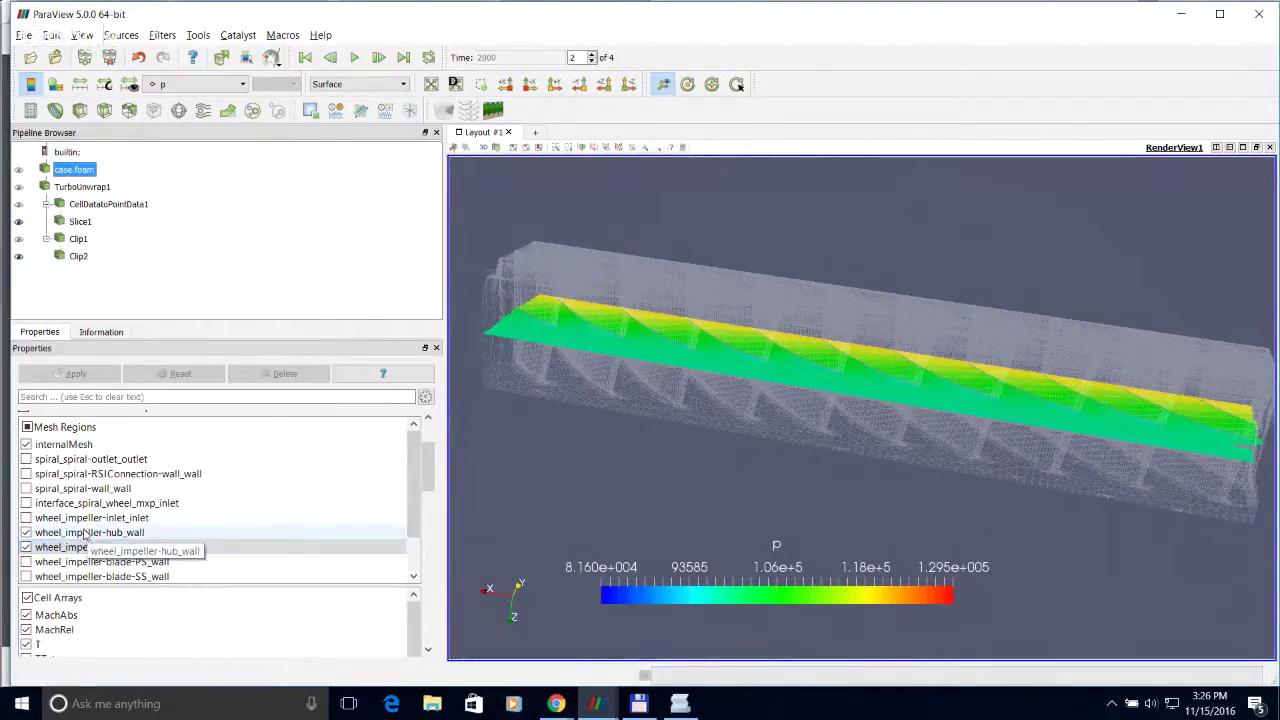
left_click(95, 549)
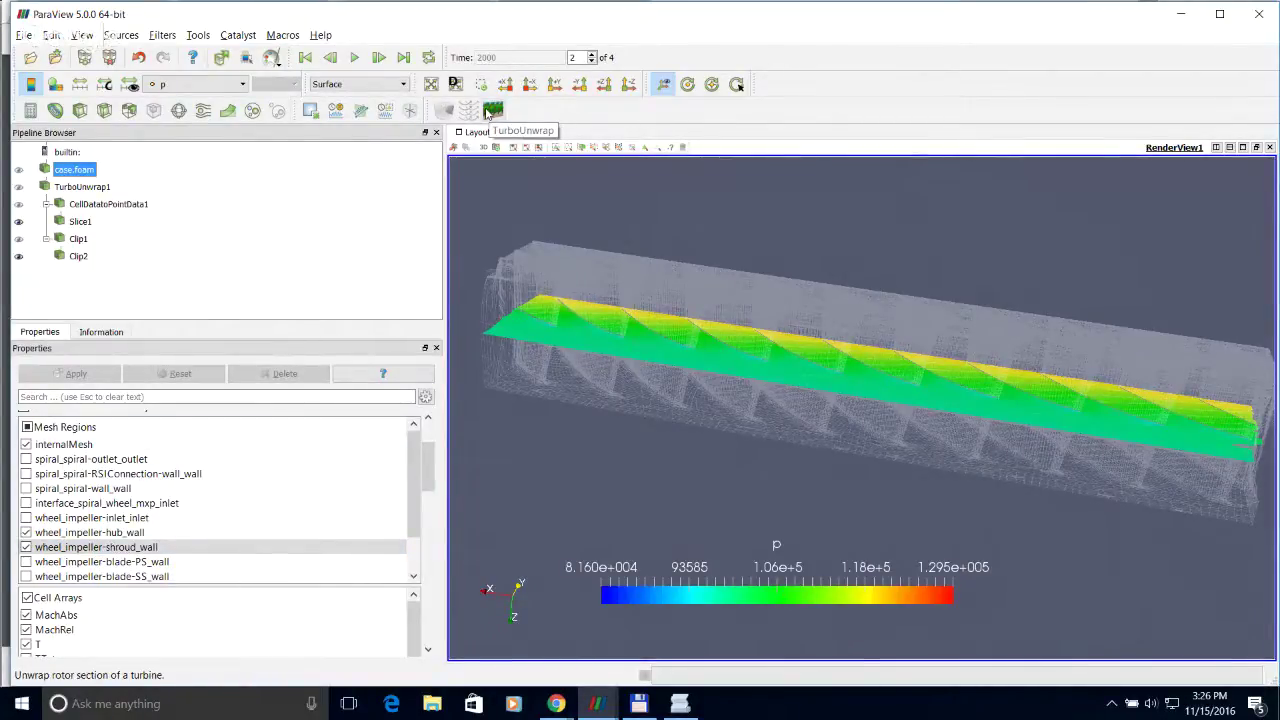
Step: Review the Unwrap mesh, Hub and Shroud patch selections of TurboUnwrap1 down to its axis settings
left_click(92, 189)
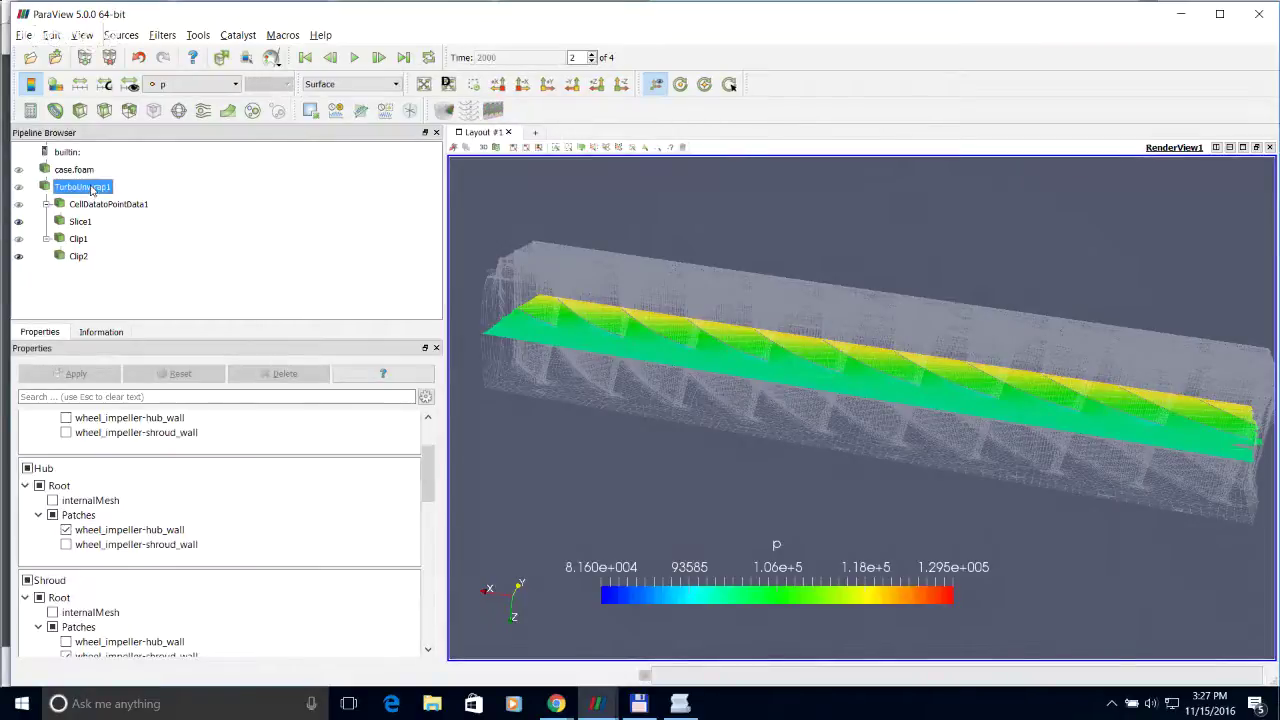
left_click_drag(426, 485, 424, 444)
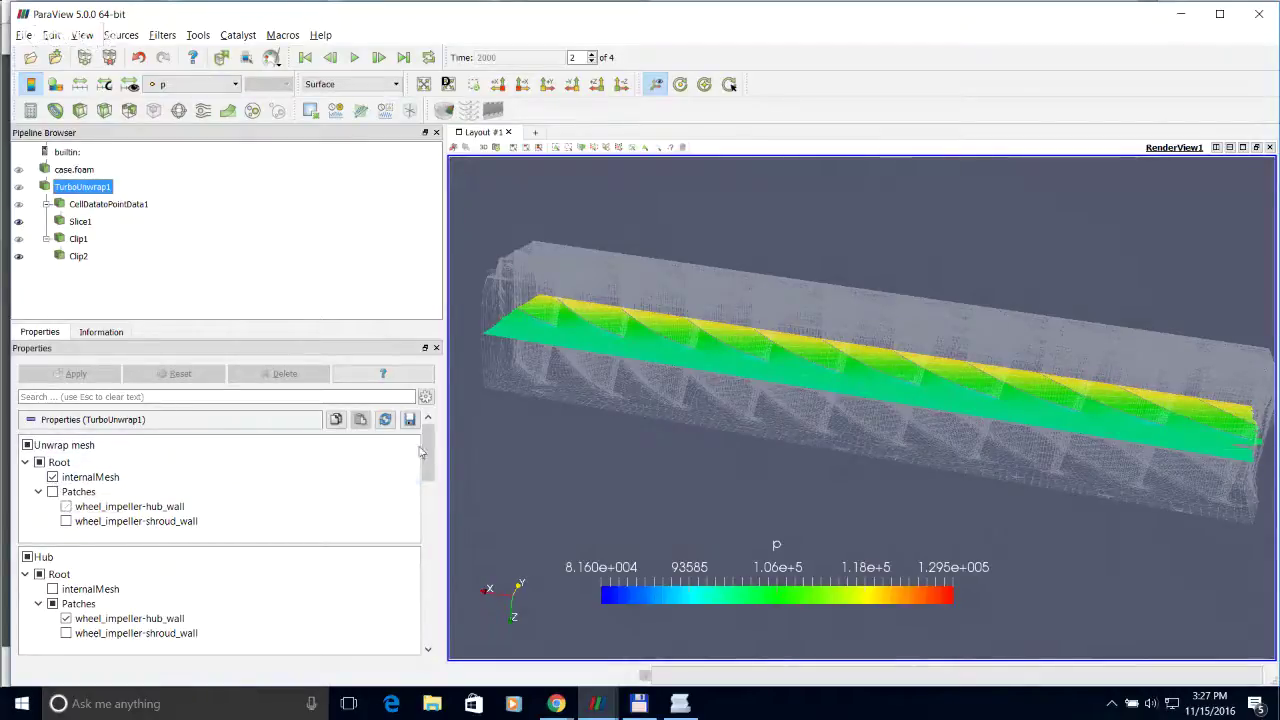
scroll(428, 459, "down", 1)
left_click_drag(428, 459, 427, 475)
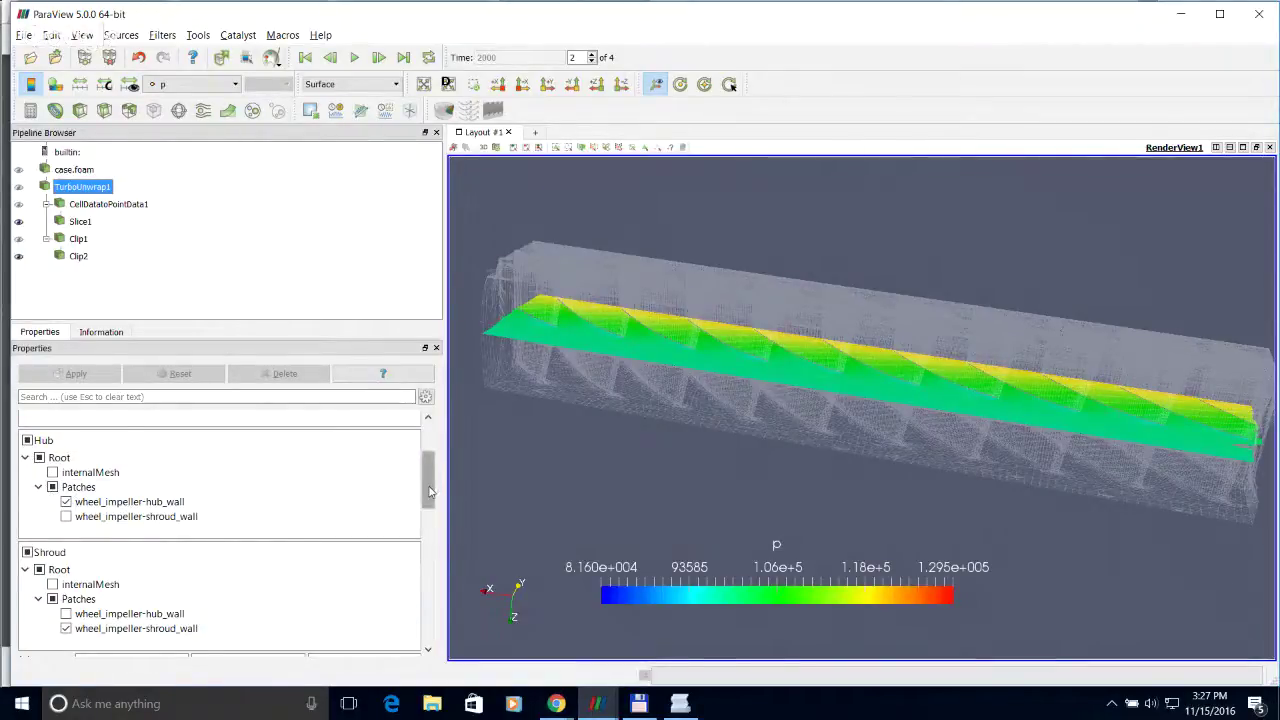
left_click_drag(428, 492, 428, 532)
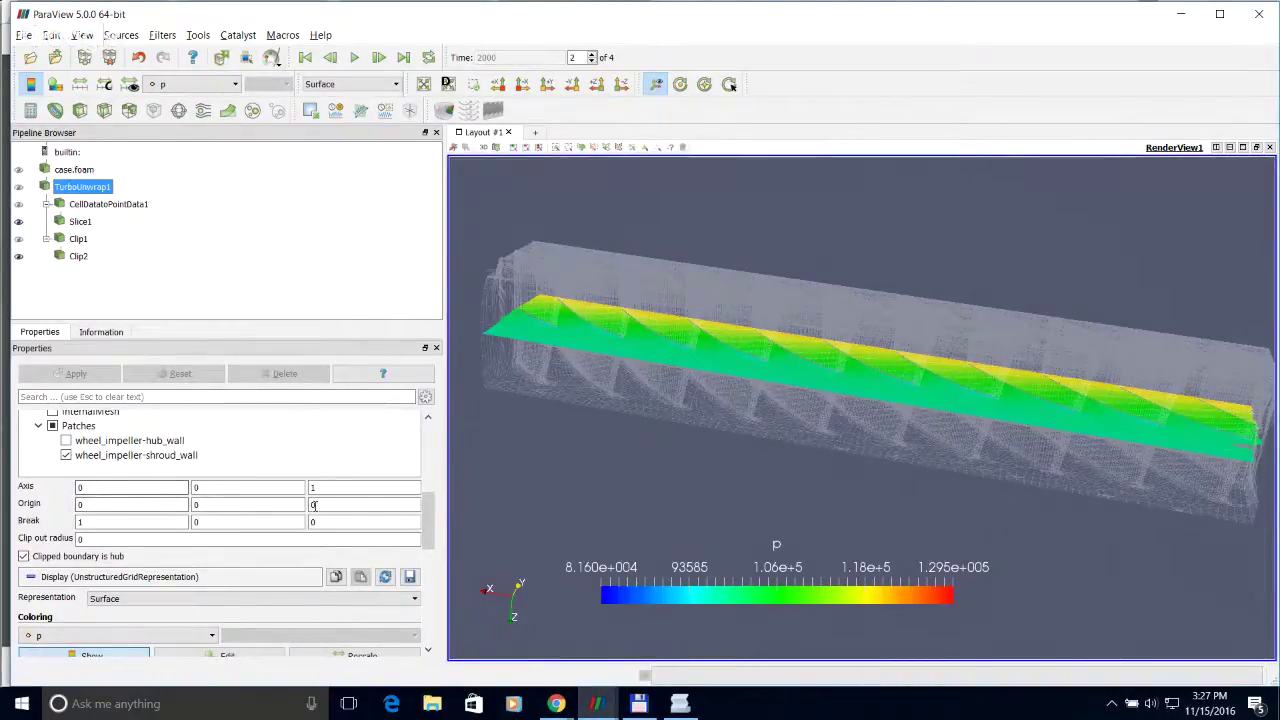
Step: Review the Origin and Break vectors of TurboUnwrap1 and re-enter 1 as the first Break component
left_click(90, 505)
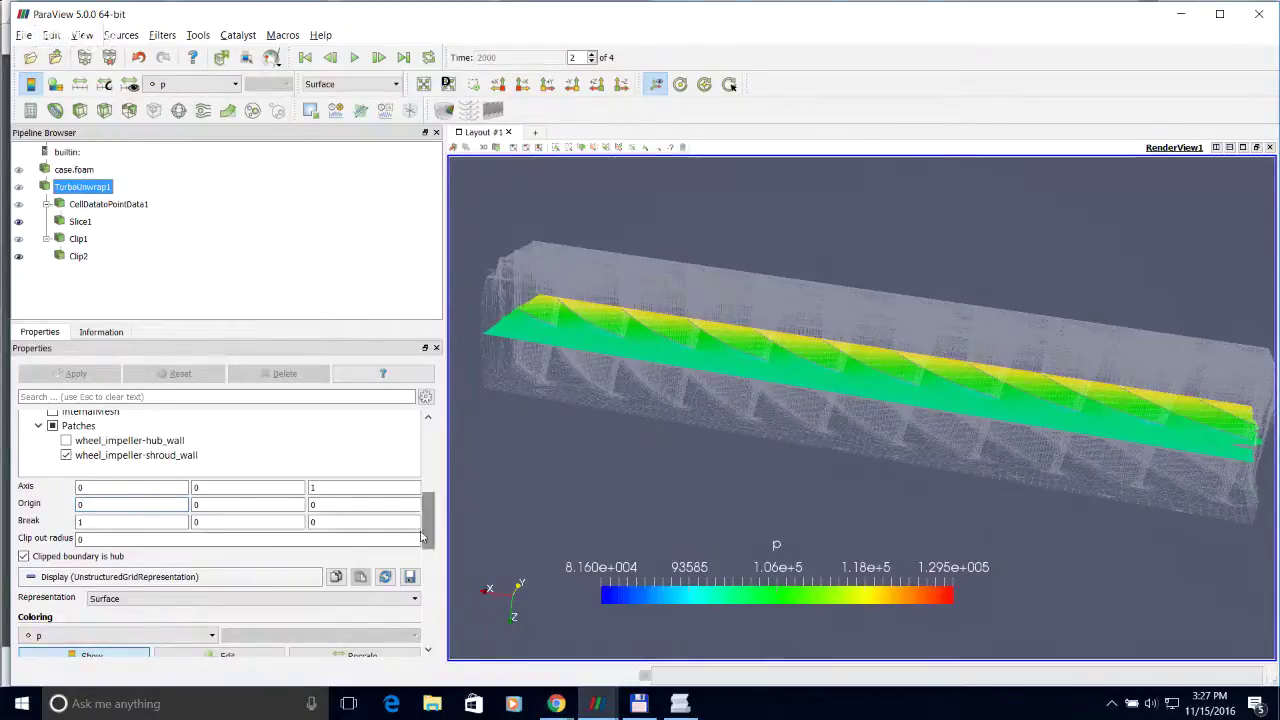
left_click(171, 527)
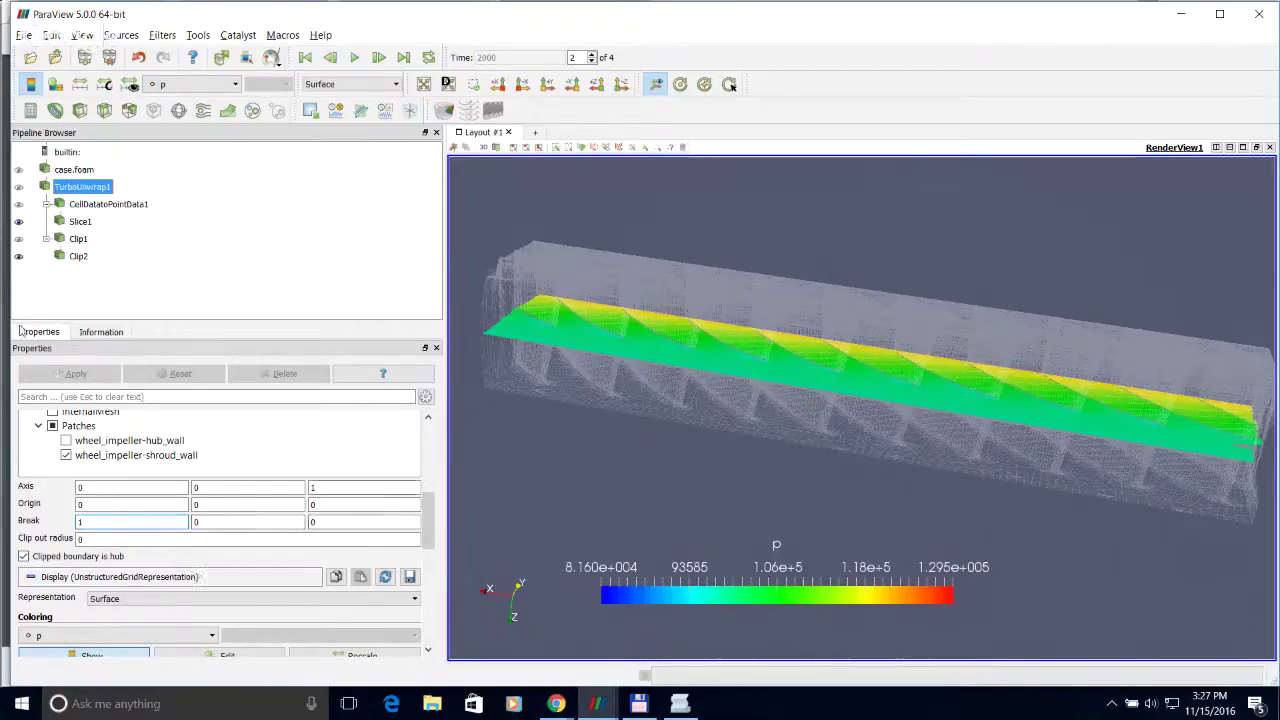
left_click(84, 521)
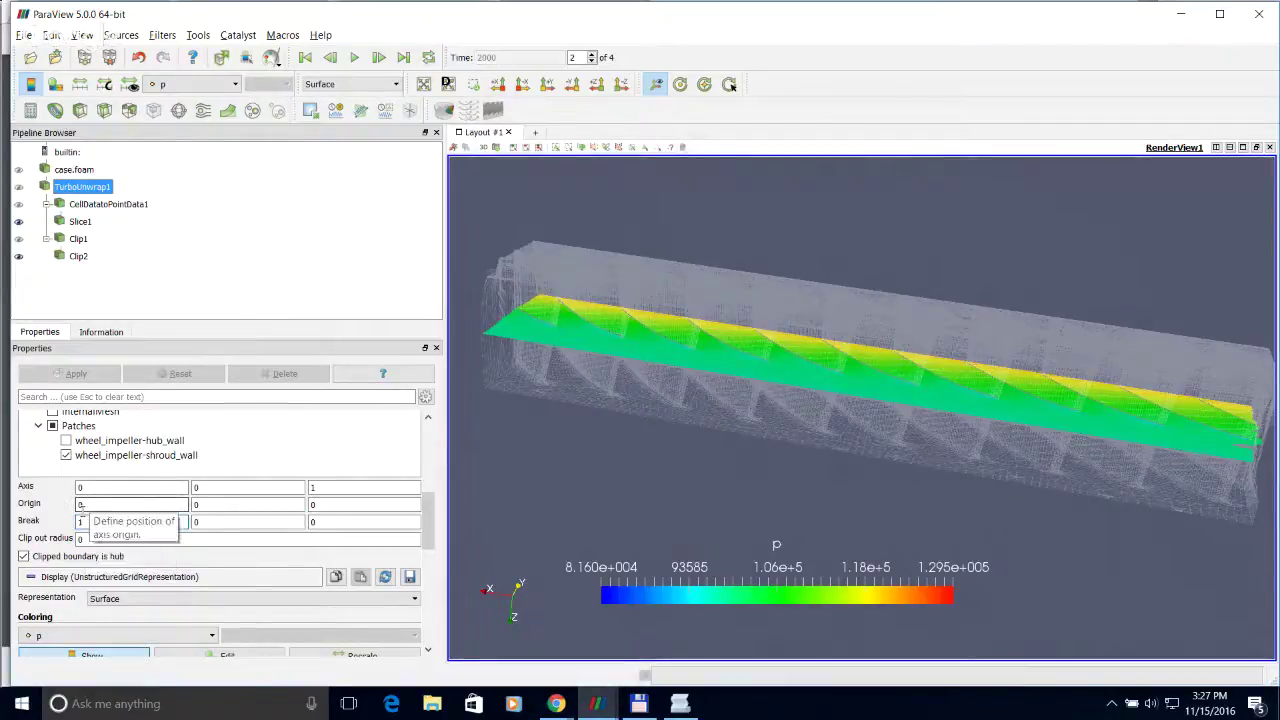
key("BackSpace")
type("1")
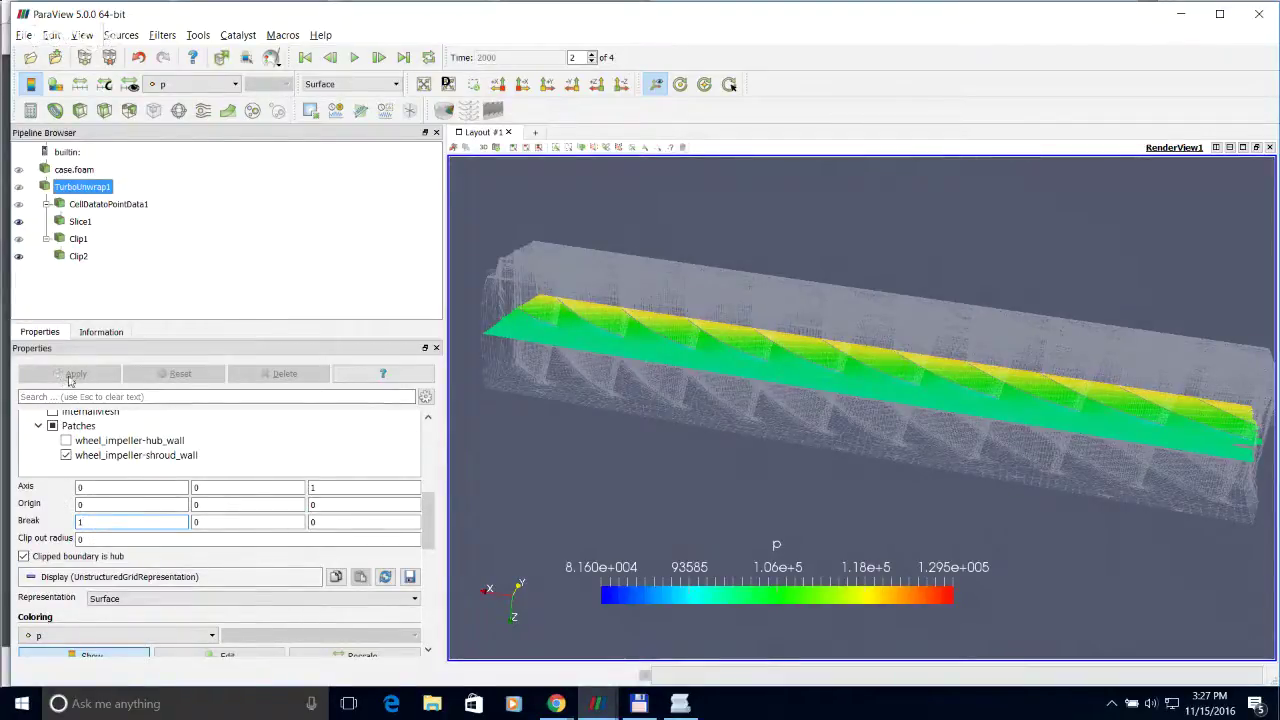
Step: Revisit the Z origin of Slice1 and examine the unwrapped blade-to-blade pressure slice until it is seen face-on
left_click(82, 222)
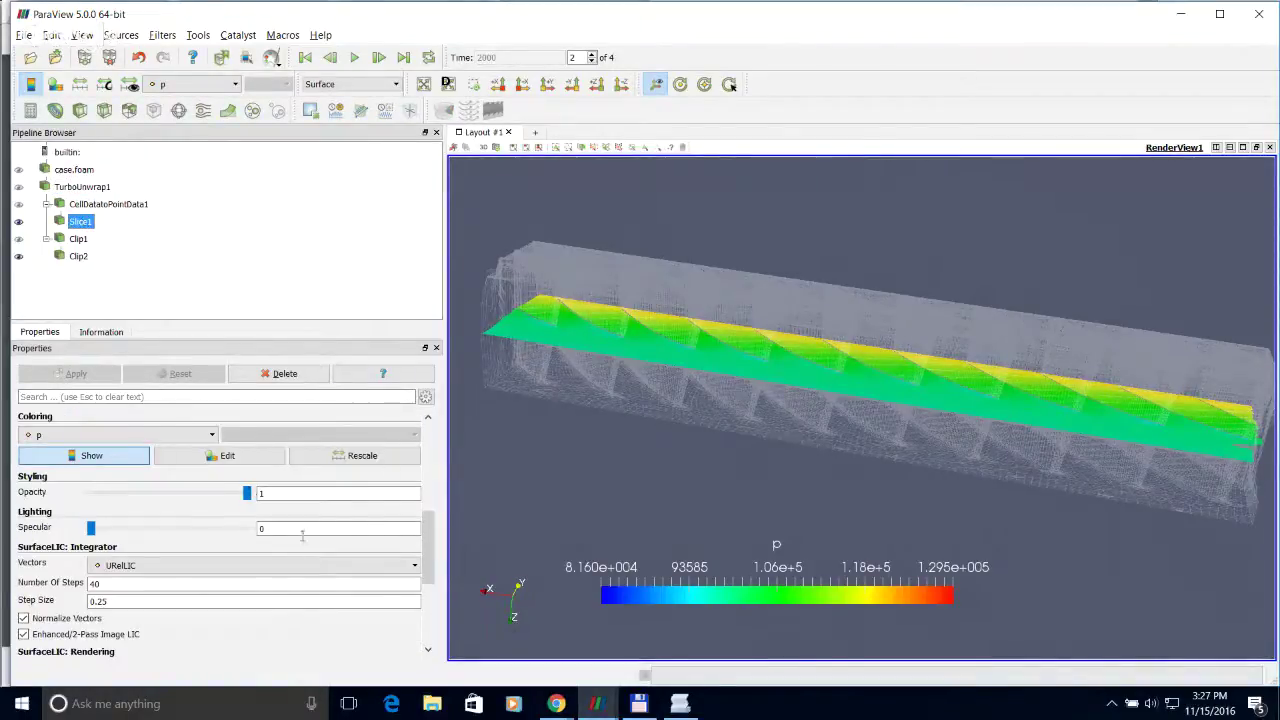
left_click_drag(425, 545, 420, 455)
double_click(305, 502)
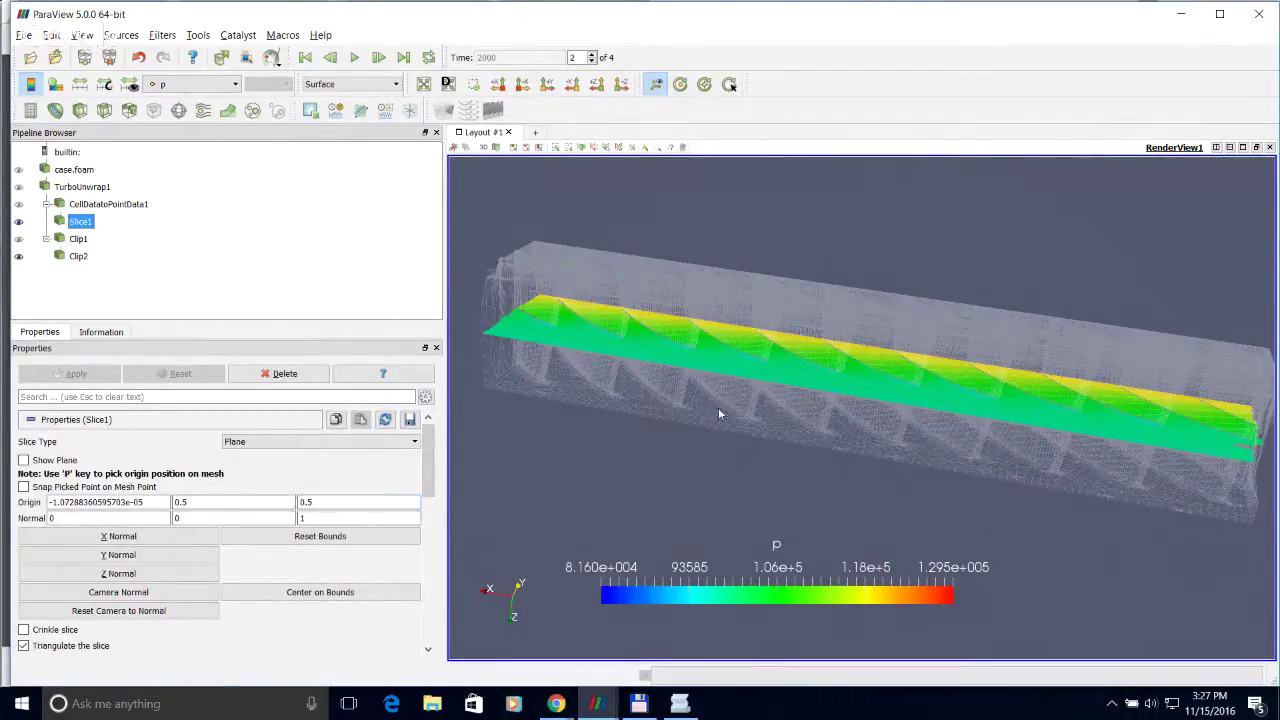
mouse_move(720, 415)
left_mouse_down()
mouse_move(752, 375)
mouse_move(749, 402)
mouse_move(776, 397)
mouse_move(765, 412)
left_mouse_up()
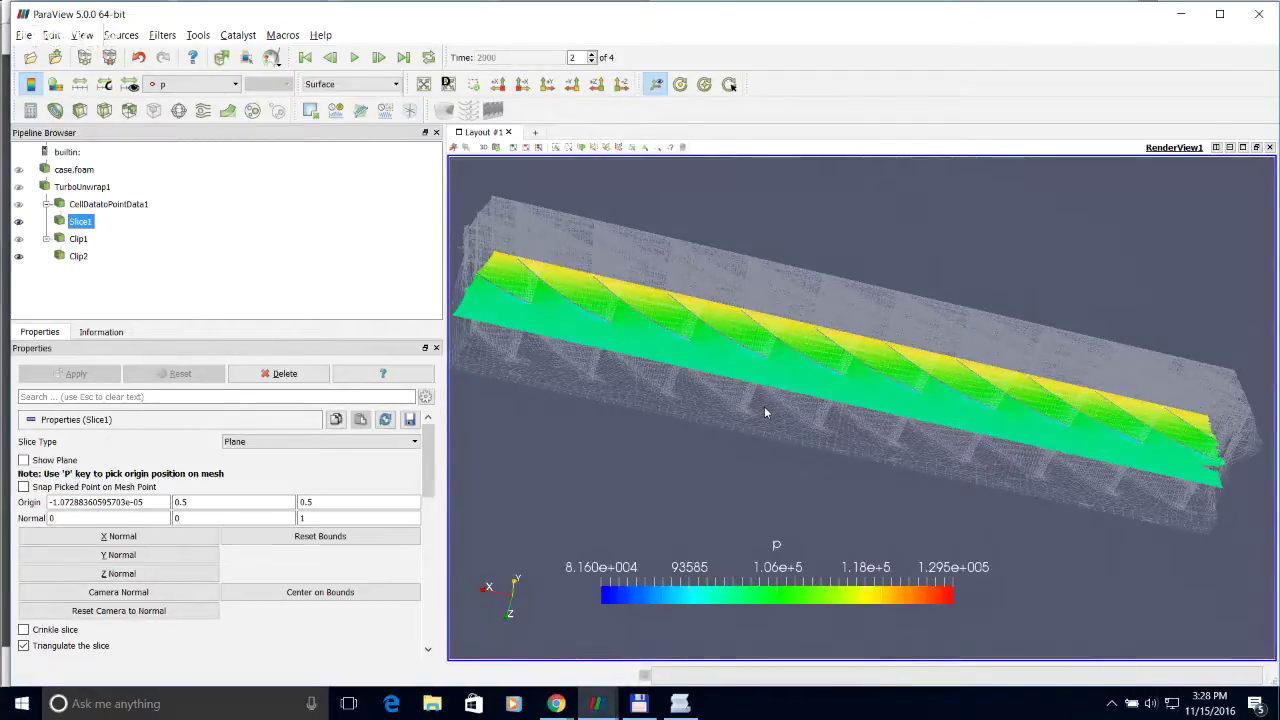
mouse_move(804, 382)
left_mouse_down()
mouse_move(850, 381)
mouse_move(808, 400)
left_mouse_up()
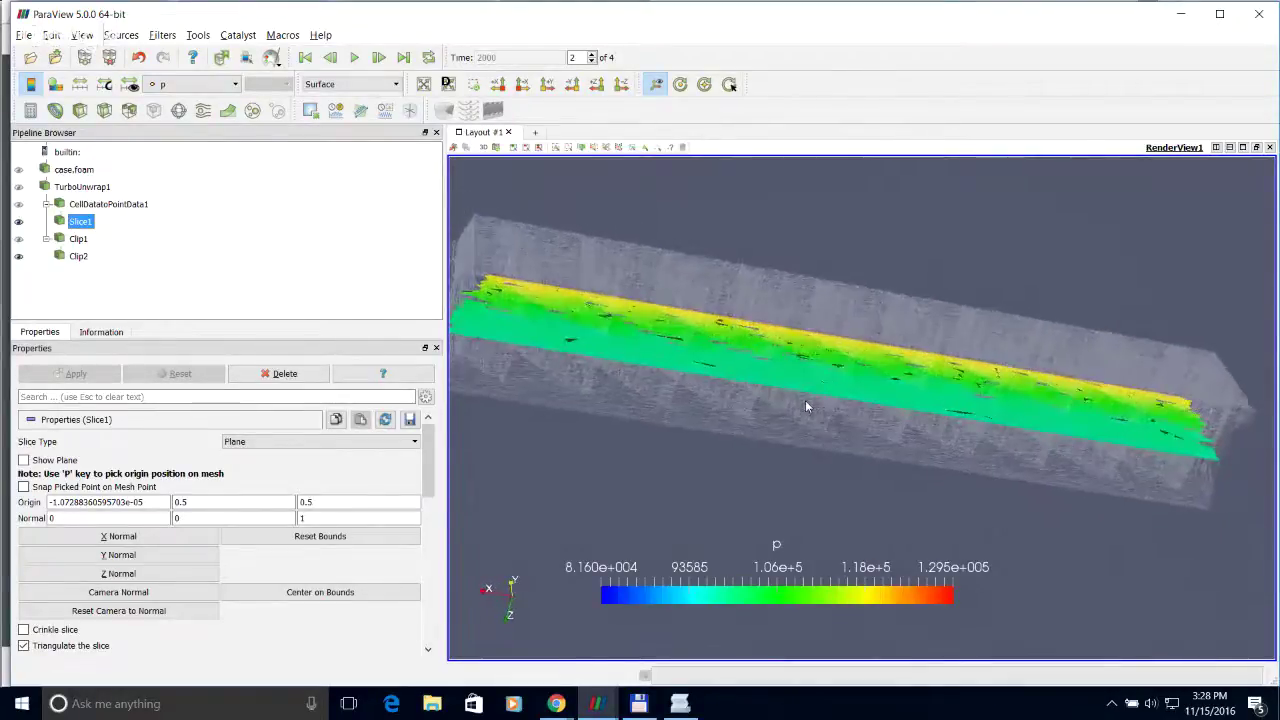
left_click_drag(625, 344, 768, 332)
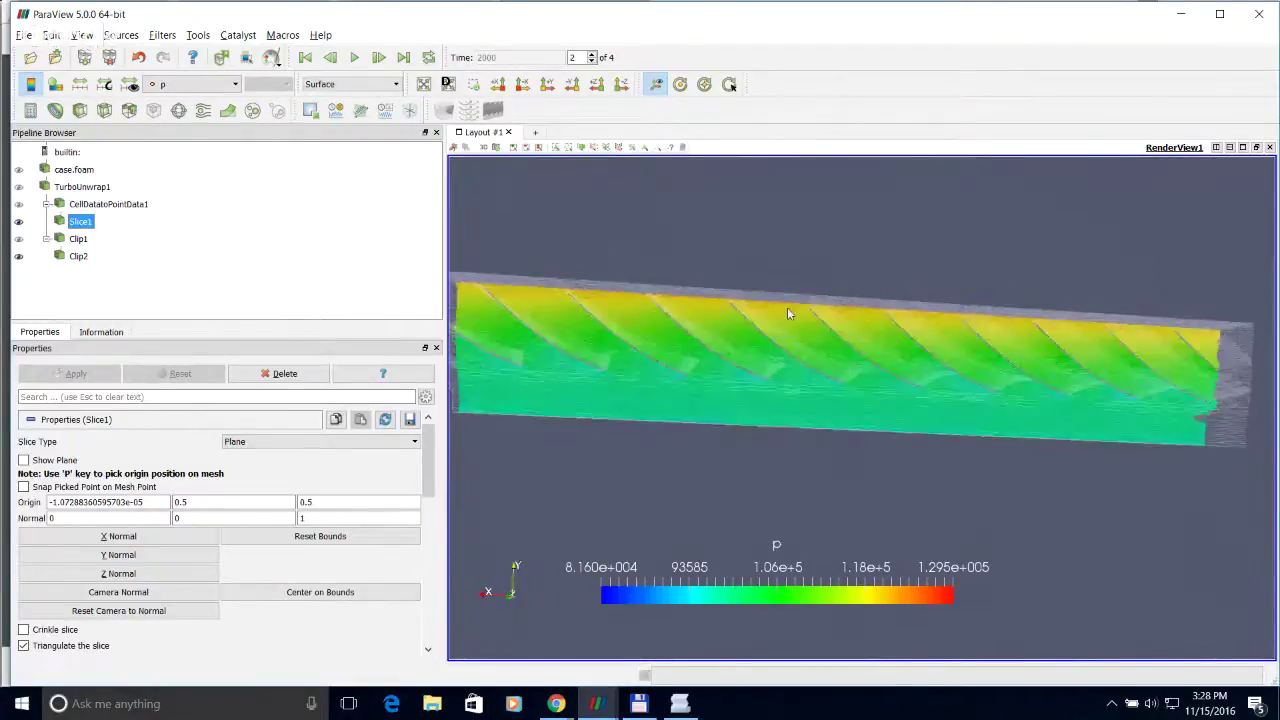
Step: Display the pressure-coloured Slice1 as Surface LIC and review its SurfaceLIC integrator and rendering settings
scroll(792, 357, "up", 4)
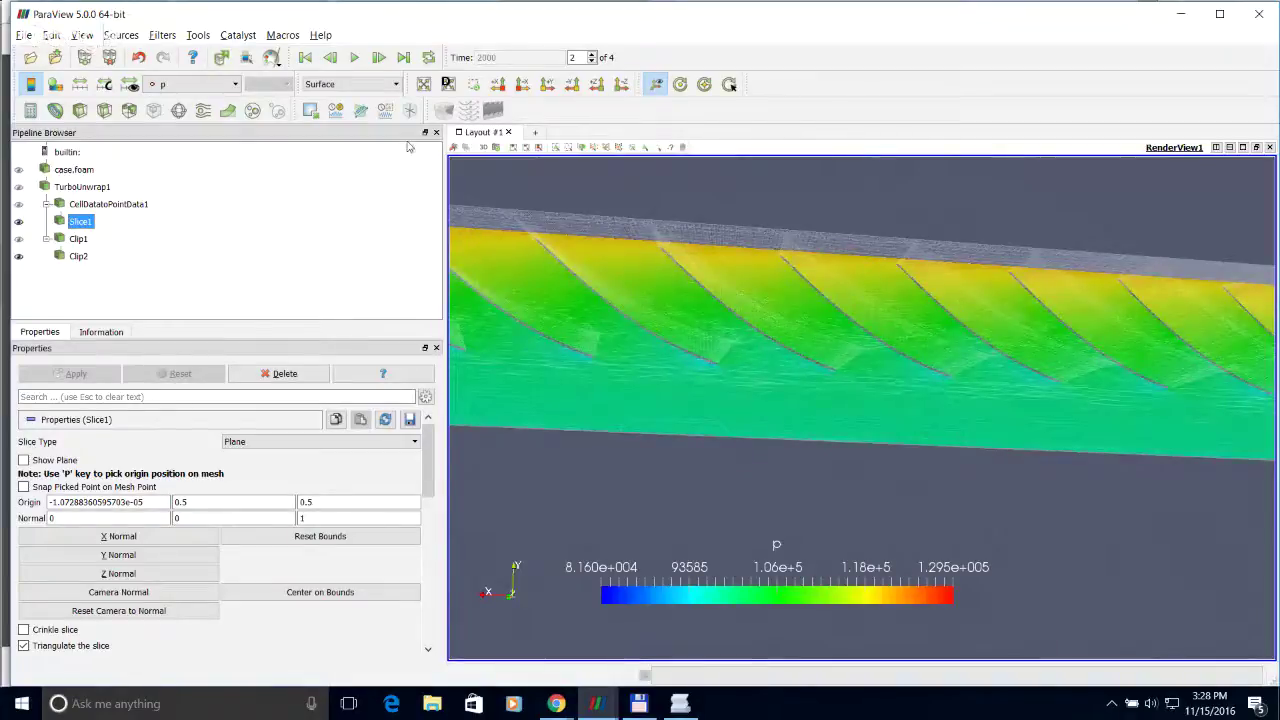
left_click(352, 85)
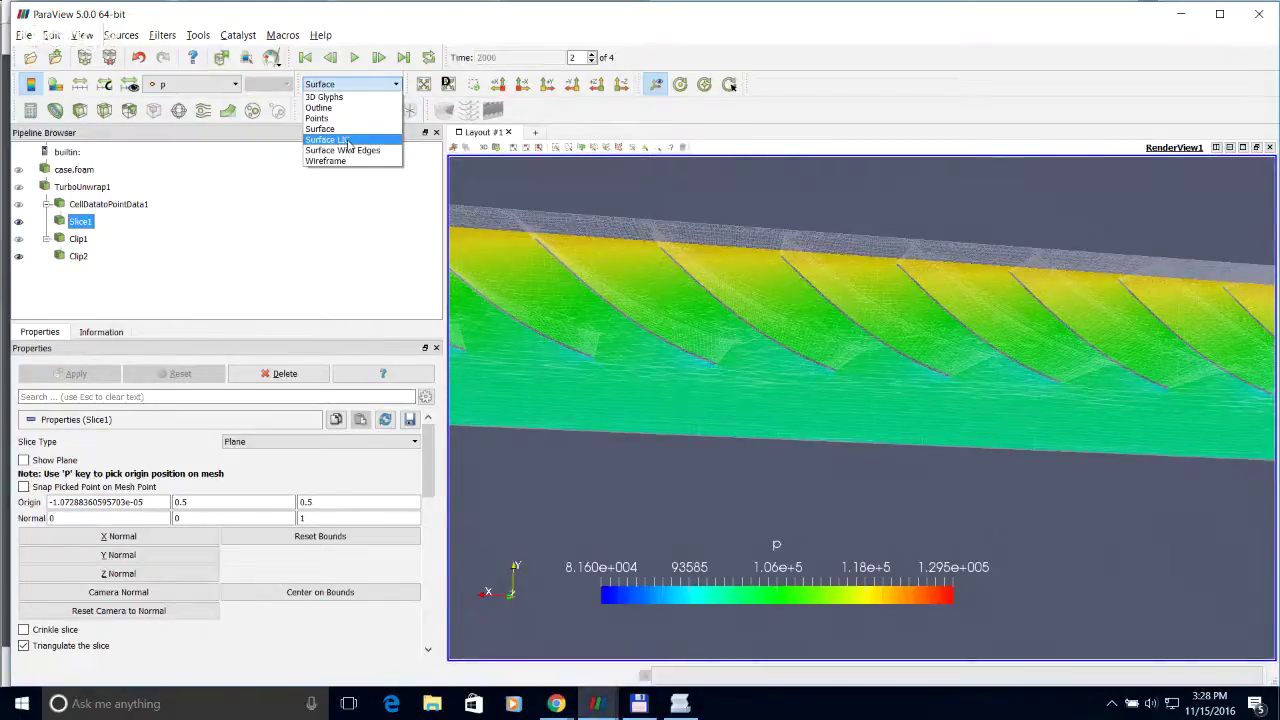
left_click(347, 142)
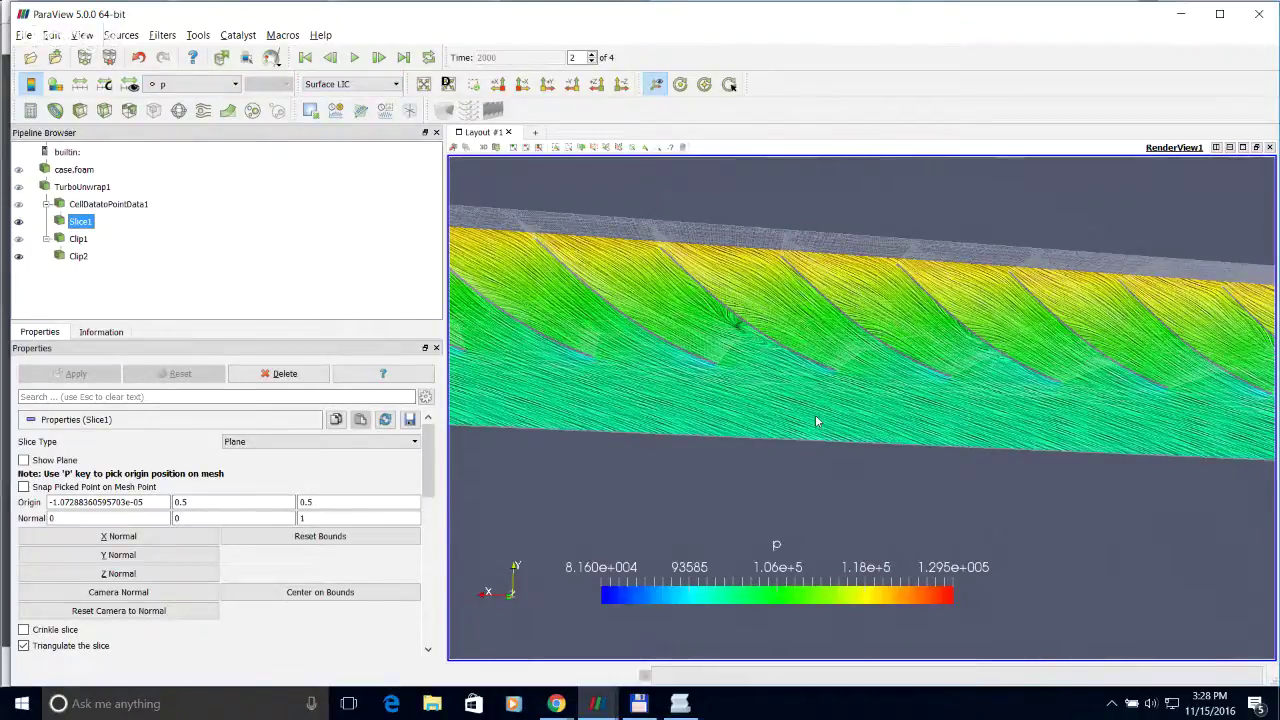
mouse_move(747, 477)
left_mouse_down()
mouse_move(748, 494)
mouse_move(846, 467)
mouse_move(734, 498)
left_mouse_up()
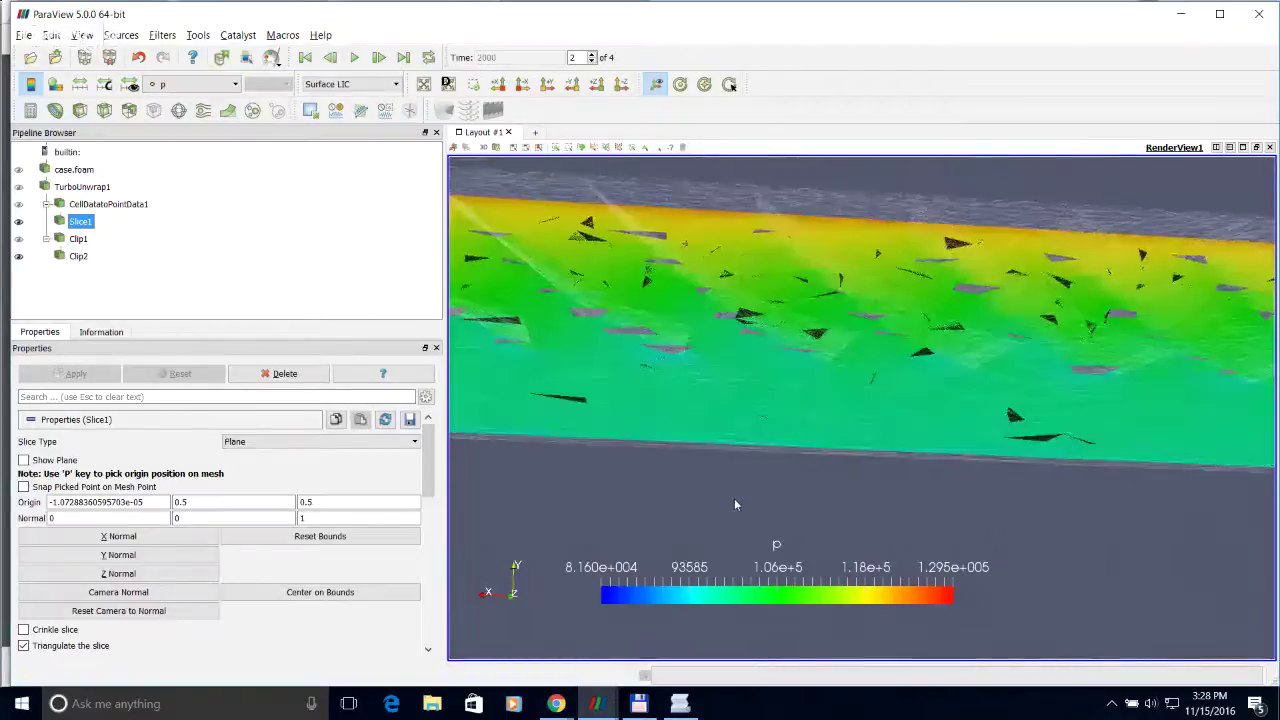
left_click_drag(427, 484, 407, 588)
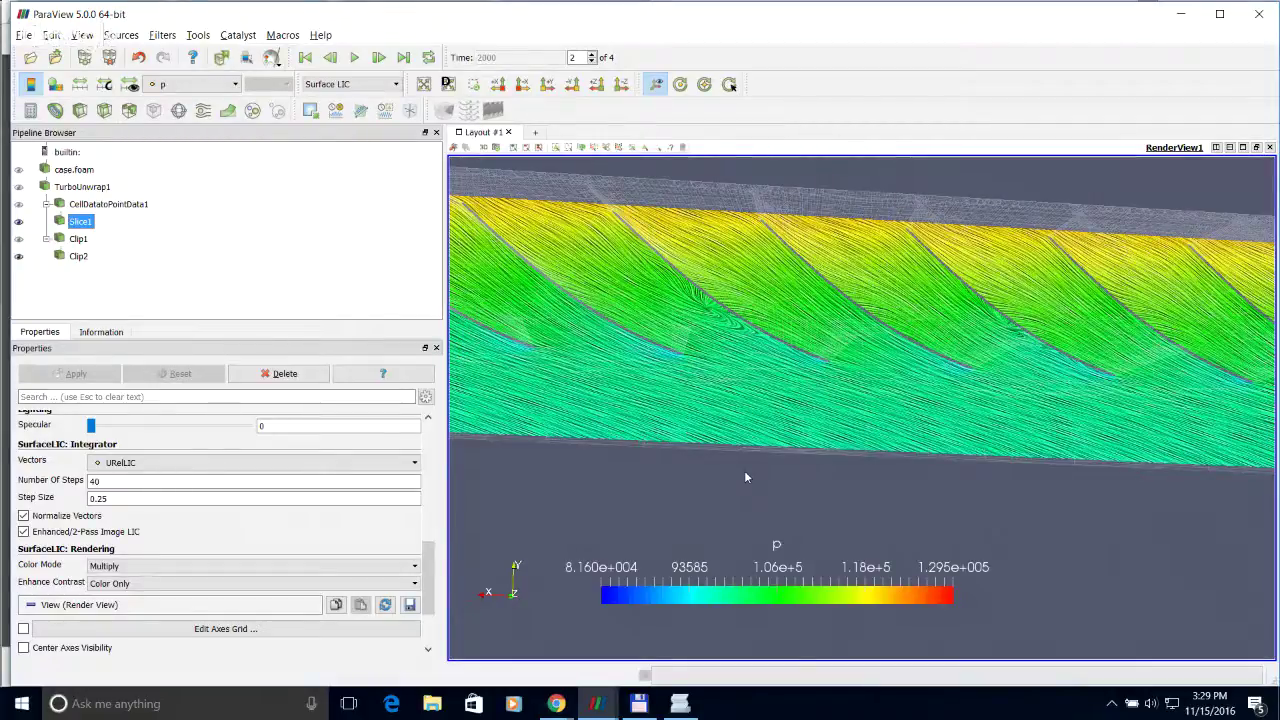
Step: Switch to the Google Hangouts window and stop sharing the screen
key("alt+Tab")
key("alt+Tab")
key("alt+Tab")
key("alt+Tab")
key("alt+Tab")
key("alt+Tab")
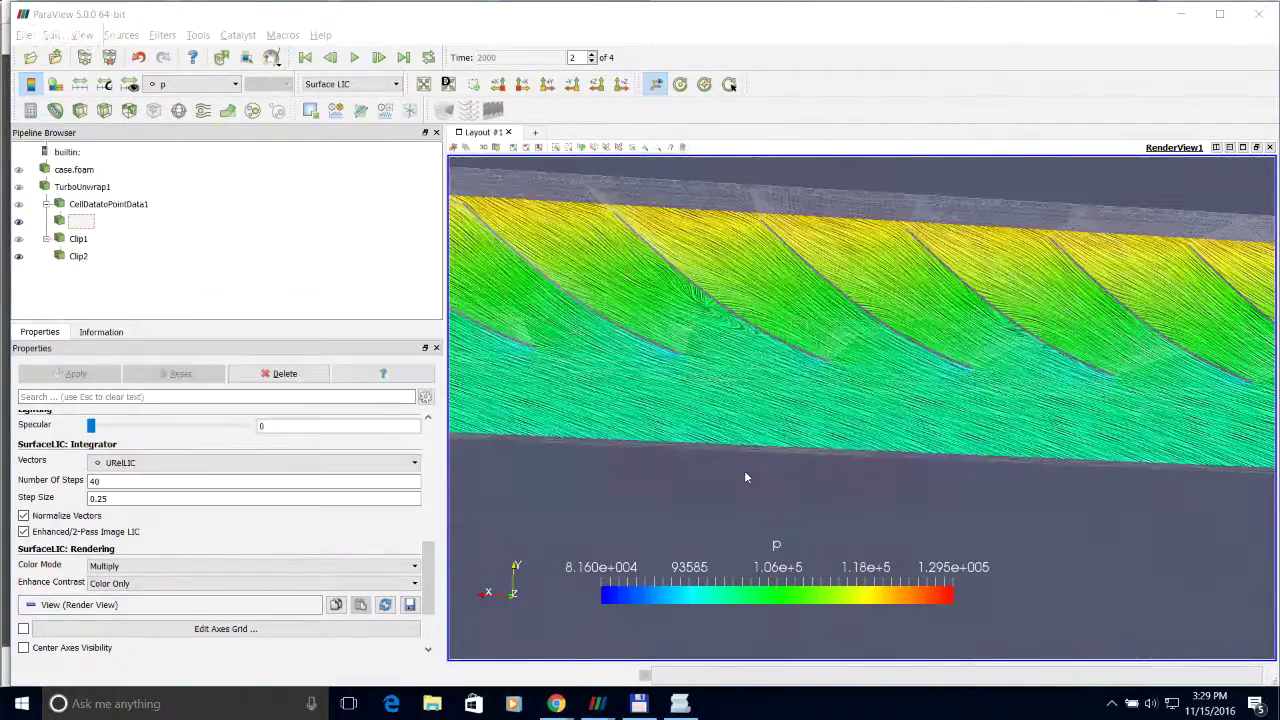
key("alt+Tab")
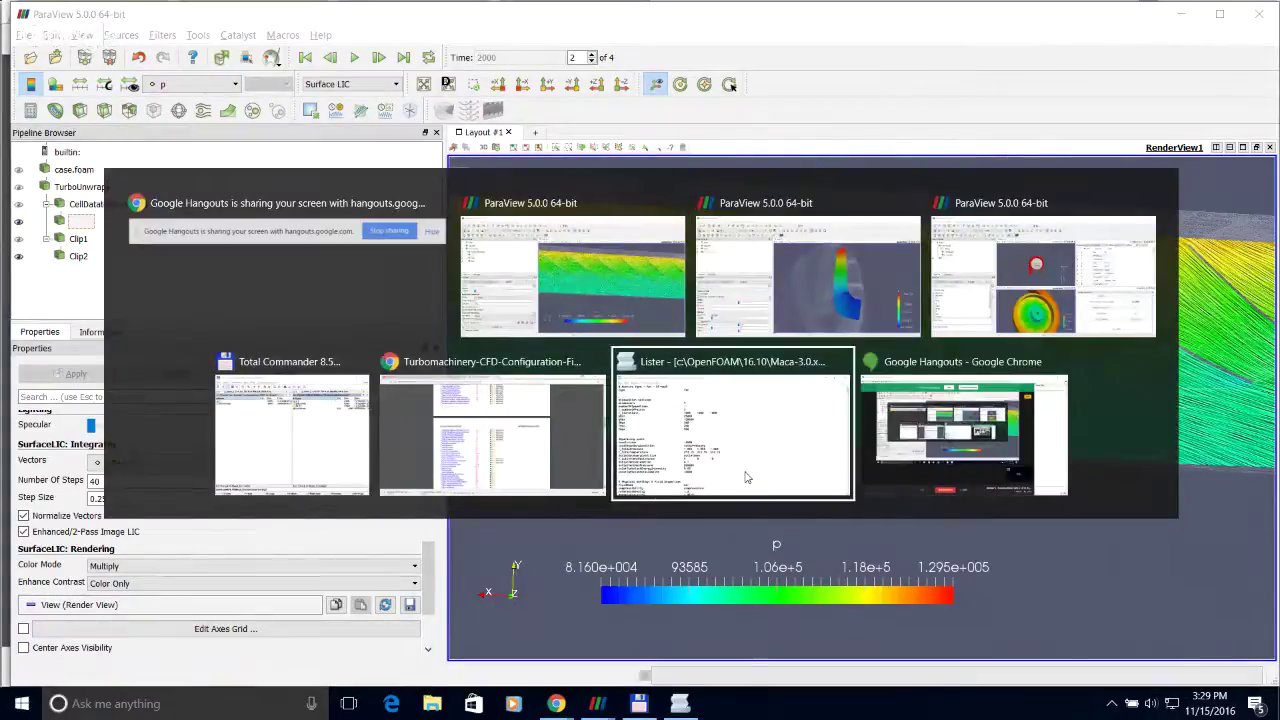
key("alt+Tab")
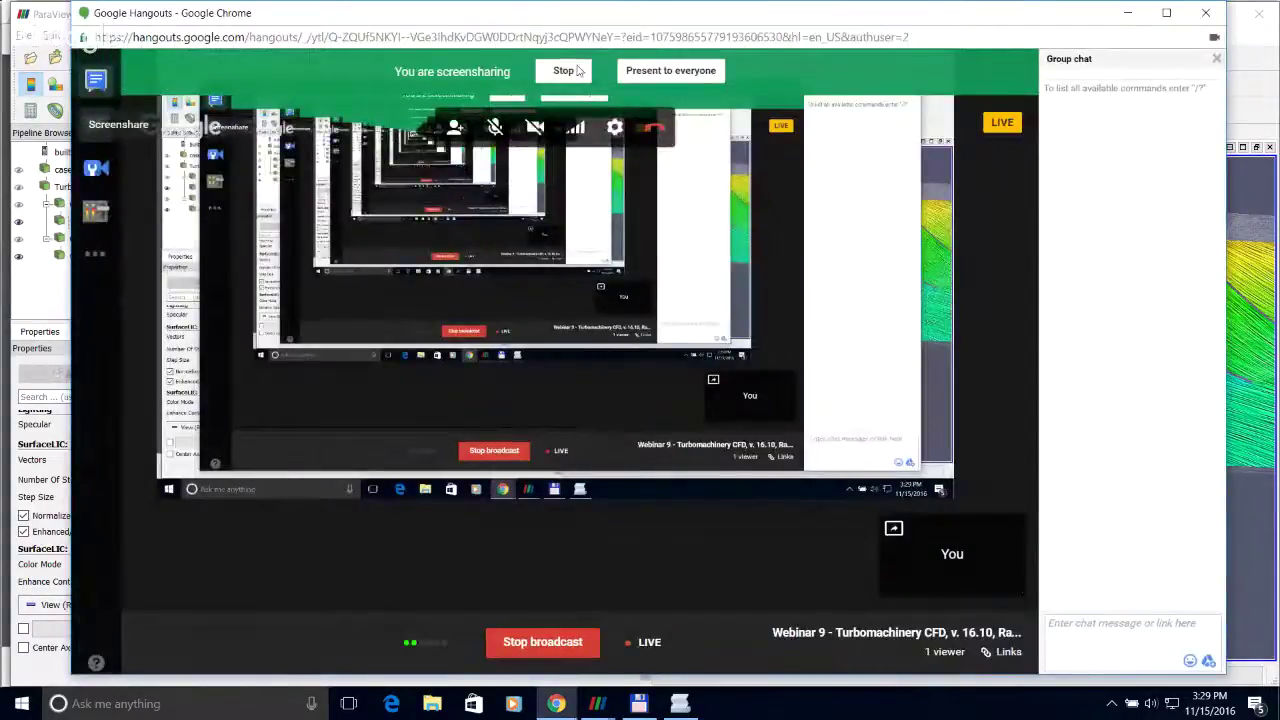
left_click(563, 72)
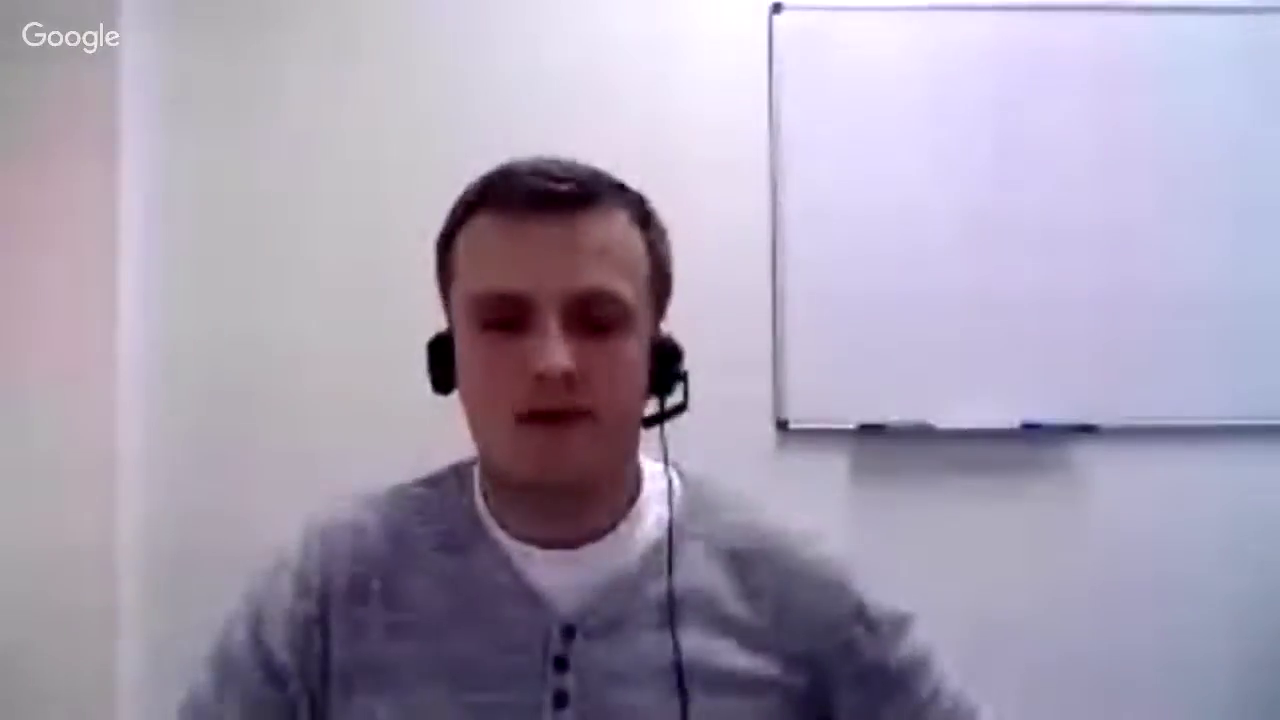